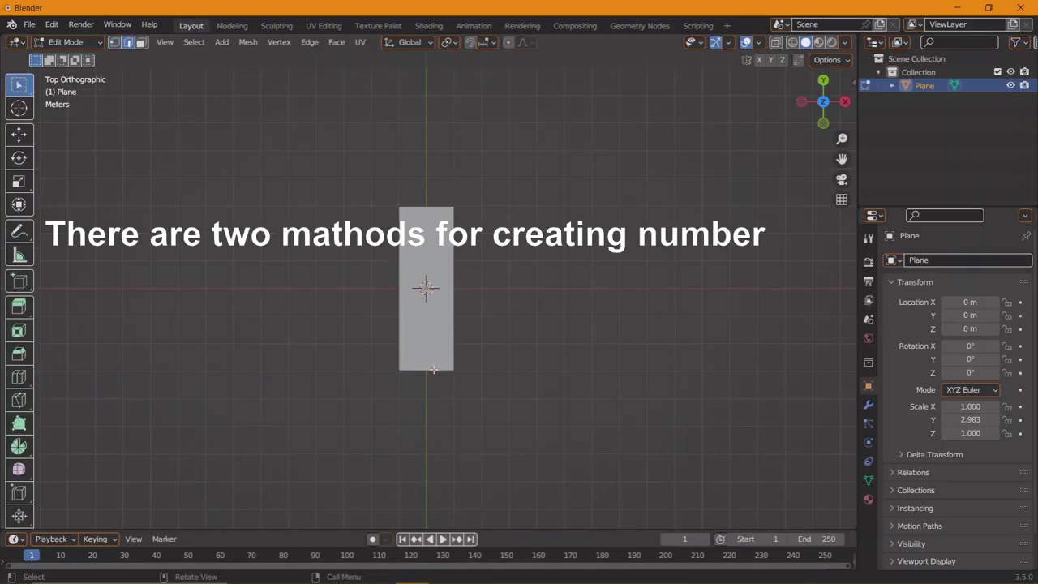
- Extrude the plane's bottom edge down along Y and widen it along X to form the foot
key(e)
key(y)
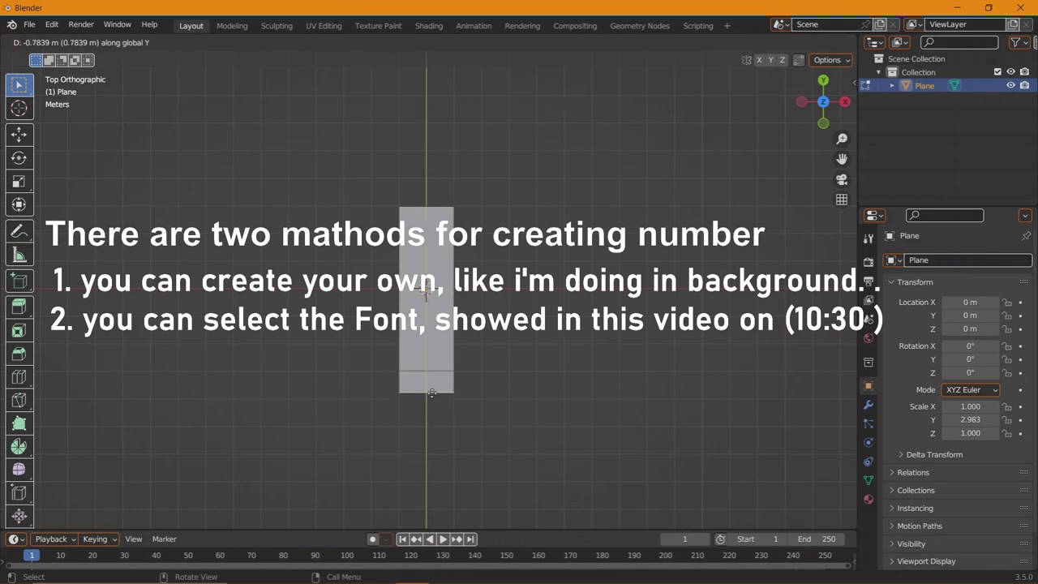
click(427, 397)
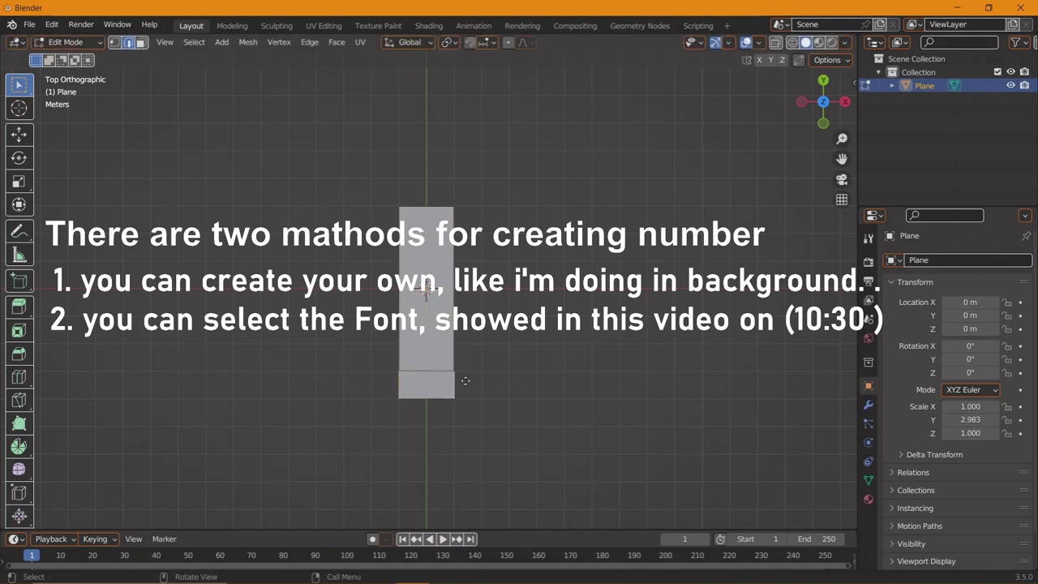
key(s)
key(x)
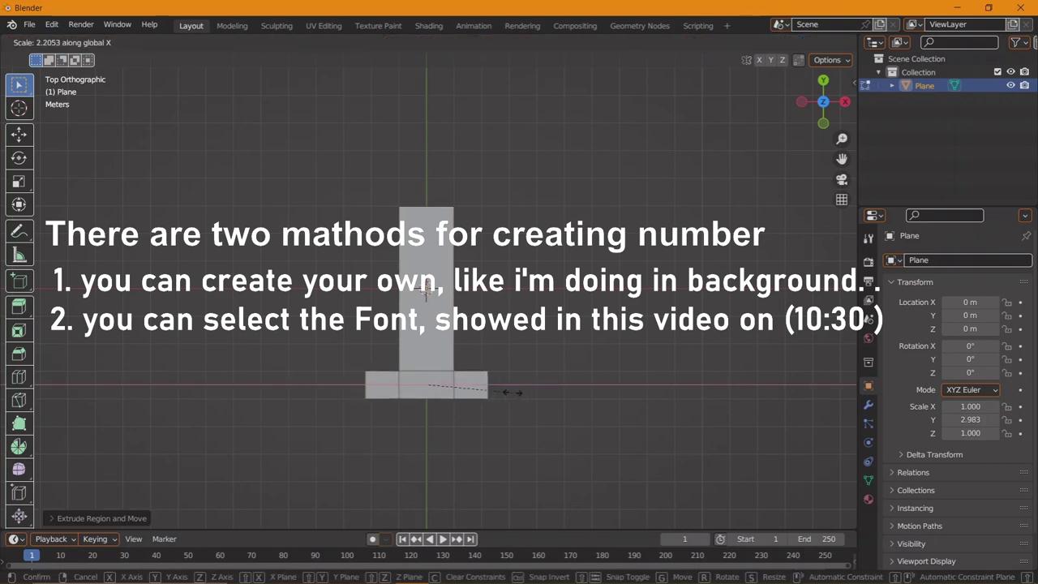
click(512, 392)
drag(398, 197, 456, 292)
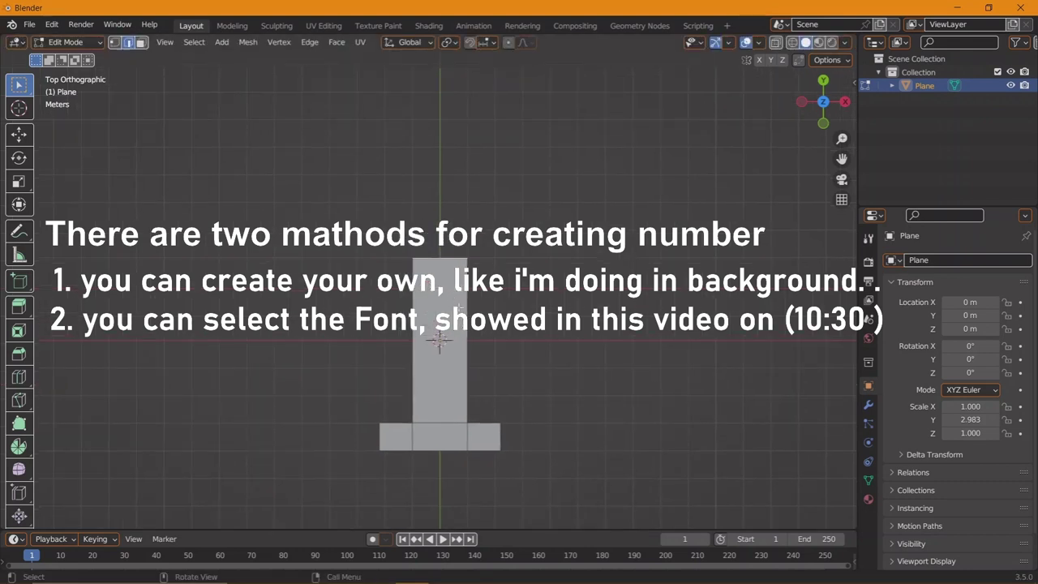
- Extrude the top edge up along Y for the stem and pull a corner into a slanted flag
key(e)
key(y)
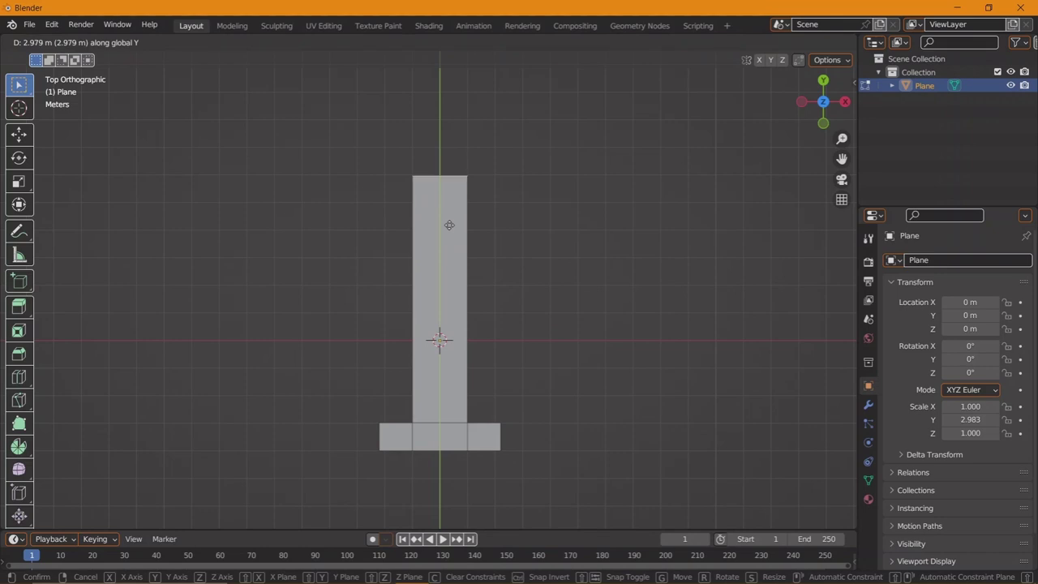
click(449, 225)
drag(450, 217, 387, 301)
key(e)
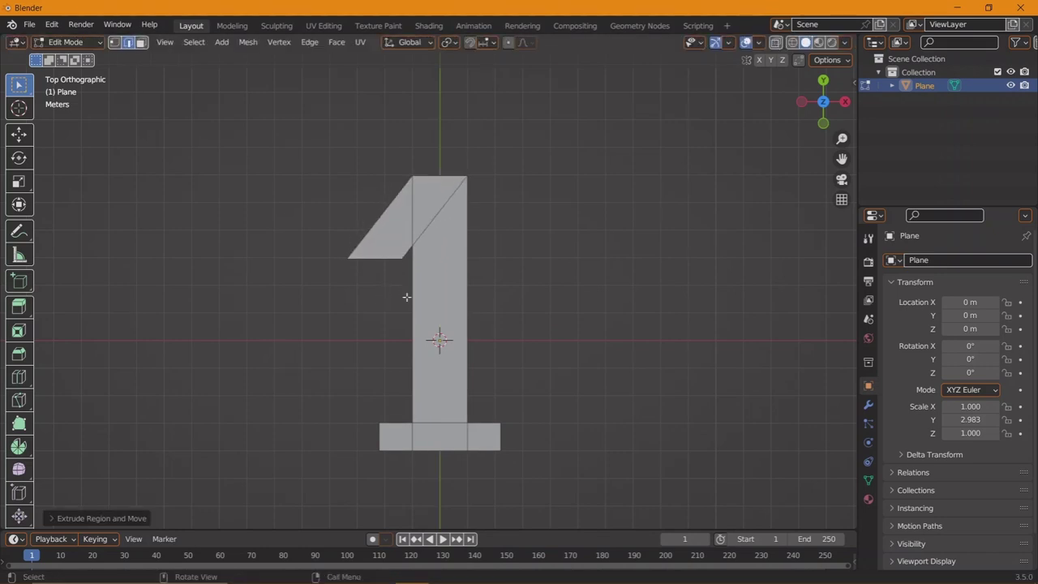
key(s)
key(Escape)
key(ctrl+z)
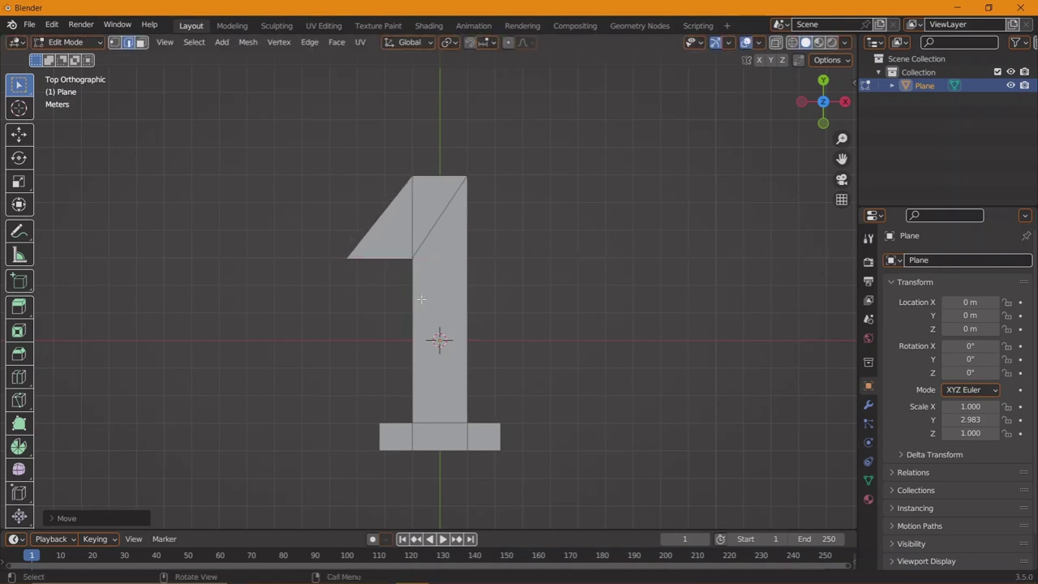
- Move the foot's bottom edge down along Y to thicken it, then return to Object Mode
click(439, 452)
key(g)
key(y)
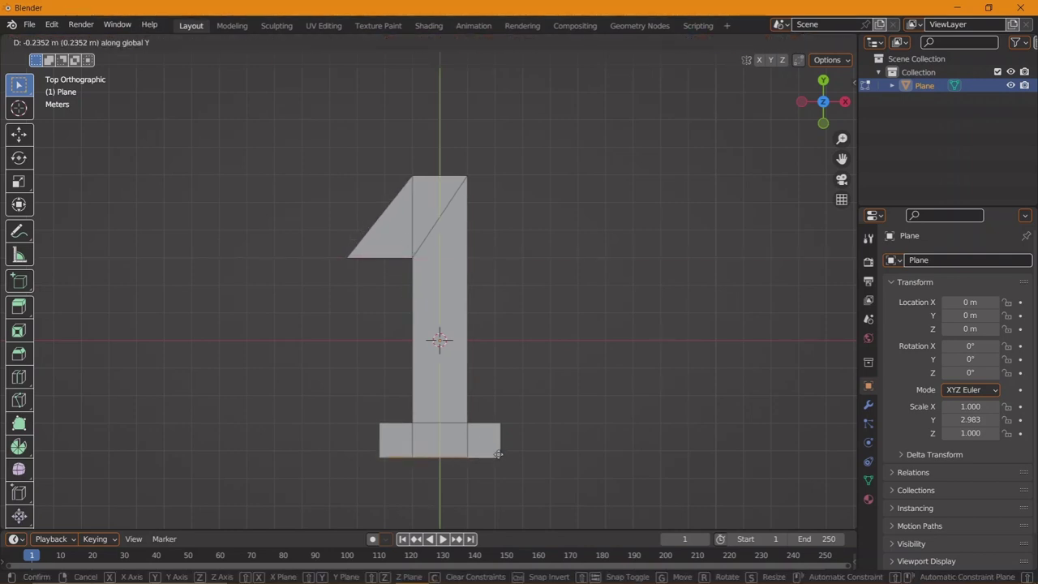
click(497, 456)
key(Tab)
drag(497, 456, 453, 323)
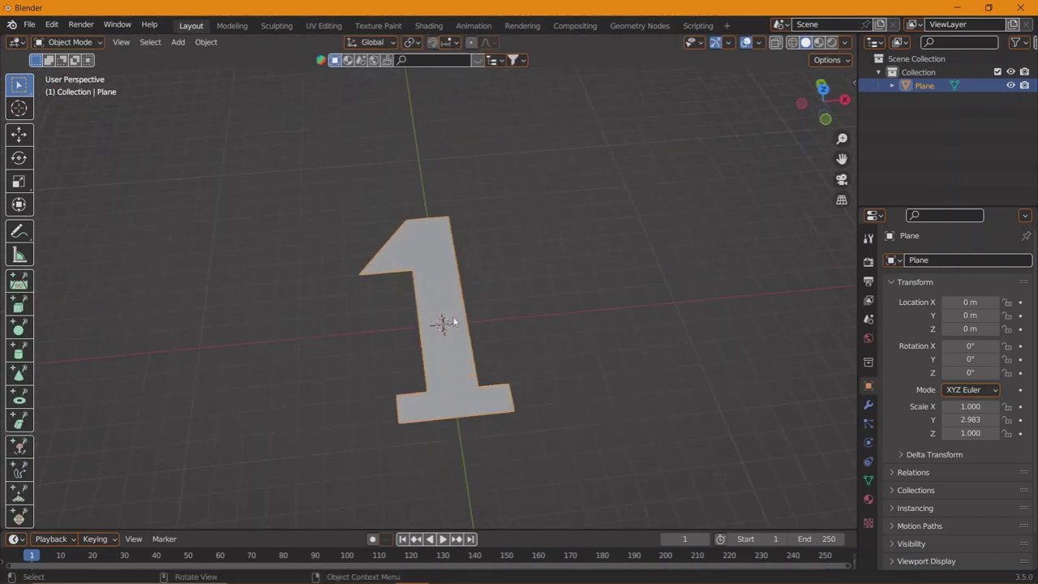
- From top view, duplicate the numeral and scale the first copy slightly smaller inside it
key(KP_7)
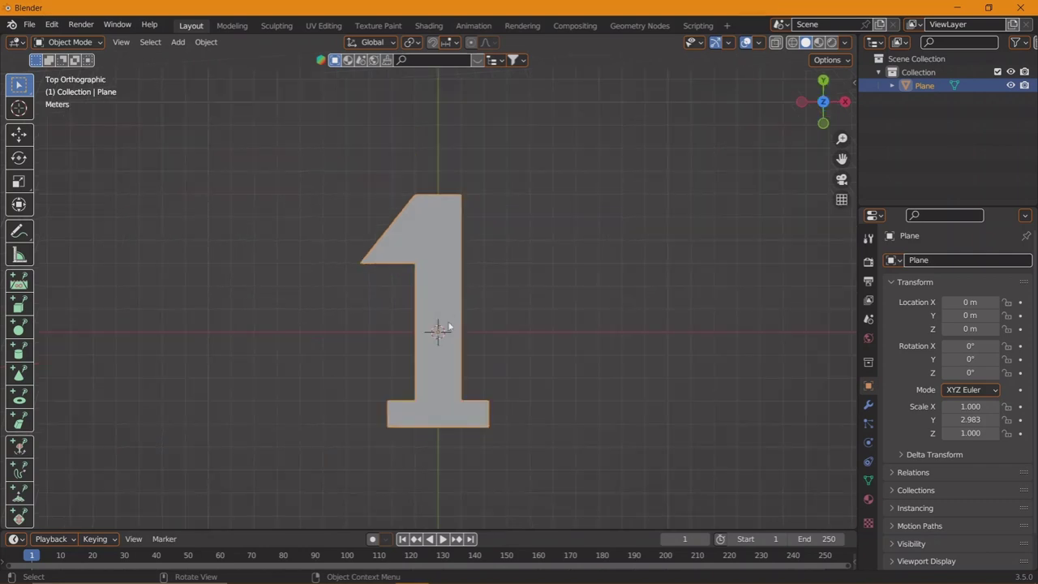
key(shift+d)
key(Escape)
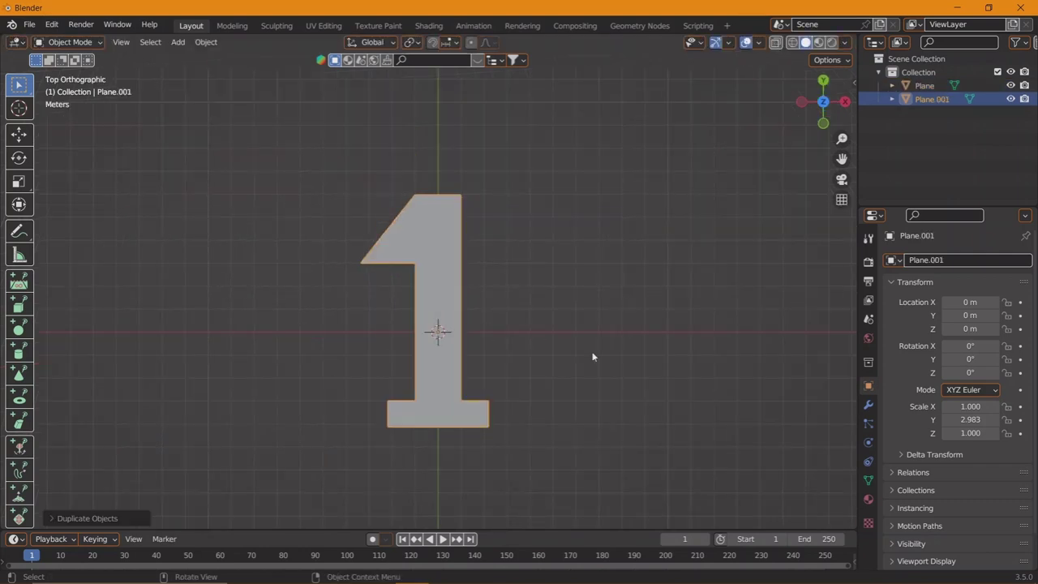
key(s)
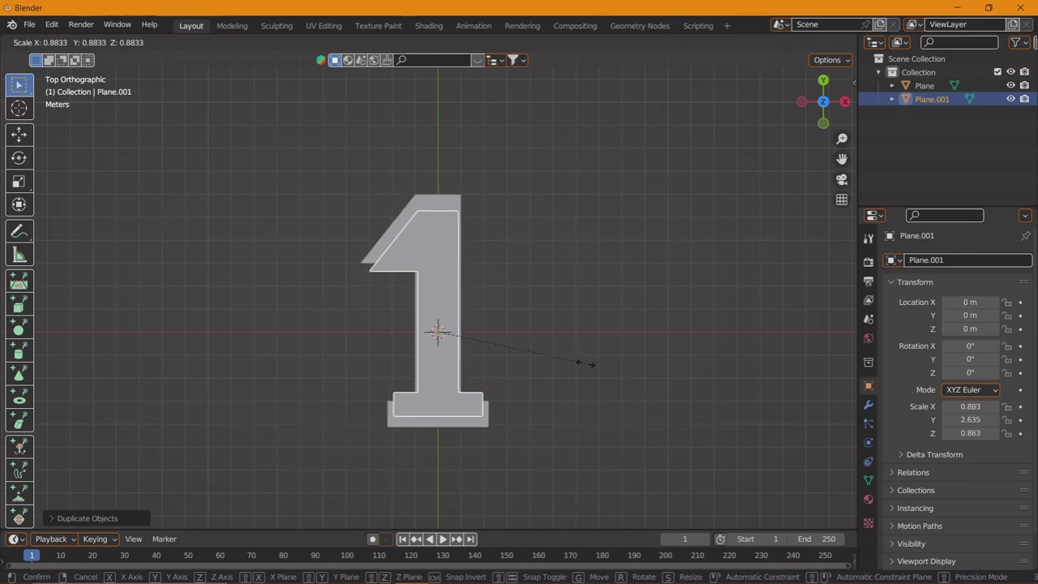
click(555, 324)
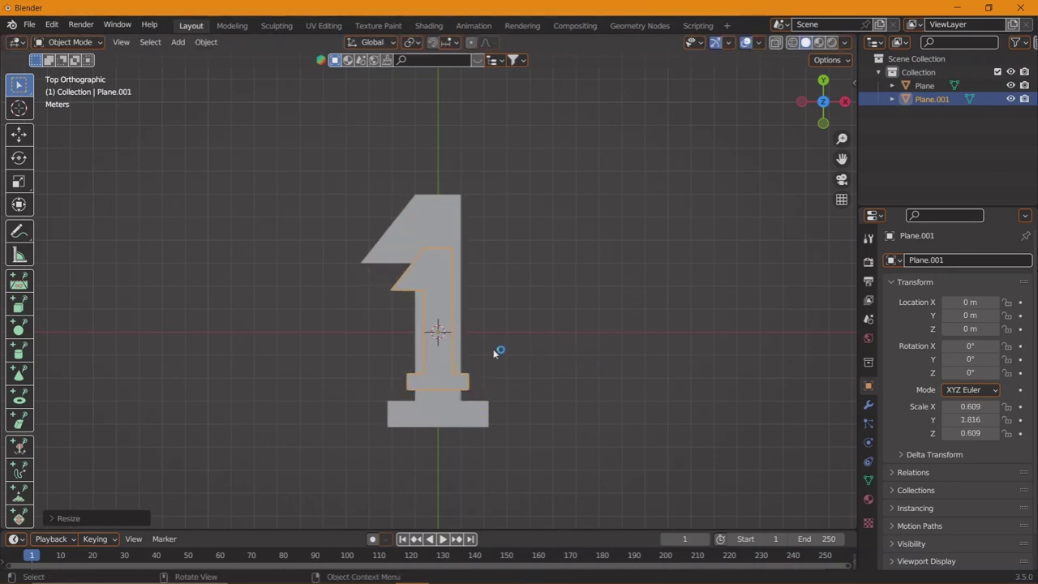
drag(494, 353, 539, 360)
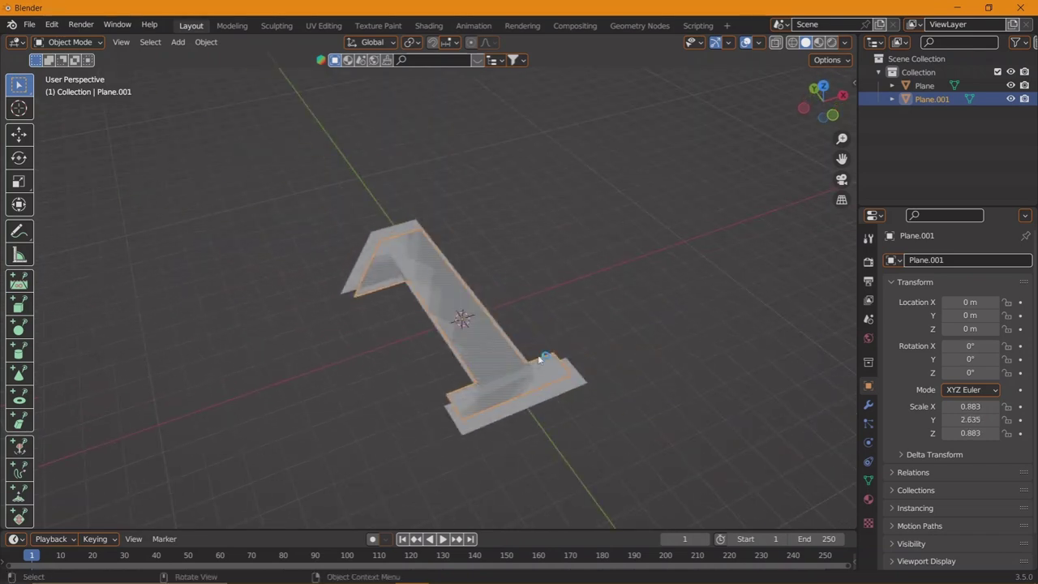
key(KP_7)
key(s)
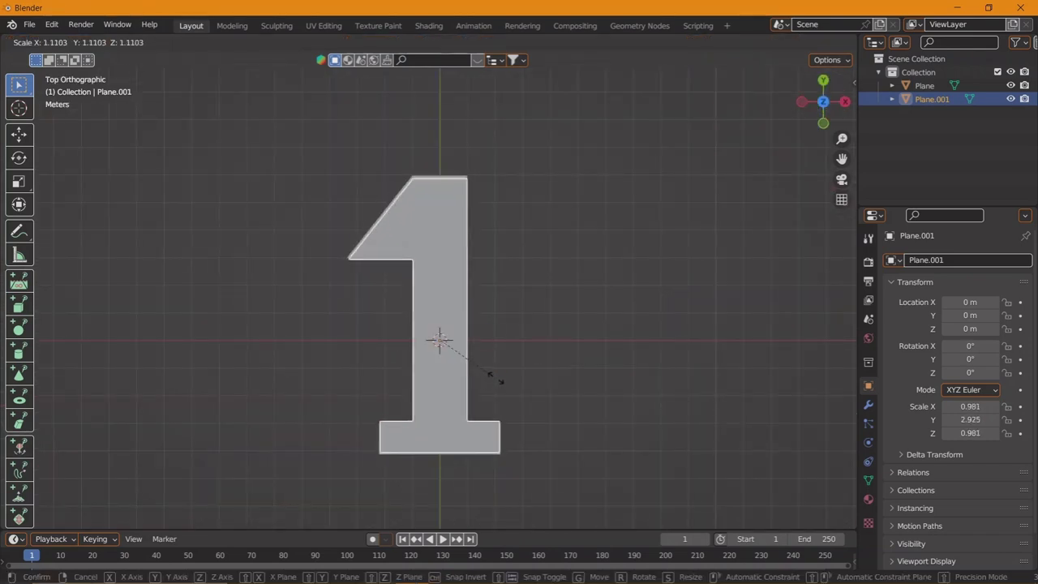
click(494, 379)
- Add the second and third duplicates in place, each scaled smaller than the last
key(shift+d)
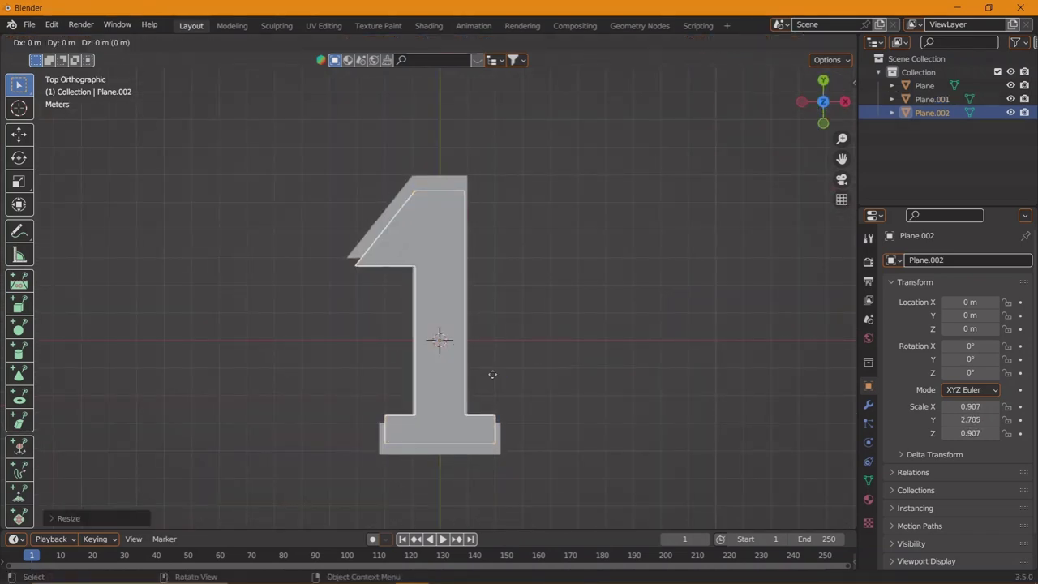
right_click(493, 374)
key(s)
key(y)
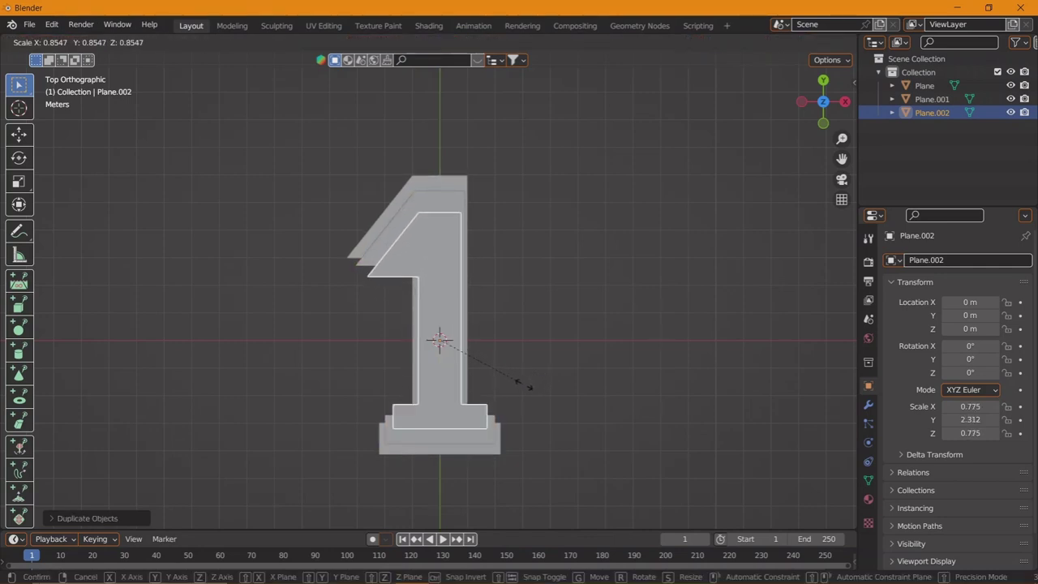
click(524, 389)
key(ctrl+z)
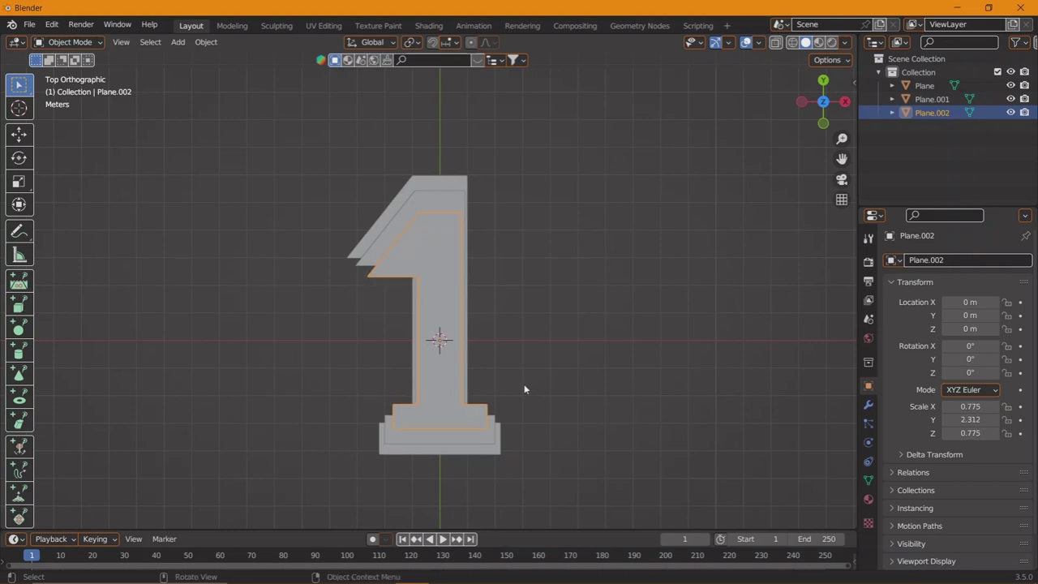
key(shift+d)
right_click(583, 378)
key(s)
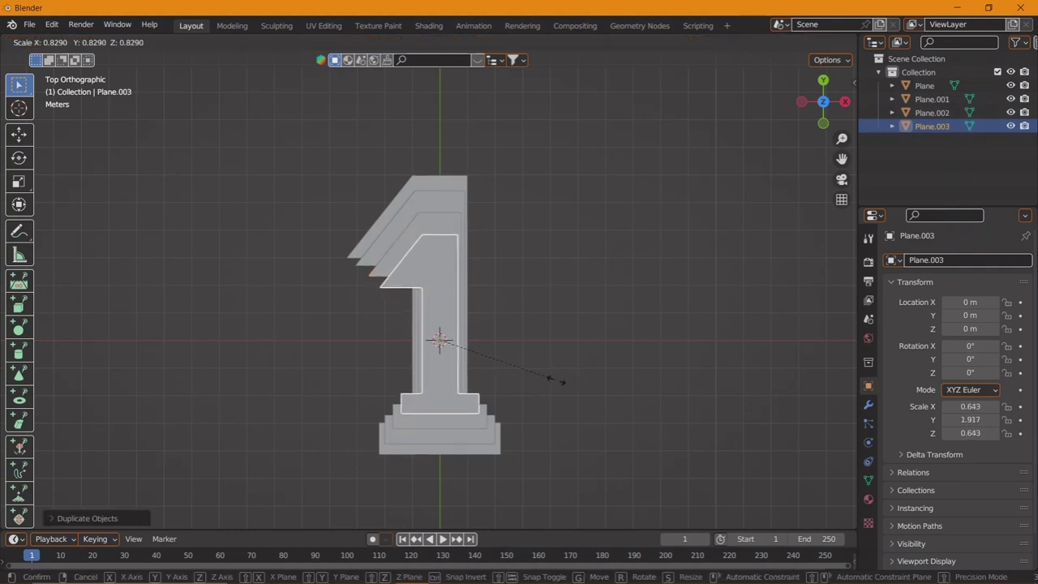
click(557, 380)
- Add the fourth and fifth duplicates, shrinking the smallest to 0.404 × 1.206
key(shift+d)
right_click(558, 383)
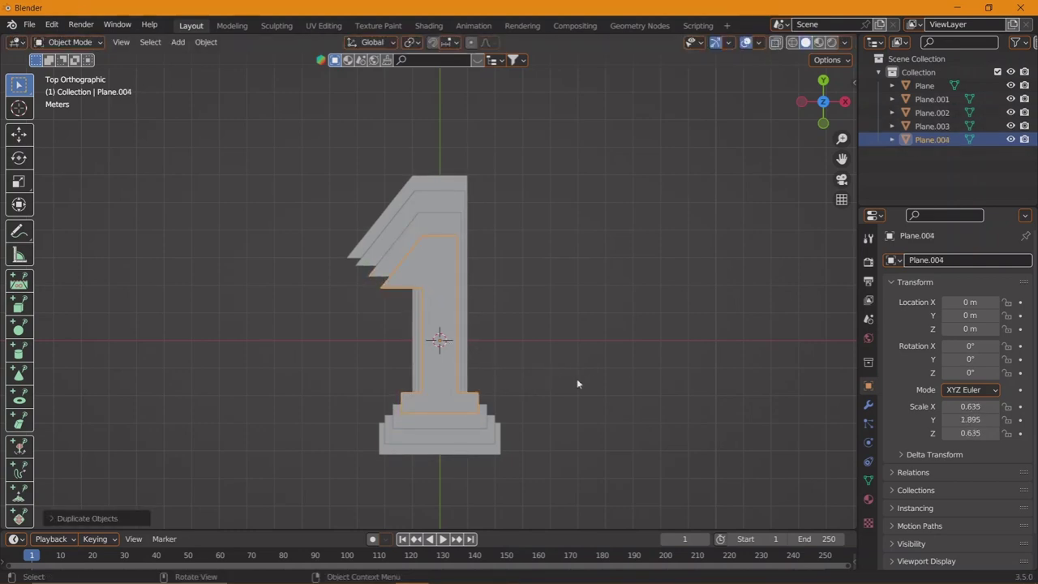
key(s)
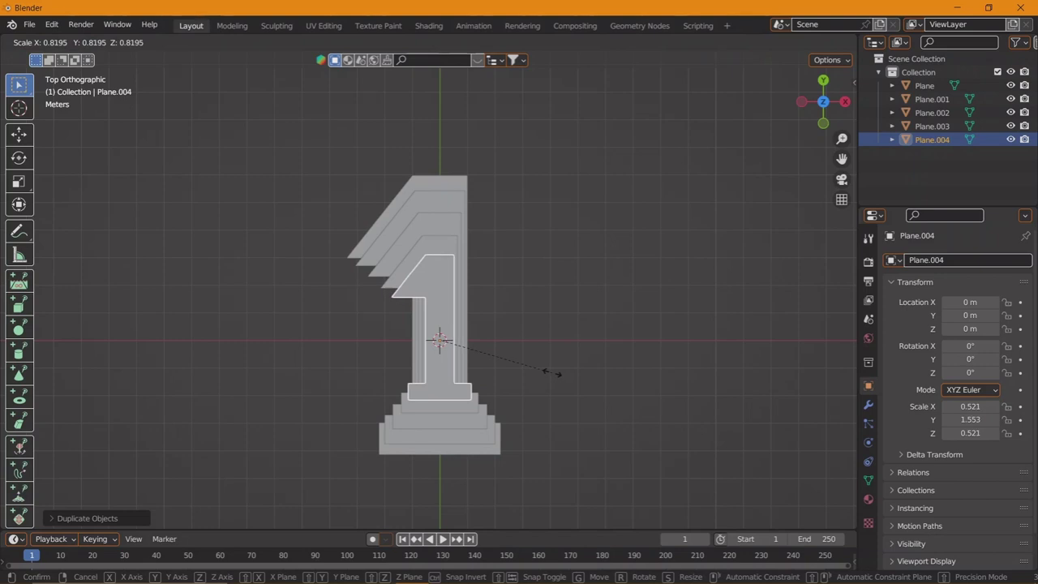
click(551, 372)
key(shift+d)
right_click(519, 377)
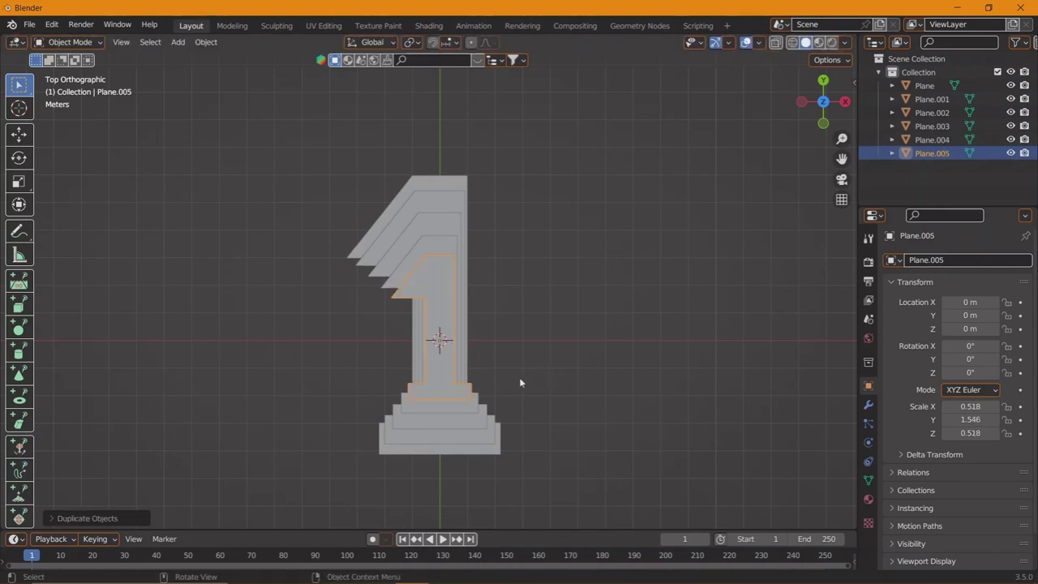
key(s)
click(516, 378)
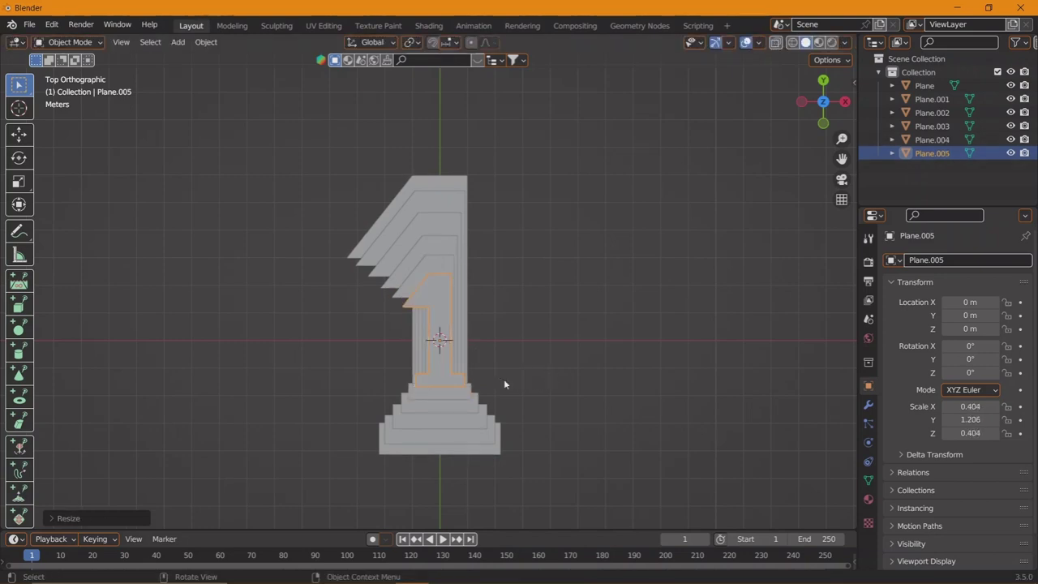
drag(504, 379, 477, 359)
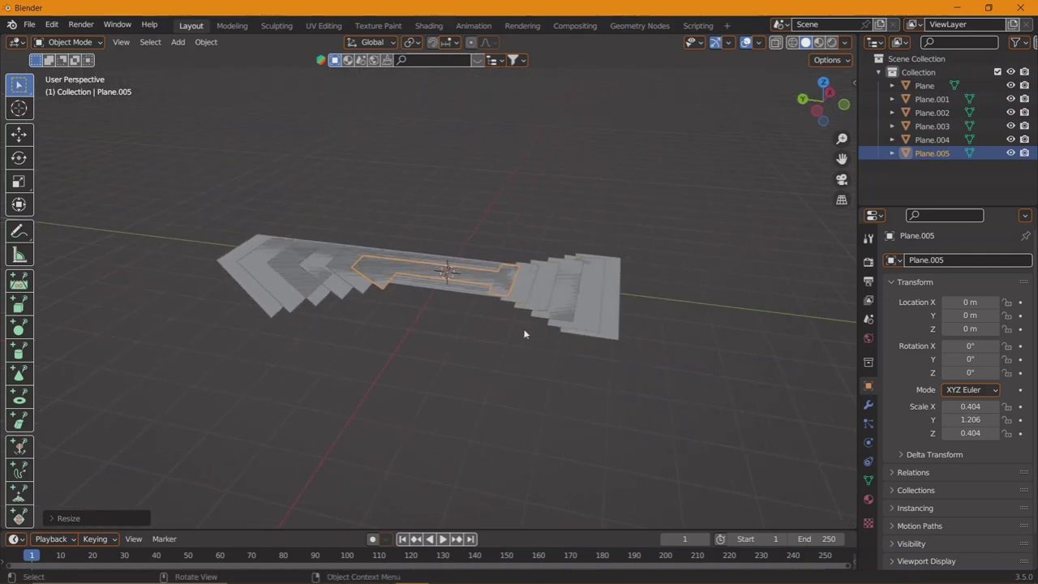
- Switch to front view and set Plane.001's Z location to -1 m
key(KP_1)
drag(526, 333, 543, 572)
drag(531, 533, 547, 465)
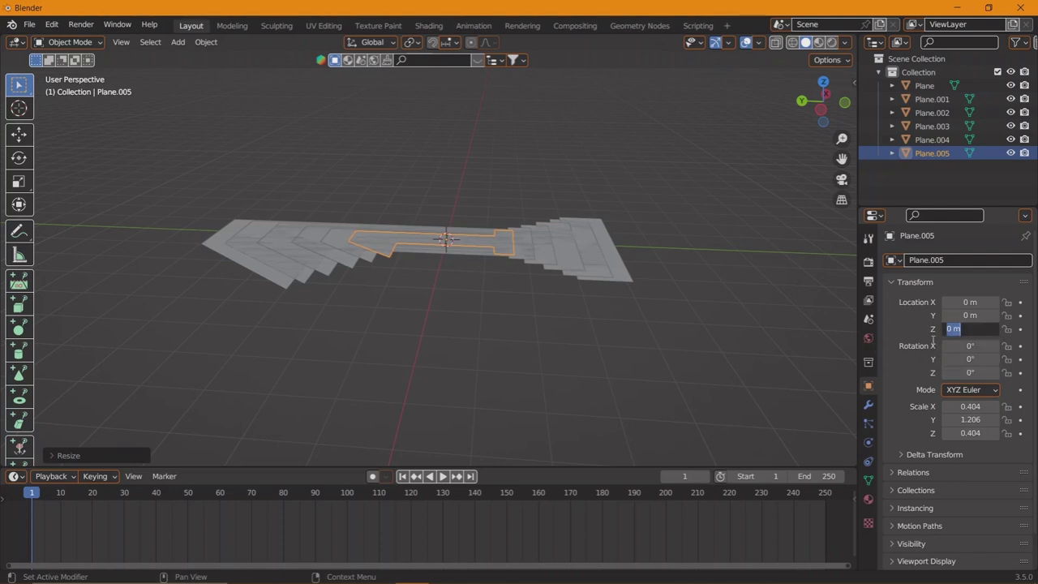
click(596, 278)
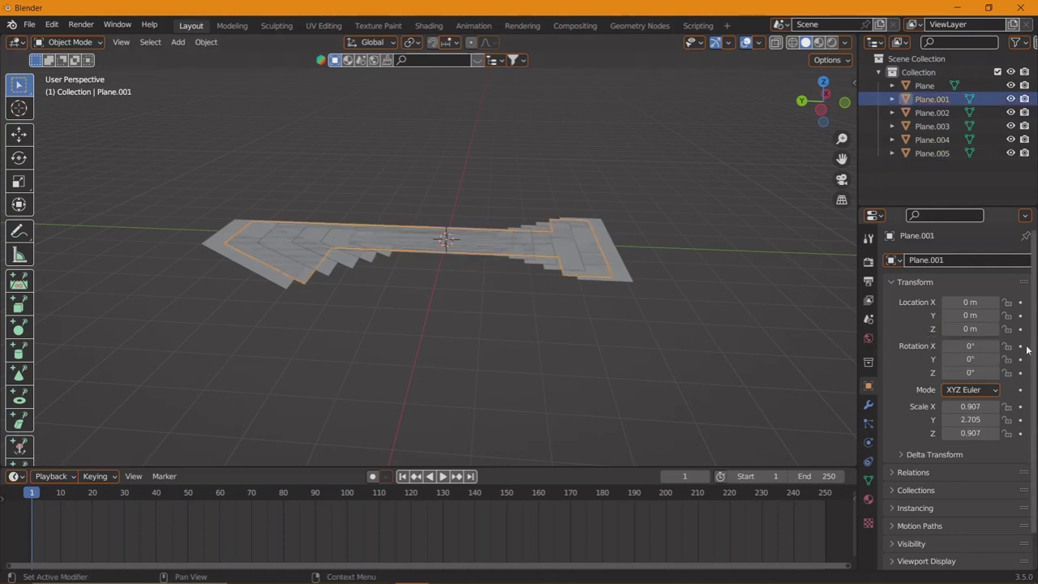
click(976, 330)
text(-2)
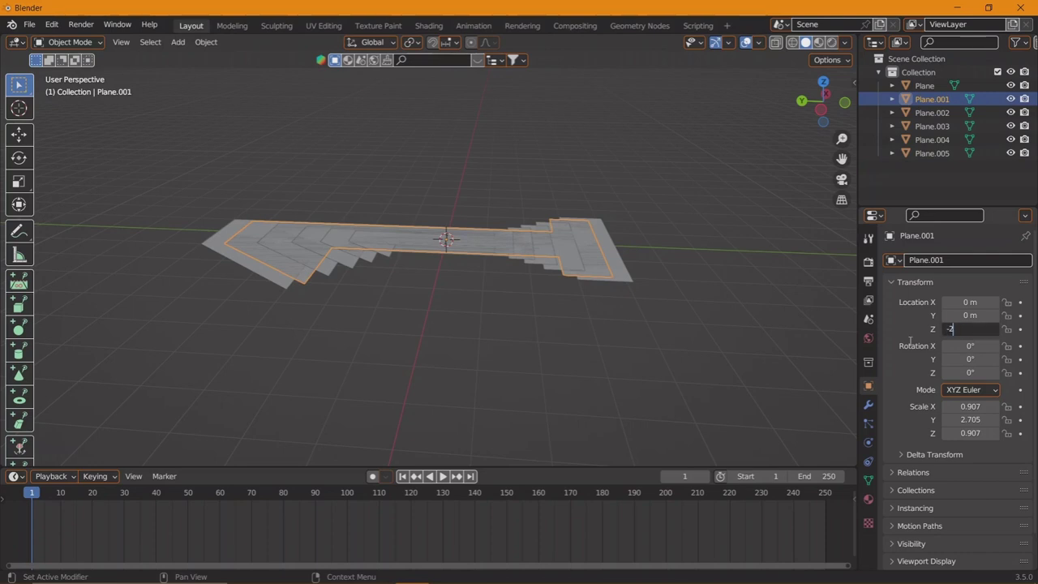
key(Return)
click(565, 273)
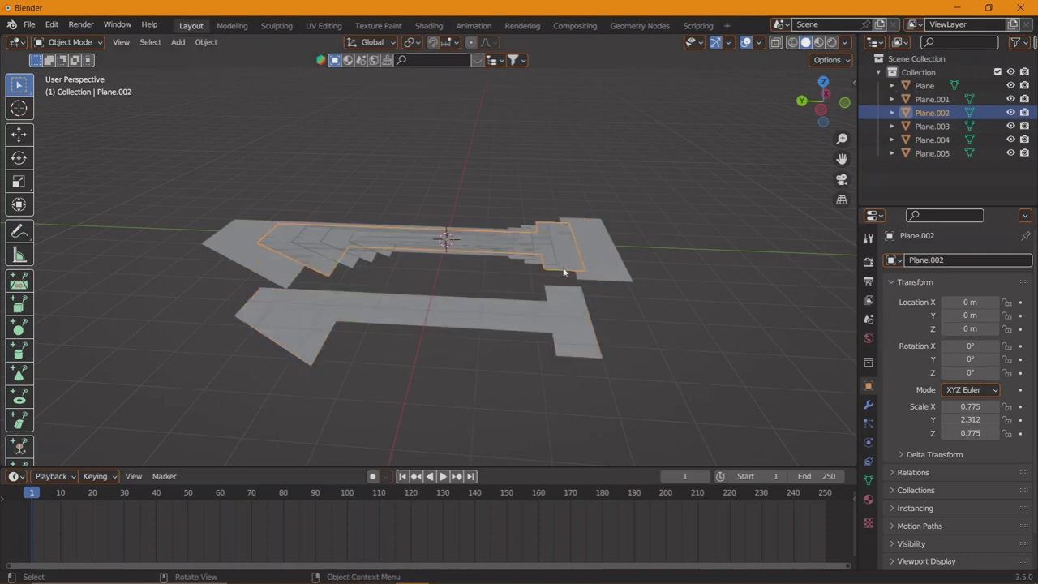
click(972, 329)
key(Escape)
key(ctrl+z)
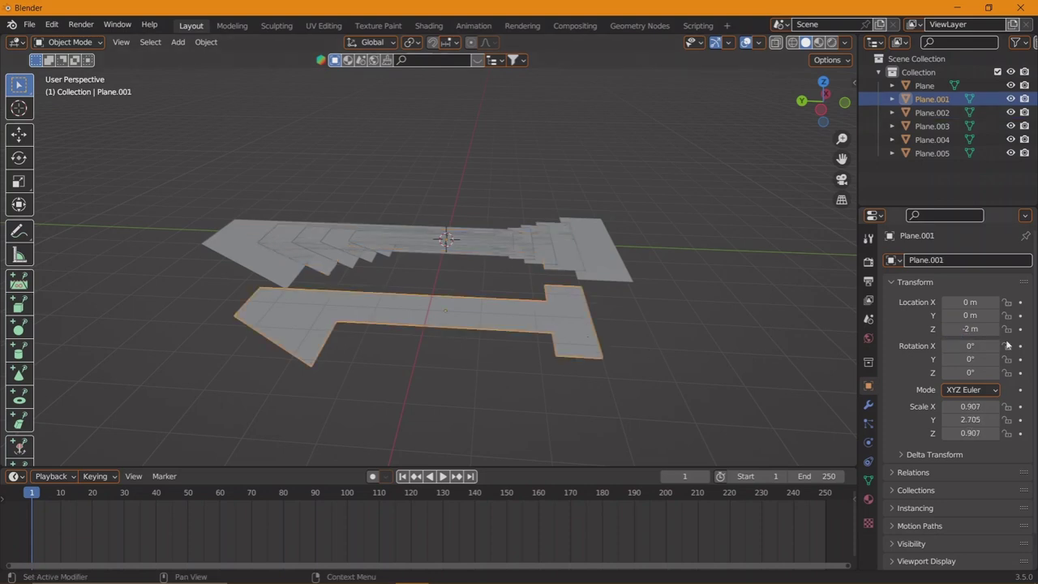
text(-1)
key(Return)
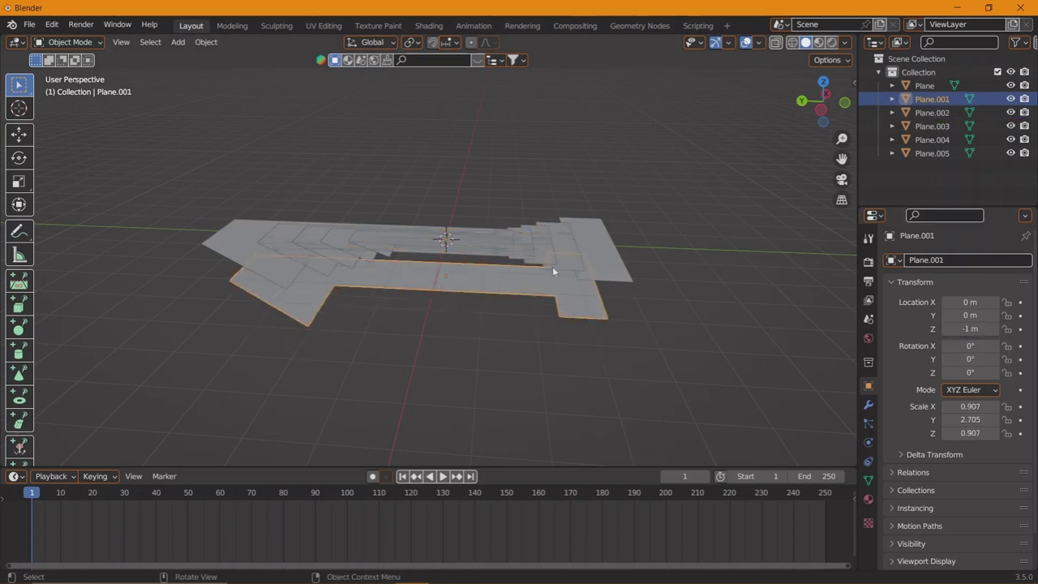
- Lower Plane.002 through Plane.005 to Z heights of -2, -3, -4 and -5 m
click(553, 271)
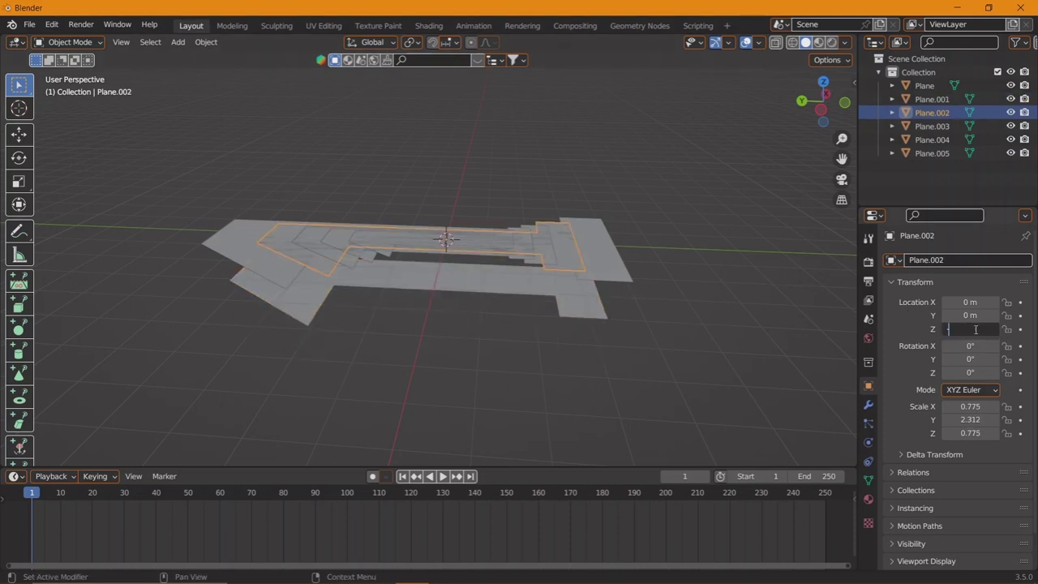
text(-2)
key(Return)
click(543, 268)
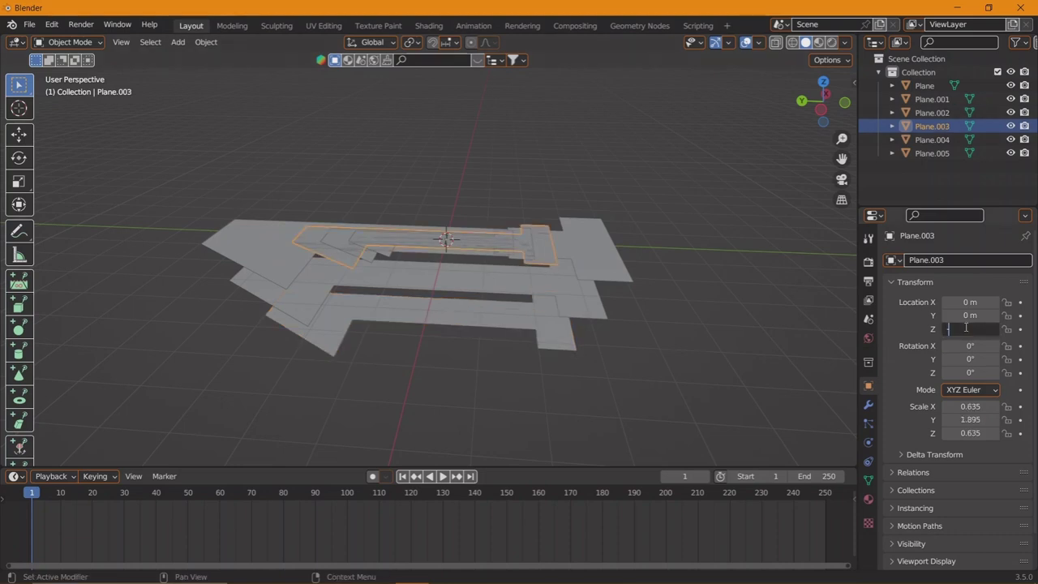
text(-3)
key(Return)
click(524, 261)
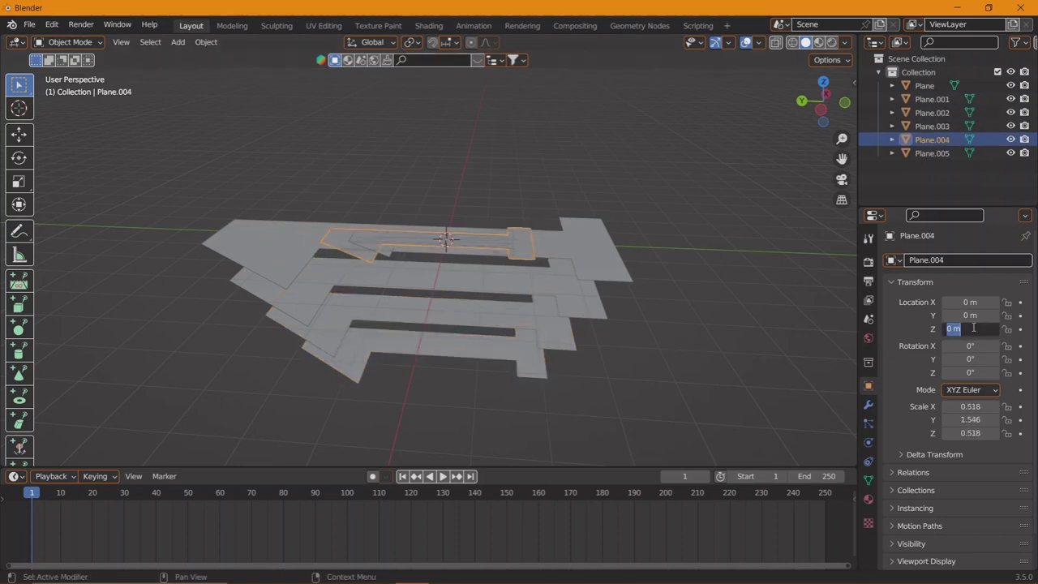
key(Return)
click(496, 248)
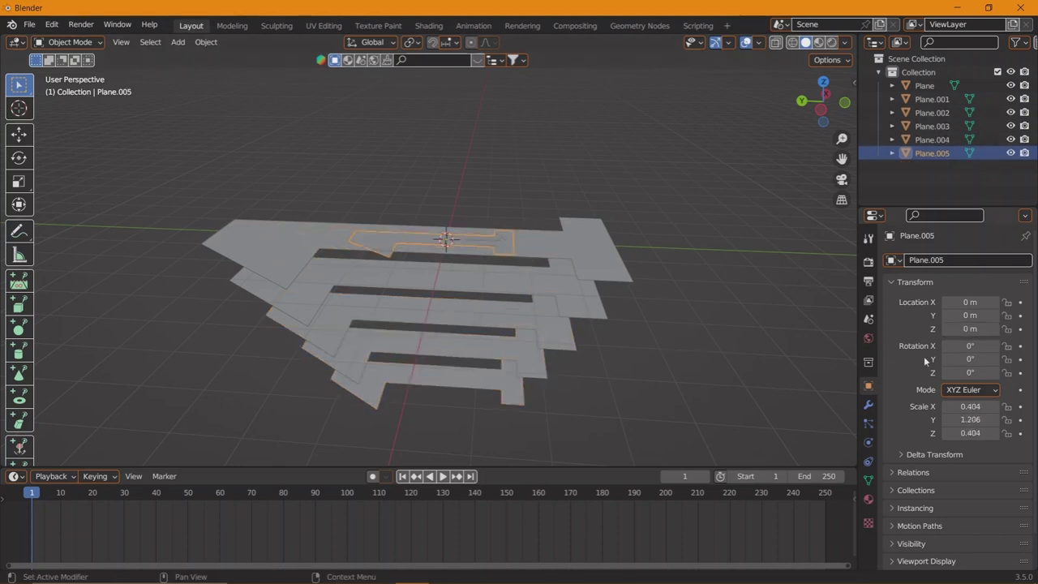
text(-5)
key(Return)
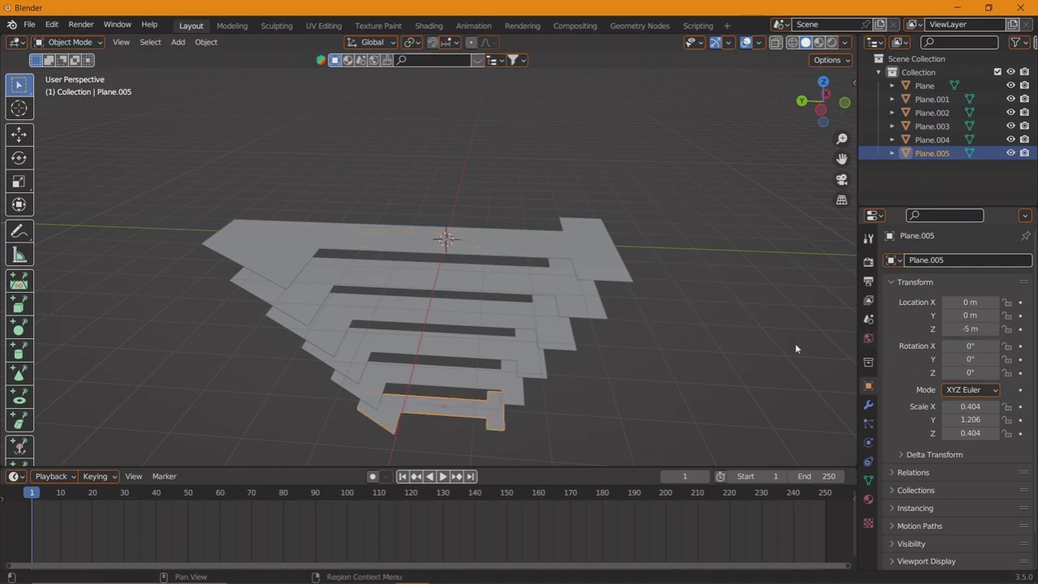
drag(795, 349, 528, 271)
click(531, 251)
click(868, 404)
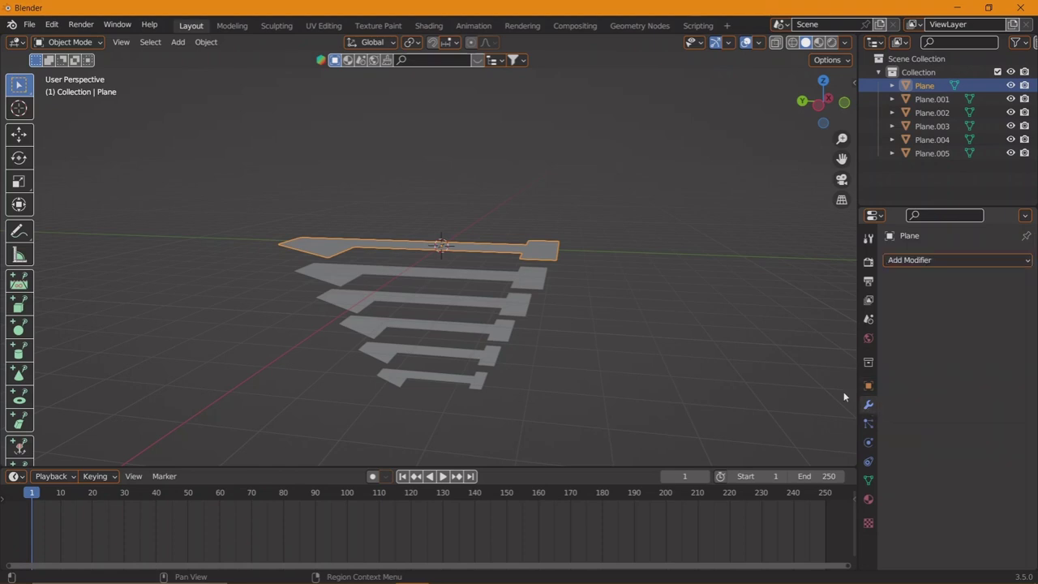
click(936, 260)
click(755, 486)
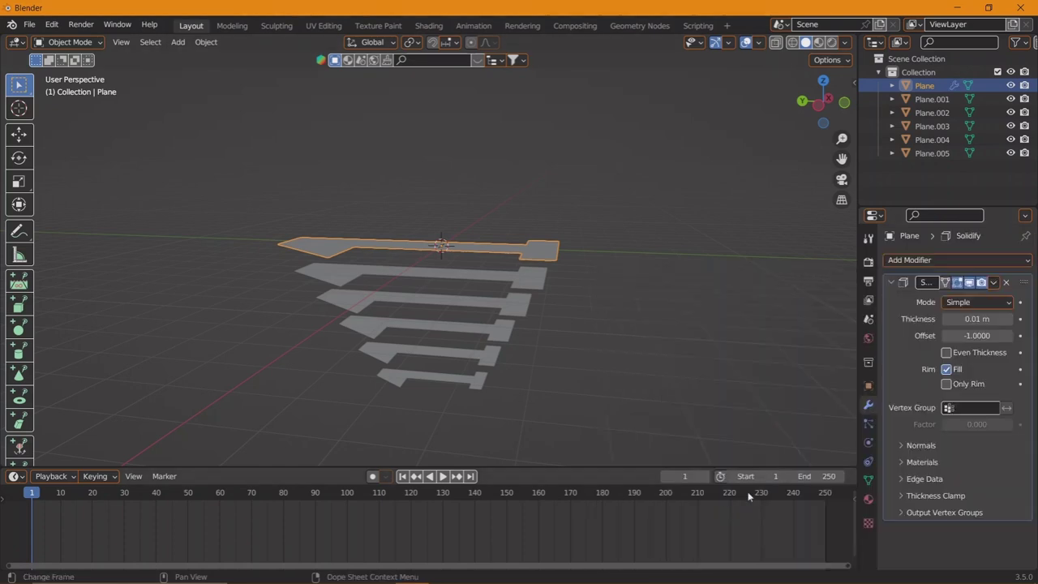
drag(977, 319, 996, 337)
drag(977, 318, 978, 319)
drag(455, 325, 584, 333)
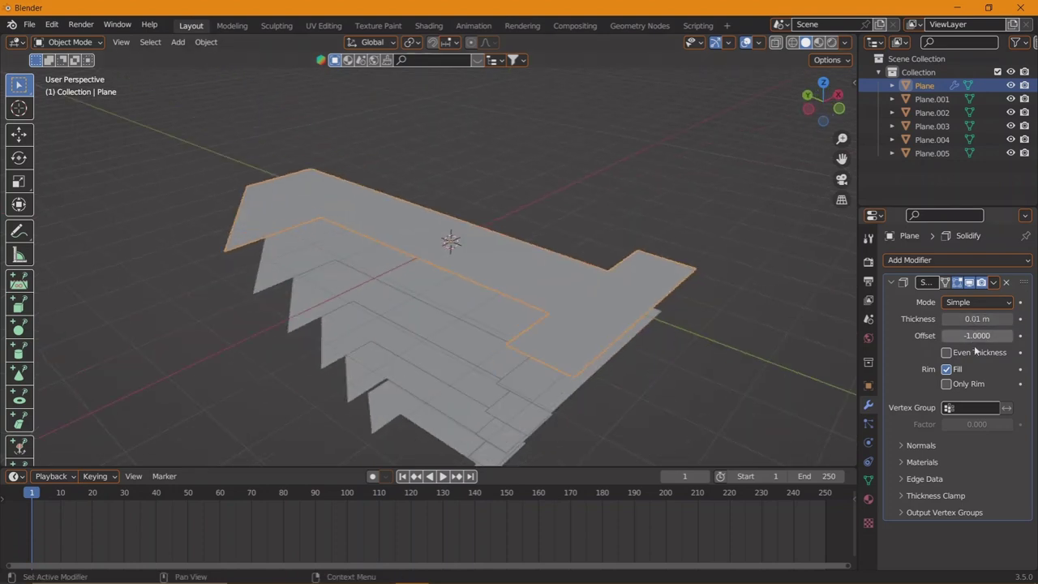
drag(978, 319, 1014, 319)
click(946, 352)
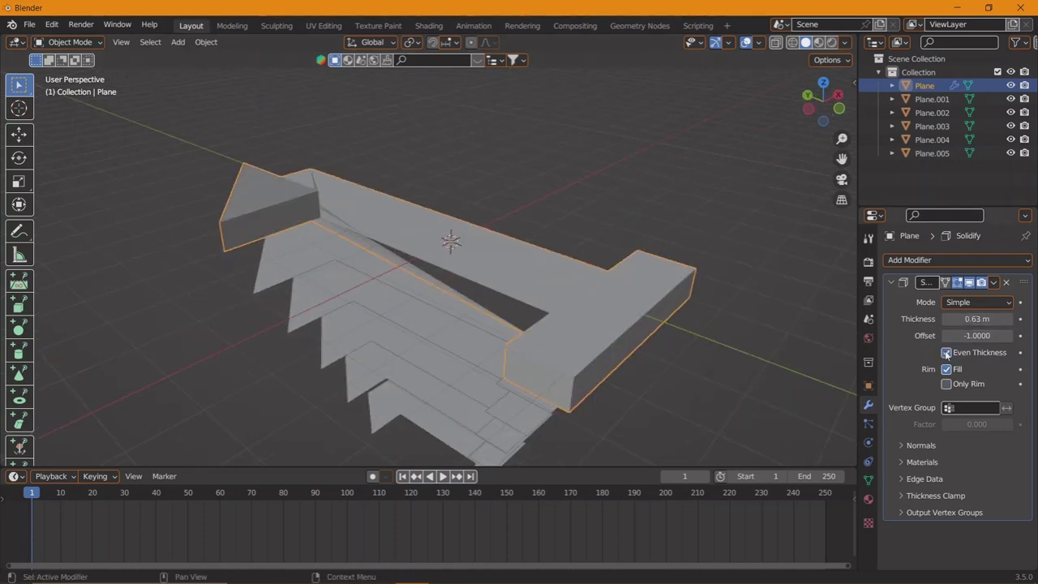
click(947, 352)
drag(978, 318, 997, 319)
click(1006, 282)
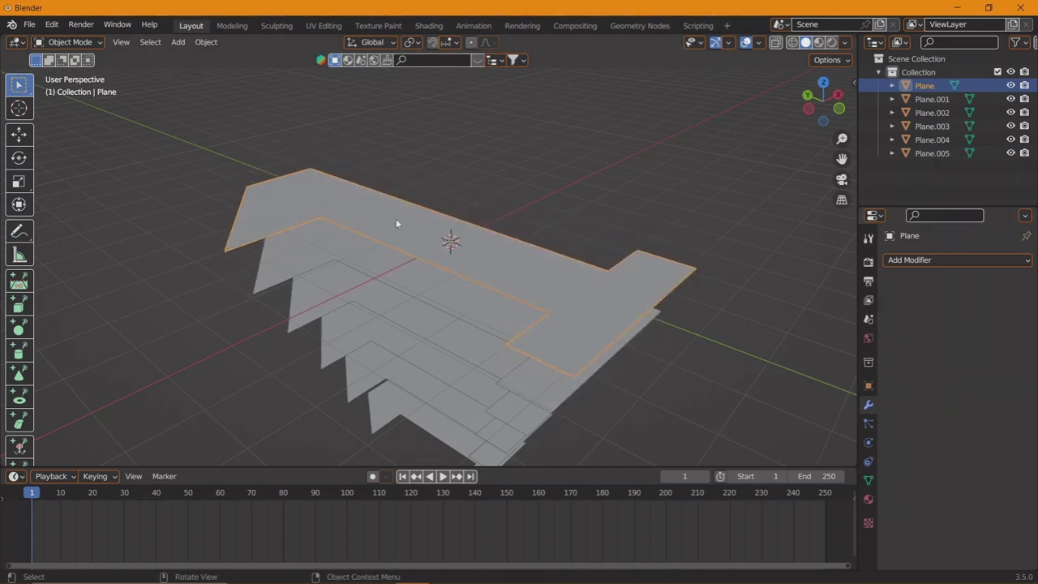
- In Edit Mode, subdivide the slanted left edge and move the new vertex along Y
key(Tab)
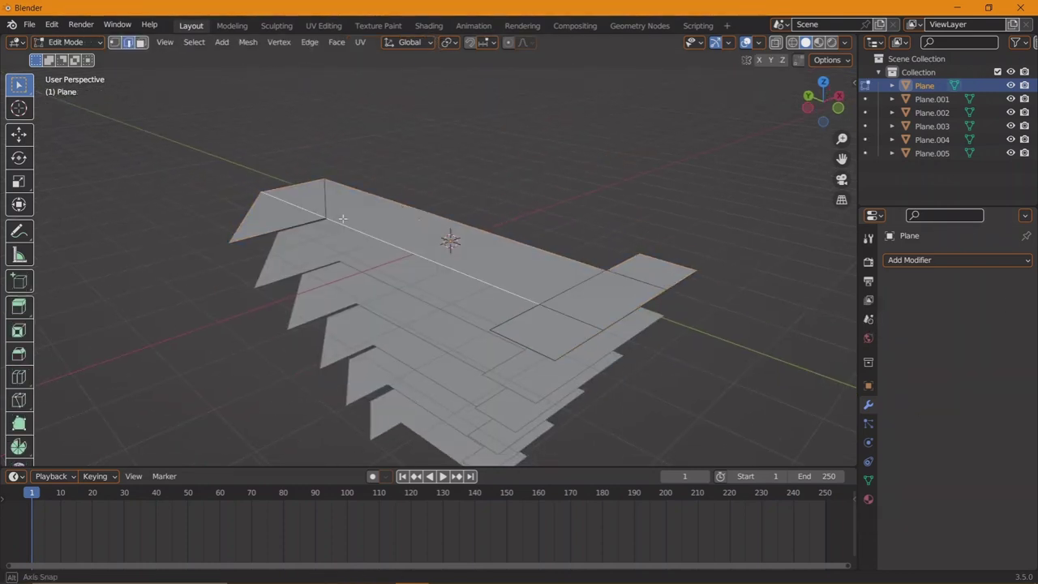
right_click(361, 247)
drag(342, 218, 452, 282)
click(349, 206)
key(g)
key(y)
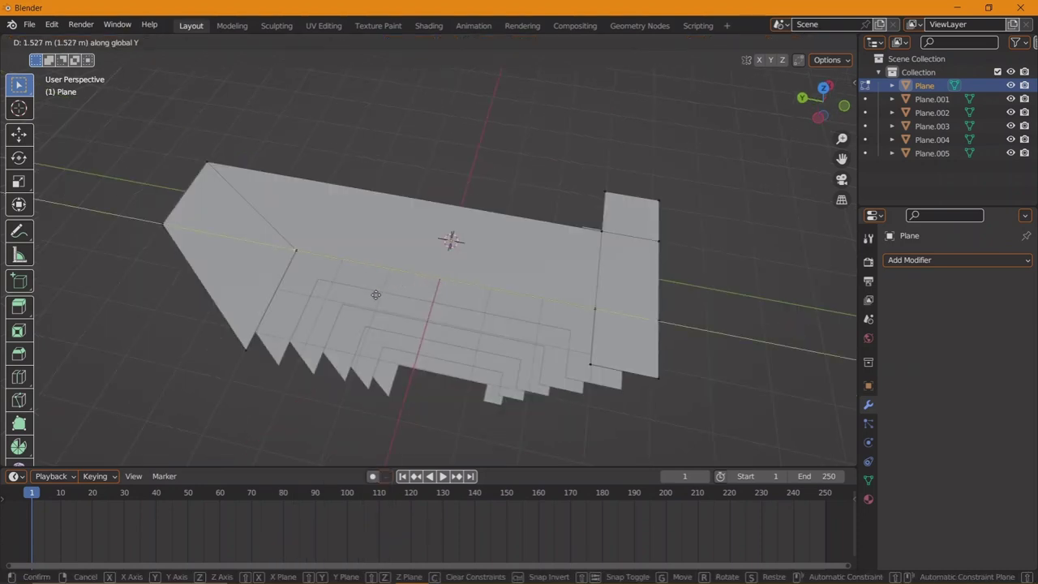
click(376, 295)
- Merge the left-corner vertices and dissolve the diagonal edges at the left end
click(292, 247)
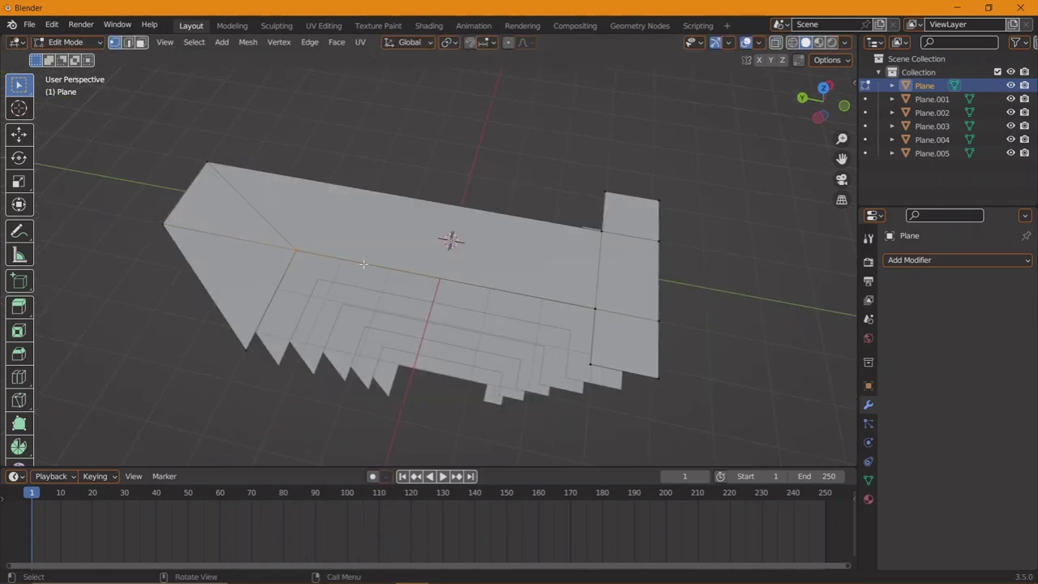
key(ctrl+c)
key(m)
click(404, 271)
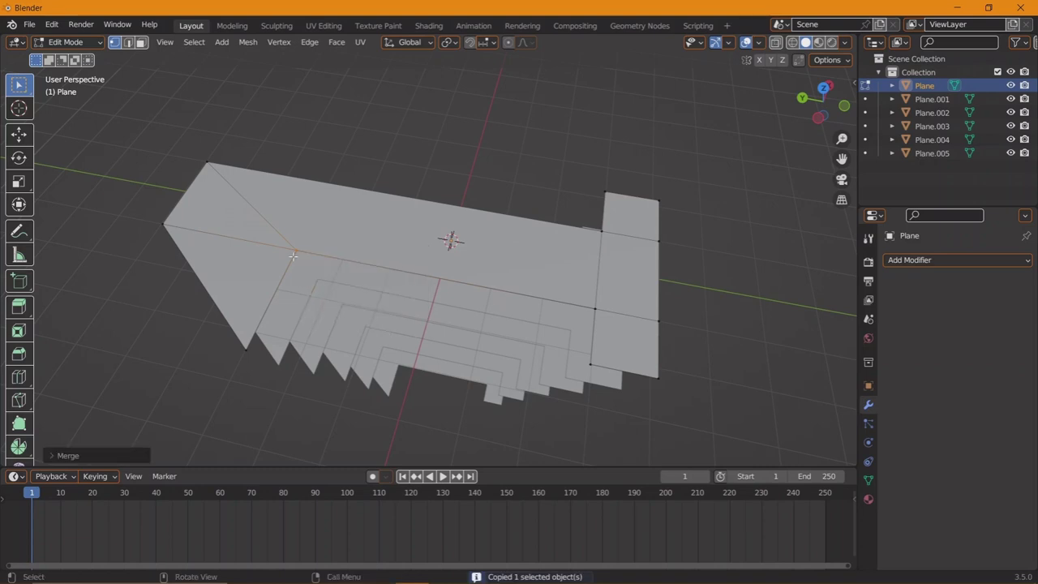
key(2)
click(275, 217)
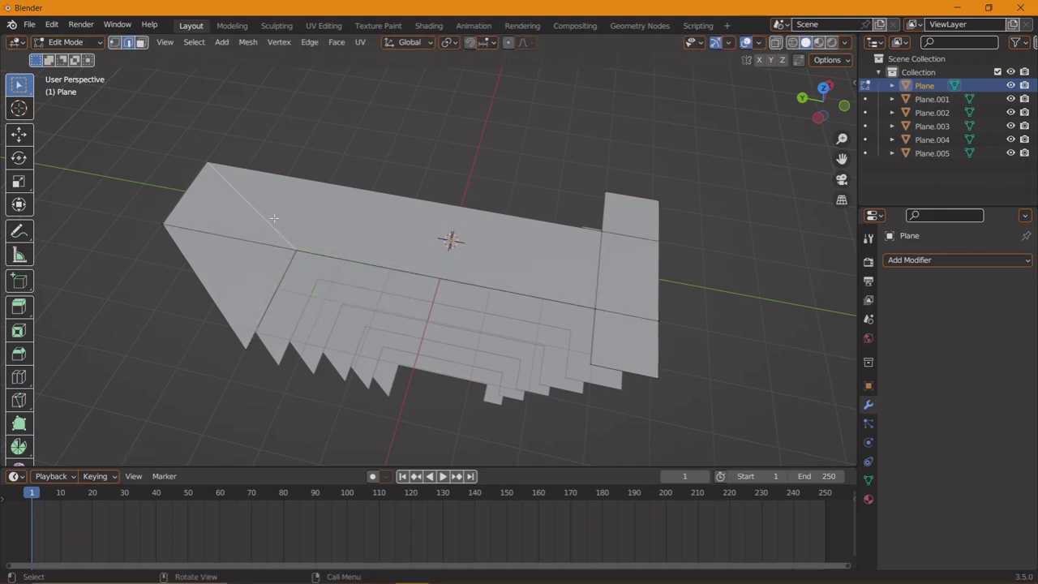
key(x)
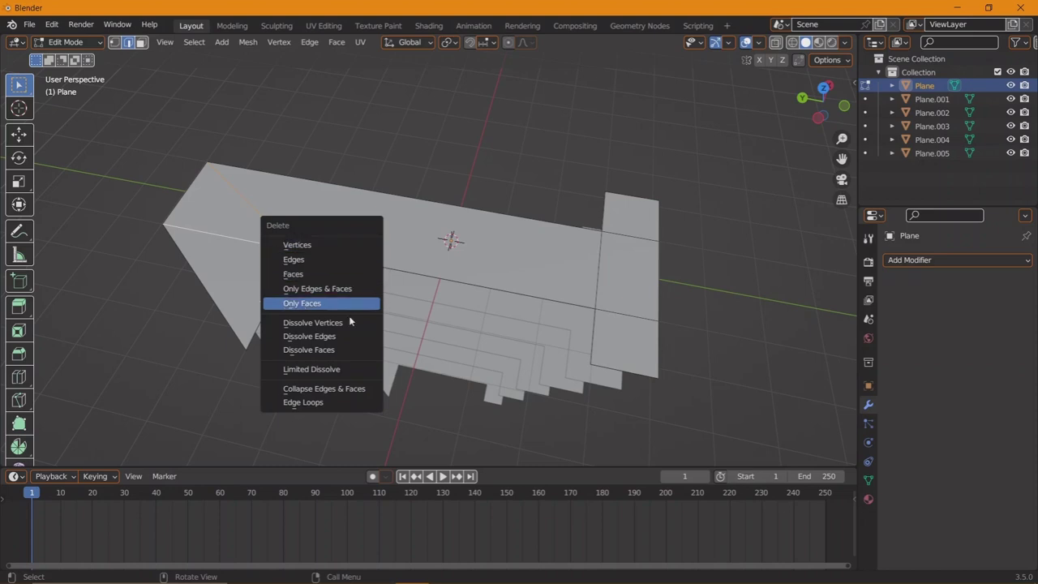
click(348, 333)
key(x)
click(305, 234)
- Dissolve the leftover edges and delete only the triangular face at the left end
key(x)
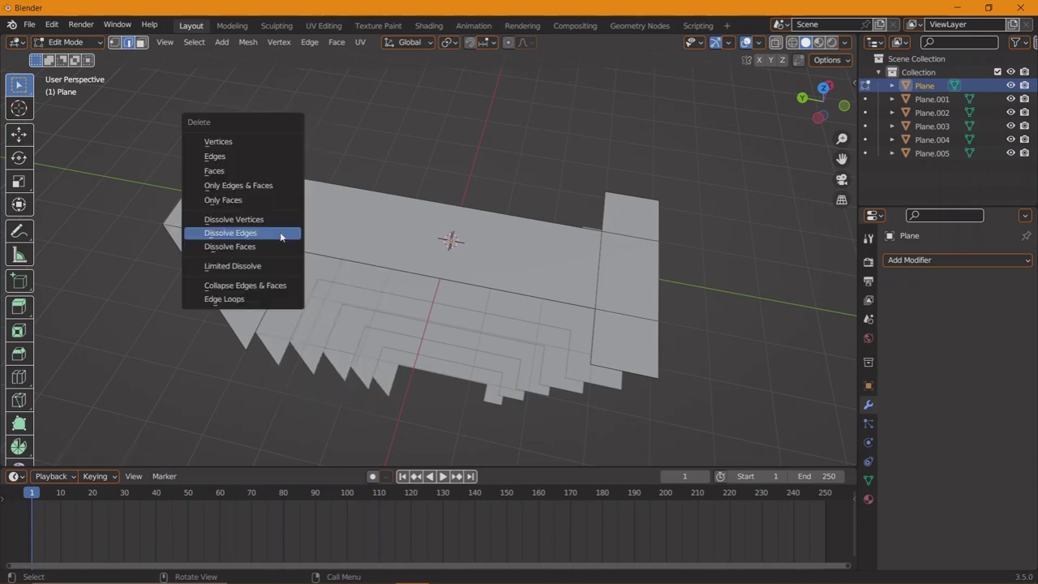
click(302, 234)
drag(305, 234, 192, 309)
key(x)
click(417, 171)
click(269, 251)
drag(270, 250, 384, 237)
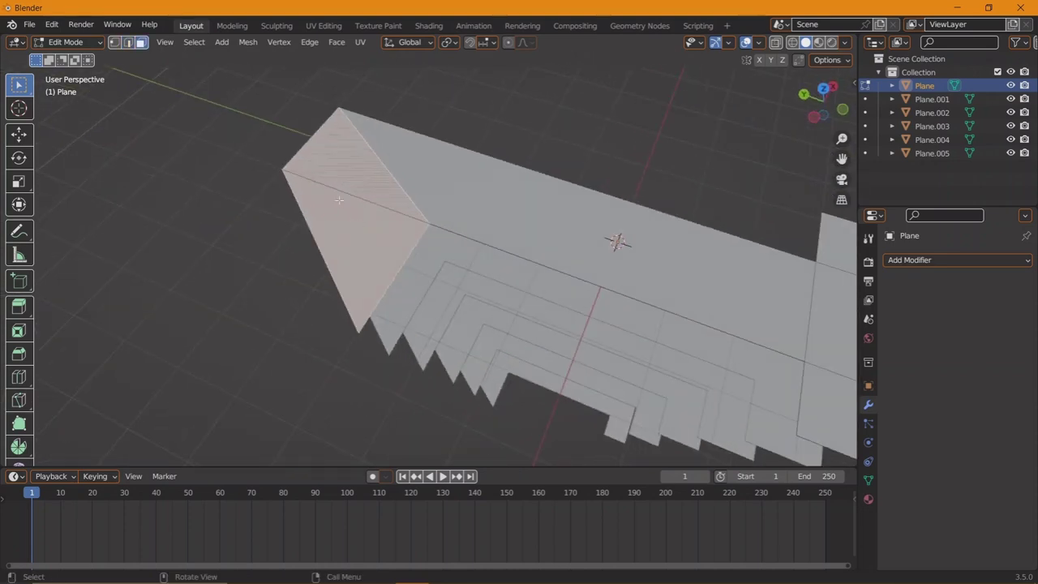
key(x)
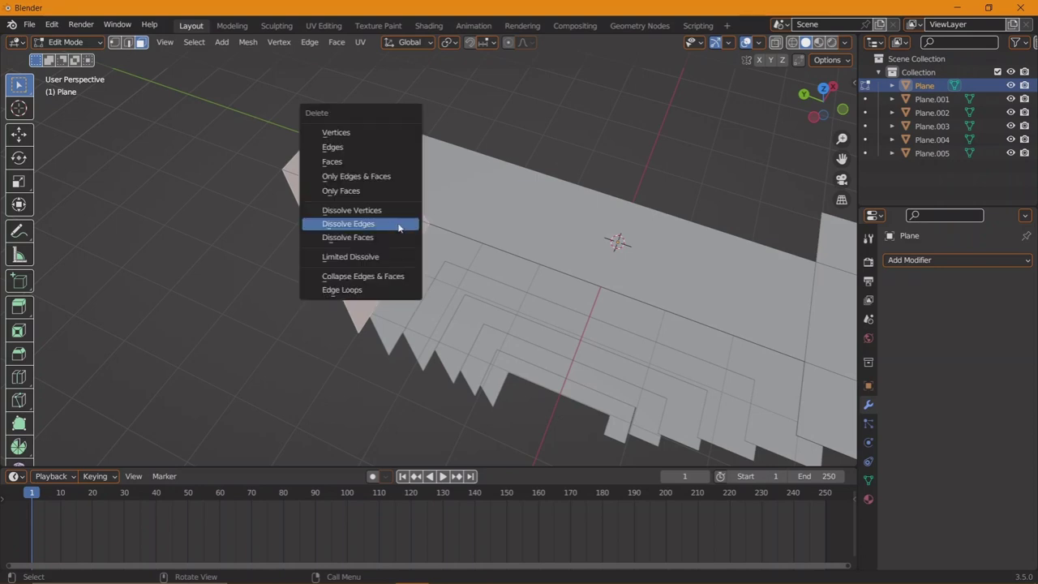
click(389, 191)
- Fill a new triangular face between the outer corner and lower-left vertices
click(384, 212)
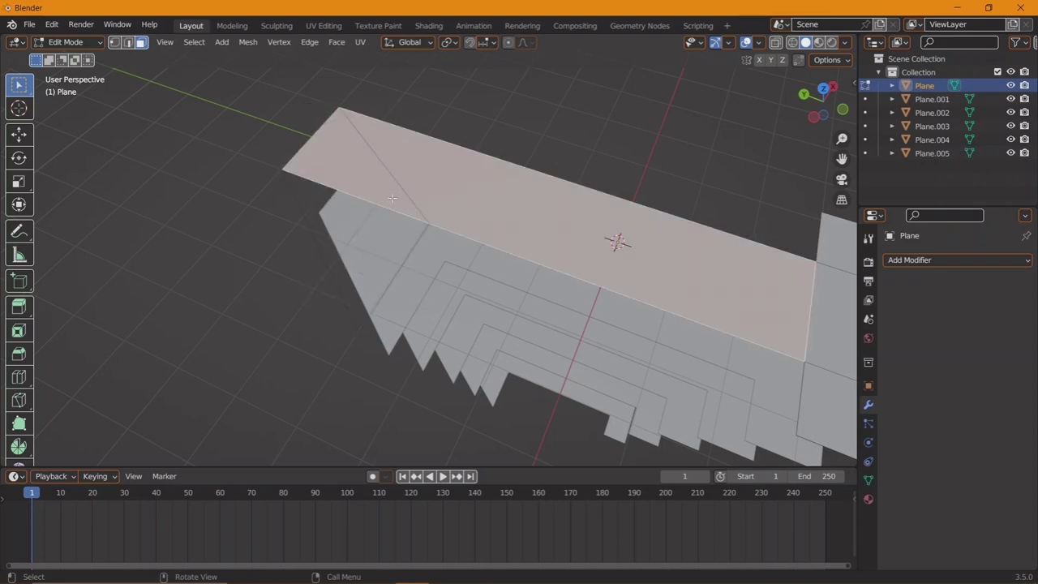
click(403, 234)
key(1)
click(284, 170)
click(358, 333)
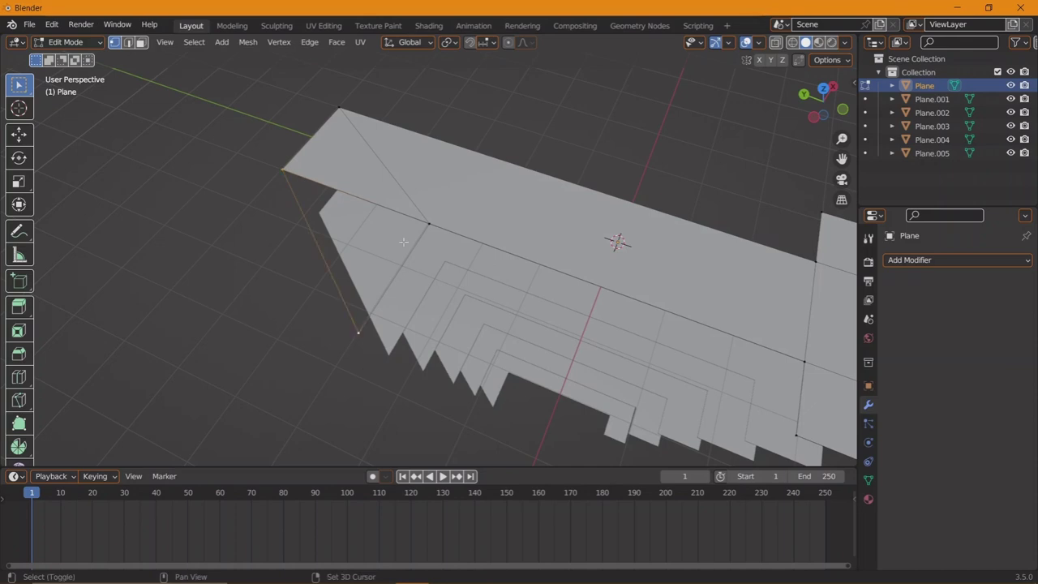
key(f)
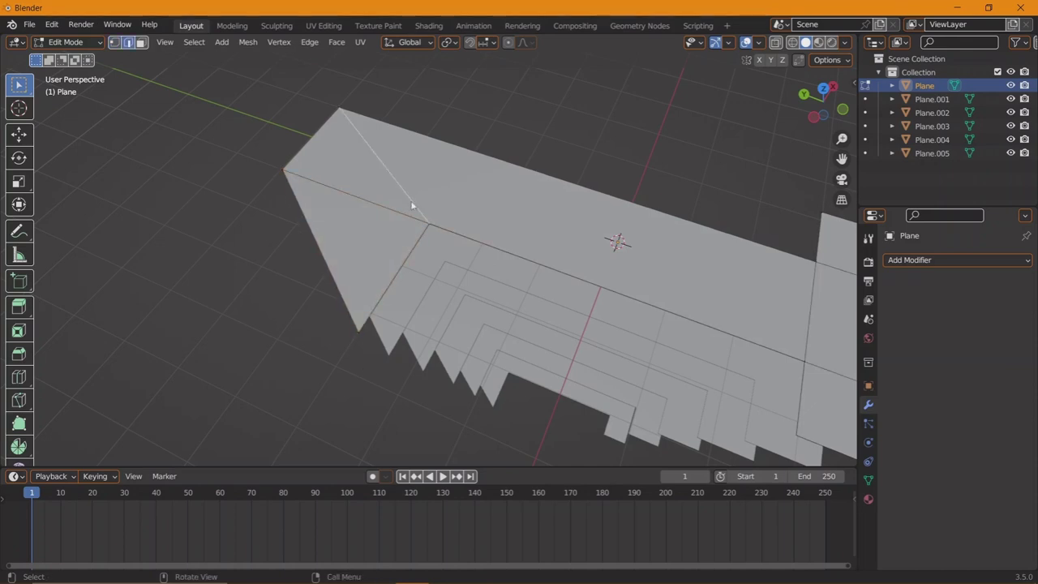
- Dissolve the remaining extra edges and return to Object Mode
key(x)
click(410, 160)
drag(410, 159, 400, 173)
key(x)
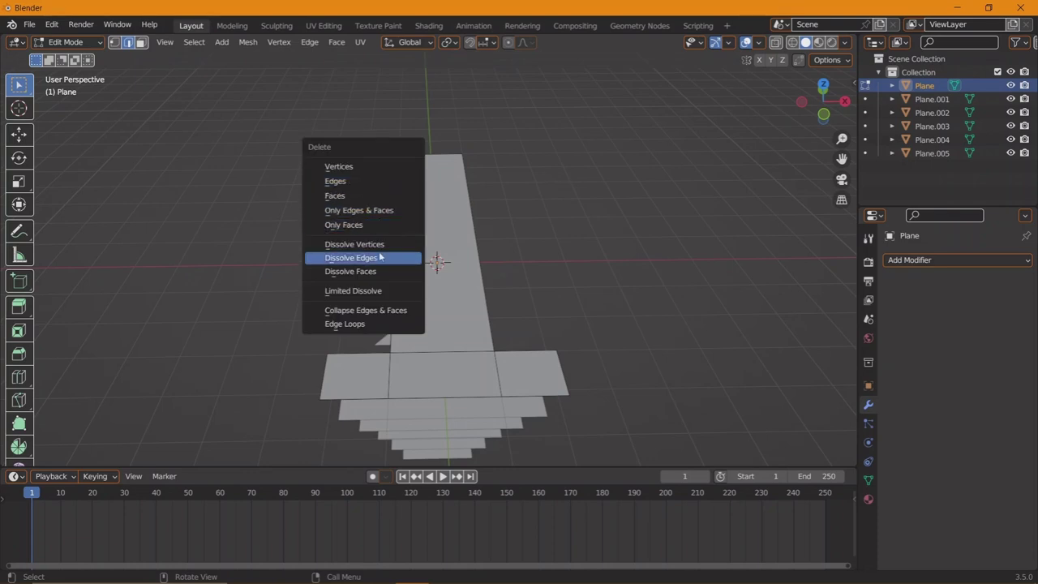
click(406, 257)
drag(405, 257, 506, 240)
key(Tab)
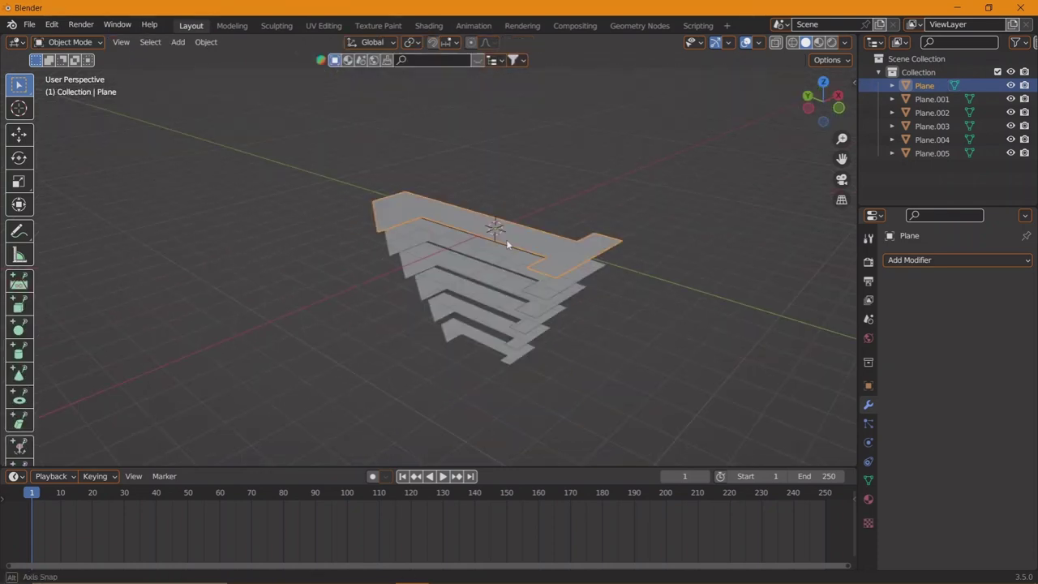
- Add a Solidify modifier to the top plane with a -0.3 m thickness
click(953, 259)
click(755, 487)
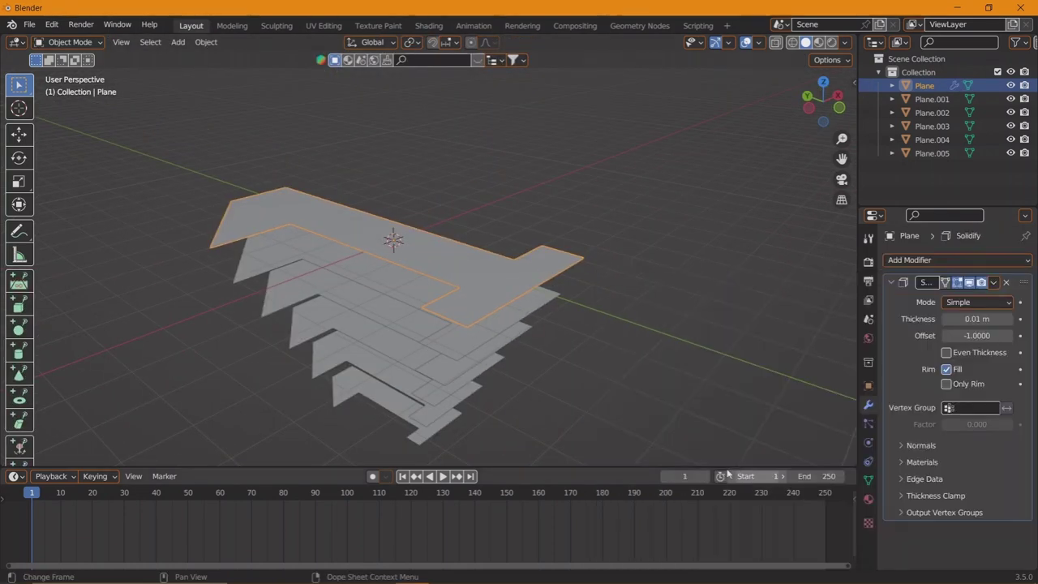
drag(560, 301, 569, 298)
drag(977, 319, 957, 319)
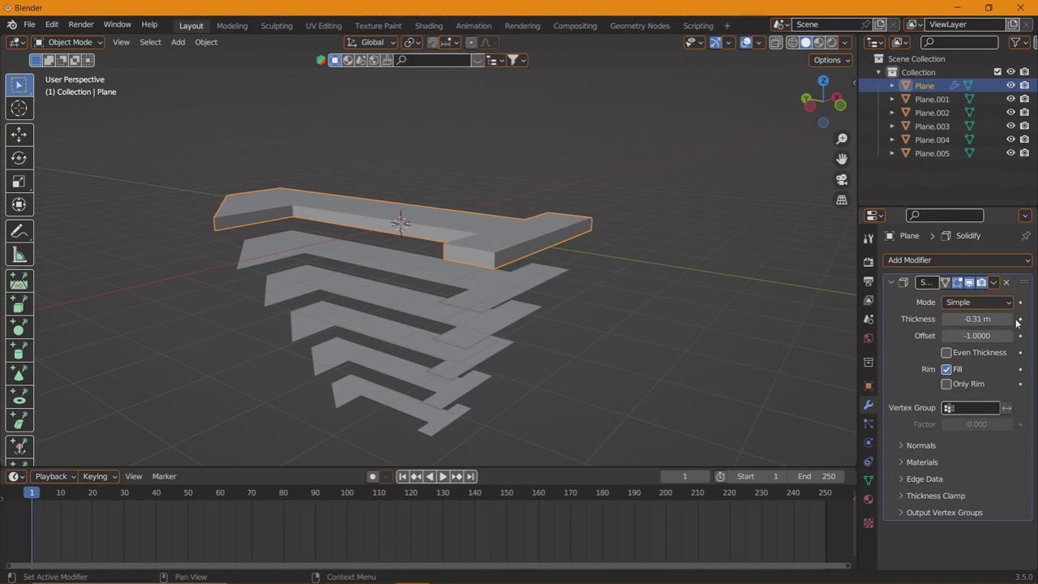
click(1017, 319)
scroll(up, 3)
- Add a plane scaled up tenfold as ground, then delete the extra plane
key(shift+a)
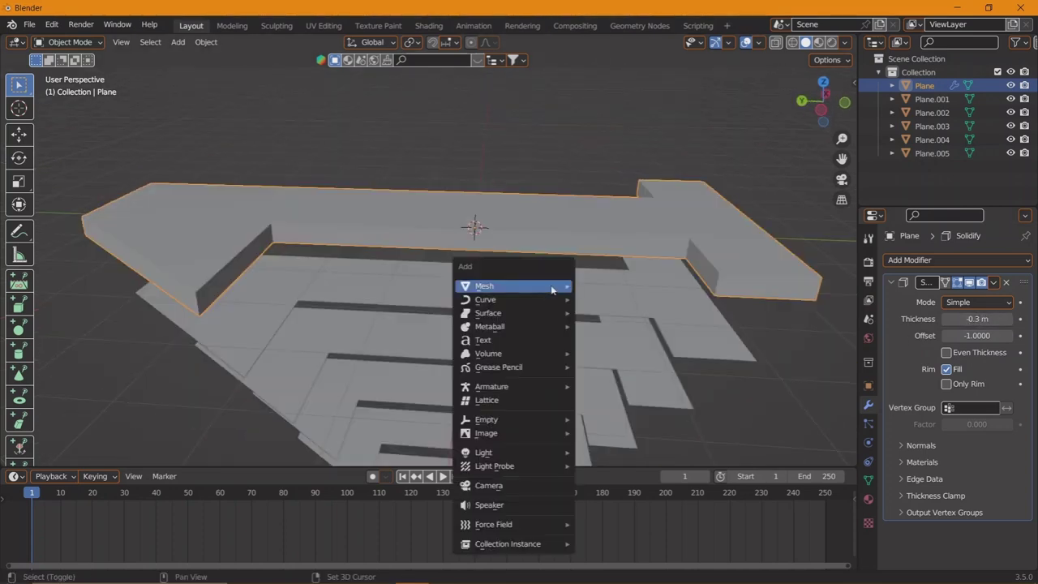
click(574, 289)
text(s10)
key(Return)
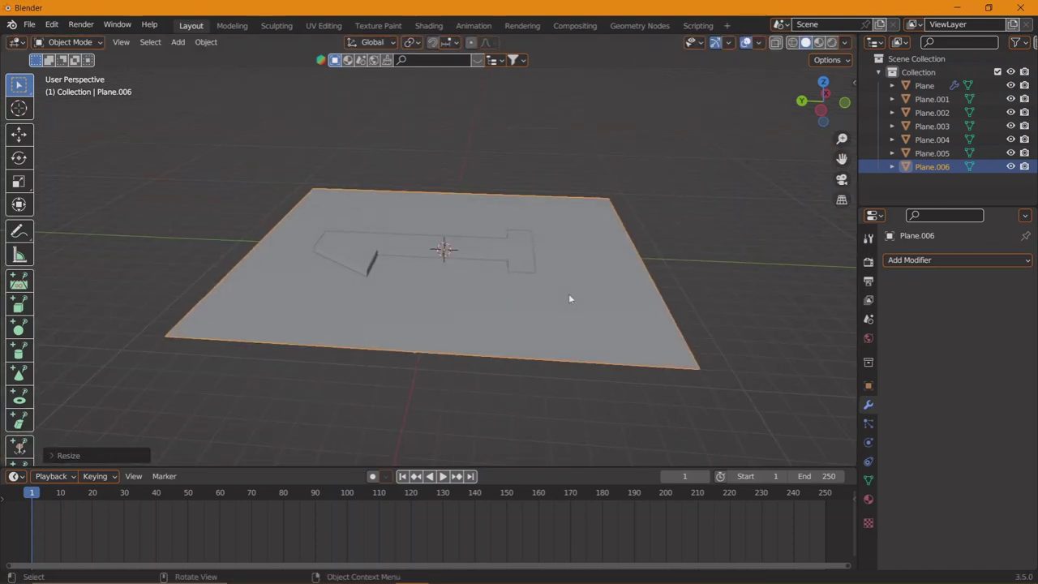
key(s)
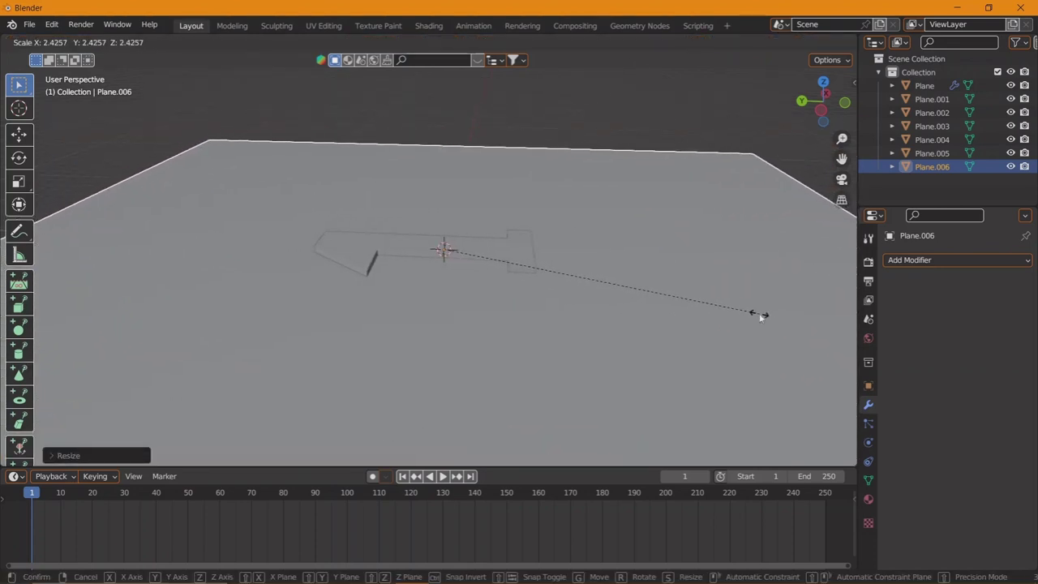
click(608, 317)
key(Delete)
drag(608, 317, 476, 481)
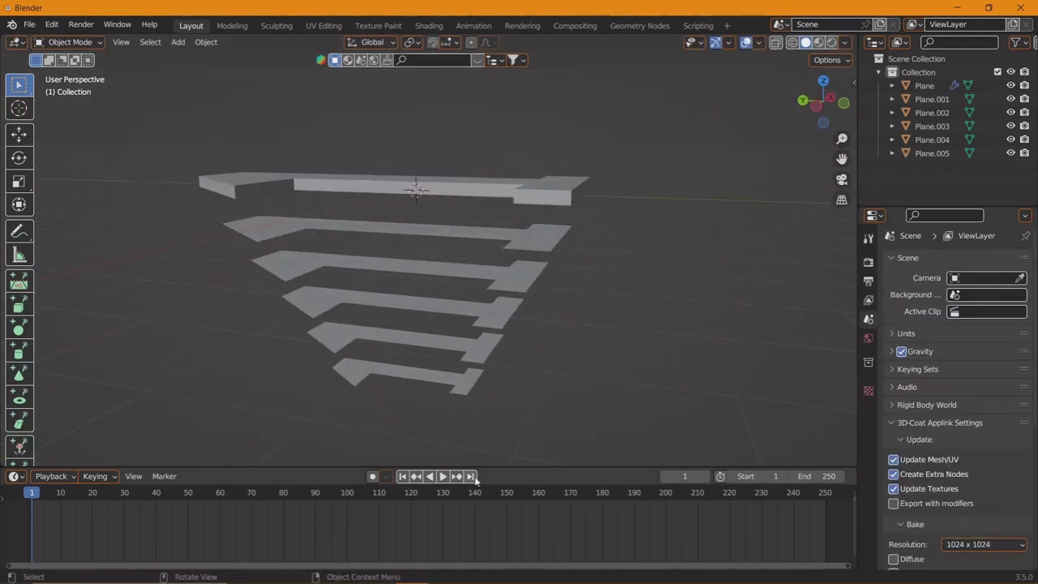
- Box-select Plane.001 through Plane.005 and keyframe their locations at frame 1
drag(476, 469, 462, 460)
click(400, 365)
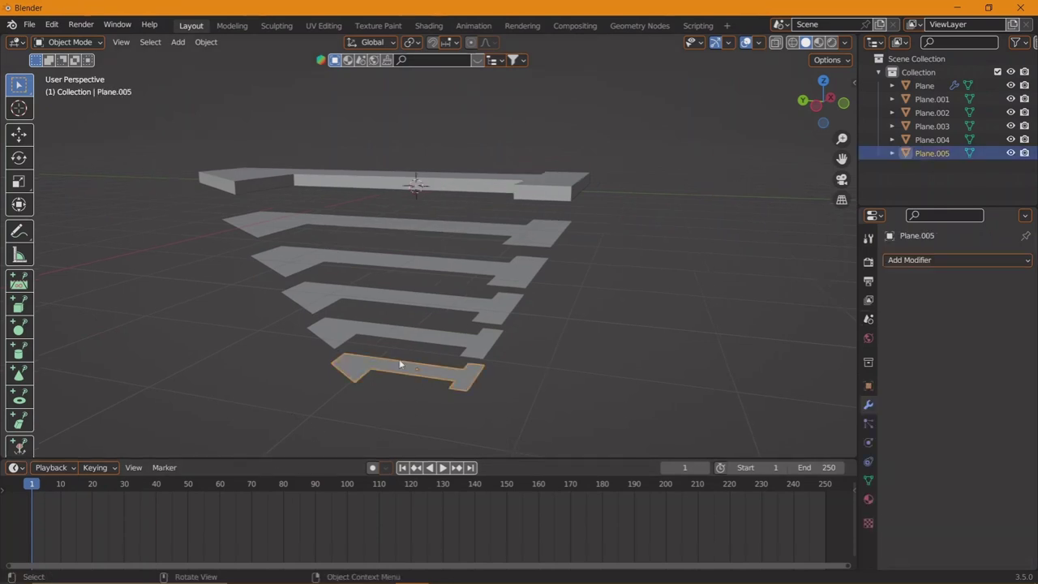
key(a)
key(alt+a)
drag(339, 217, 579, 451)
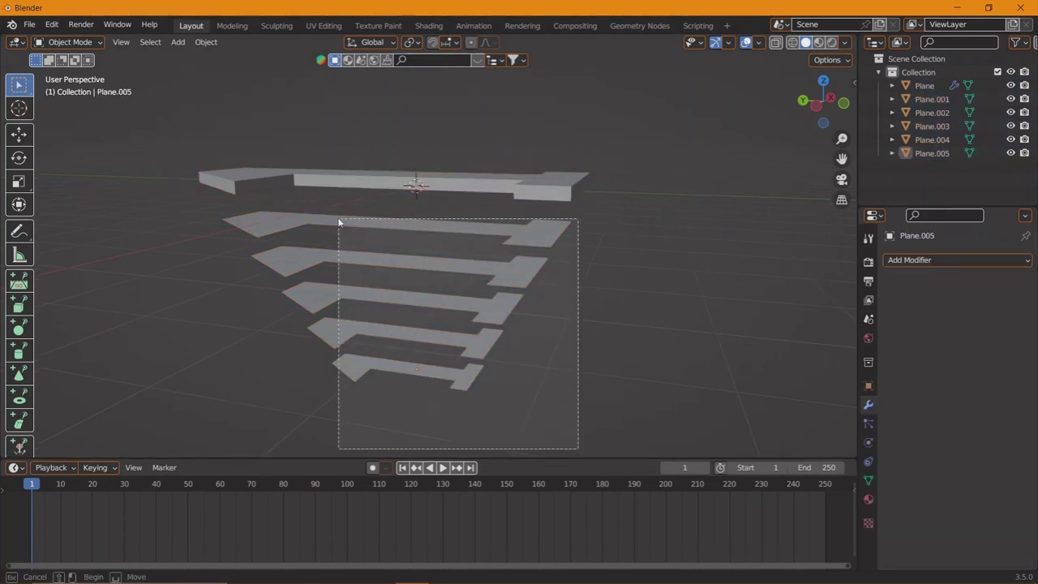
key(i)
click(511, 337)
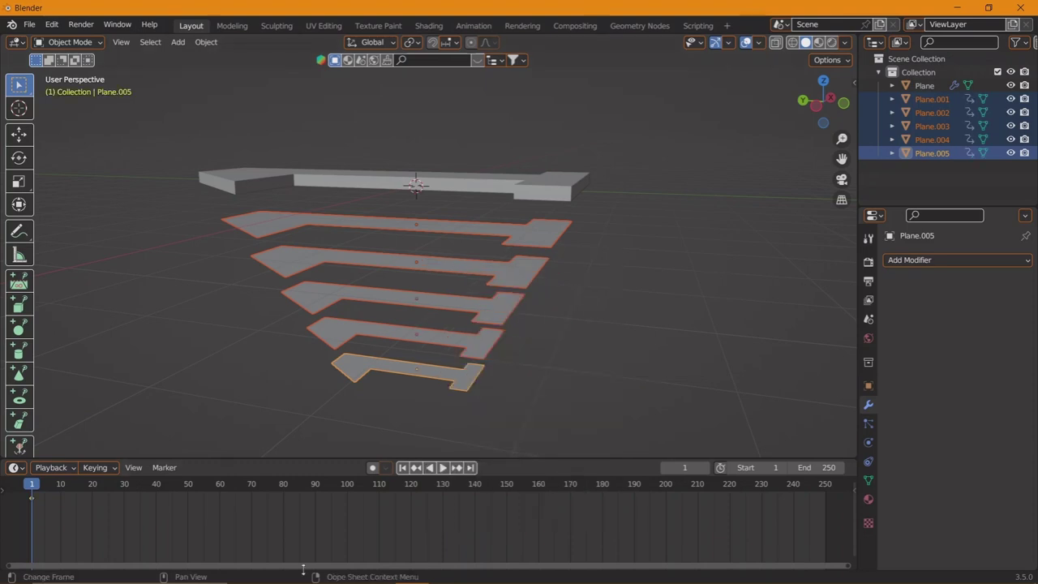
- At frame 100, set Plane.001's Z location to 1 m and keyframe it
click(347, 487)
click(409, 377)
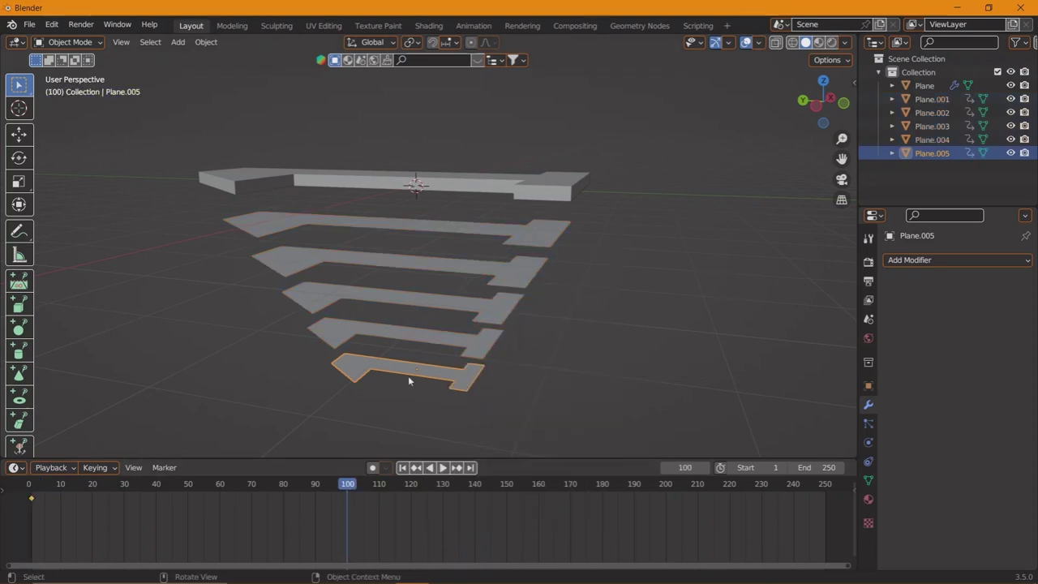
click(868, 387)
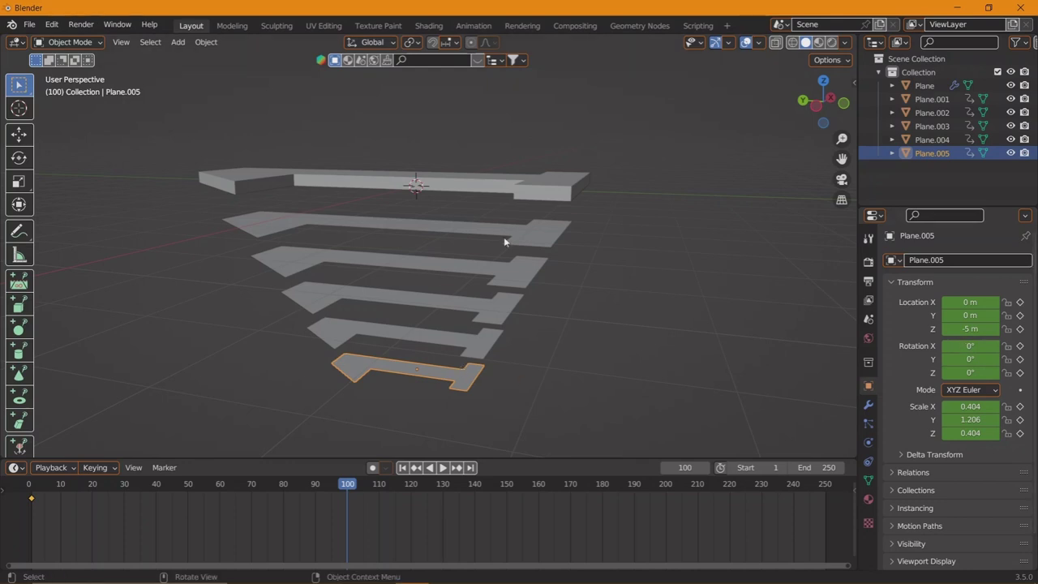
click(503, 236)
click(970, 329)
text(1)
key(Return)
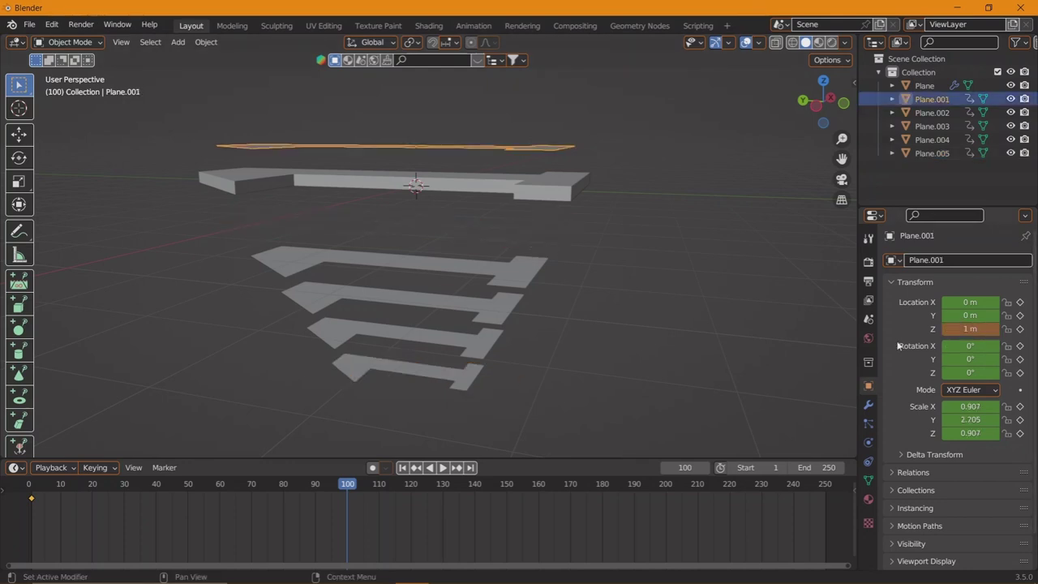
click(1021, 329)
- Set Plane.002, Plane.003, Plane.004 and Plane.005 to Z 2, 3, 4 and 5 m
click(547, 263)
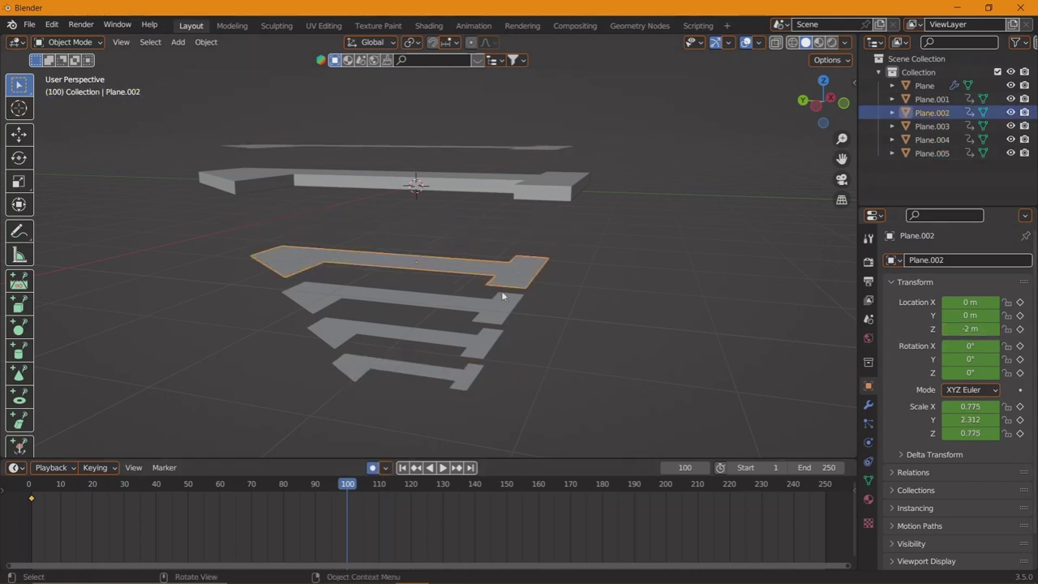
click(969, 333)
text(1)
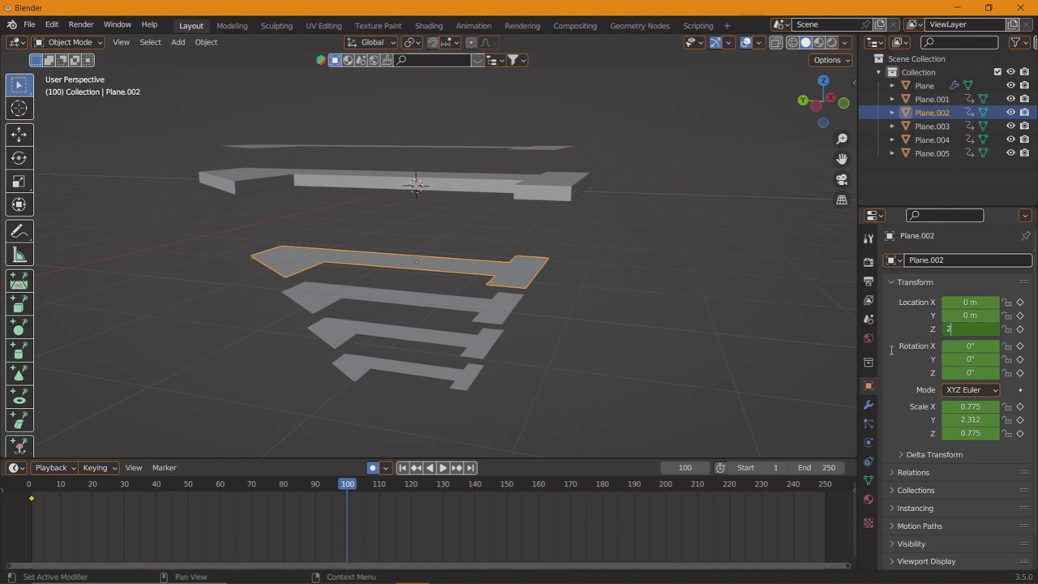
key(Return)
click(495, 309)
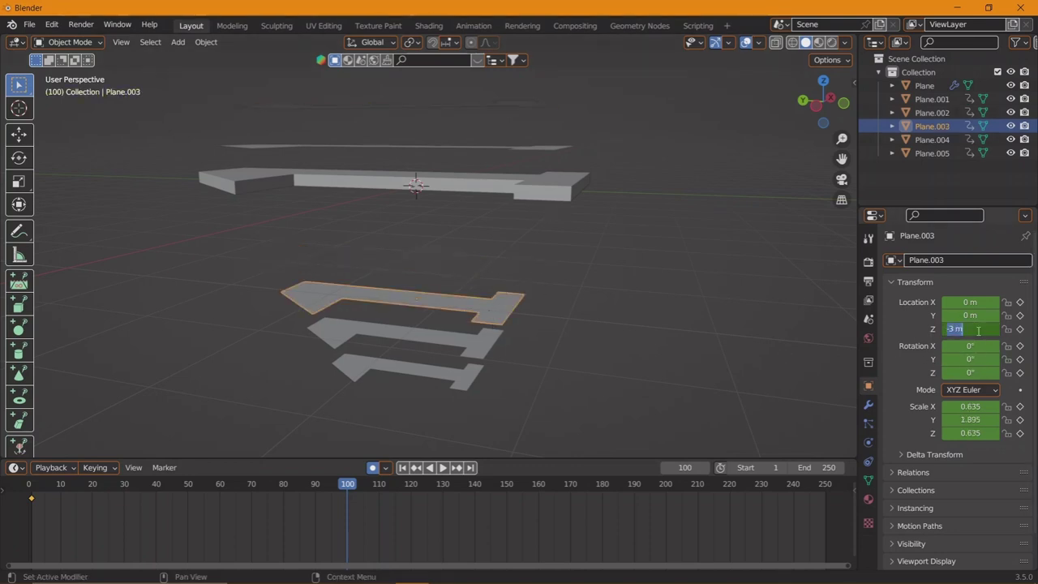
text(3)
key(Return)
click(487, 339)
text(4)
key(Return)
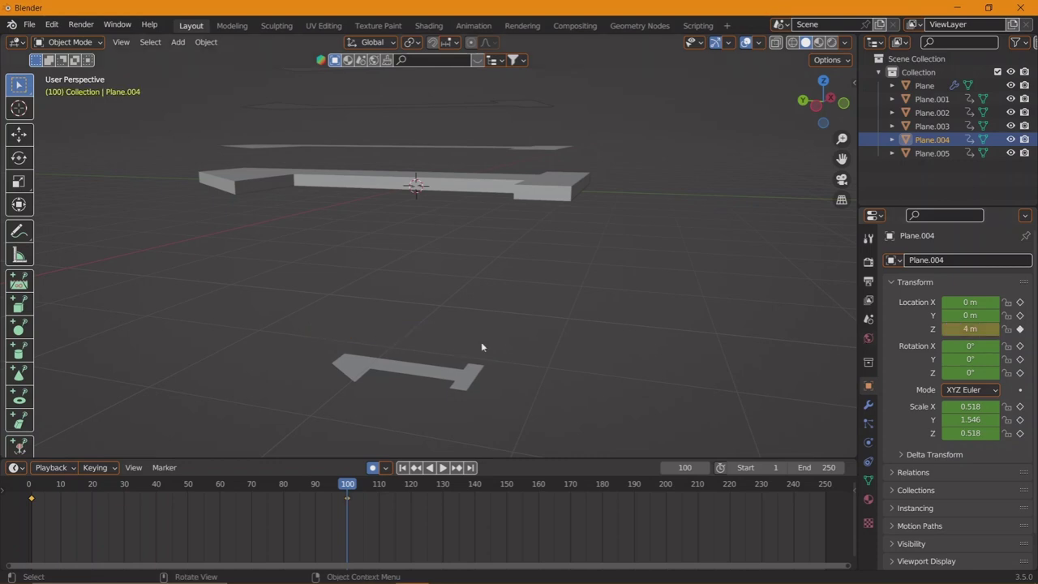
click(454, 369)
key(Return)
- Replay the planes rising from the start, scrub back to frames 40–50, then play to frame 70
drag(542, 256, 551, 282)
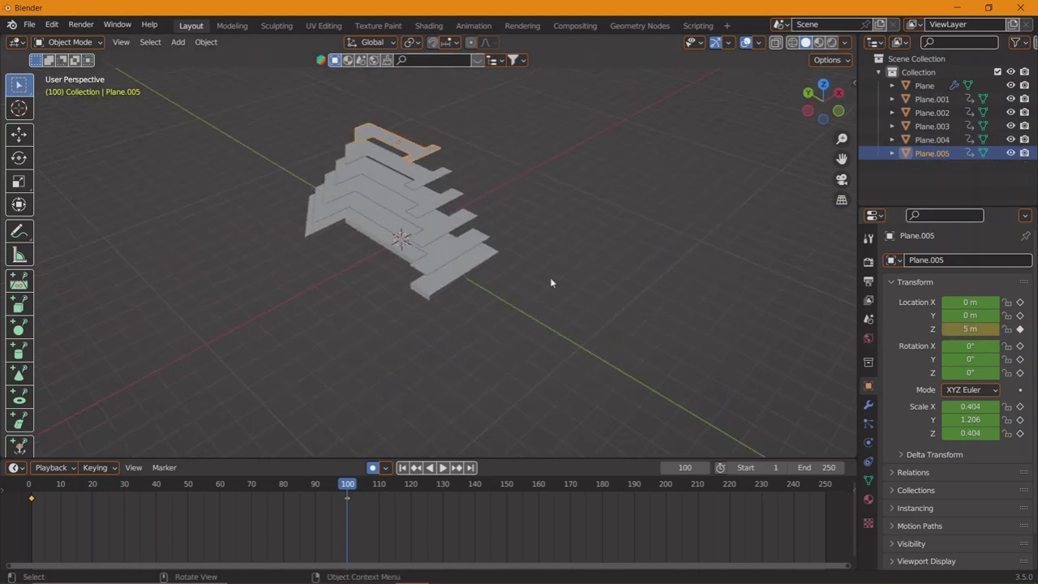
click(30, 487)
key(space)
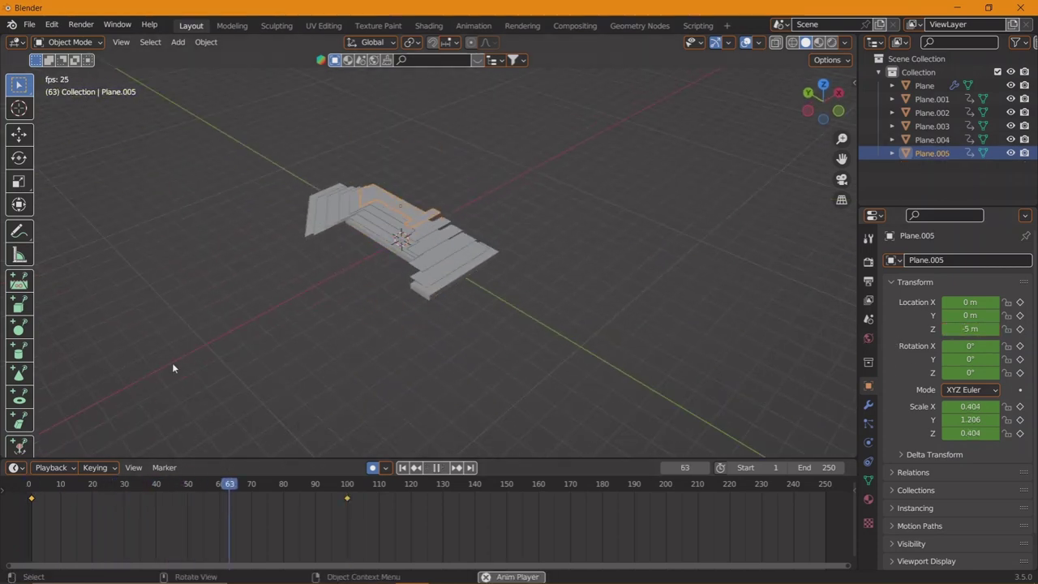
drag(346, 353, 438, 350)
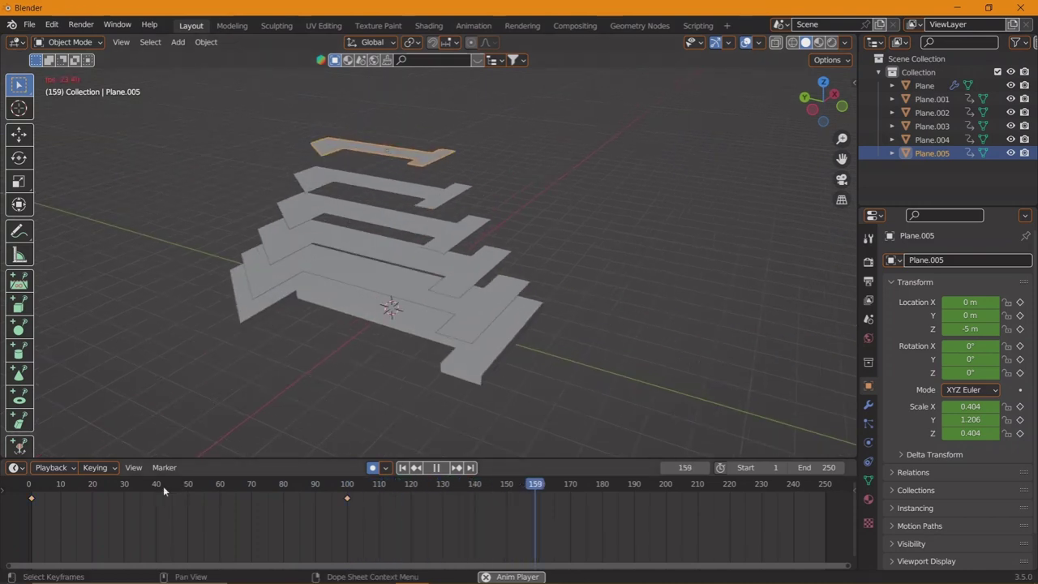
click(163, 486)
click(162, 485)
key(space)
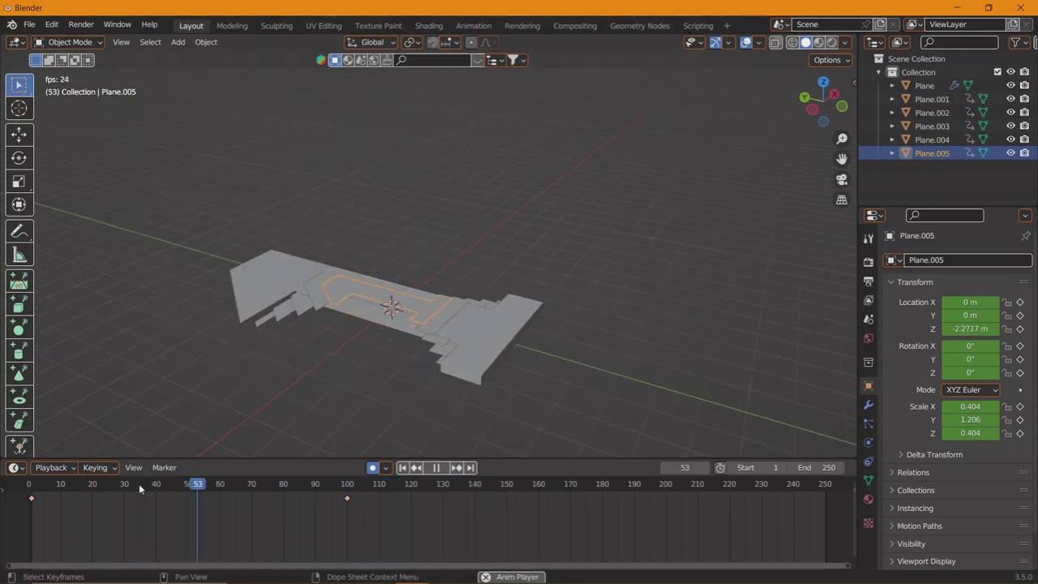
drag(139, 485, 262, 487)
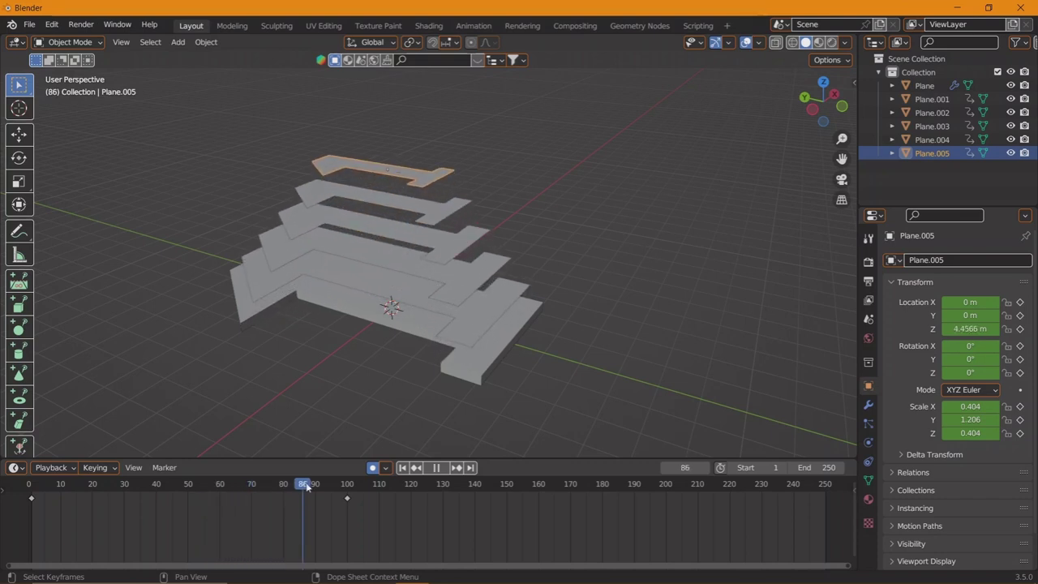
drag(260, 487, 185, 491)
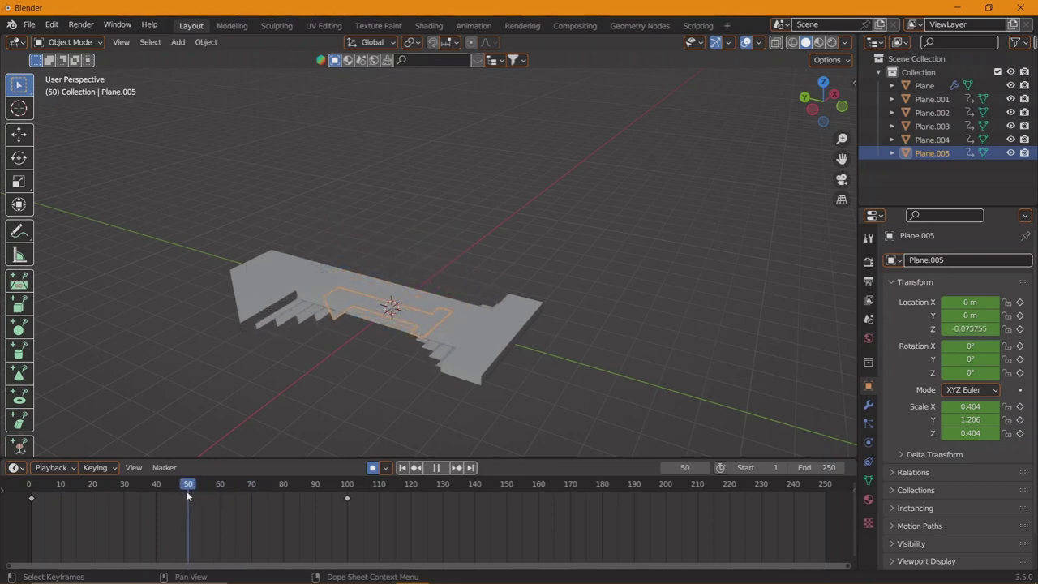
key(space)
key(Right)
key(space)
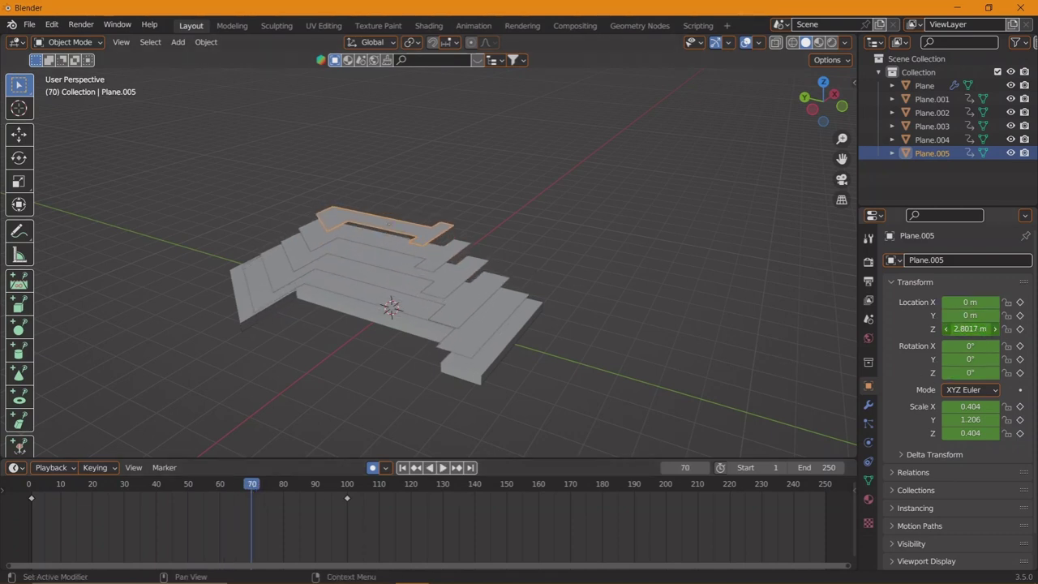
- At frame 70, lower Plane.005 to about Z 0 and Plane.004 below the block
scroll(up, 3)
drag(417, 267, 420, 246)
drag(979, 328, 945, 328)
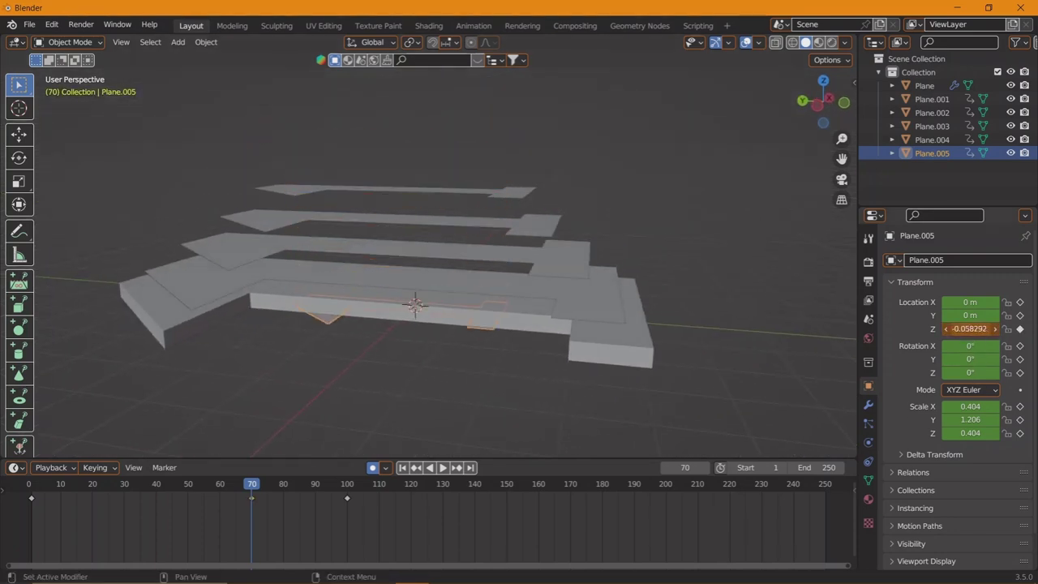
click(511, 193)
drag(970, 328, 945, 329)
click(544, 227)
click(560, 258)
click(557, 304)
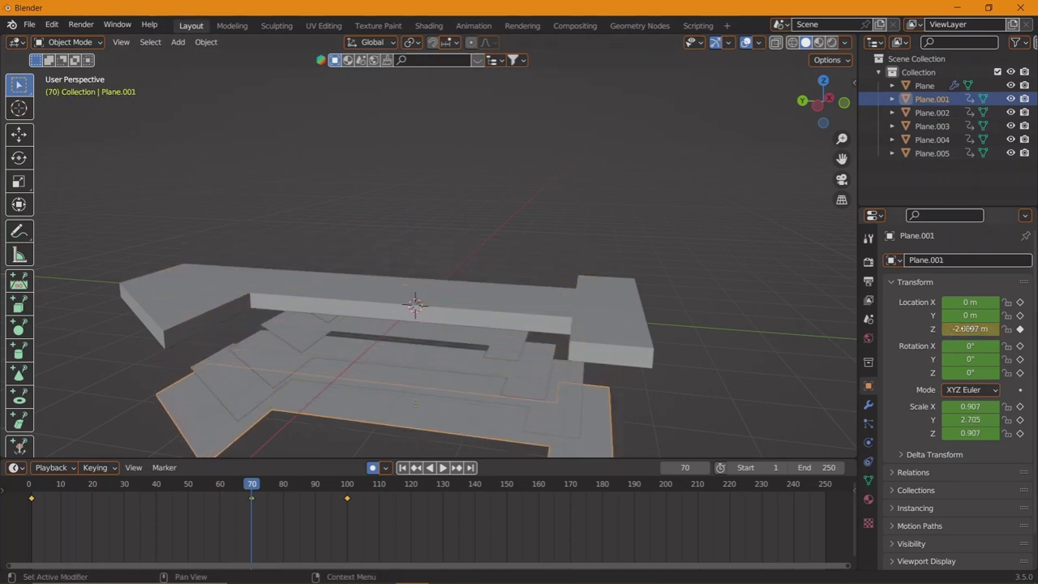
- Replay the animation to check it, then return to the frame-70 keyframe
click(37, 487)
key(space)
scroll(down, 3)
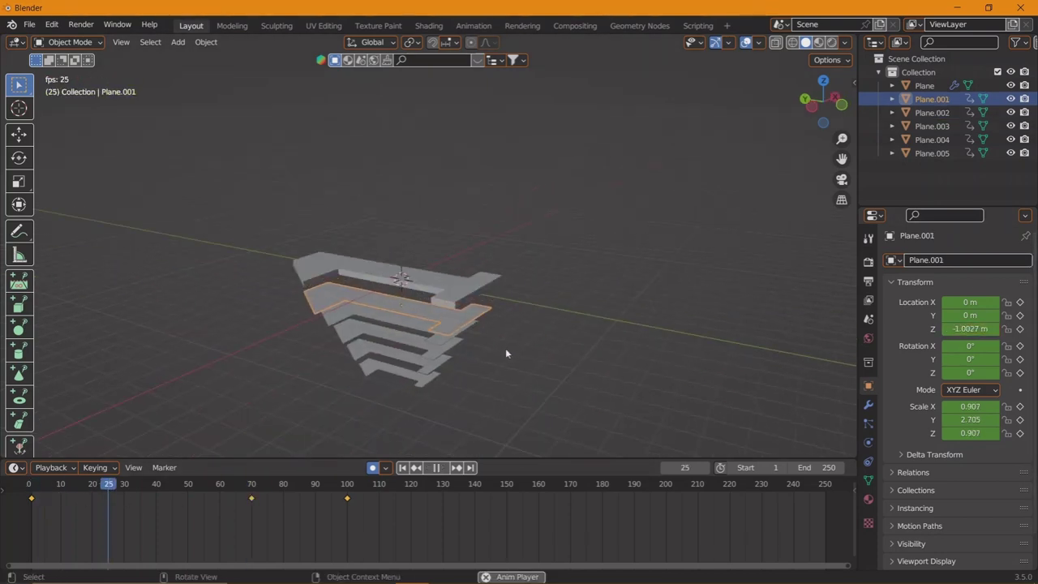
drag(506, 348, 538, 354)
key(space)
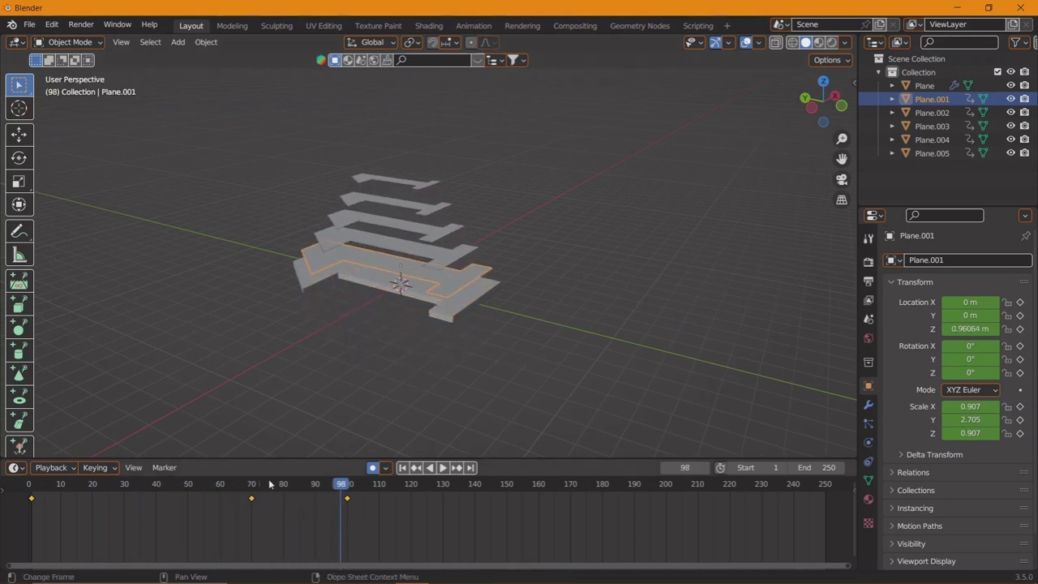
drag(158, 495, 251, 508)
drag(455, 325, 507, 331)
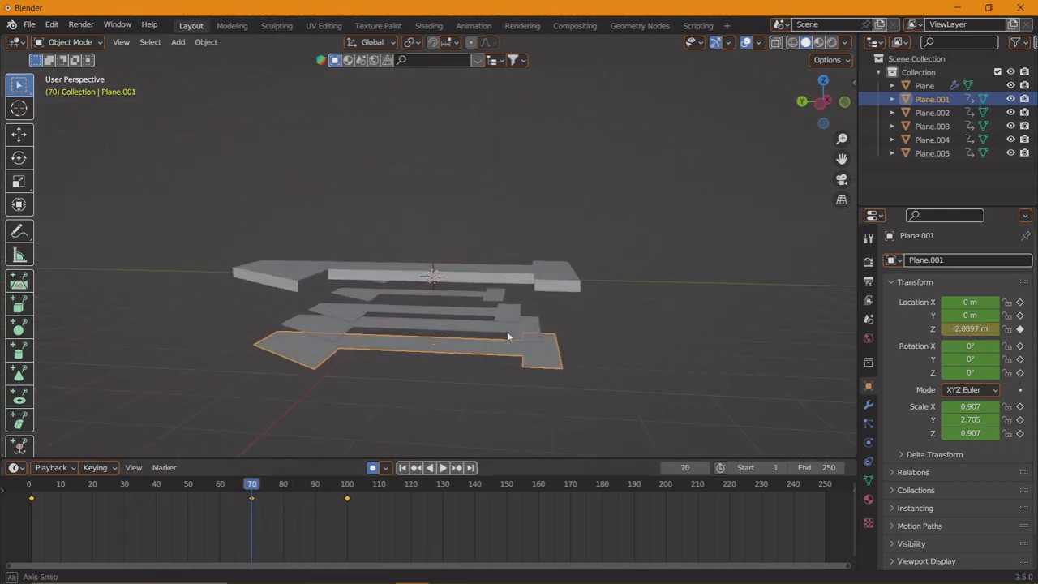
- Raise Plane.001, Plane.002 and Plane.003 at frame 70 toward and above the thick top shape
drag(971, 328, 1014, 329)
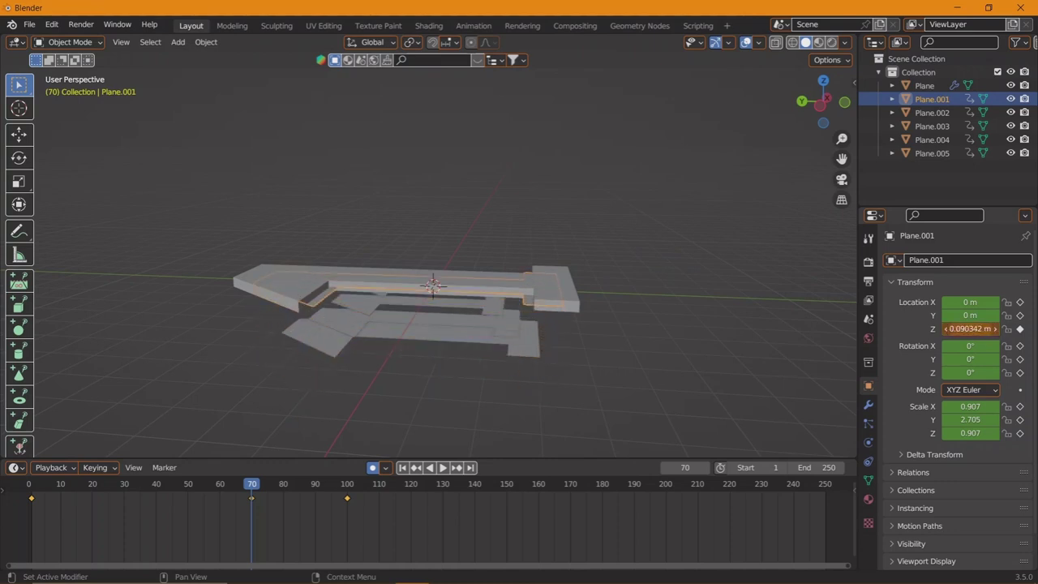
click(932, 112)
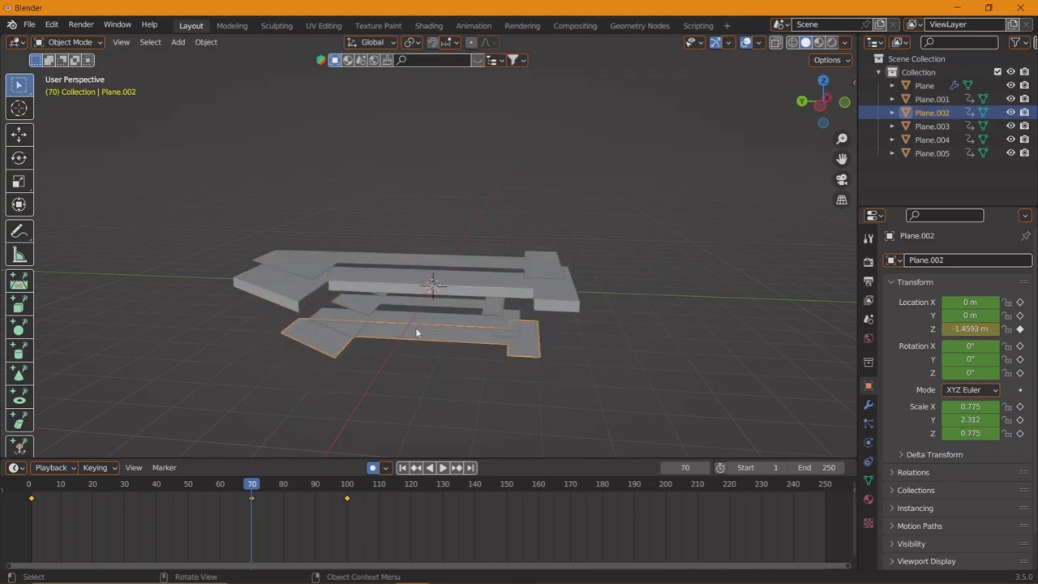
drag(971, 329, 1006, 329)
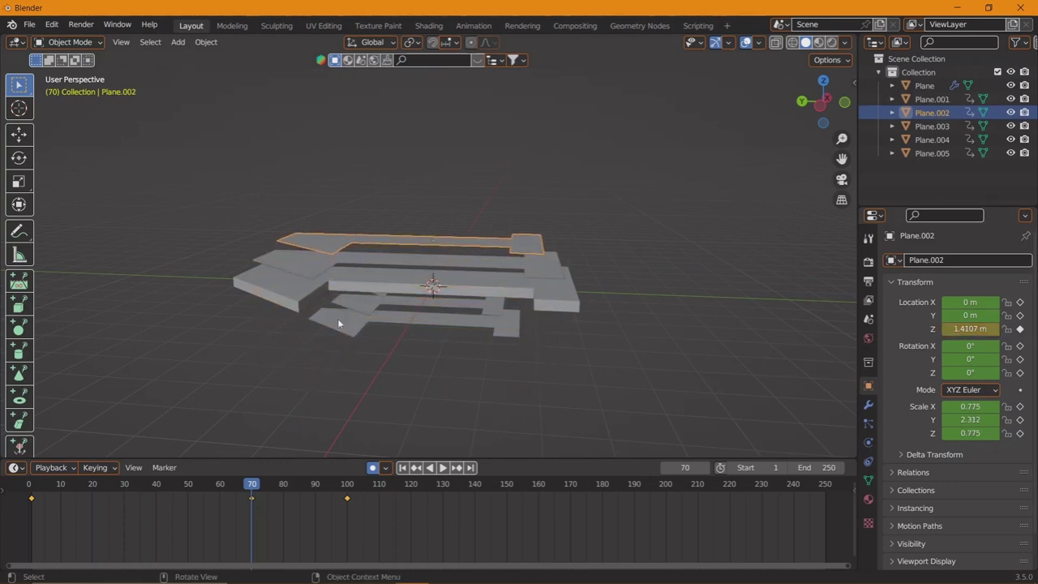
click(339, 325)
drag(339, 324, 365, 308)
drag(971, 329, 973, 329)
drag(585, 336, 534, 320)
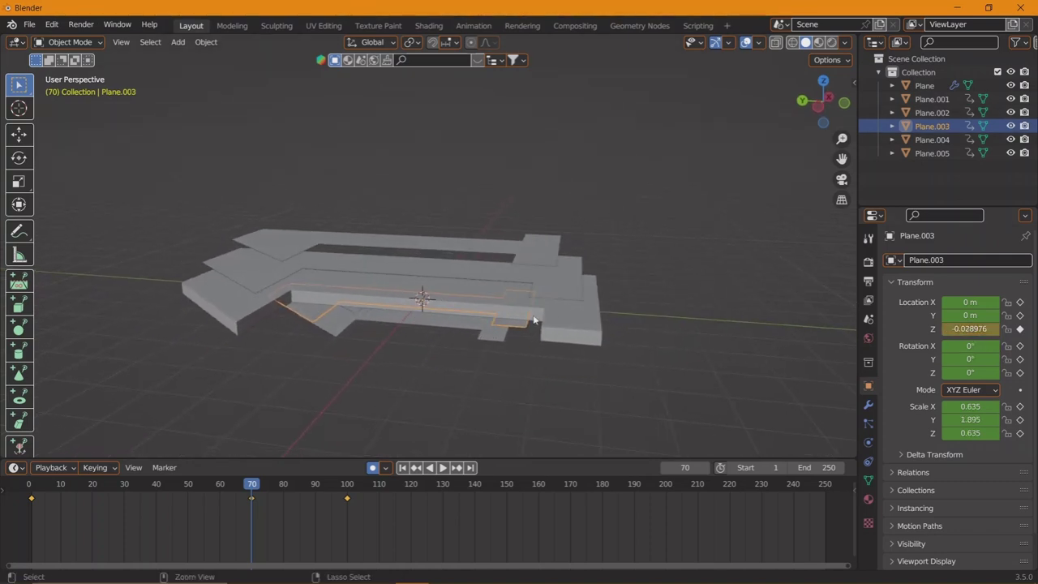
click(534, 361)
click(534, 360)
drag(533, 360, 365, 422)
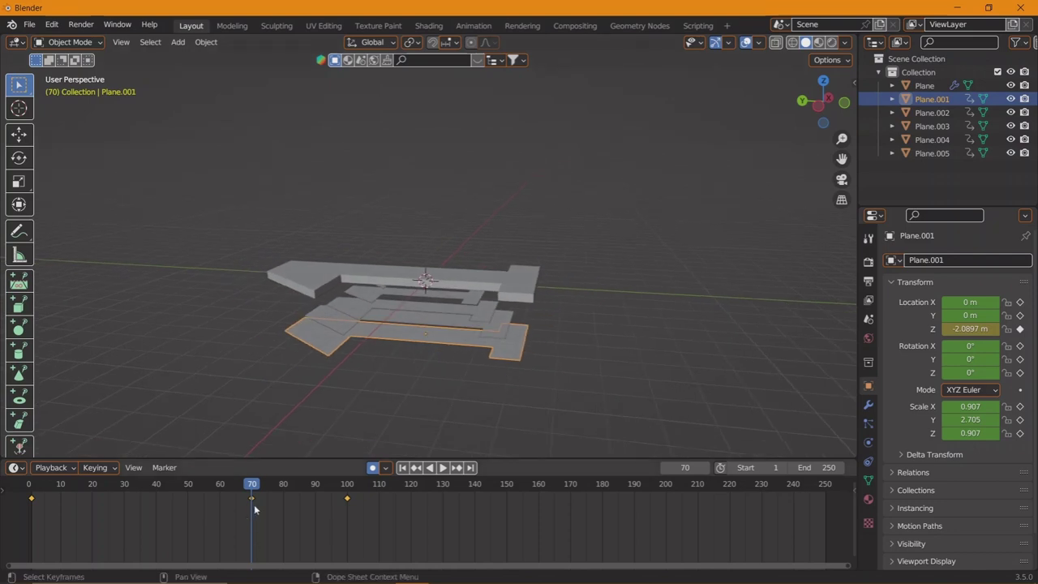
- Delete the frame-70 keyframe and key Plane.001 at about 0.89 m at frame 40
right_click(270, 505)
click(272, 507)
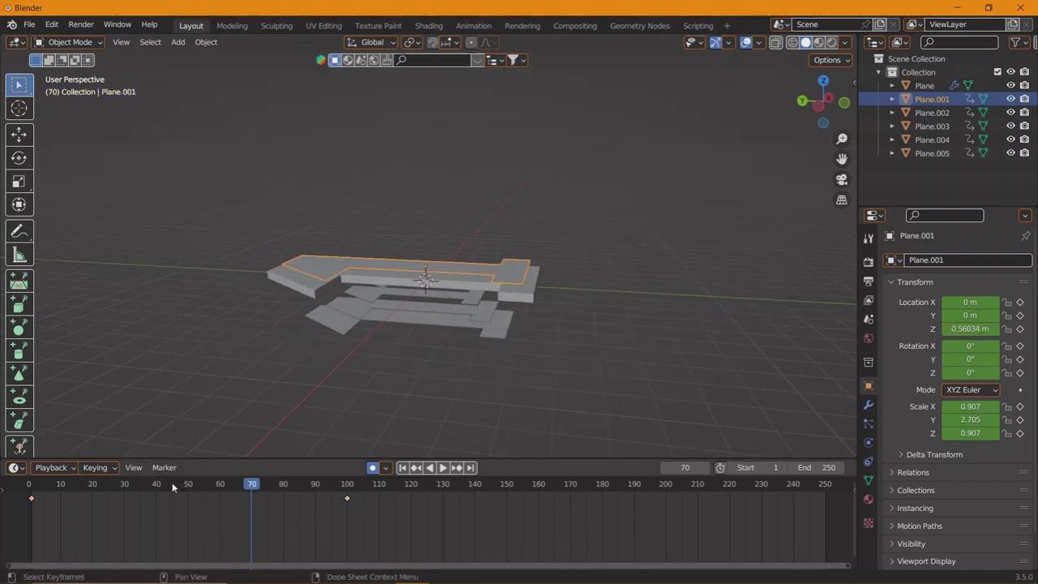
drag(158, 483, 151, 493)
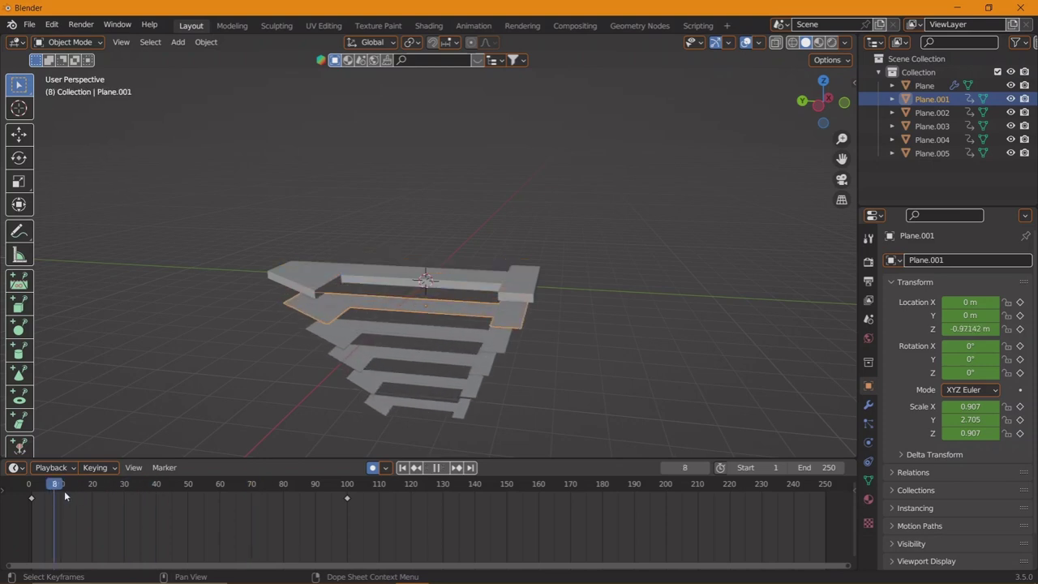
key(space)
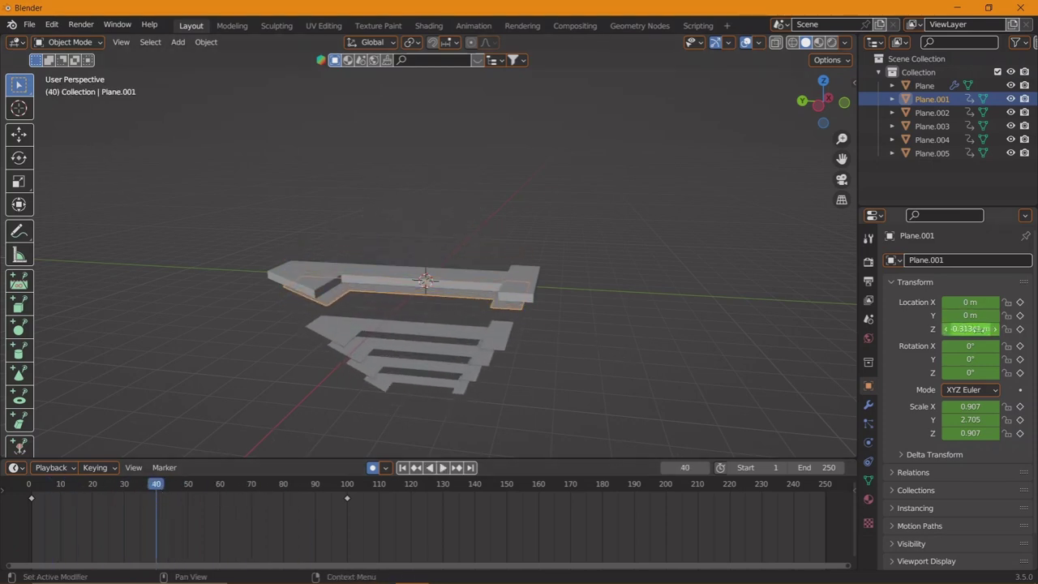
drag(973, 329, 963, 329)
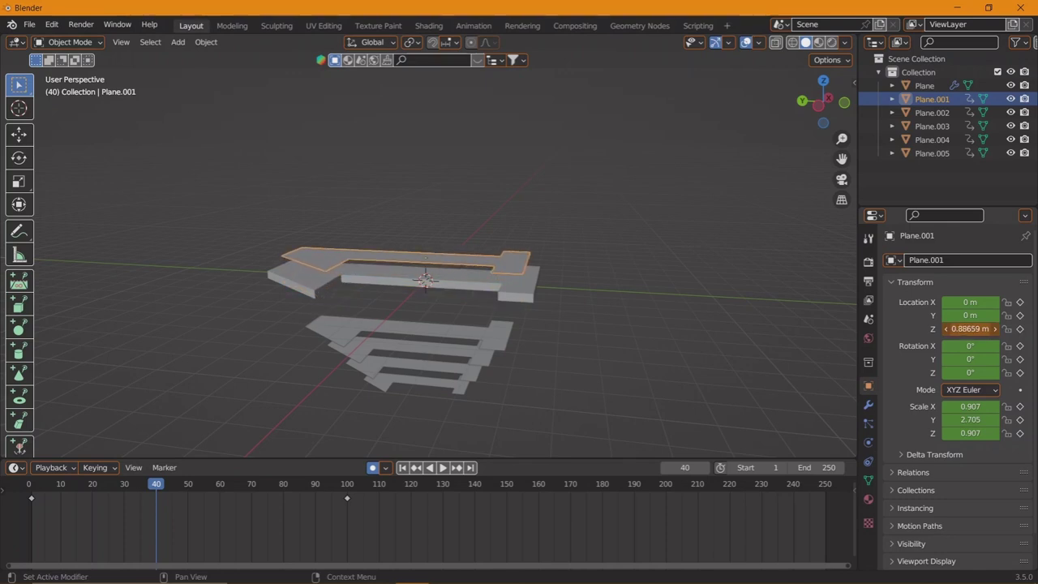
key(i)
- Key Plane.002 lifted at frame 50 and at about 0.62 m at frame 60
click(189, 485)
click(496, 334)
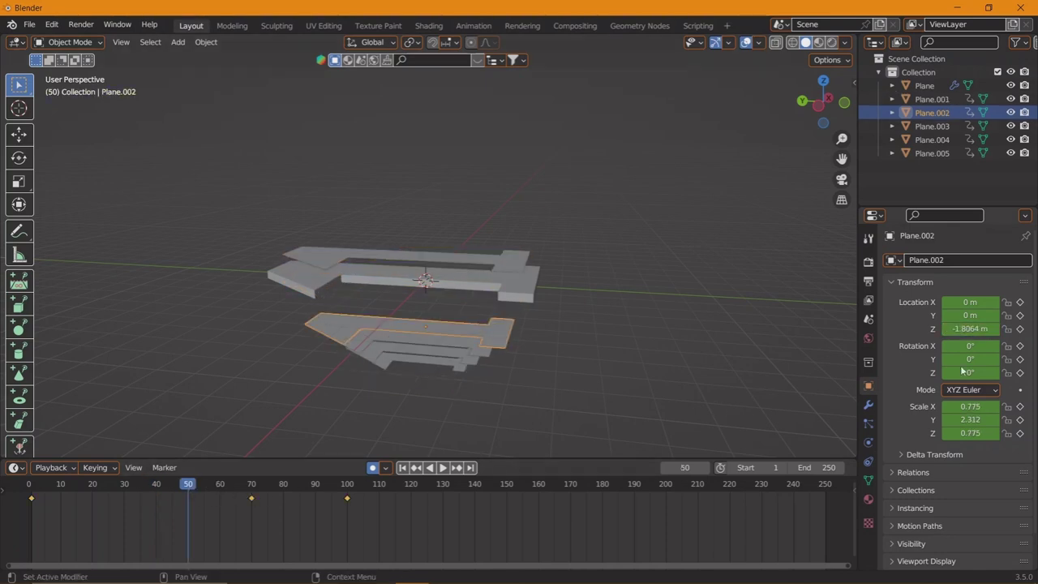
drag(970, 328, 991, 329)
key(i)
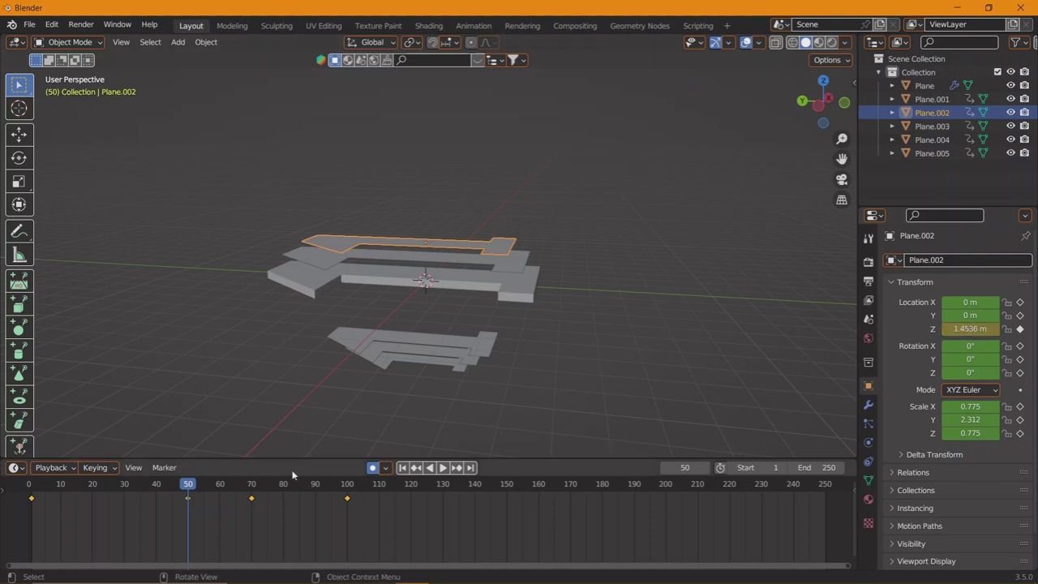
click(221, 485)
key(space)
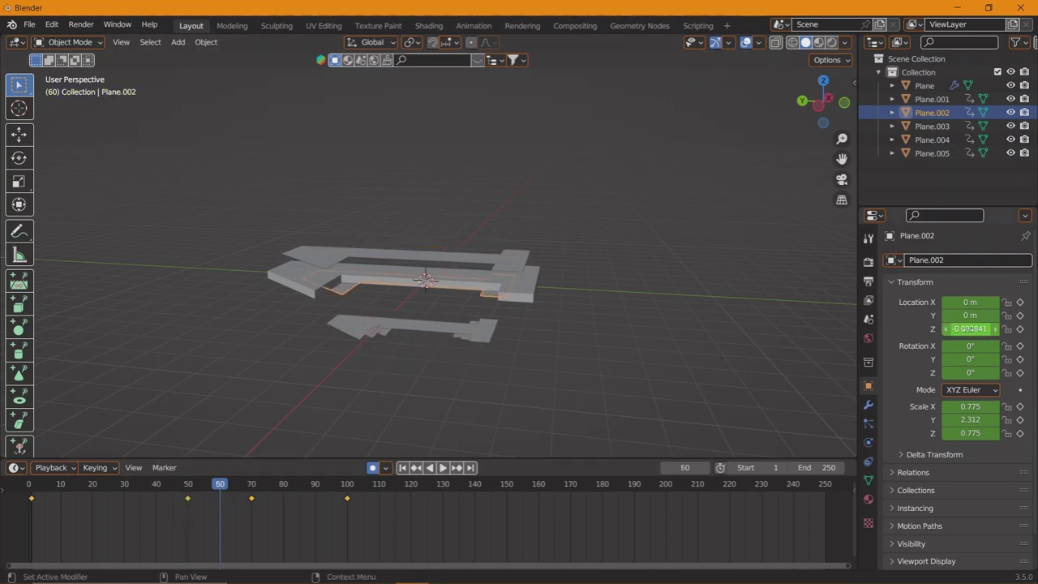
drag(970, 329, 986, 328)
key(i)
- Replay and scrub frames 34–60 to check Plane.001 and Plane.002's motion
click(253, 499)
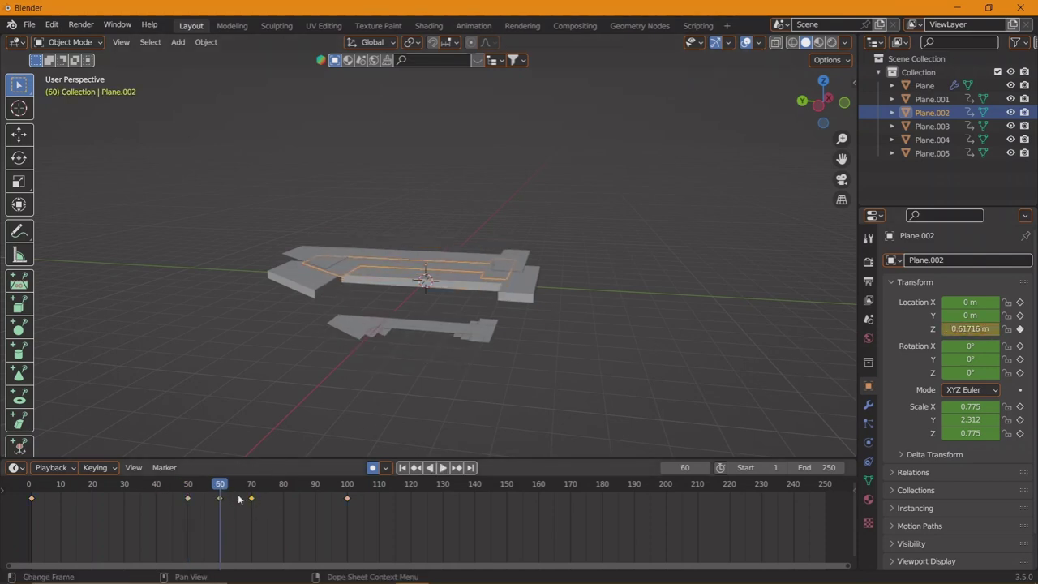
key(space)
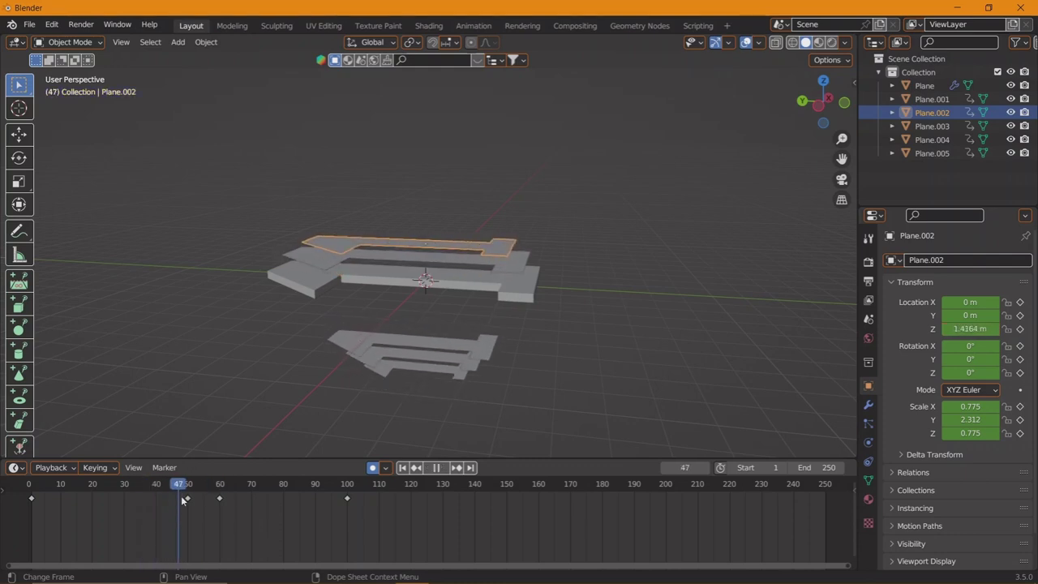
drag(165, 492, 220, 499)
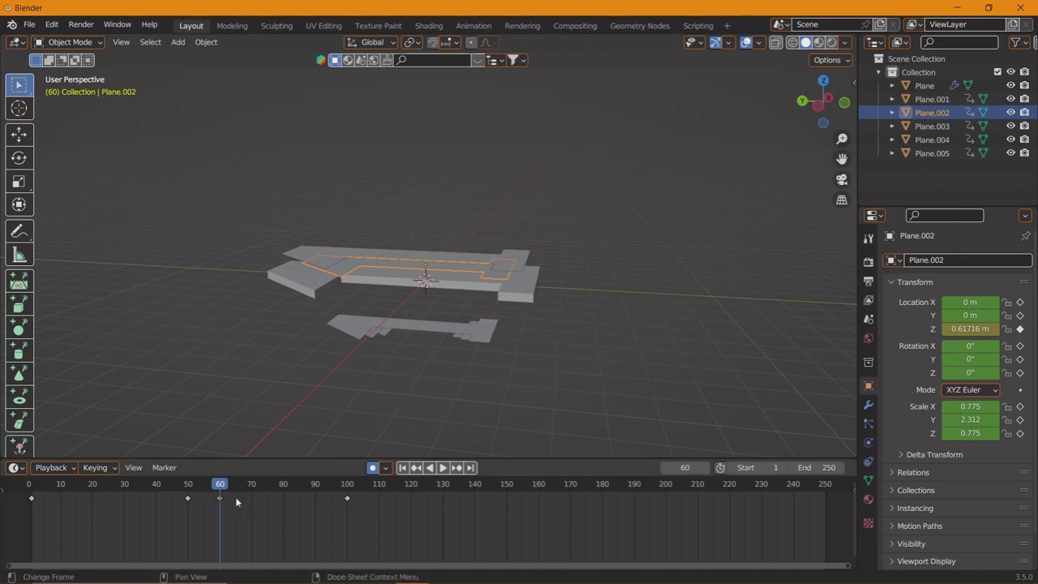
key(shift+ctrl+space)
drag(142, 498, 189, 503)
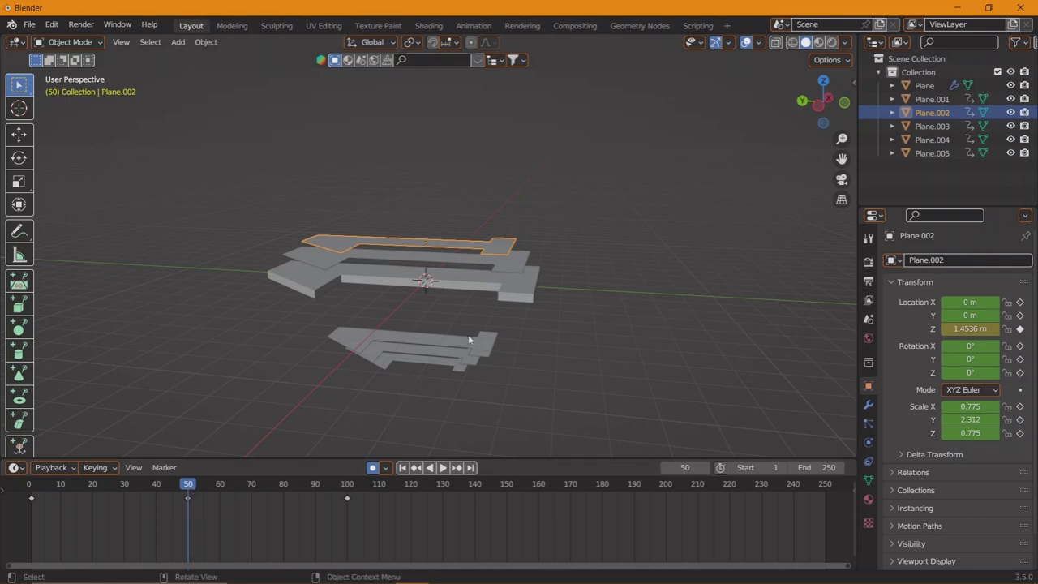
drag(178, 486, 105, 504)
click(155, 498)
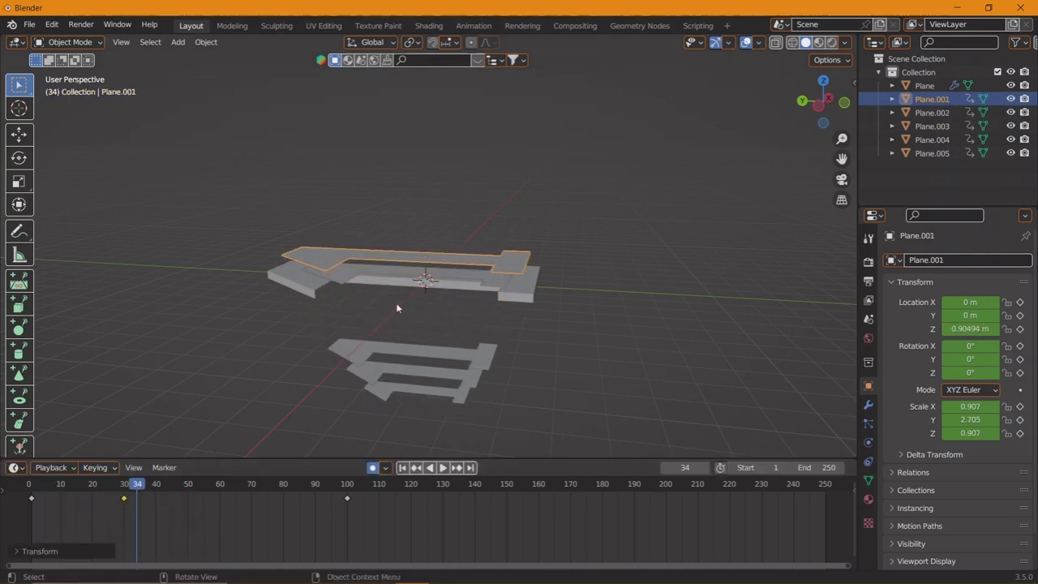
click(367, 277)
drag(140, 486, 220, 491)
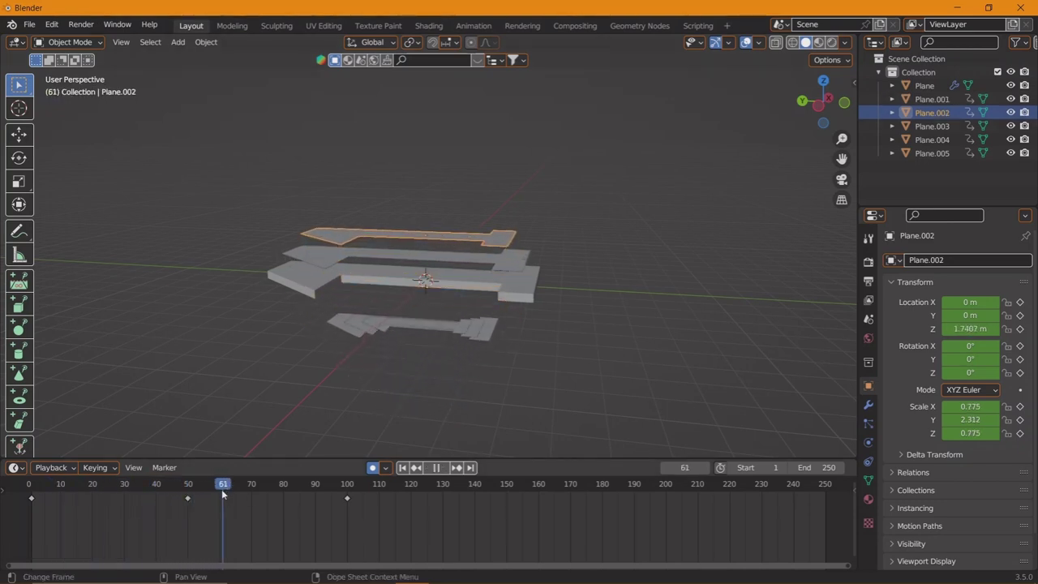
- Raise Plane.003 to about 2.5 m and keyframe it at frame 60
click(360, 324)
drag(970, 329, 1006, 328)
key(i)
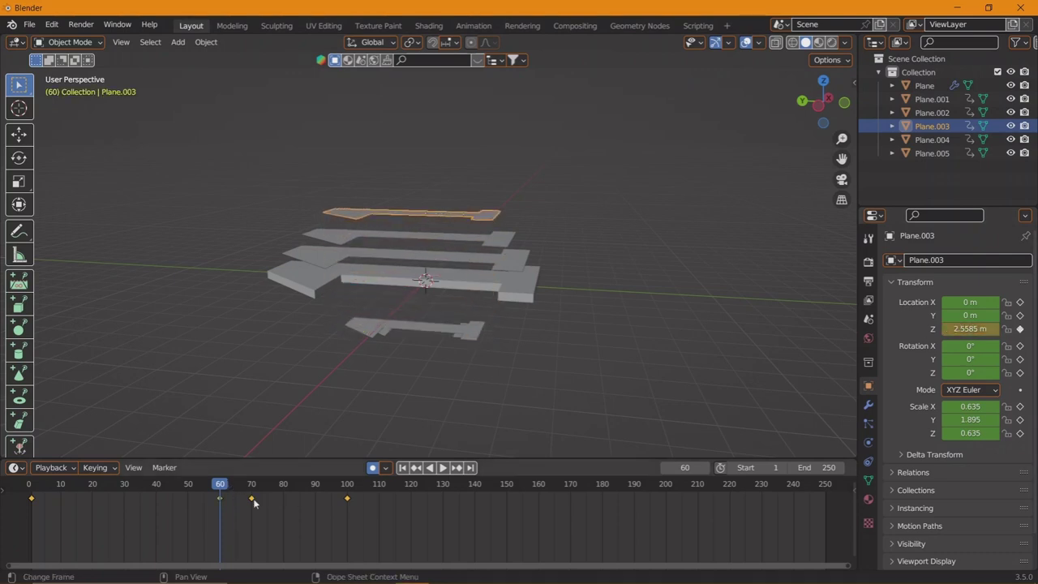
key(space)
key(space)
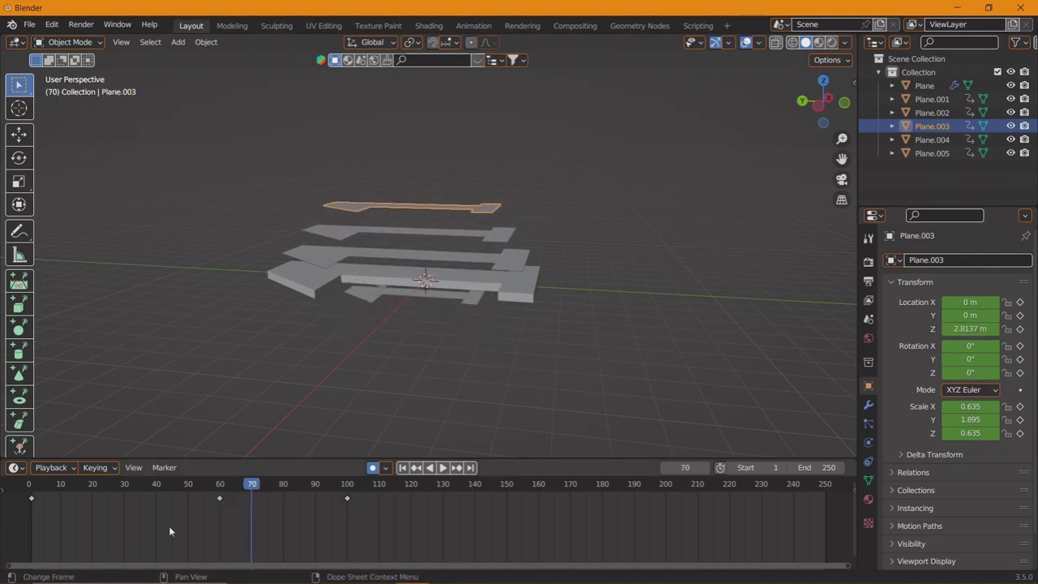
drag(244, 485, 251, 485)
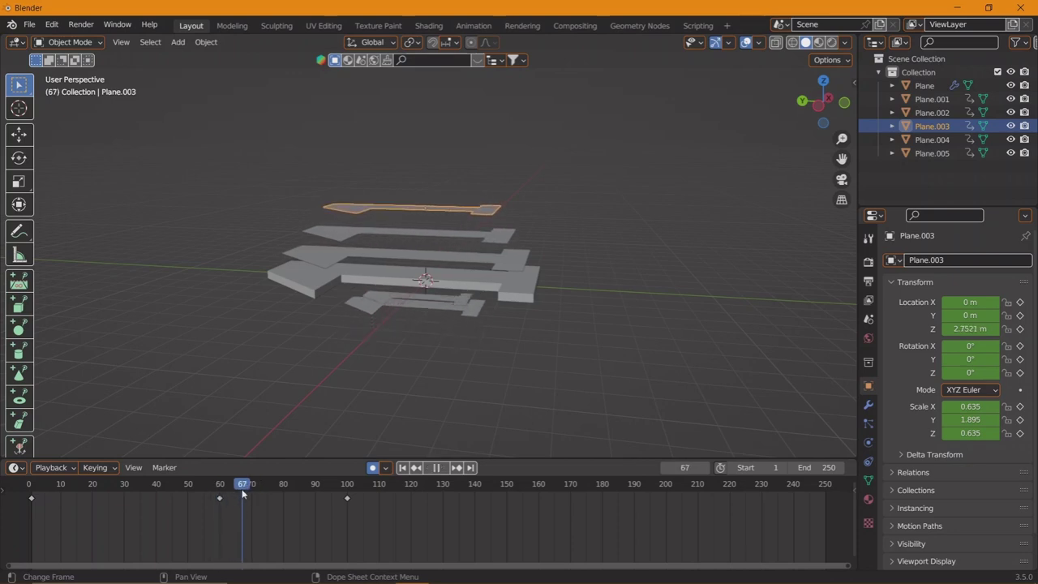
- Lift Plane.004 at frame 70, key Plane.005 at the top at frame 80, and play back
click(376, 299)
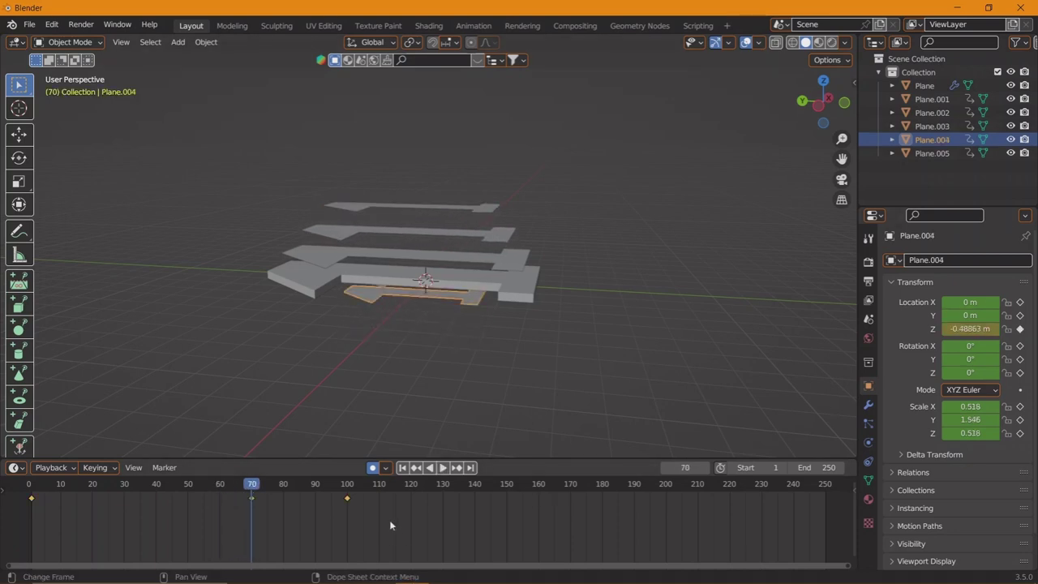
drag(970, 328, 977, 329)
key(space)
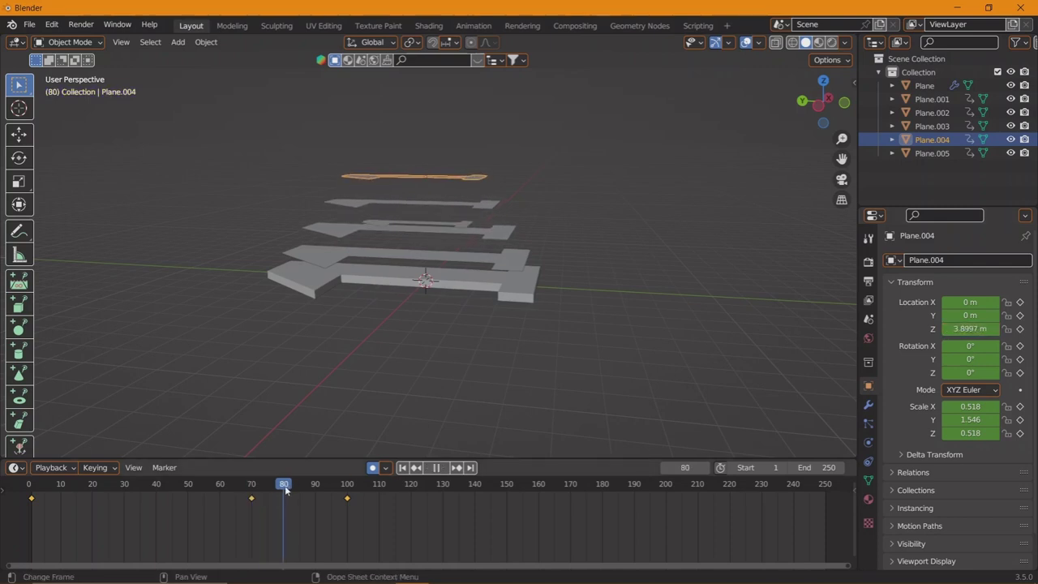
click(451, 224)
drag(970, 328, 997, 329)
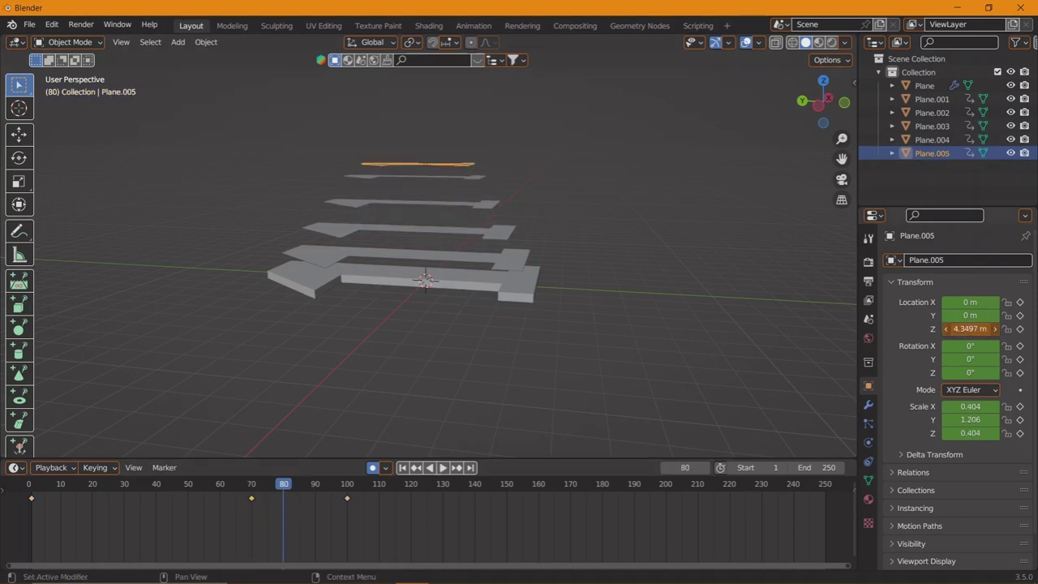
key(i)
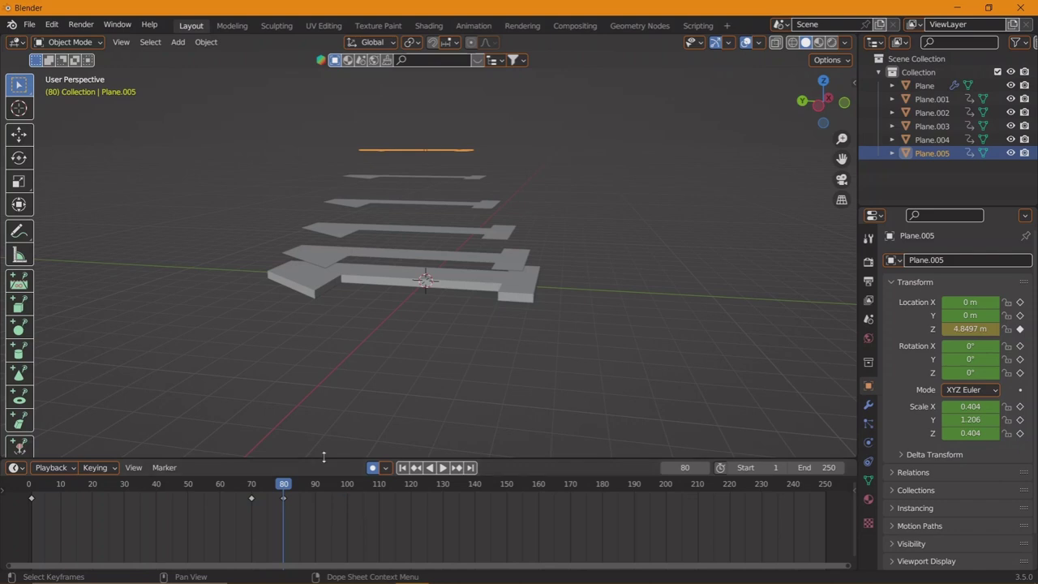
click(237, 487)
key(space)
key(Down)
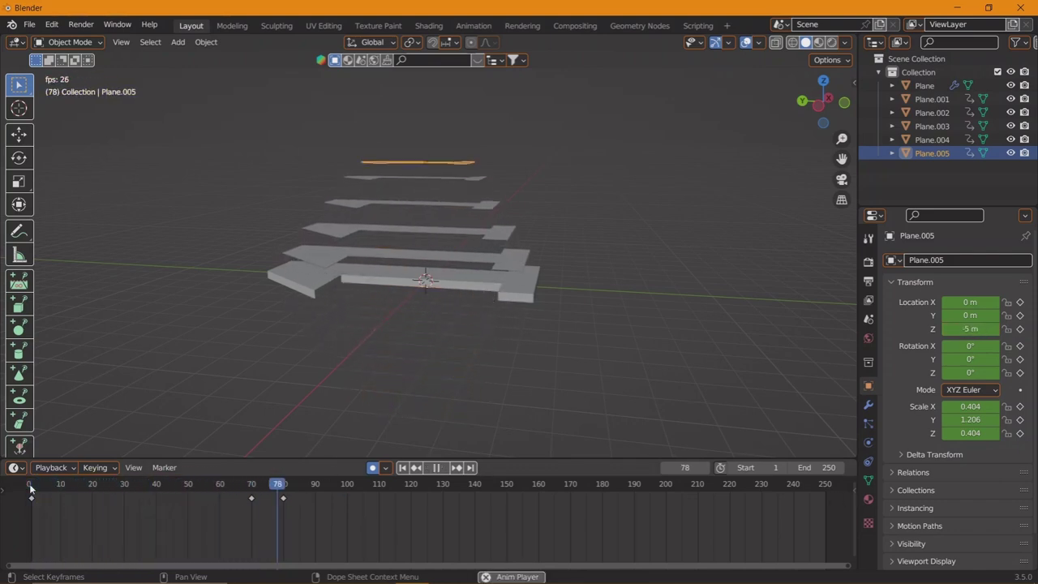
- Replay the animation from a new angle, stopping at frame 105
key(Escape)
drag(389, 341, 491, 263)
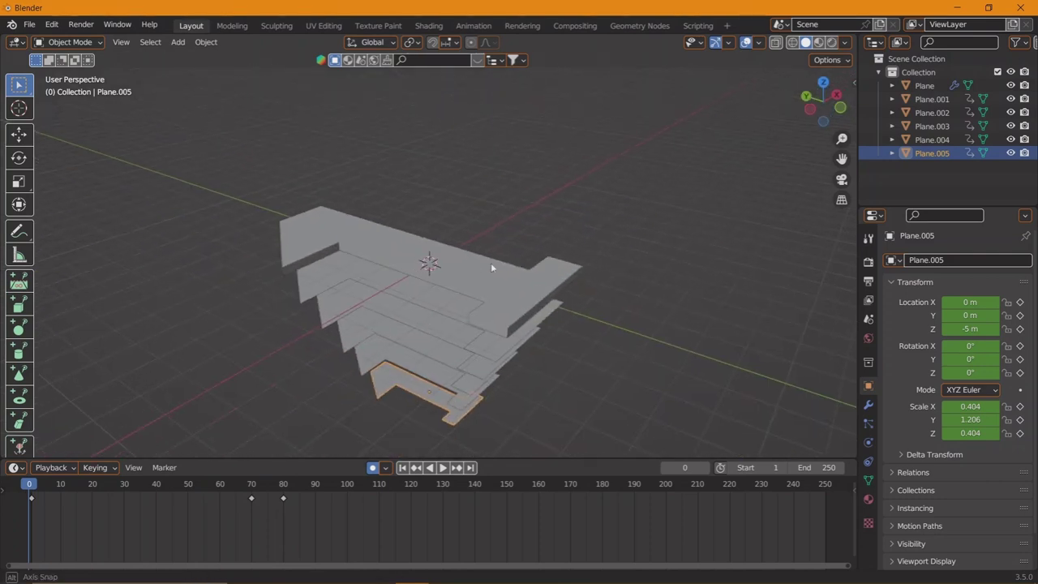
key(space)
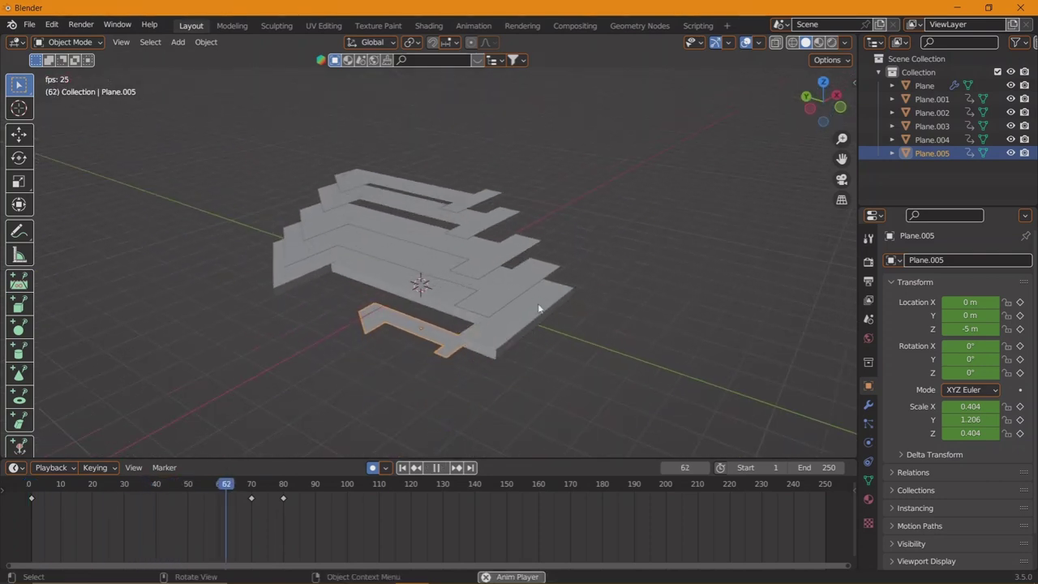
key(space)
- Select all planes, delete their selected keyframes, then go to frame 20 and select Plane.001
key(a)
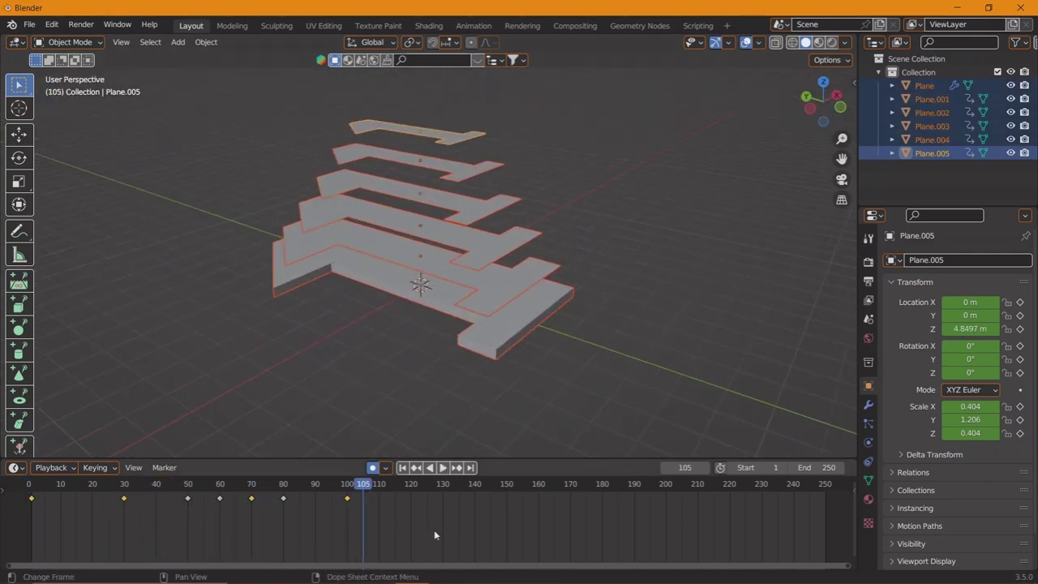
drag(404, 529, 116, 484)
key(x)
click(396, 525)
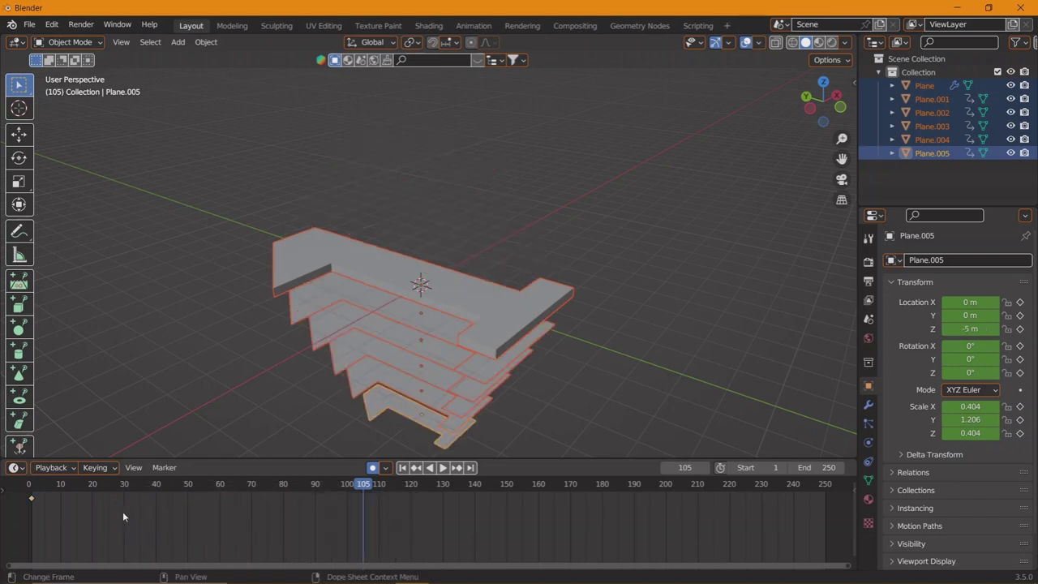
click(94, 484)
drag(462, 316, 396, 293)
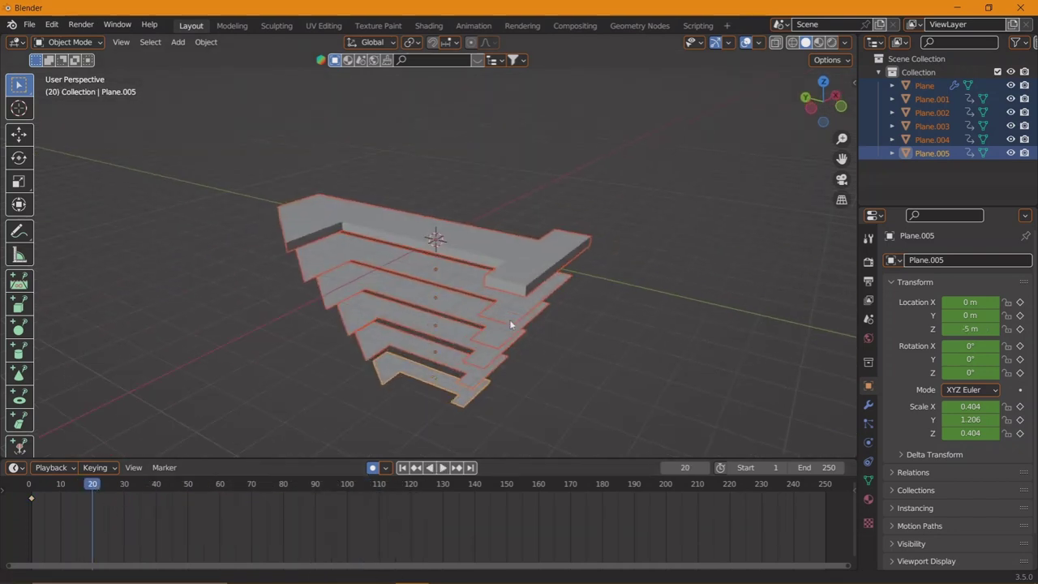
click(396, 294)
click(398, 291)
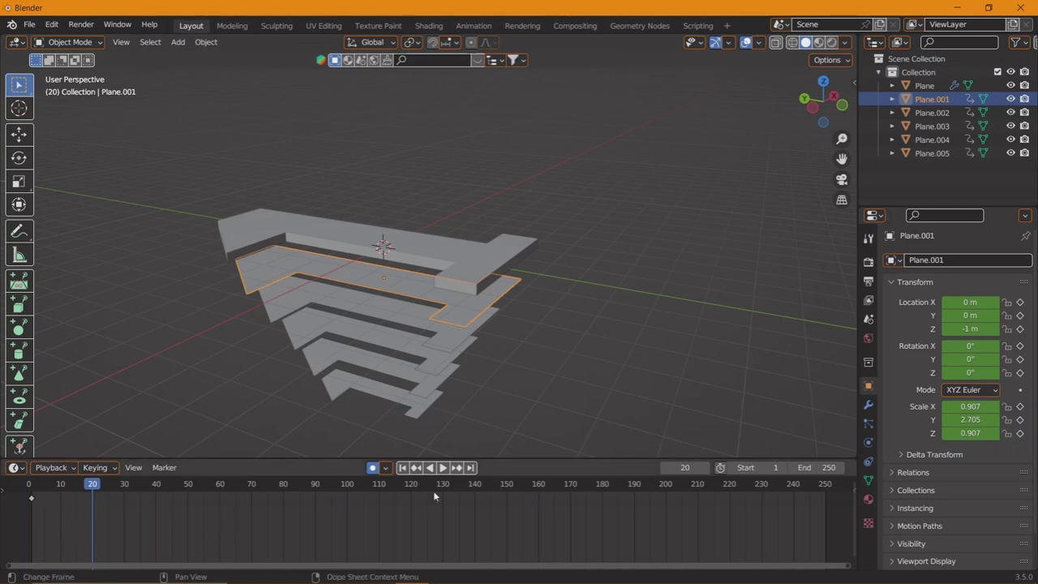
- Go to frame 100 and move the selected planes' keyframe to frame 100
click(348, 486)
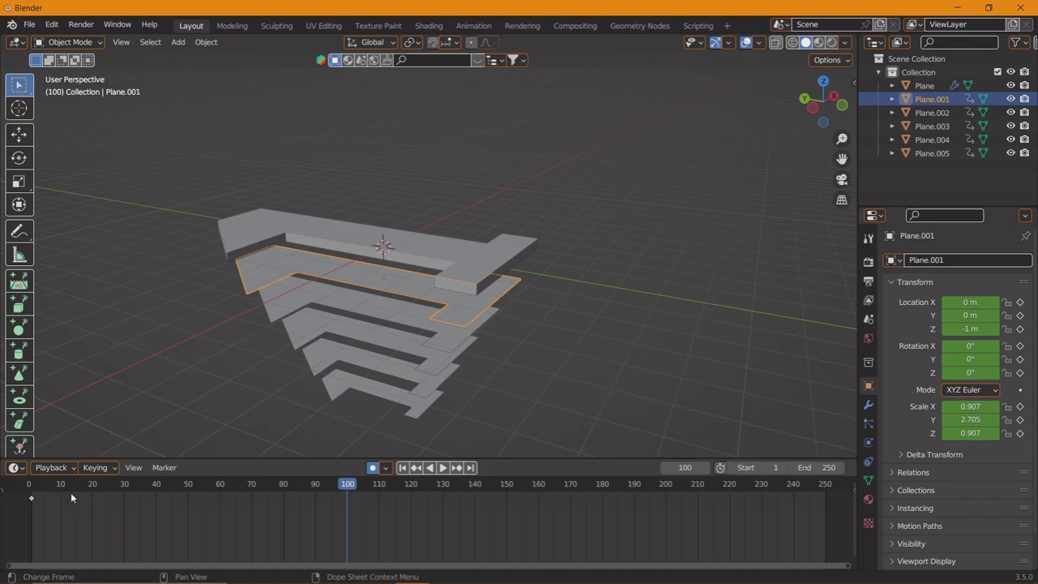
key(a)
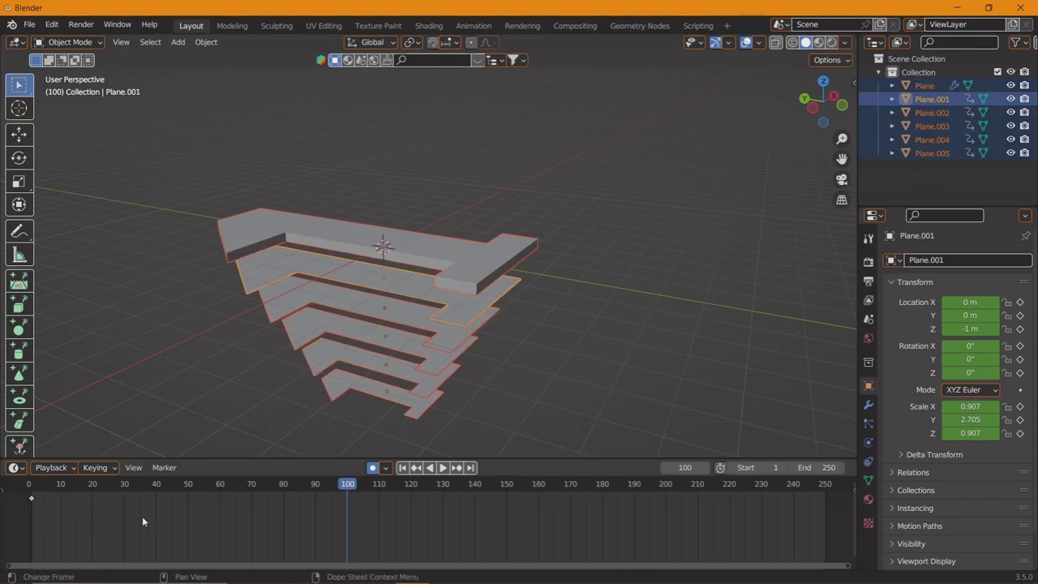
drag(142, 516, 24, 490)
key(g)
click(398, 529)
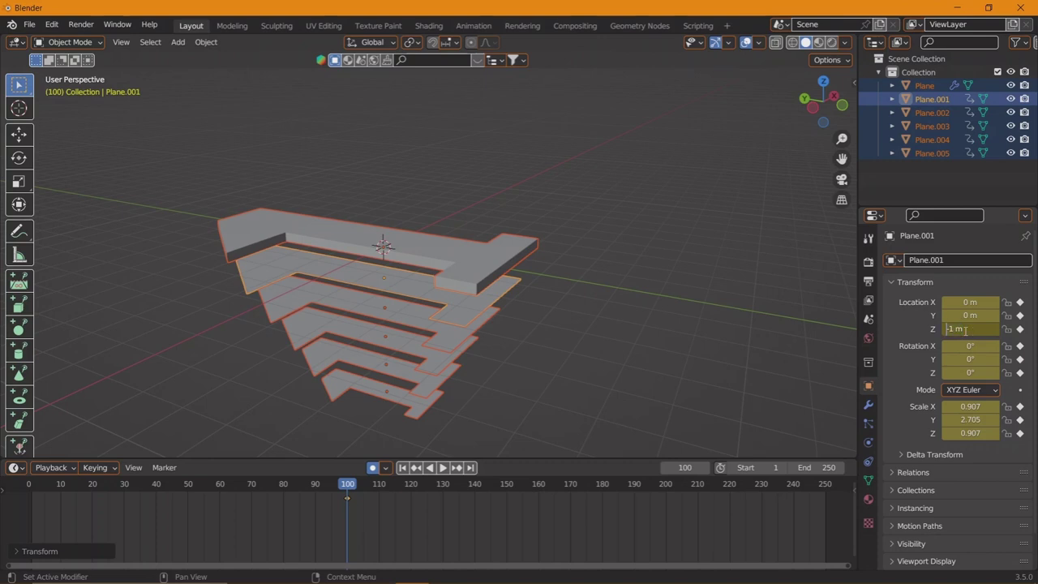
- At frame 100, set Plane.001, Plane.002 and Plane.003 to Z heights of 1, 2 and 3 m
key(Delete)
key(Return)
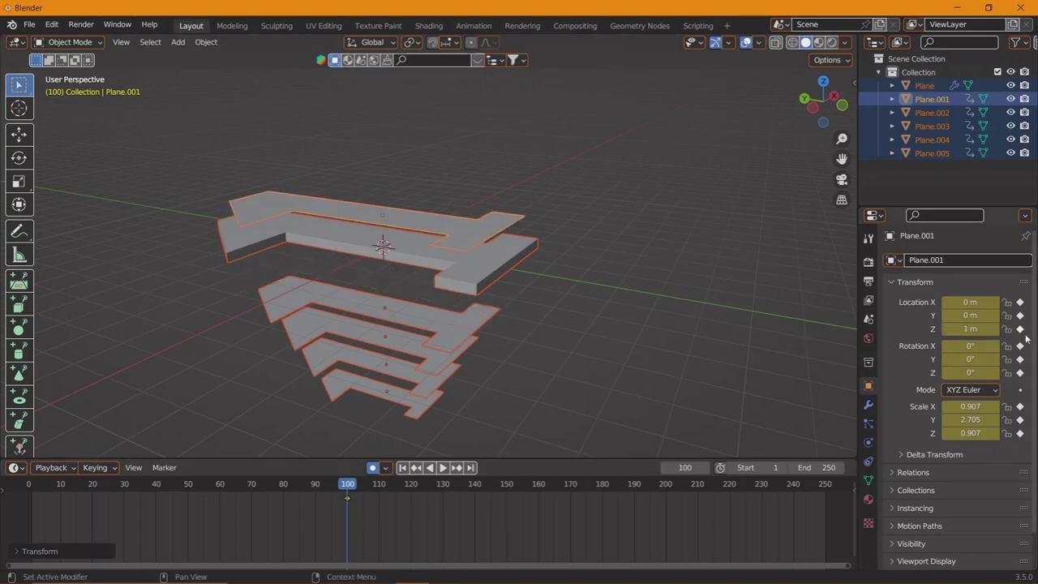
click(417, 337)
double_click(967, 329)
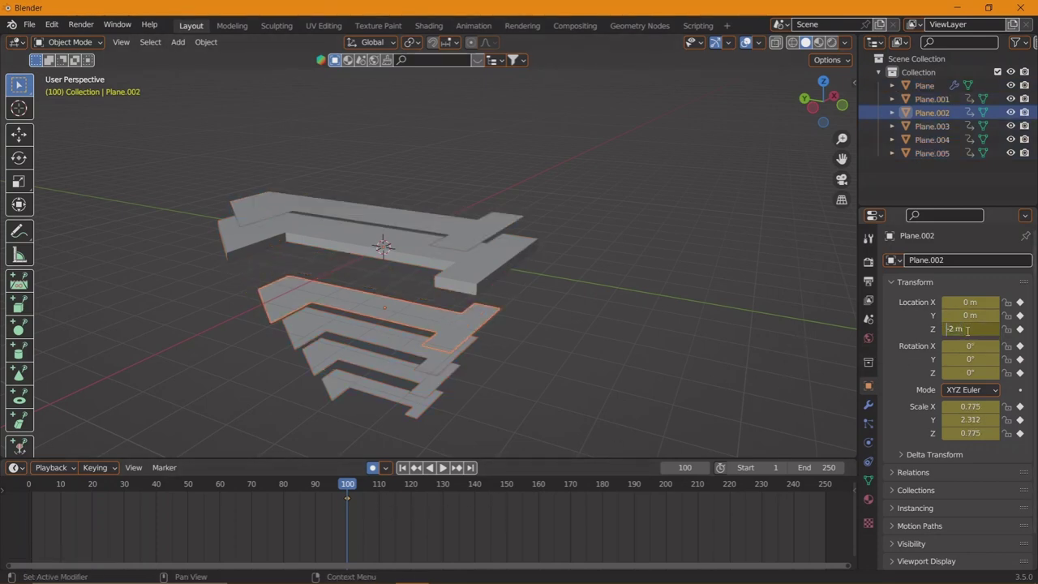
key(Return)
click(341, 329)
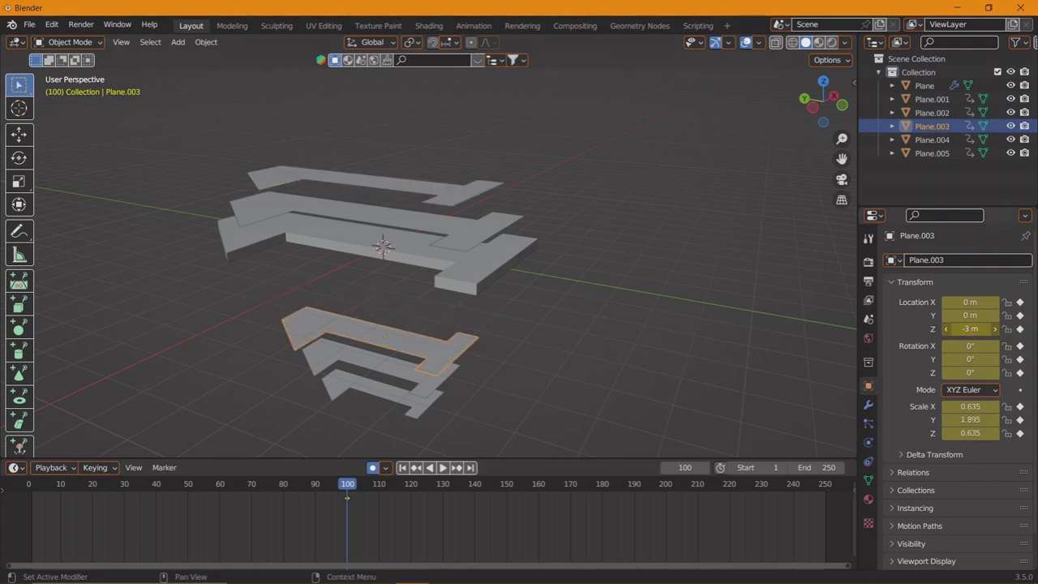
key(Return)
- Raise Plane.004 to Z 4 m and Plane.005 to 5 m, topping the stack
click(357, 361)
double_click(968, 328)
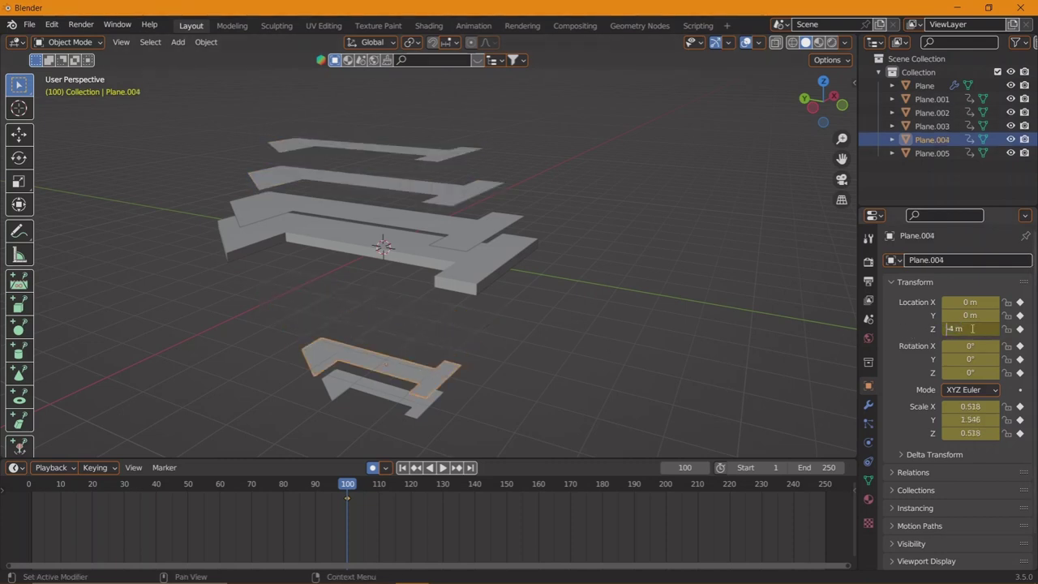
key(Delete)
key(Return)
click(410, 404)
double_click(949, 329)
key(Delete)
key(Return)
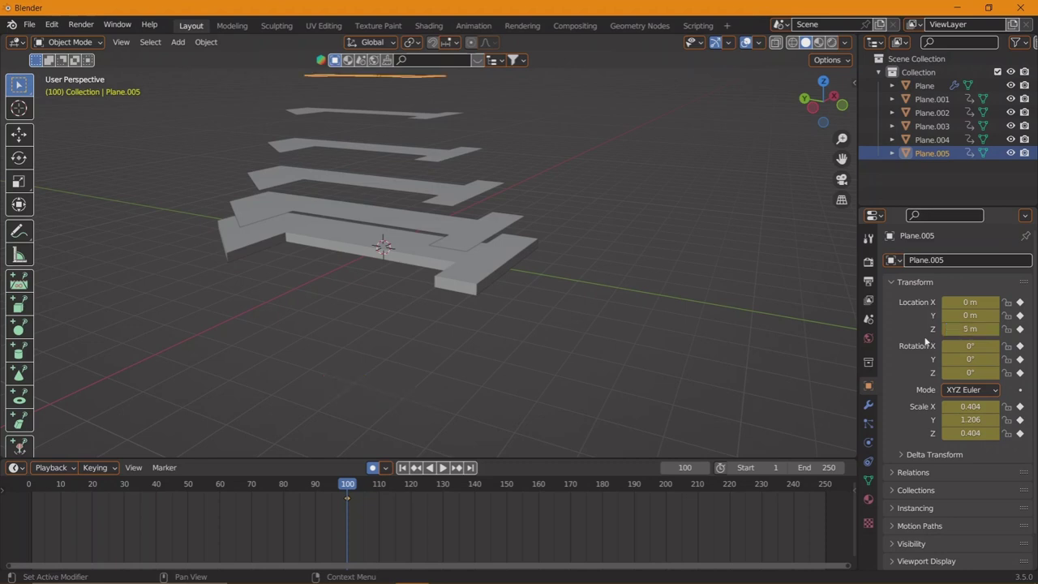
- At frame 1, drop Plane.005, Plane.001 and Plane.002 to Z 0 m
drag(554, 282, 554, 312)
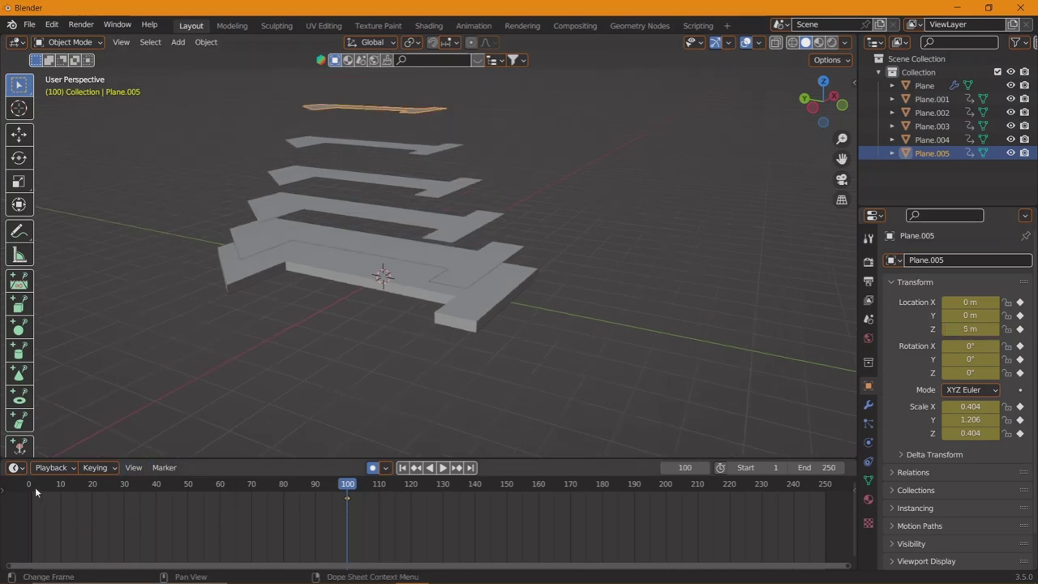
click(31, 485)
drag(730, 308, 775, 378)
text(0)
key(Return)
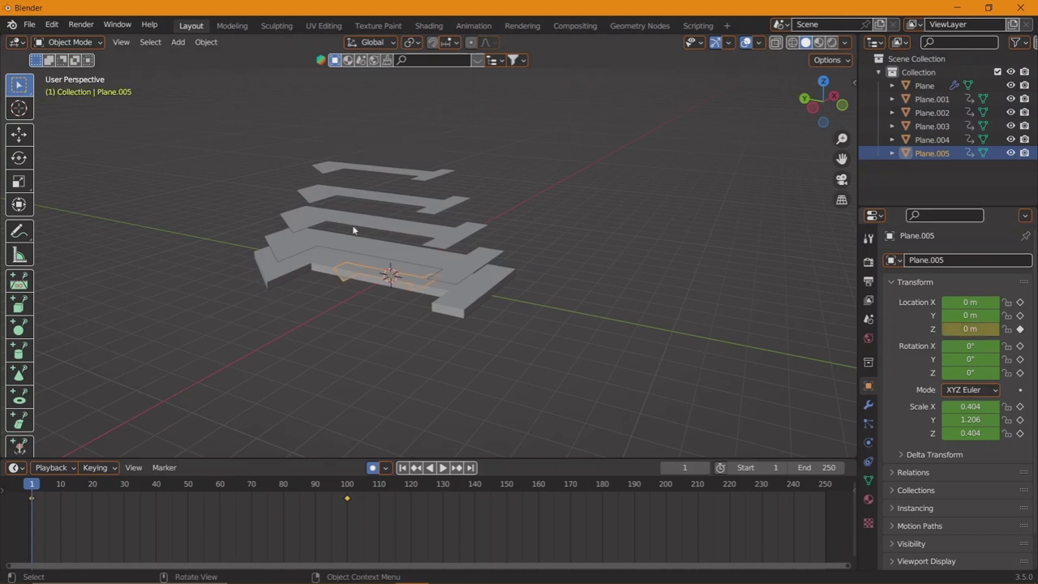
click(460, 263)
double_click(970, 329)
text(0)
key(Return)
click(405, 223)
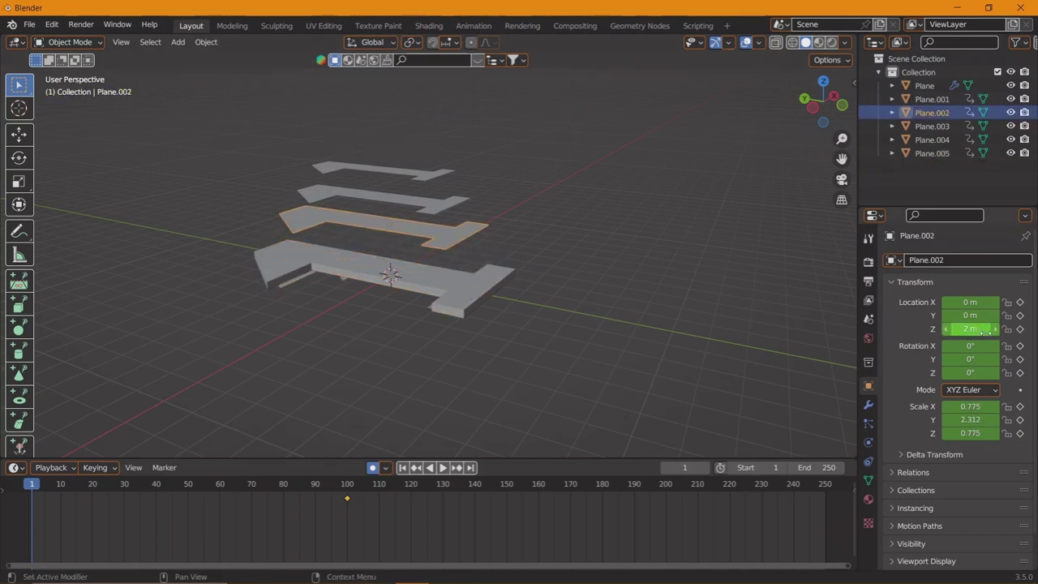
key(Return)
- Set Plane.003 and Plane.004 to Z 0 m, then play the rising animation
click(381, 197)
double_click(970, 329)
text(0)
key(Return)
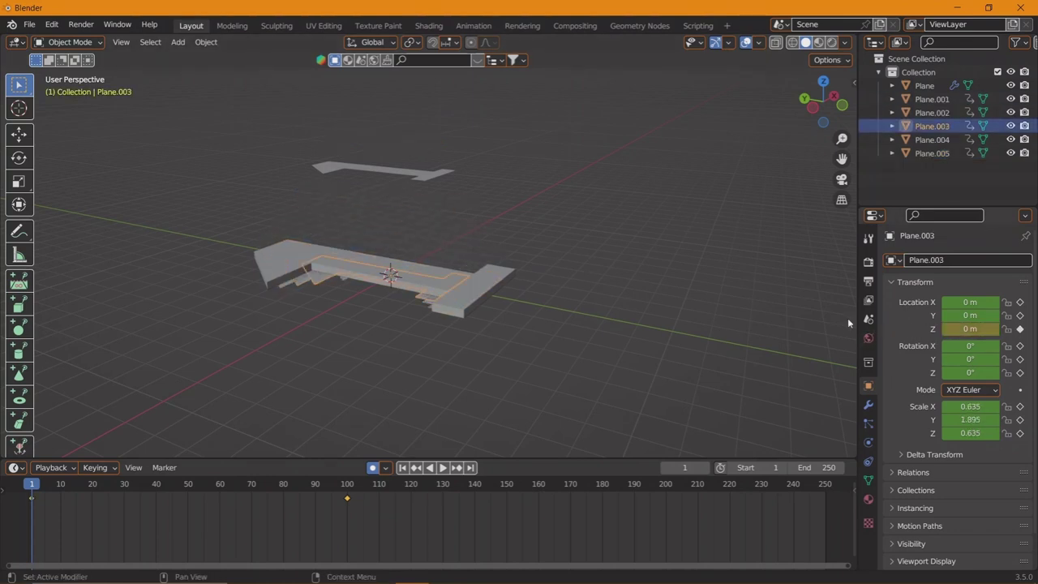
click(390, 170)
double_click(970, 329)
text(0)
key(Return)
key(space)
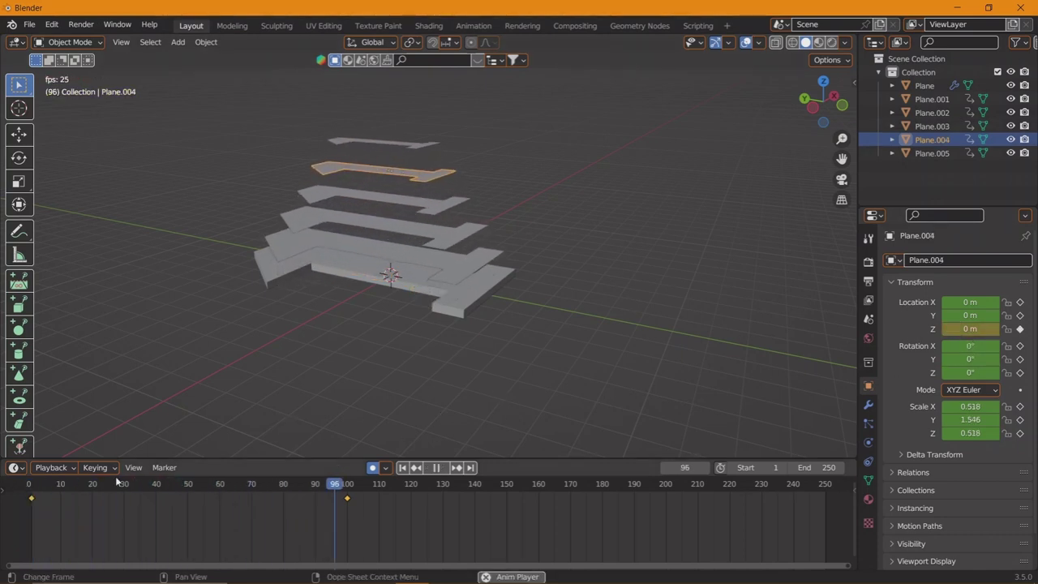
- Hide the viewport overlays and replay the rising animation
key(Escape)
key(shift+alt+z)
key(space)
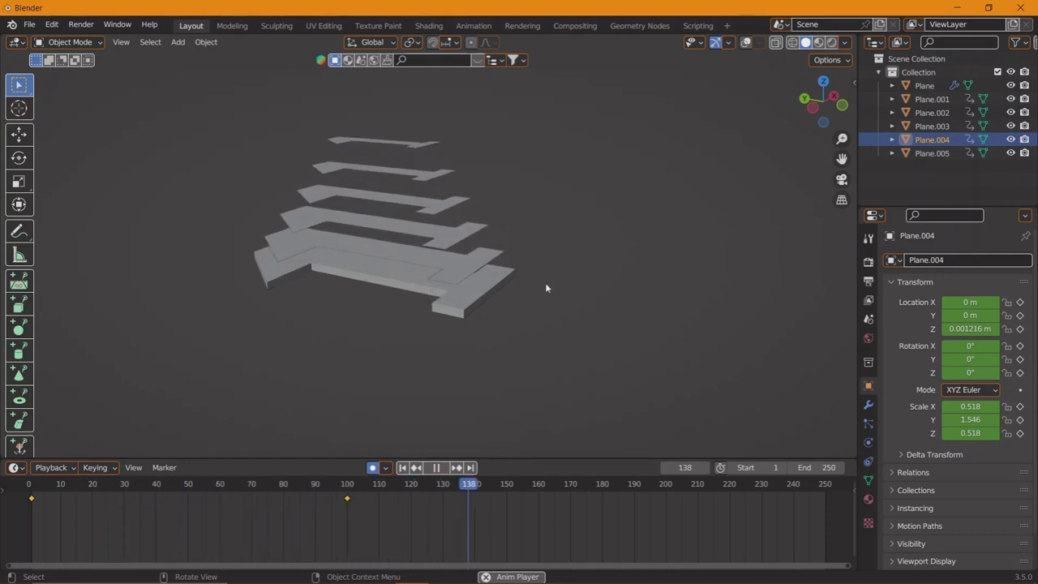
key(space)
- Move the frame-100 keyframes to frame 50 and play the faster rise
drag(75, 480, 188, 500)
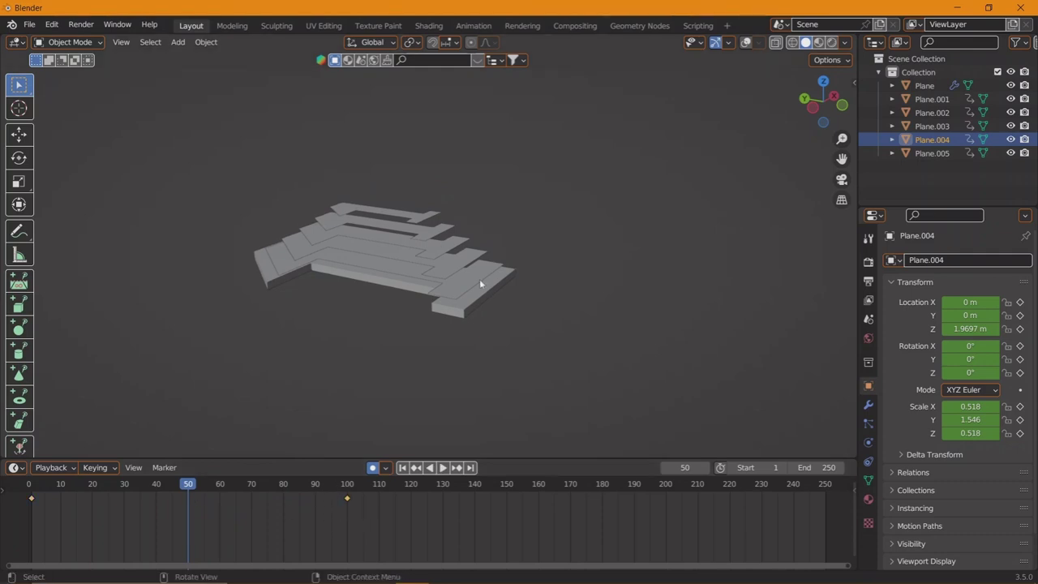
key(g)
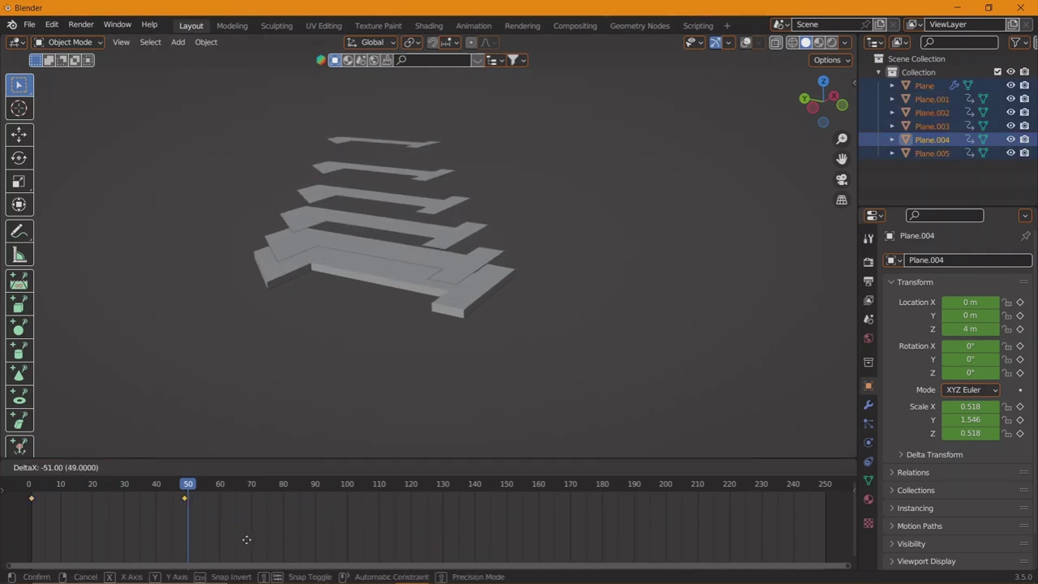
click(246, 540)
click(31, 485)
key(space)
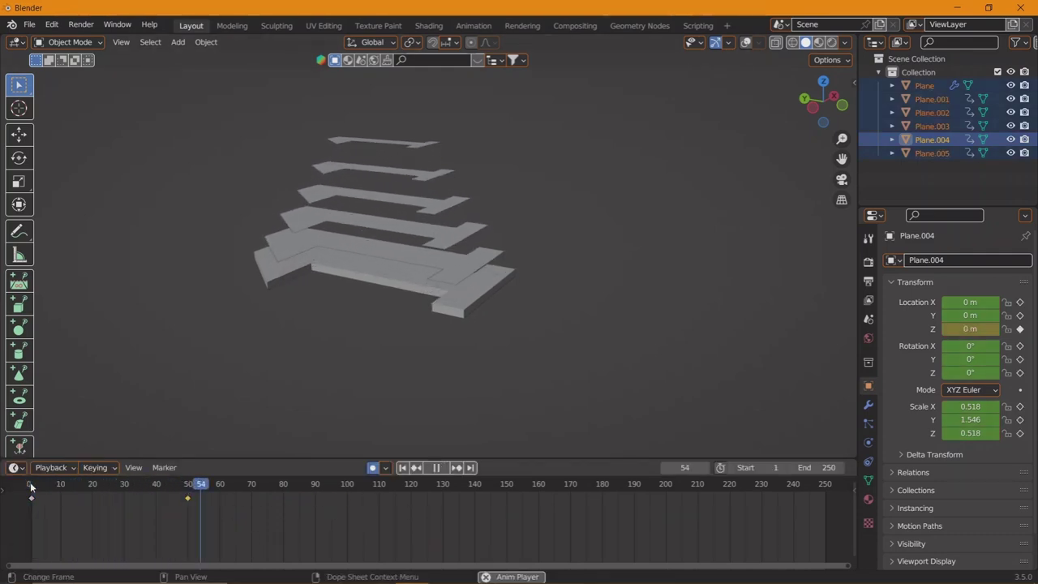
key(space)
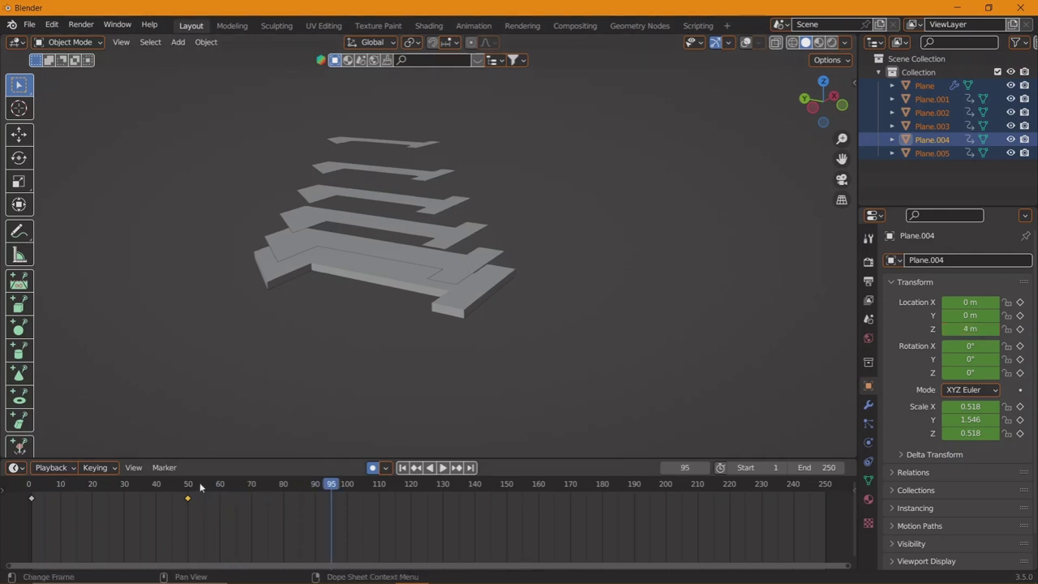
- Replay and scrub to frame 50, then restore overlays and deselect everything
key(shift+Left)
key(space)
drag(145, 488, 191, 490)
key(space)
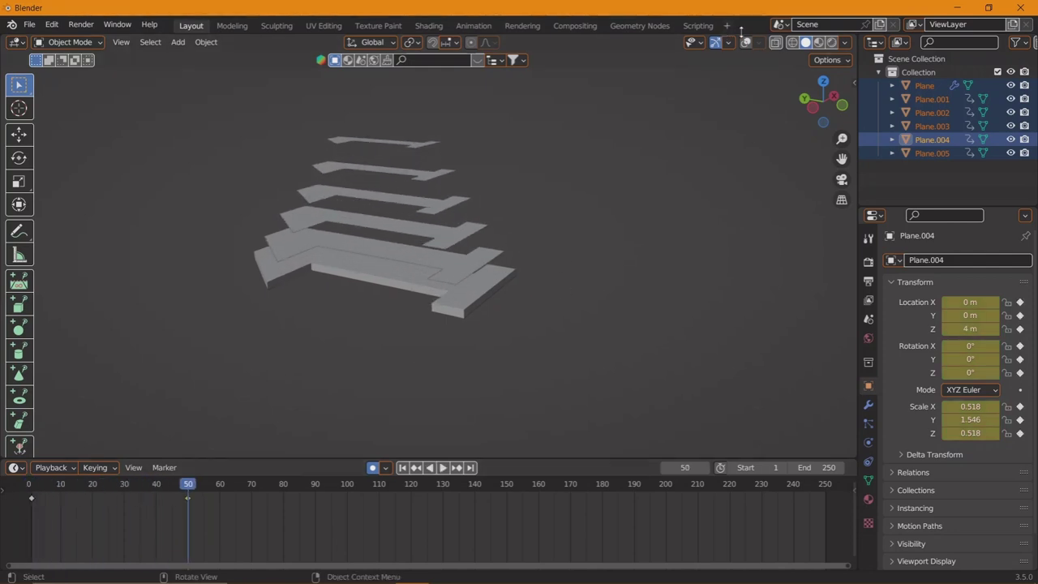
click(746, 41)
key(alt+a)
drag(504, 240, 337, 336)
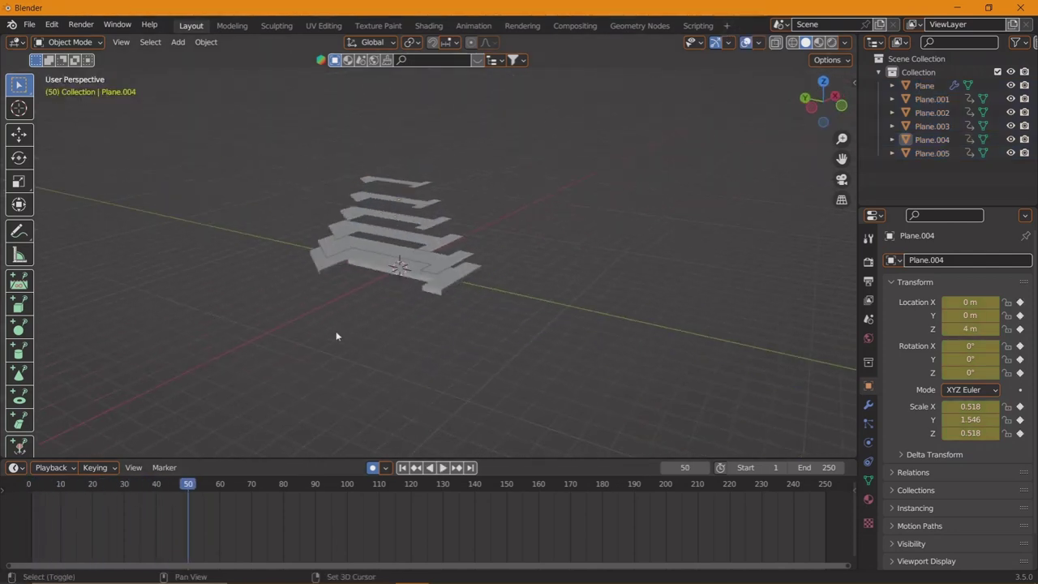
- Add a plane and scale it up to about 84 as the ground
key(shift+a)
click(395, 310)
key(s)
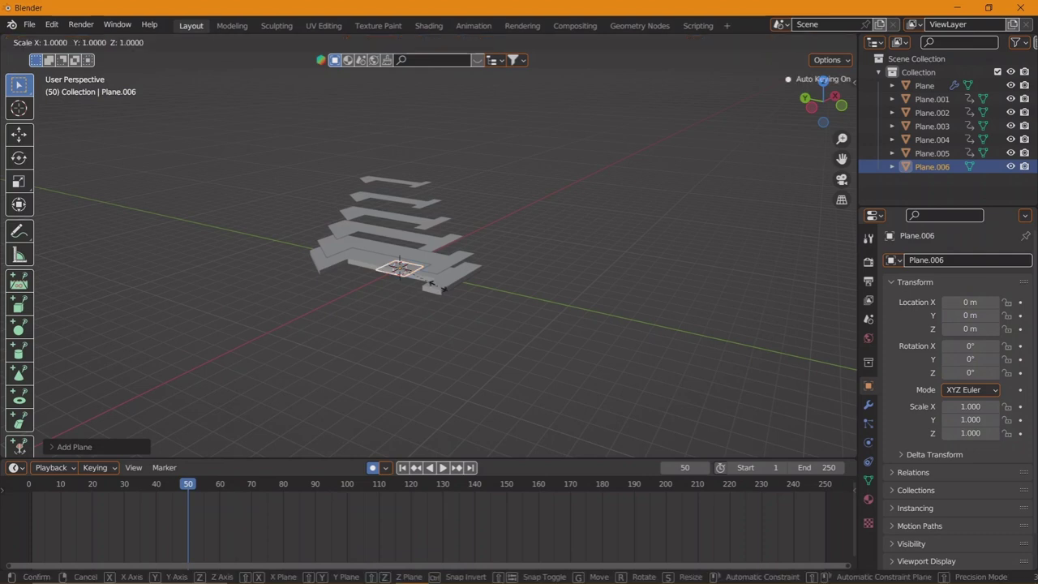
click(681, 308)
key(s)
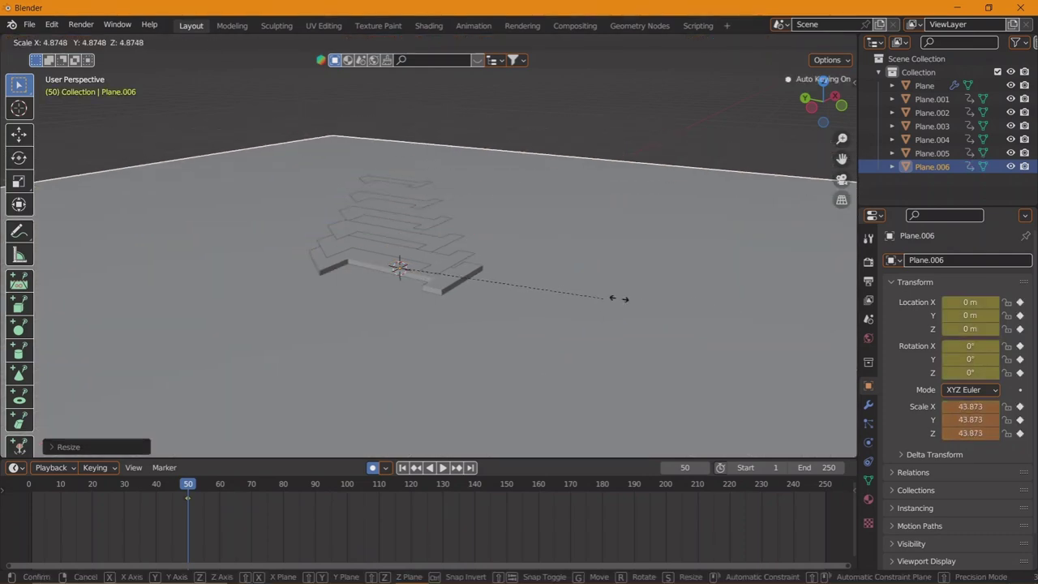
click(820, 326)
- Delete the ground plane's stray keyframe, disable auto-keying, and test playback
drag(71, 499, 192, 499)
key(x)
click(191, 499)
click(29, 483)
click(373, 468)
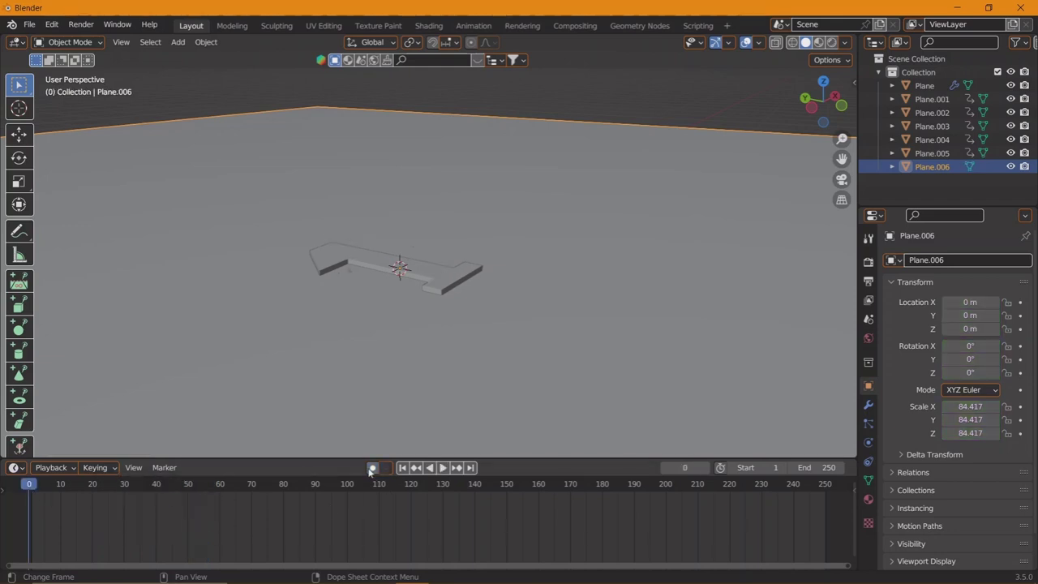
click(443, 467)
drag(441, 298, 270, 574)
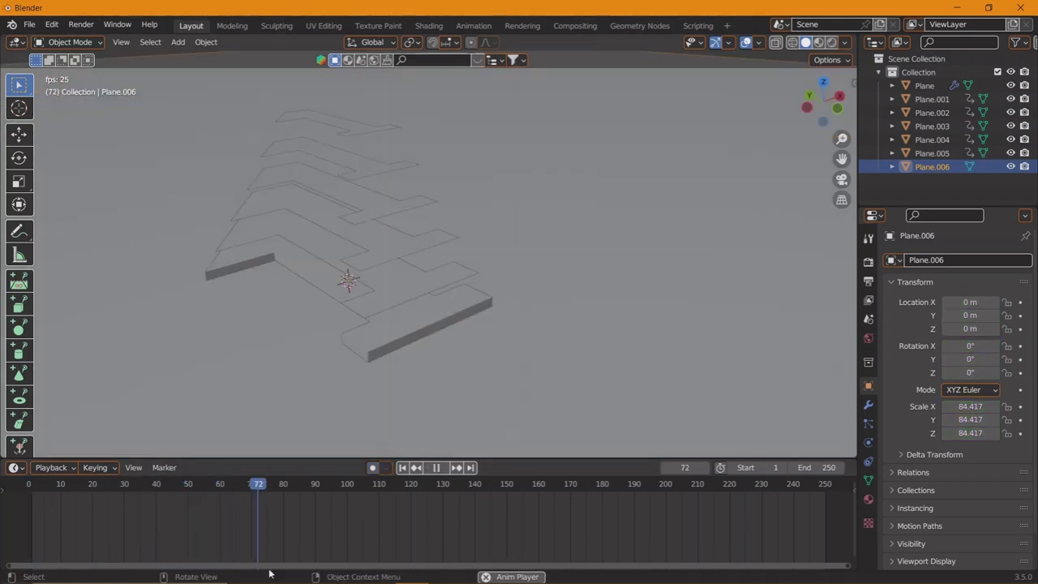
key(space)
key(shift+Left)
- Add a camera and align it to the current viewport view
key(shift+a)
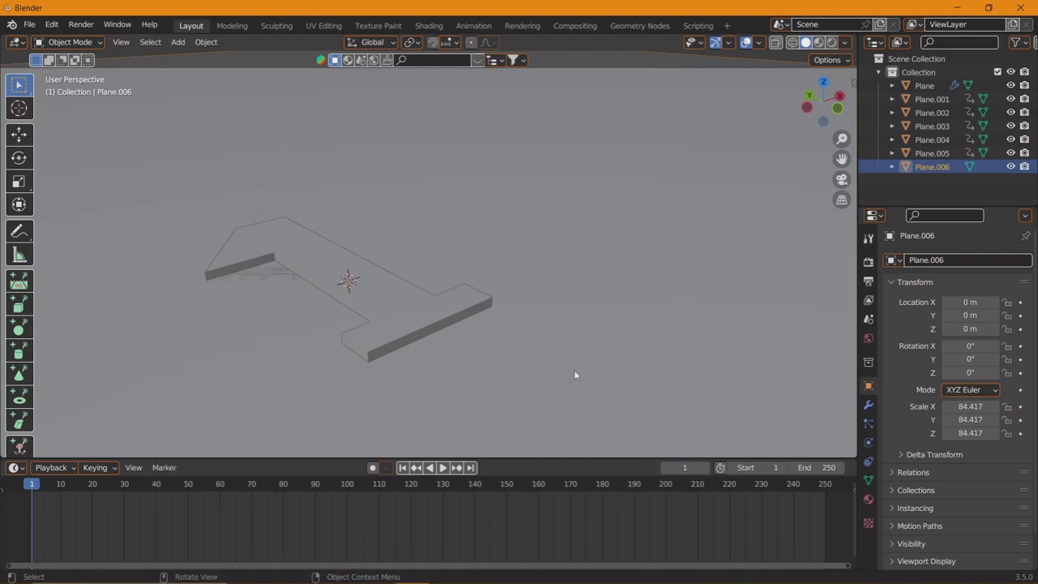
key(g)
key(z)
click(573, 369)
key(shift+a)
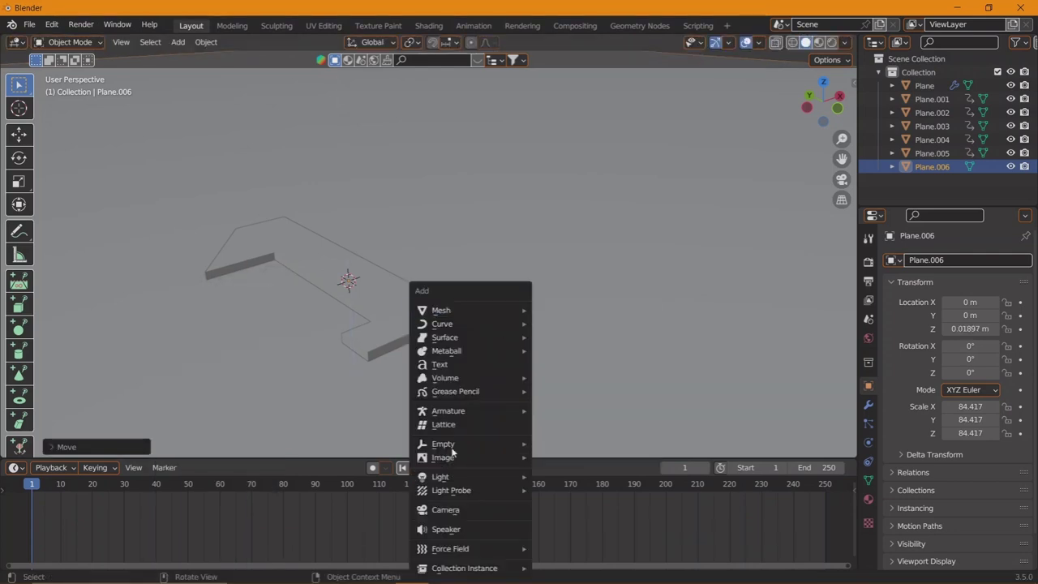
click(445, 509)
key(ctrl+alt+KP_0)
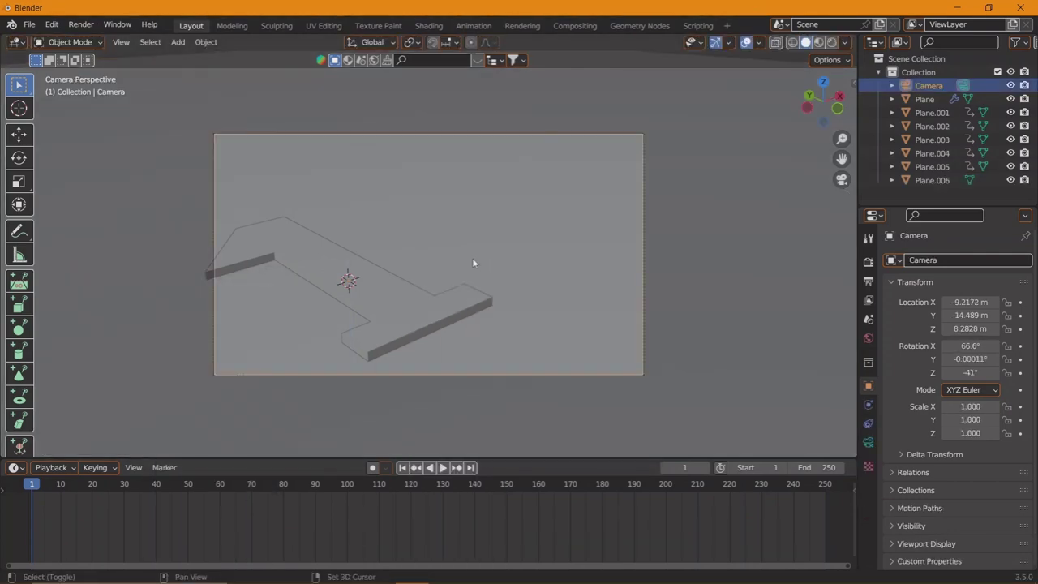
- Fly the camera into a starting pose and key its location, rotation and scale
key(shift+grave)
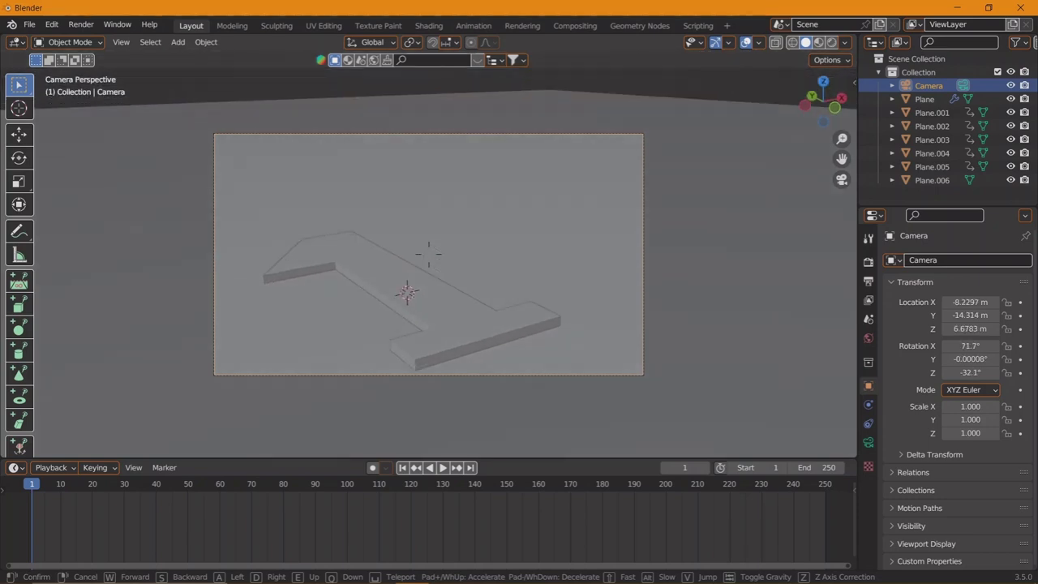
key(e)
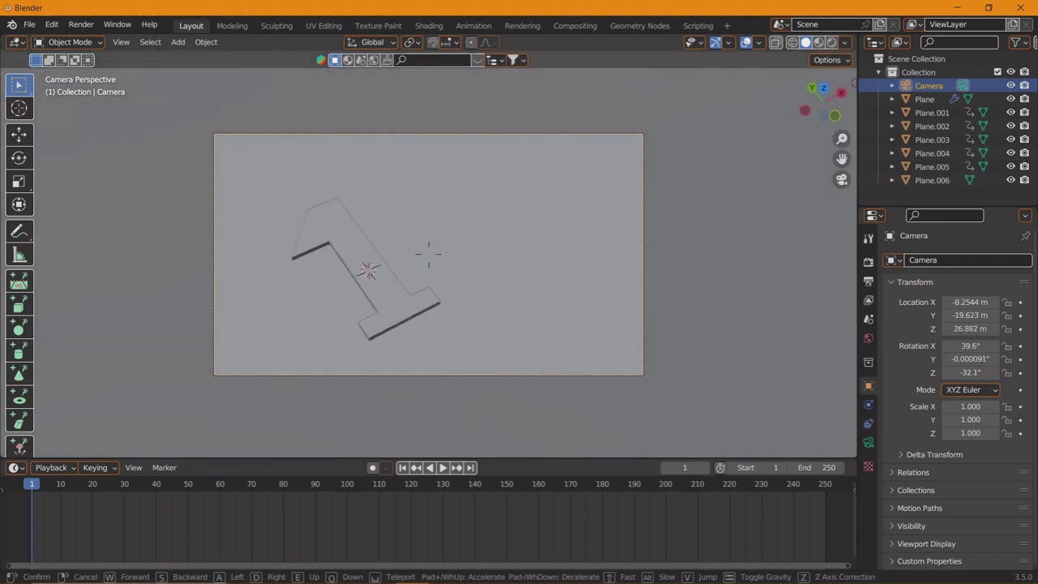
key(d)
key(d)
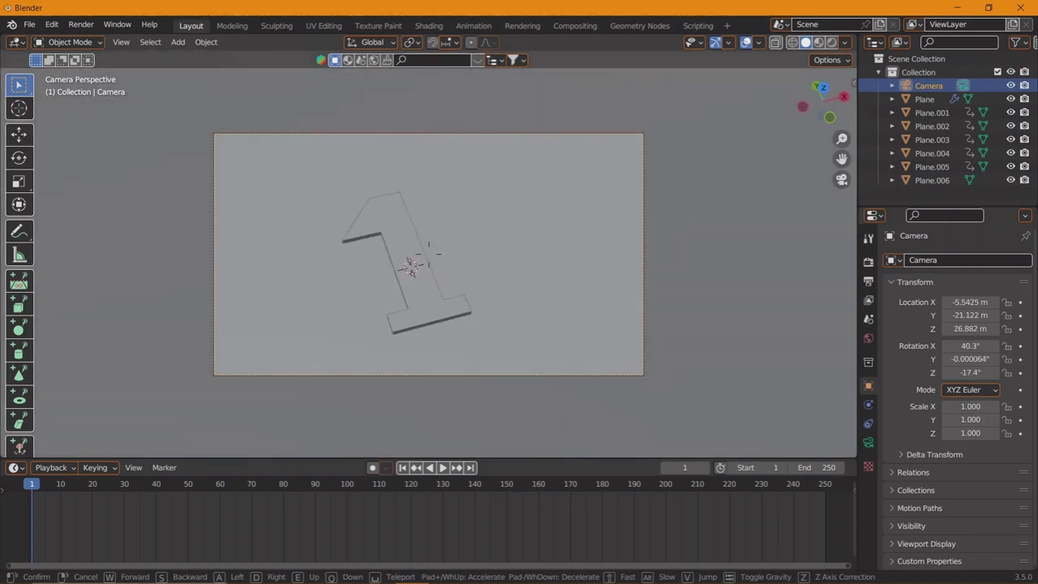
click(429, 246)
key(i)
click(466, 187)
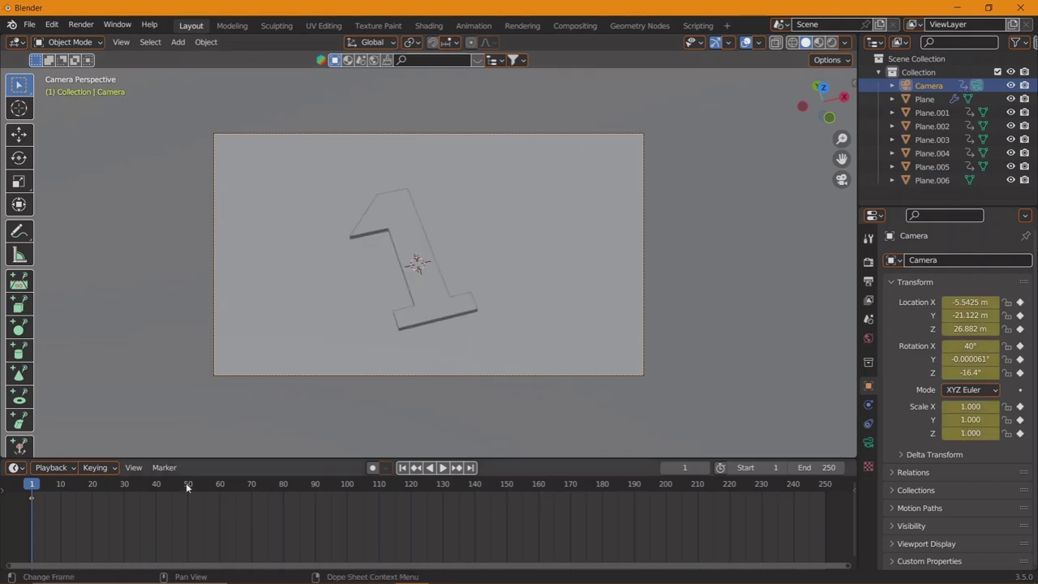
- At frame 50, fly the camera forward and lower into a new position
click(187, 484)
key(shift+grave)
key(w)
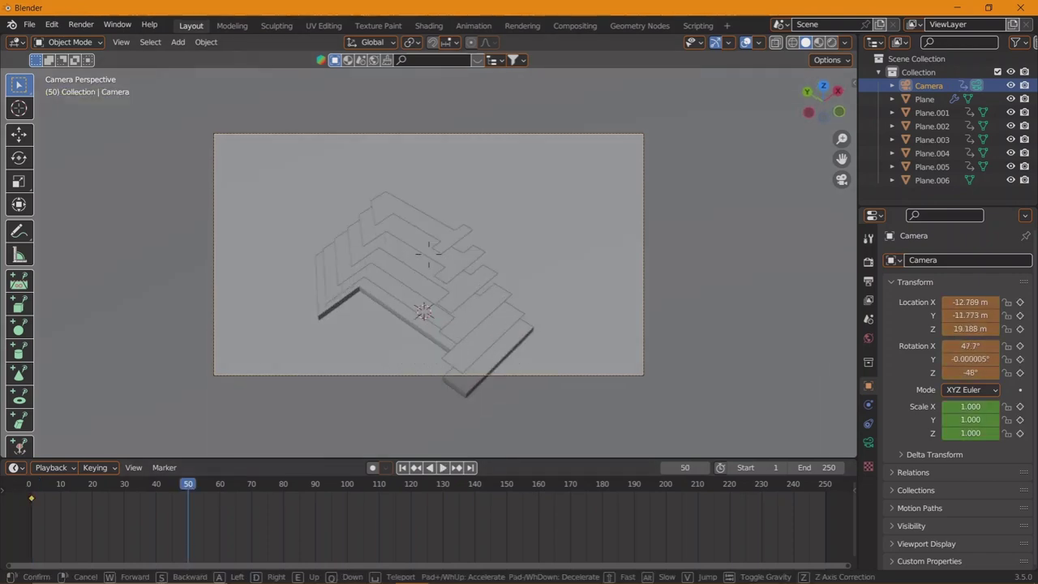
key(q)
key(a)
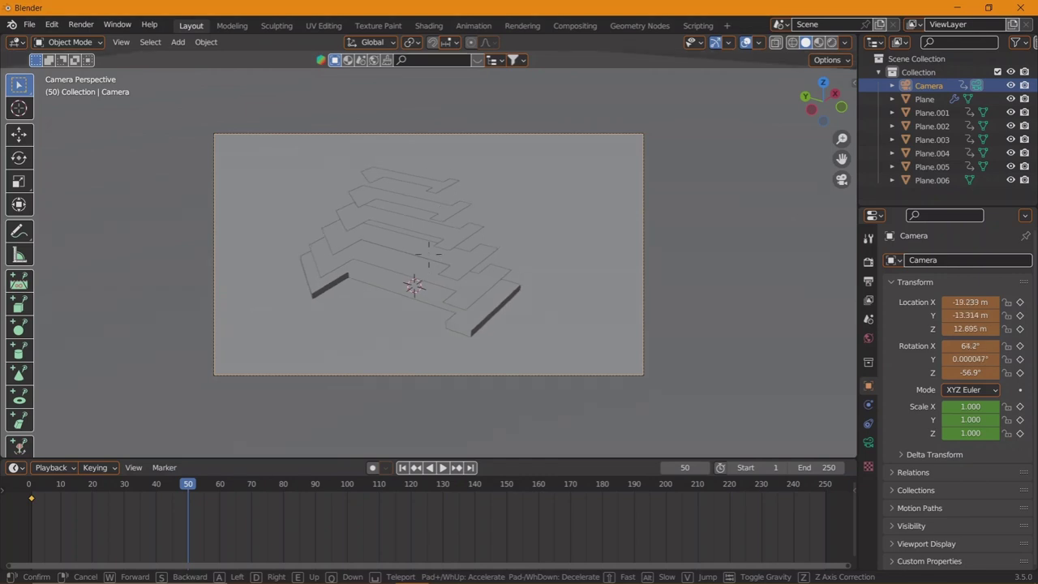
key(q)
key(s)
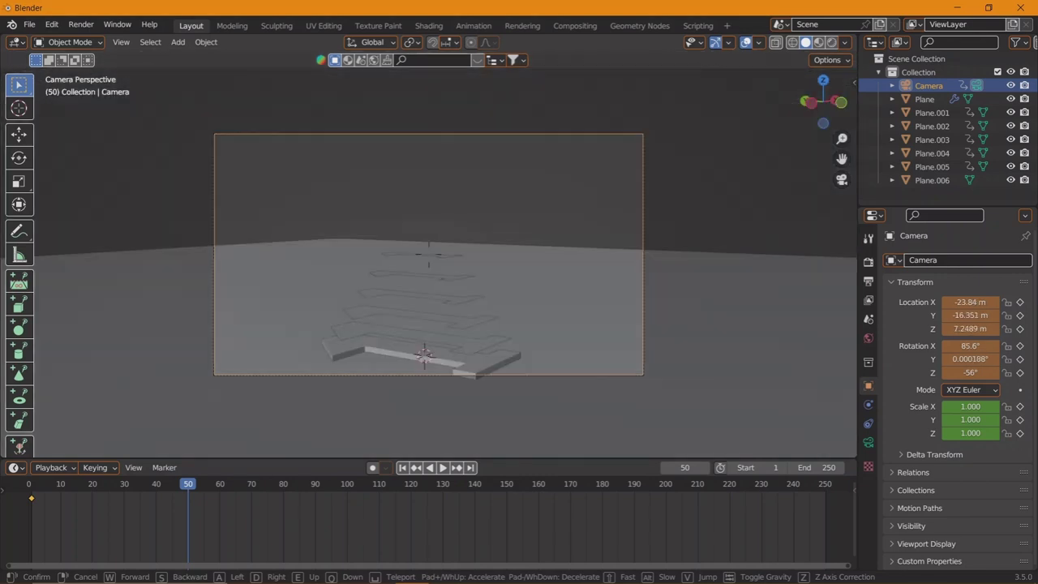
key(e)
click(435, 254)
- Tilt the camera with trackball rotation, keyframe it at frame 50, and play
key(r)
key(r)
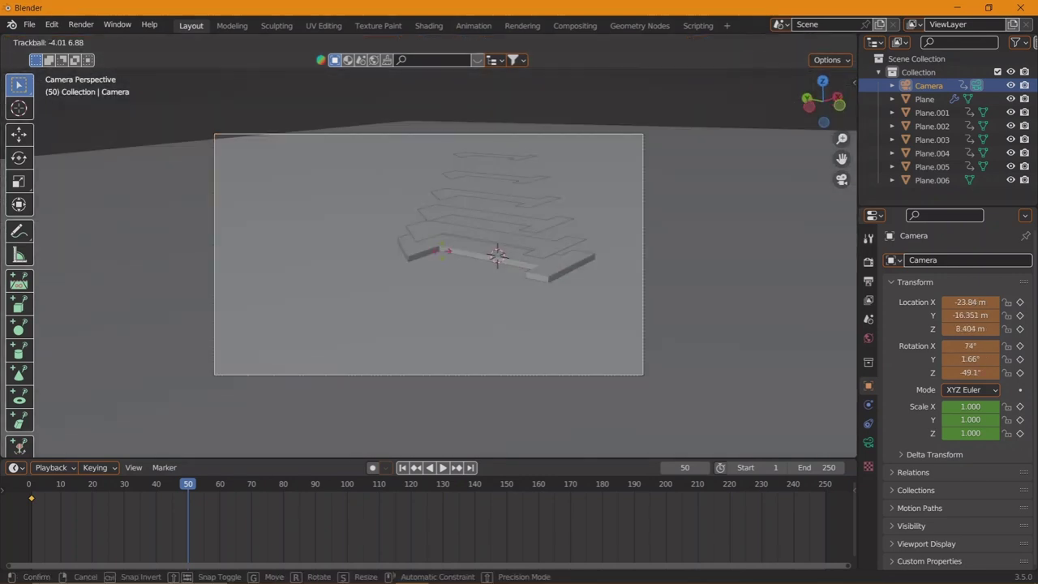
click(644, 280)
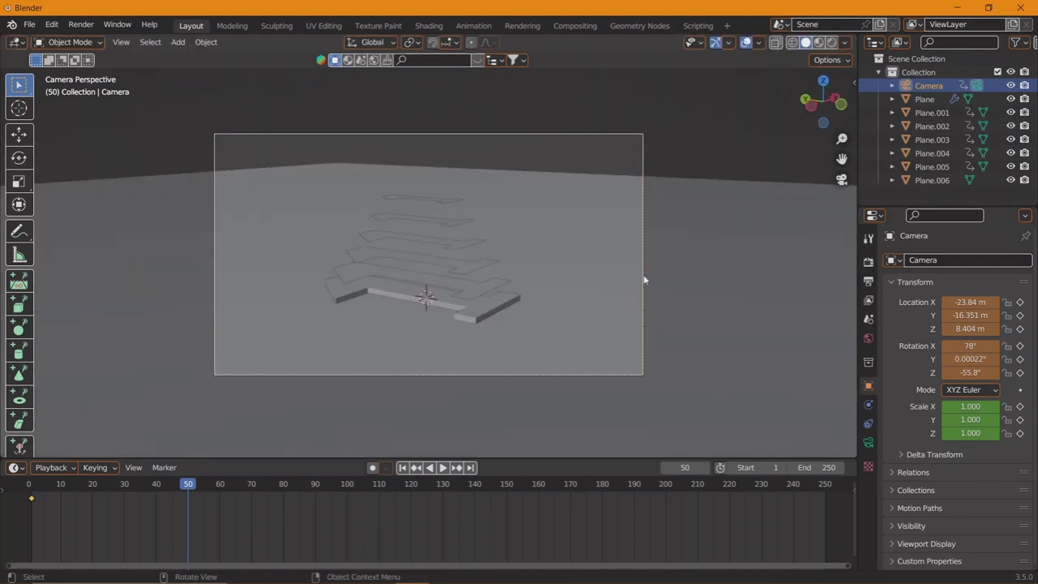
key(r)
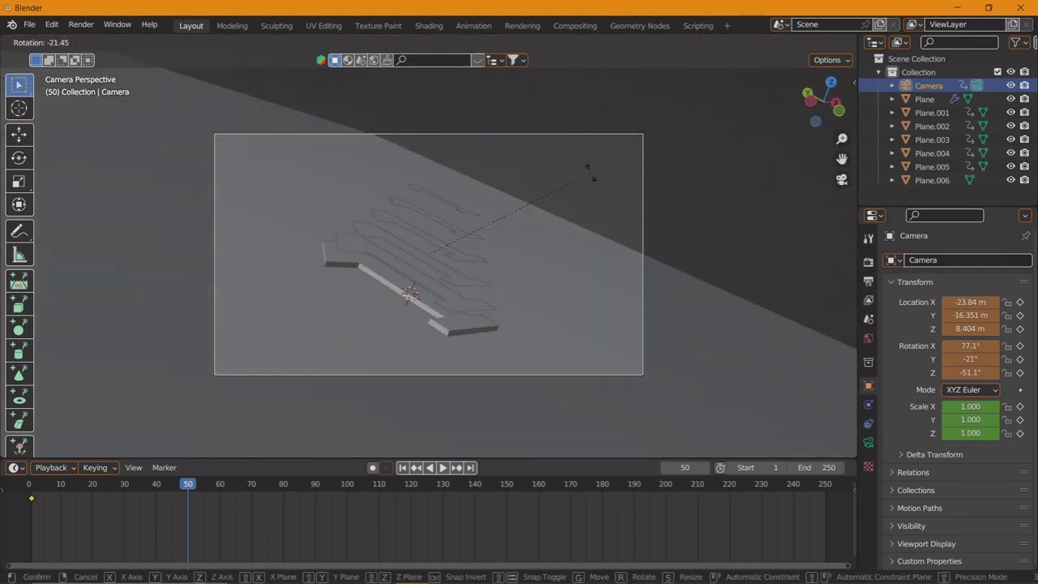
click(574, 146)
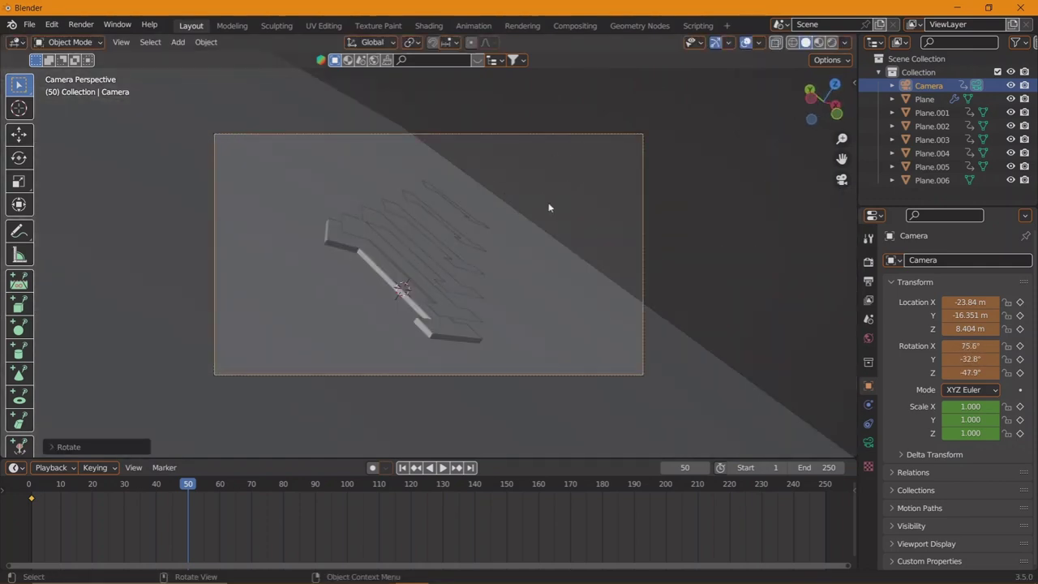
key(r)
key(r)
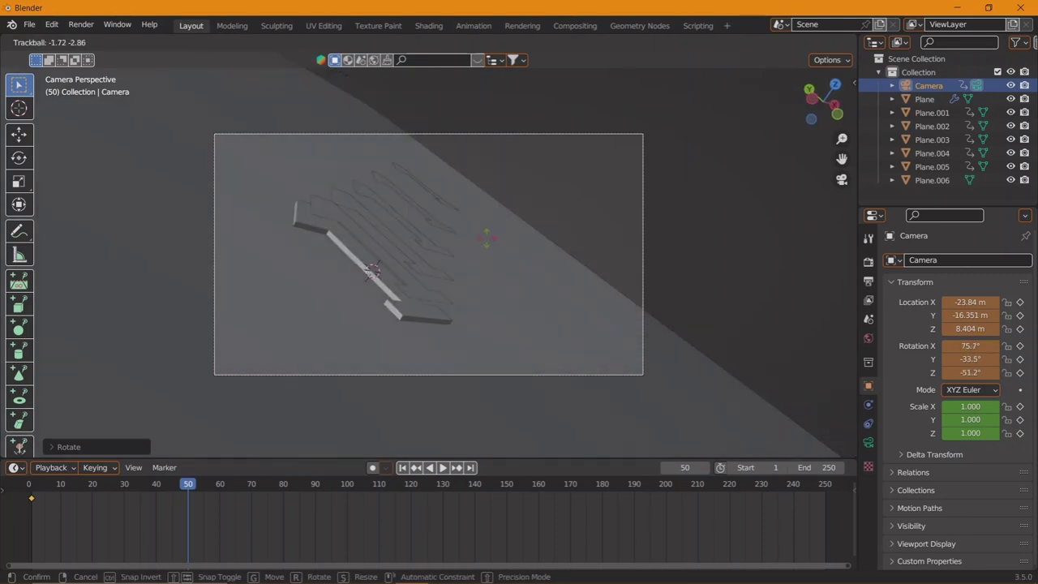
click(484, 241)
key(i)
click(486, 244)
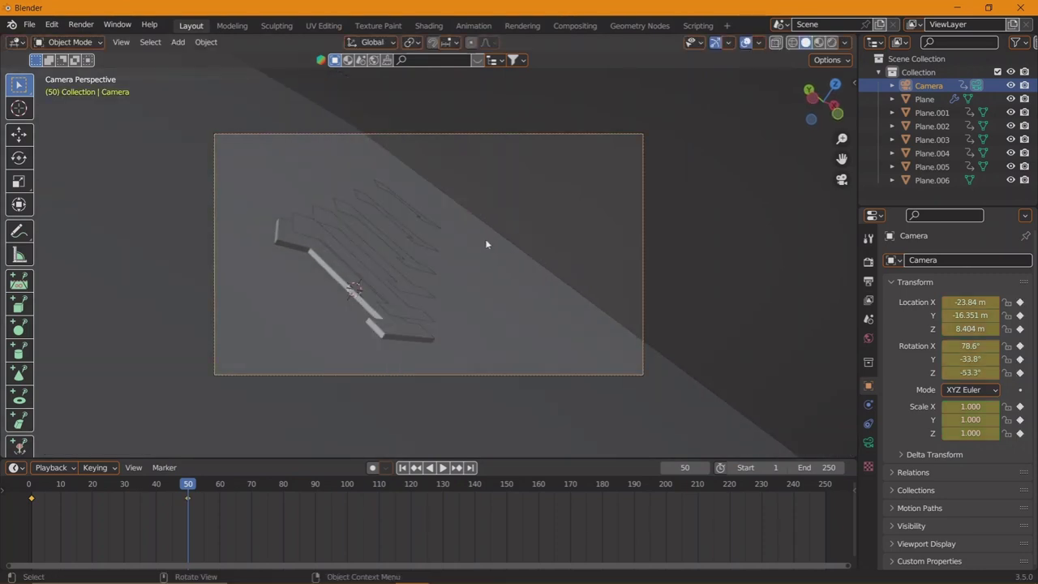
click(29, 491)
key(space)
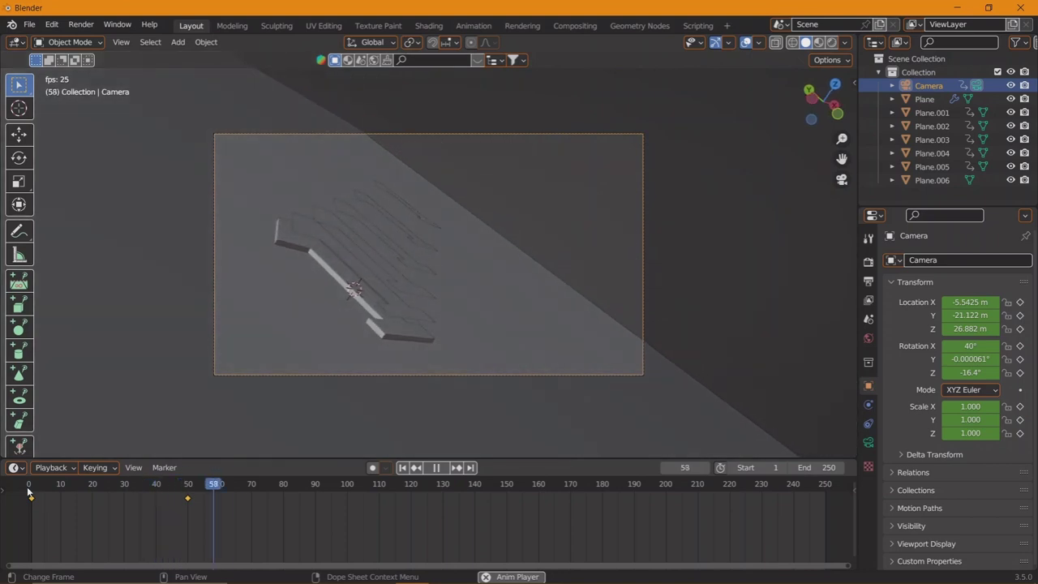
- Set the camera's Passepartout to 1.000, preview the camera move, and show overlays
key(Escape)
scroll(up, 3)
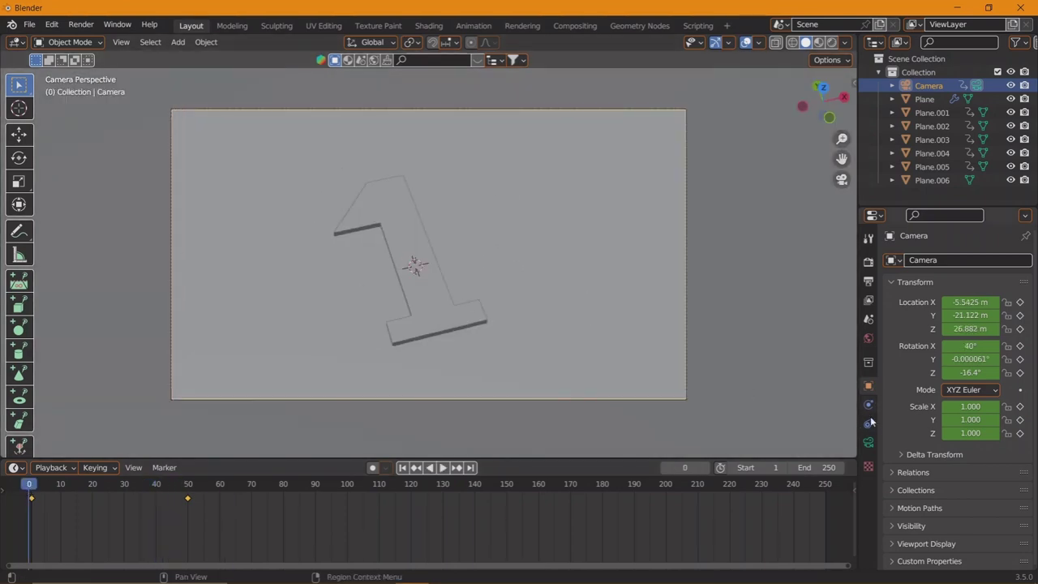
click(868, 442)
scroll(down, 3)
drag(967, 511, 1014, 511)
scroll(up, 3)
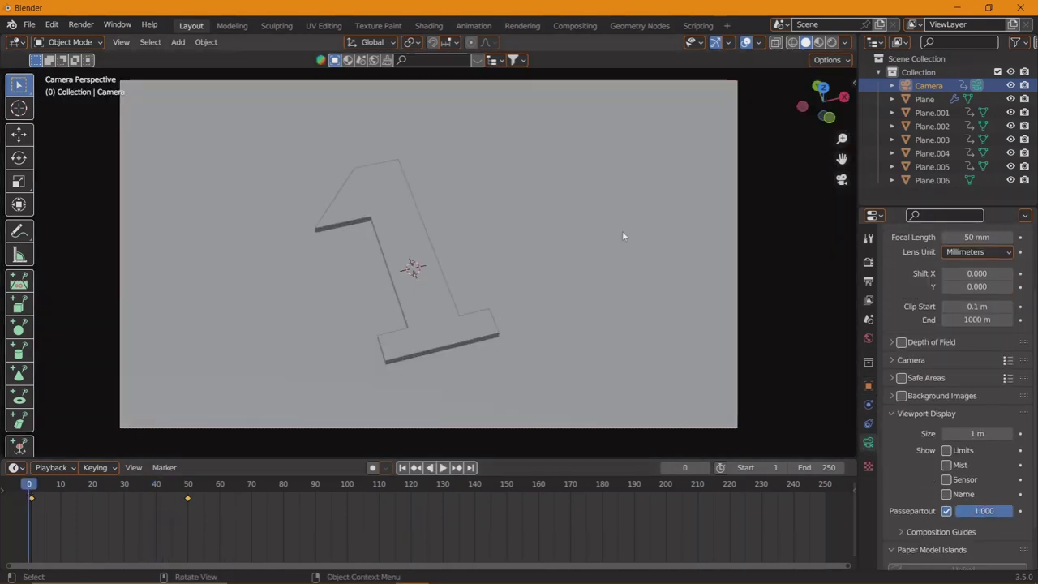
key(space)
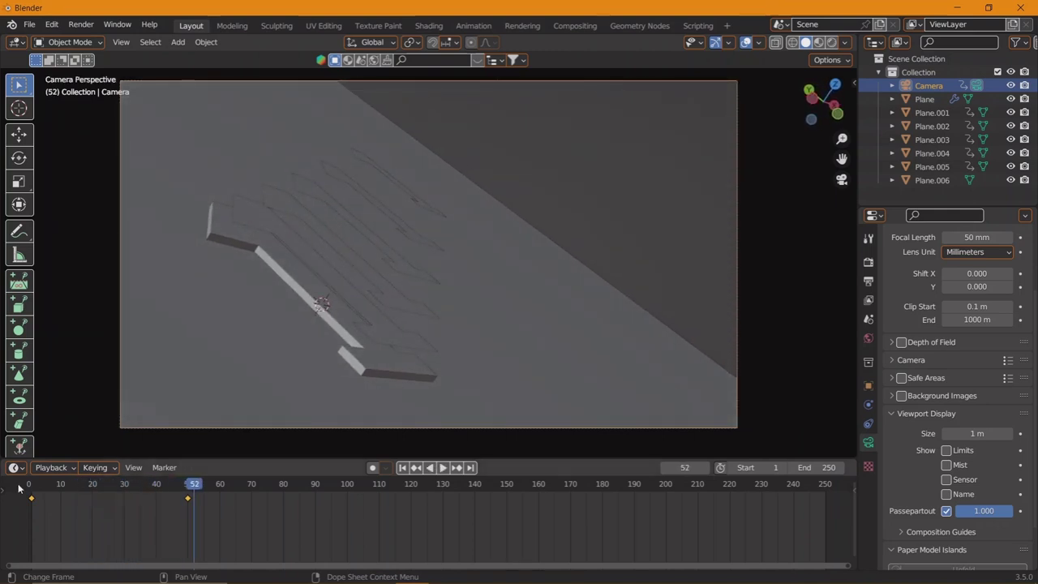
click(19, 487)
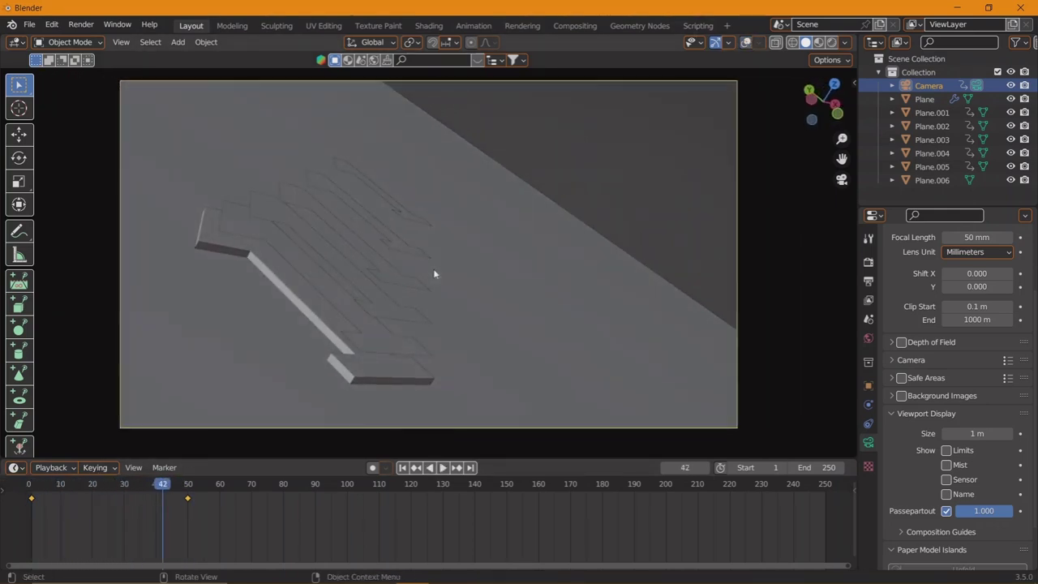
click(694, 44)
- In Rendered shading, set the World background to orange-red (H 0.018, S 0.956, V 1.0)
key(z)
key(r)
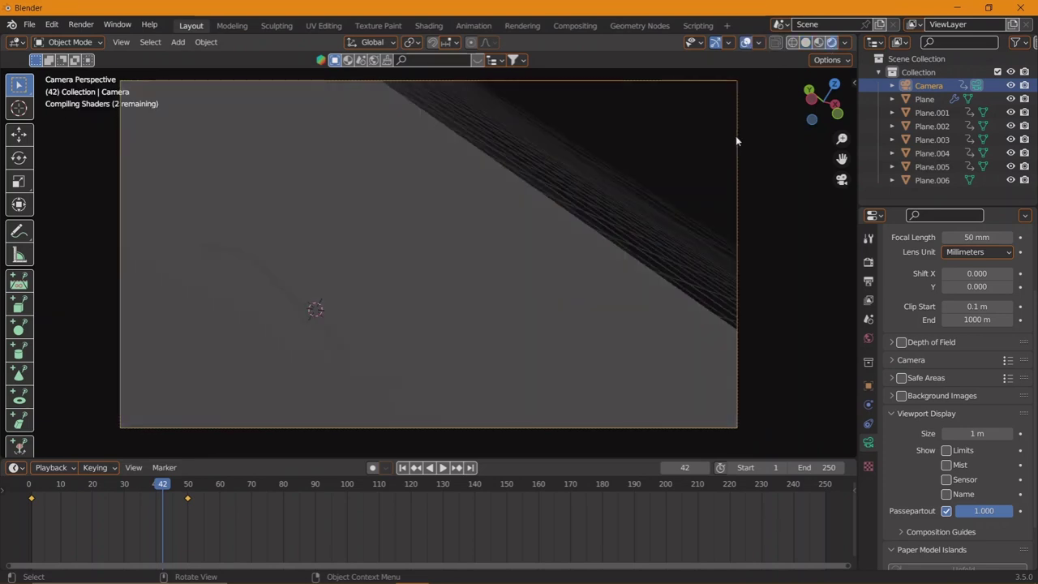
click(747, 43)
click(868, 338)
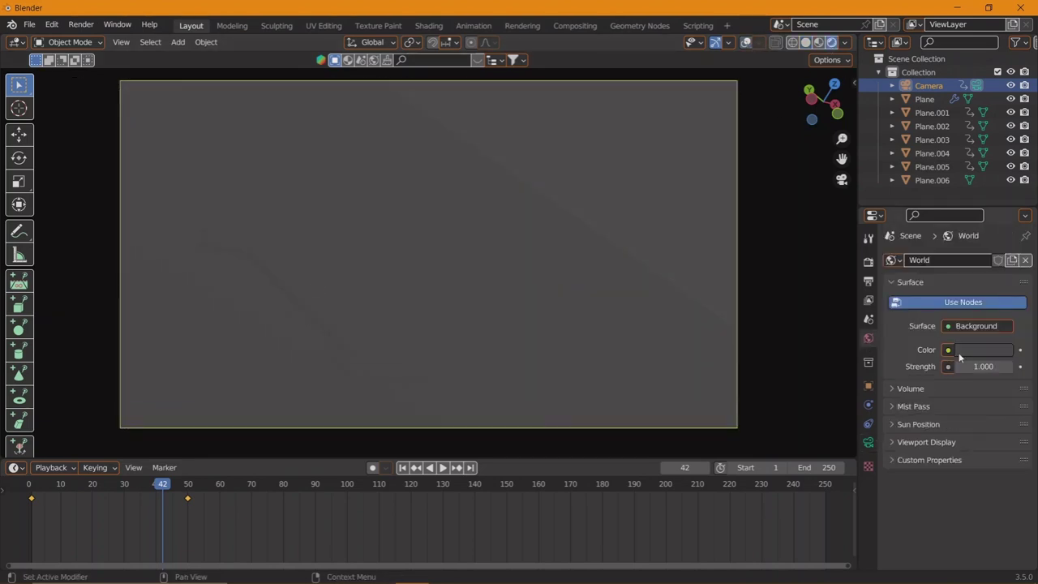
click(984, 349)
drag(1007, 187, 1009, 160)
drag(943, 231, 935, 241)
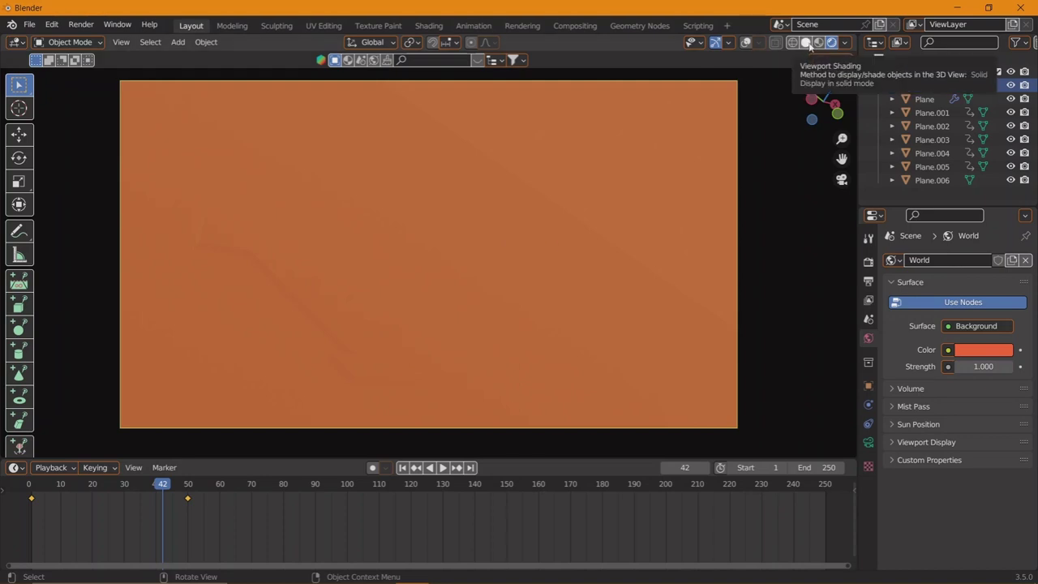
- Create a new material on Plane and set its base colour to red
click(889, 99)
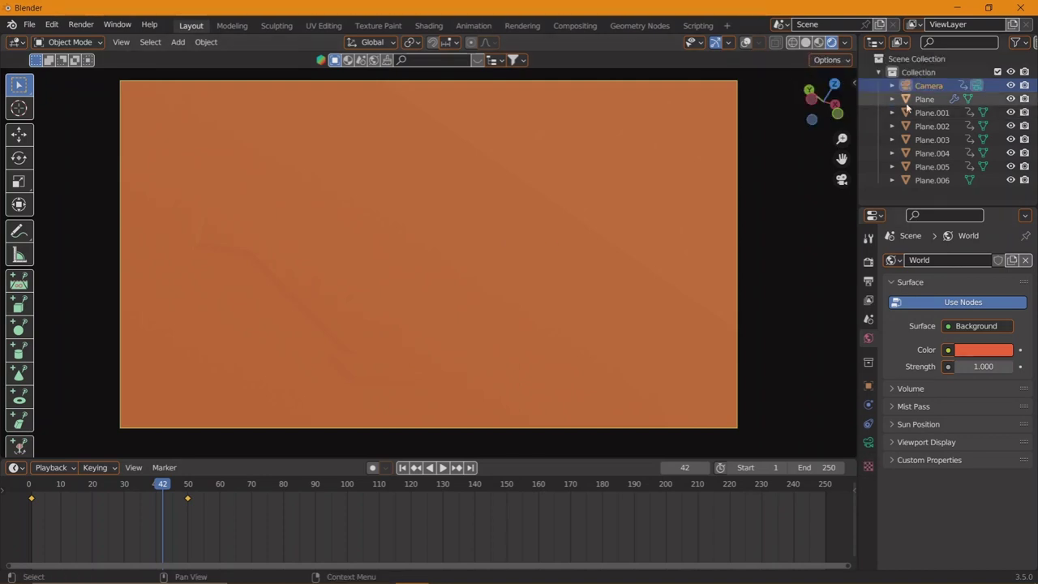
click(868, 499)
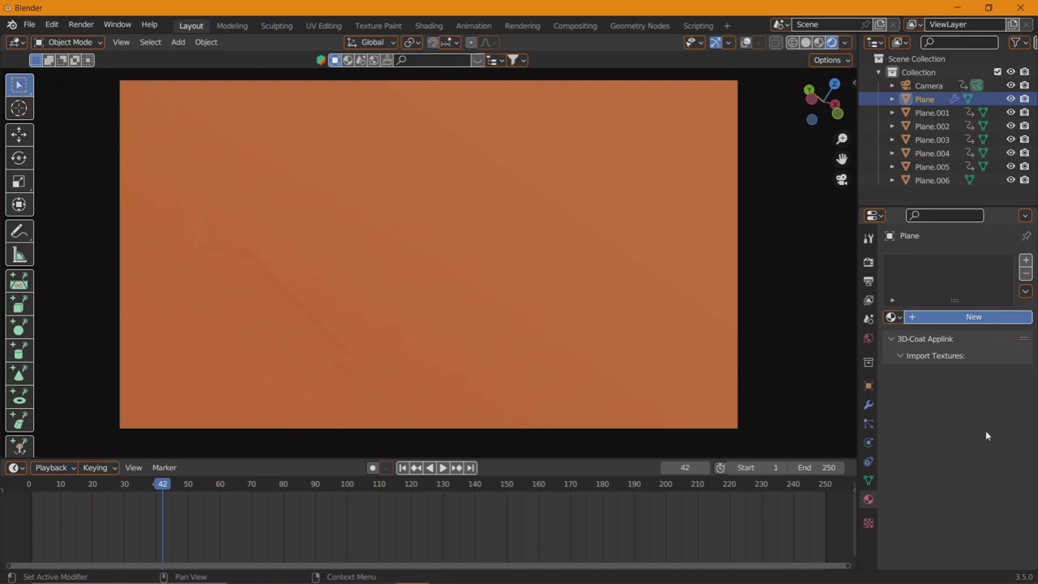
click(973, 317)
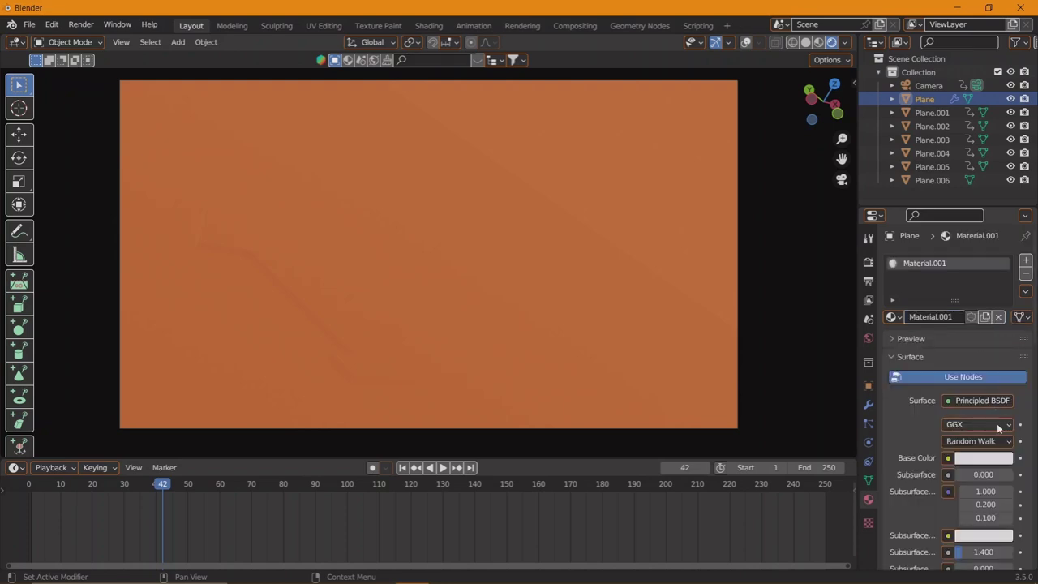
click(966, 459)
click(968, 354)
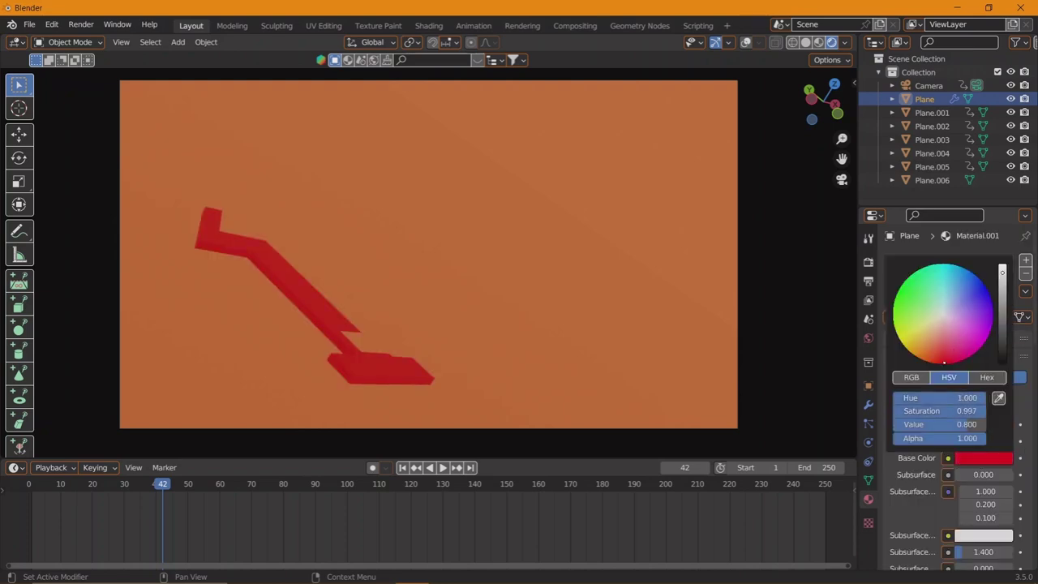
drag(941, 397, 901, 398)
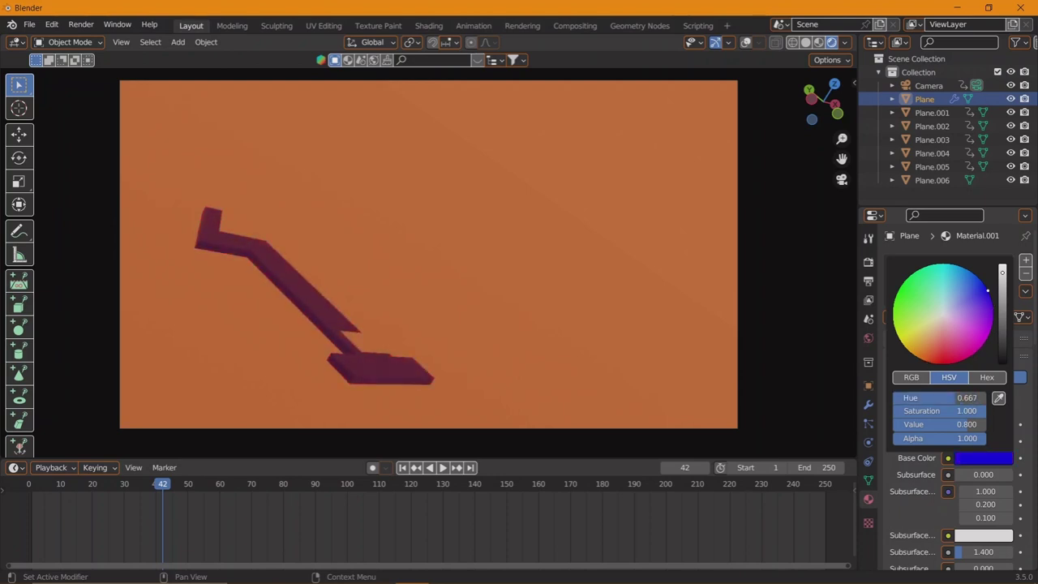
drag(941, 398, 935, 397)
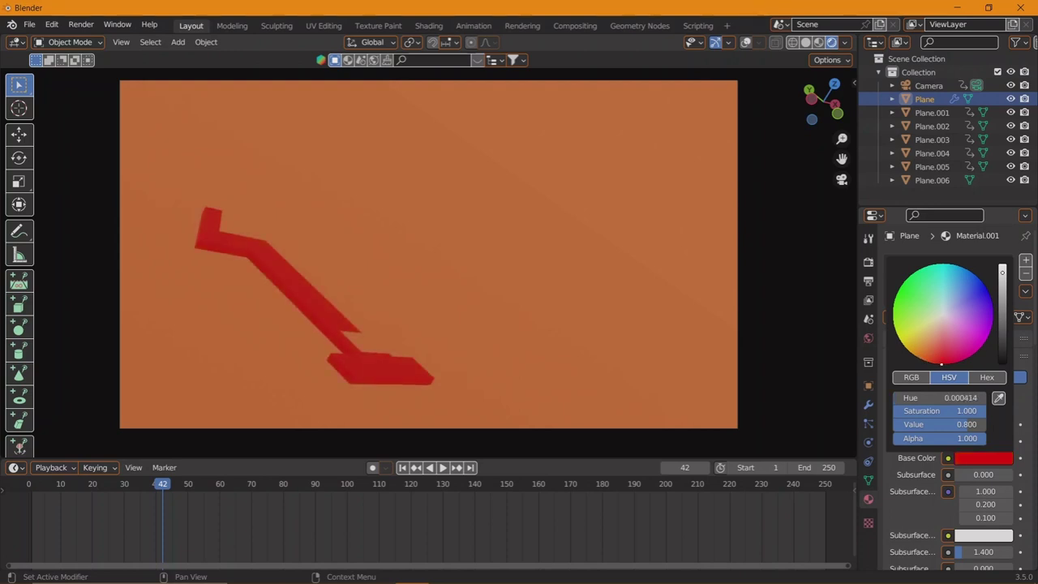
- Set the material to metallic 0.908 and roughness 0.142
scroll(down, 3)
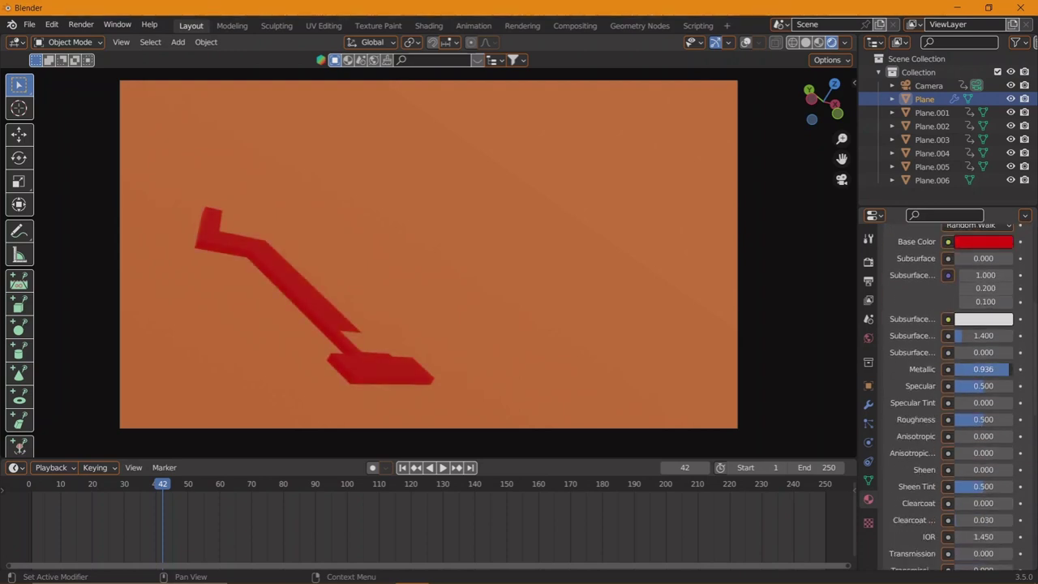
drag(984, 369, 973, 370)
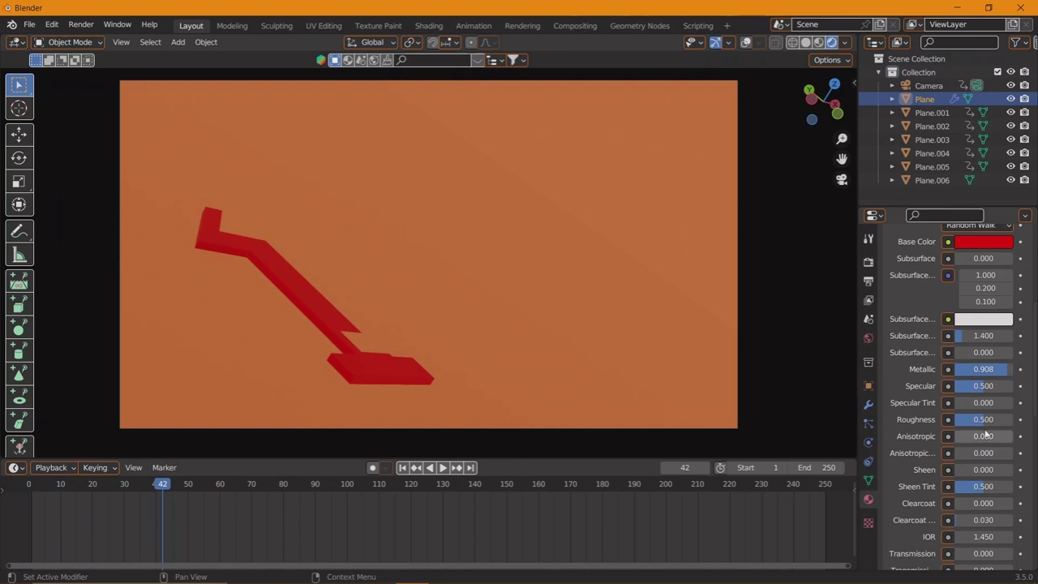
drag(983, 420, 965, 420)
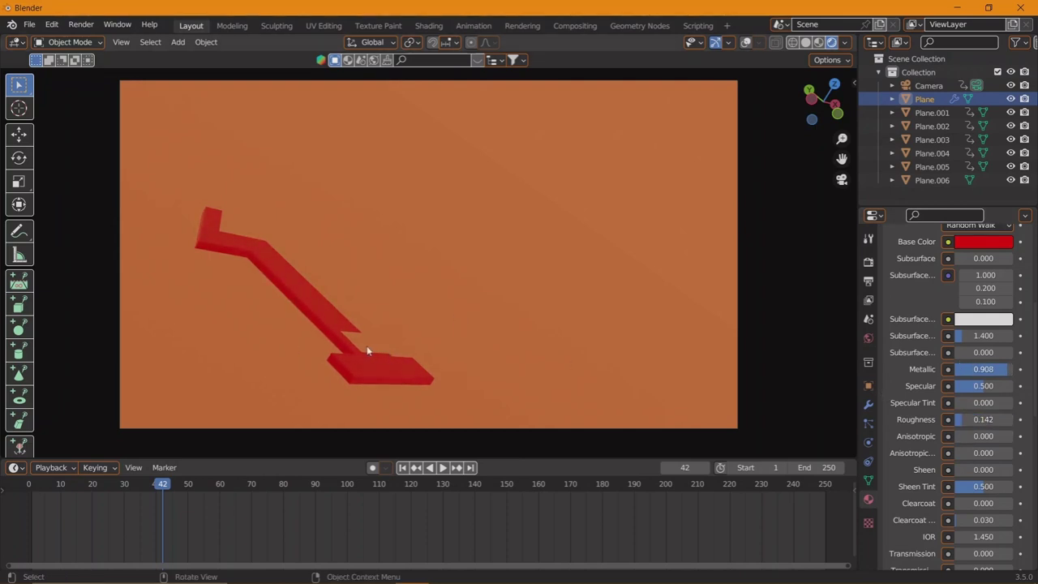
click(367, 350)
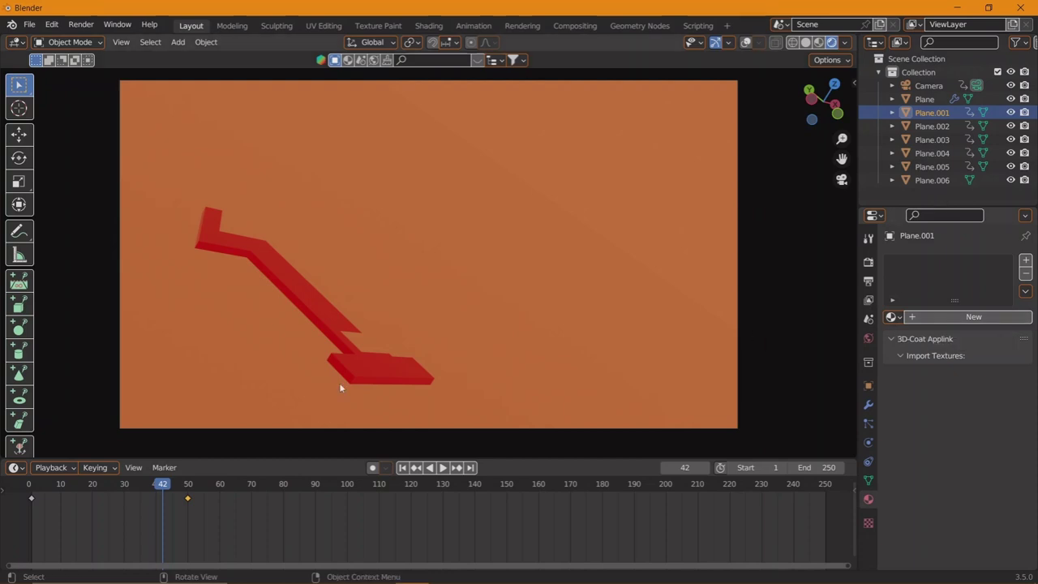
- Drag Material.001 onto the five remaining planes in Solid view, then return to Rendered with overlays
click(404, 362)
click(807, 43)
drag(907, 341, 460, 350)
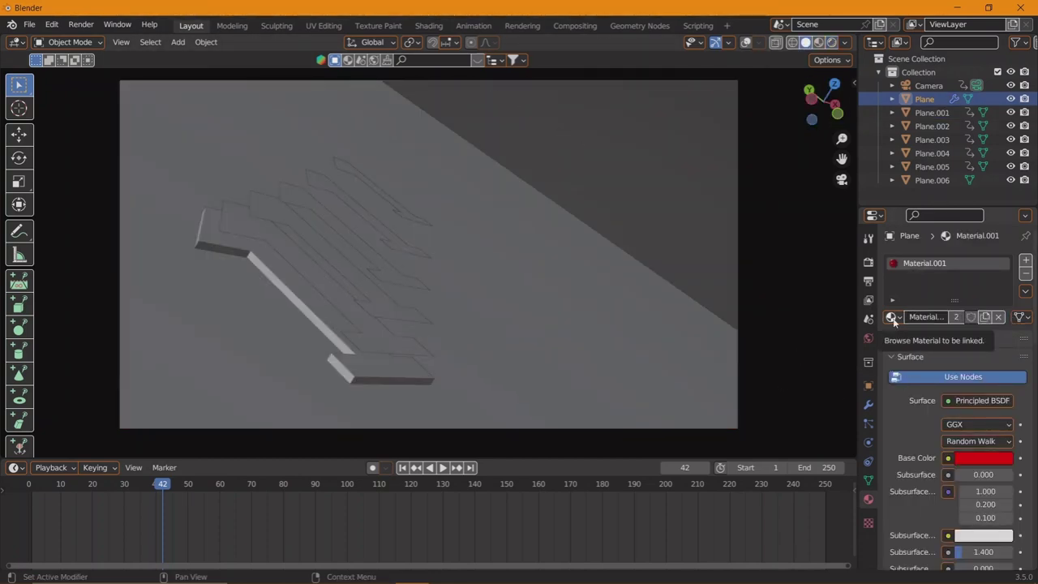
drag(894, 321, 393, 307)
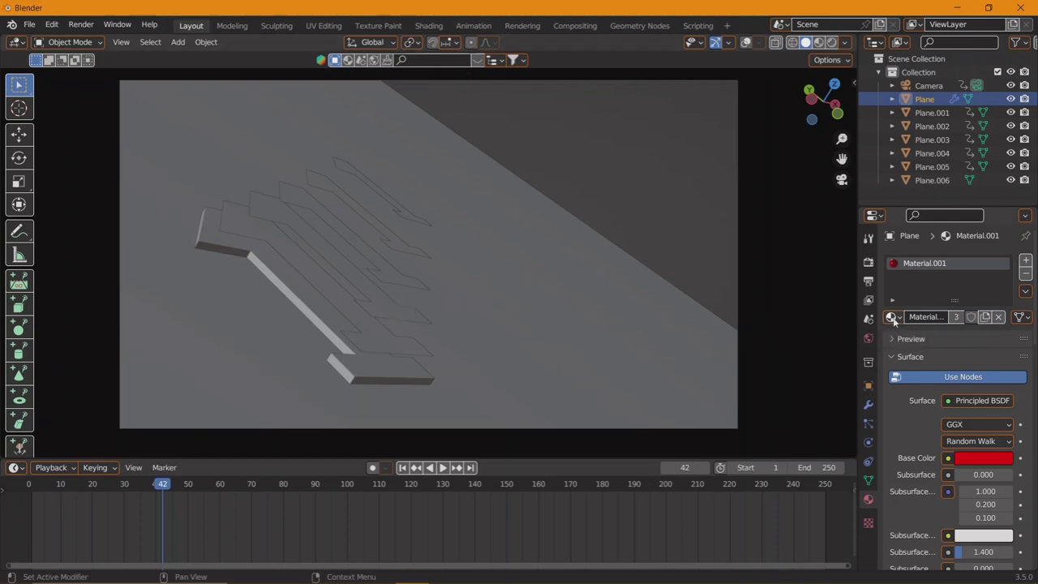
drag(894, 320, 444, 294)
drag(887, 319, 426, 237)
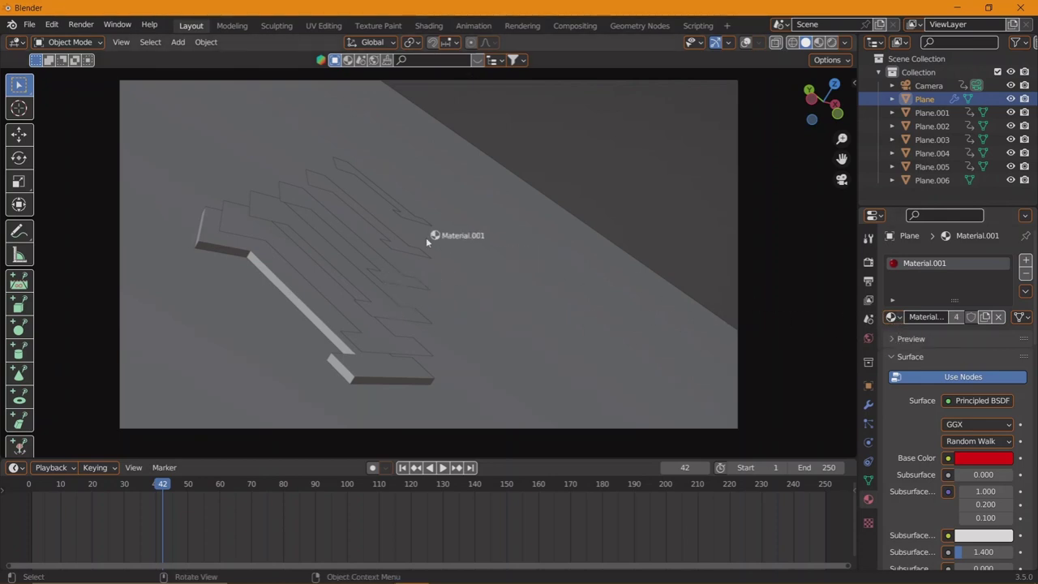
drag(893, 318, 413, 214)
click(831, 42)
click(746, 43)
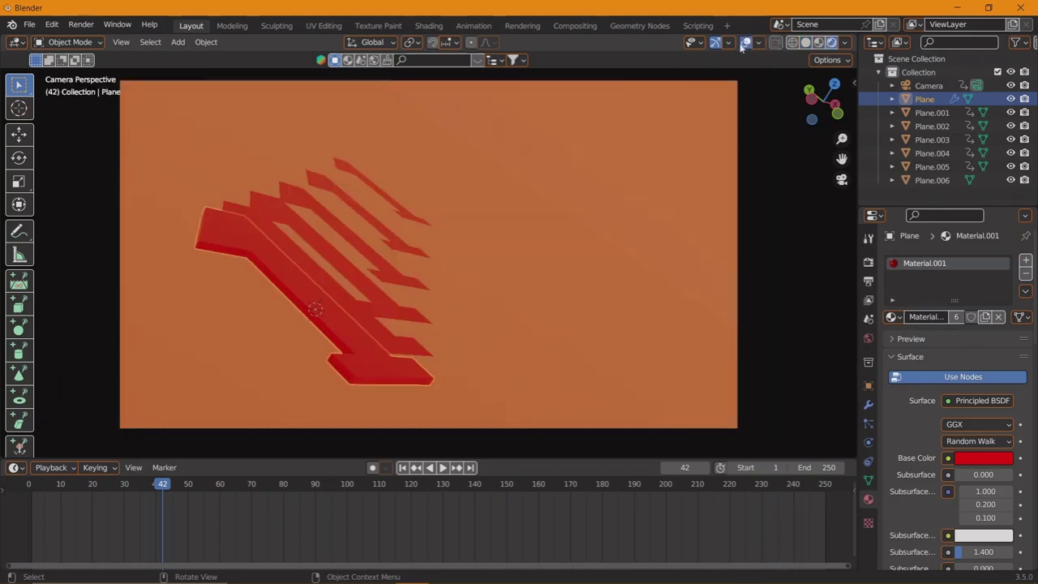
- Hide the viewport overlays and play the animation from the start
click(746, 43)
click(33, 487)
key(space)
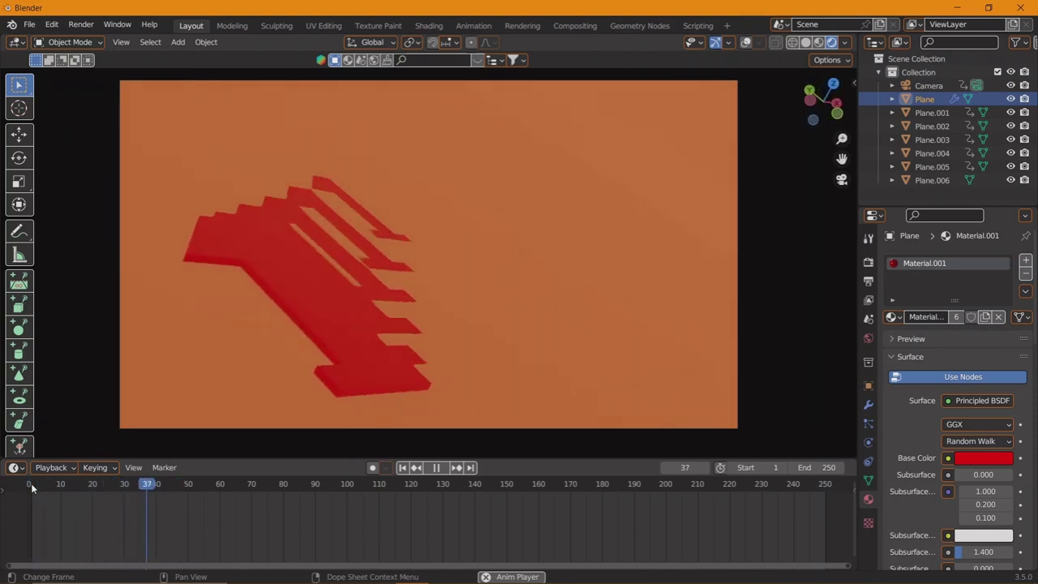
click(31, 485)
key(space)
- Try shifting every object's keyframes to frame 10, preview it, then undo the move
key(a)
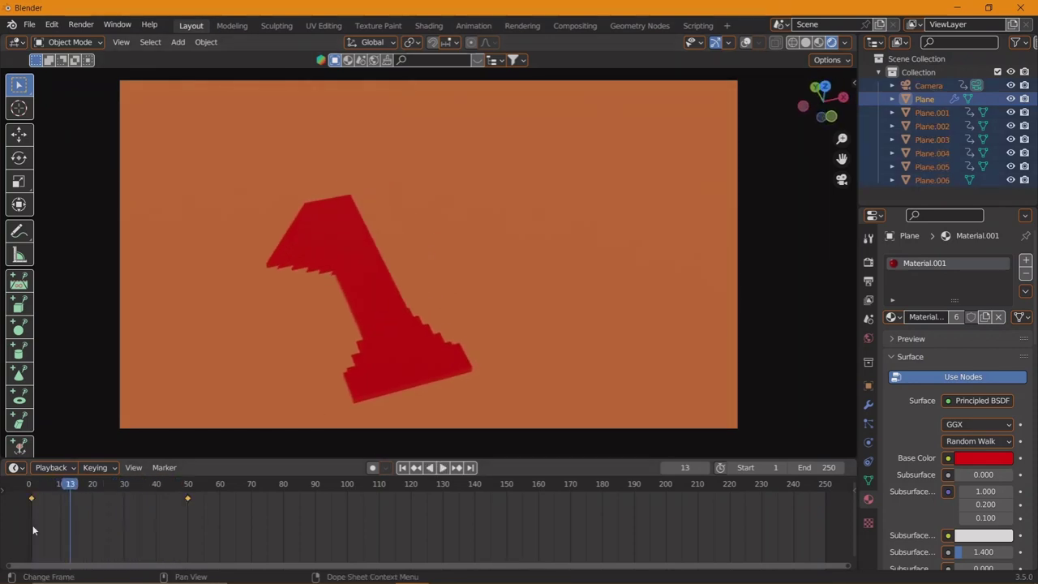
key(g)
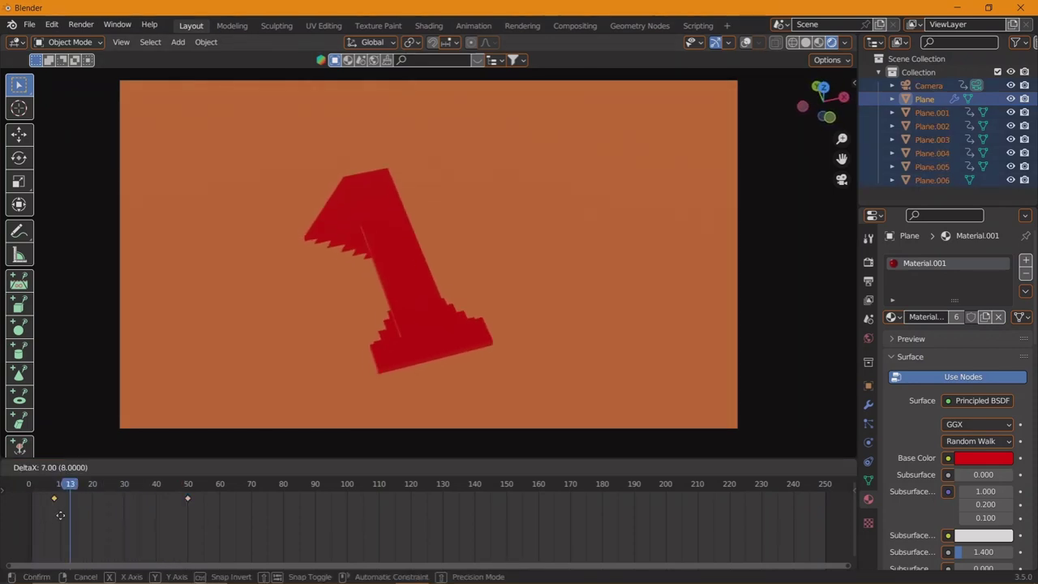
click(64, 516)
click(16, 485)
key(space)
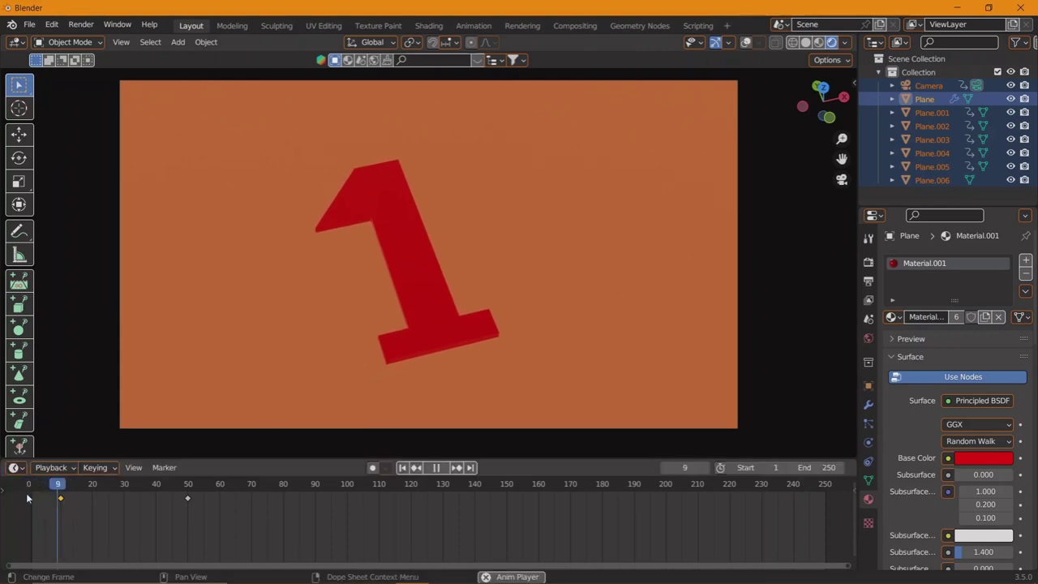
click(57, 491)
key(space)
key(ctrl+z)
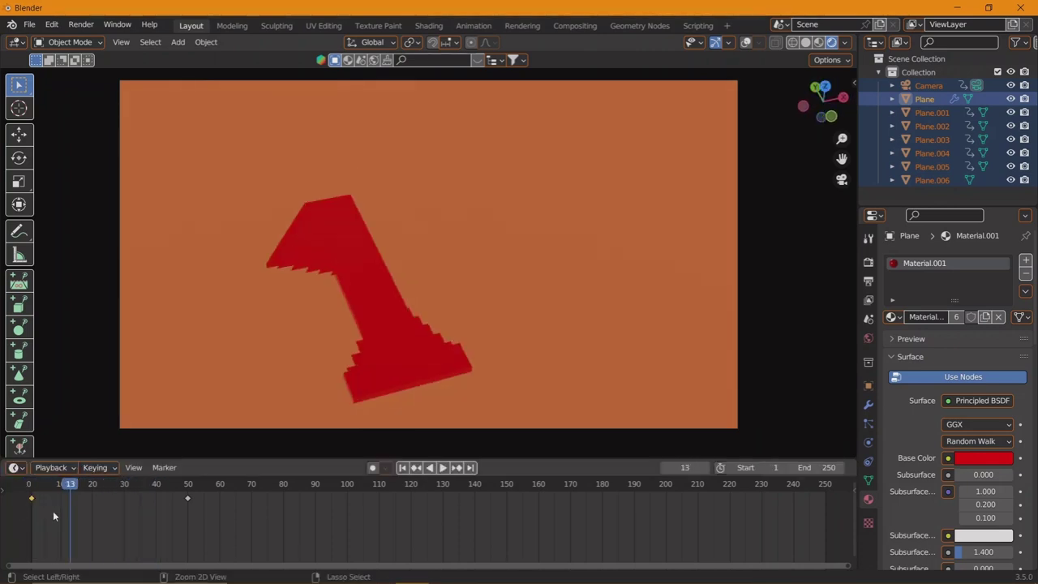
- Move the first keyframe of Camera and Plane through Plane.006 to frame 10
click(923, 87)
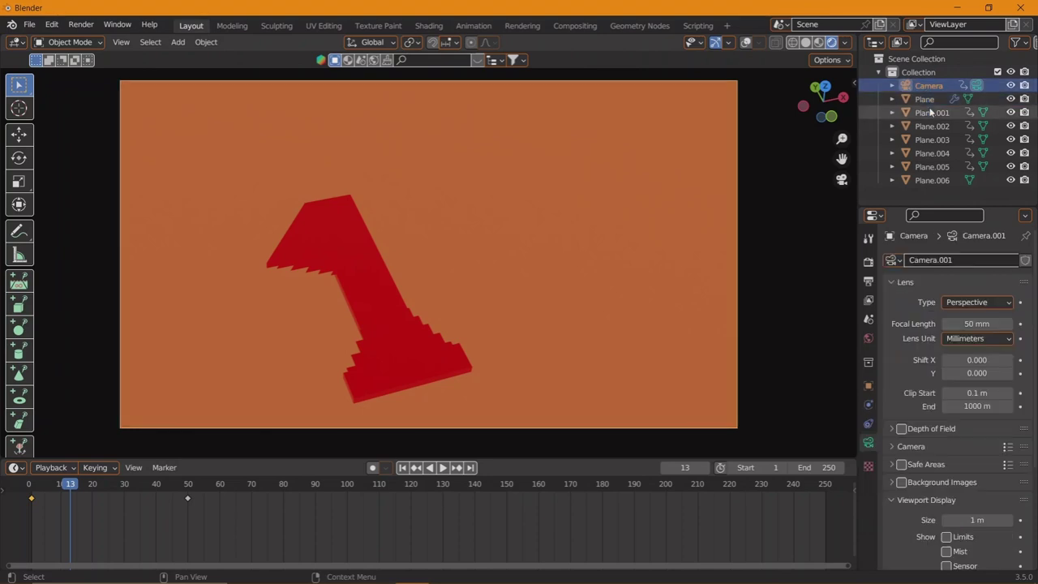
click(925, 99)
click(926, 182)
key(g)
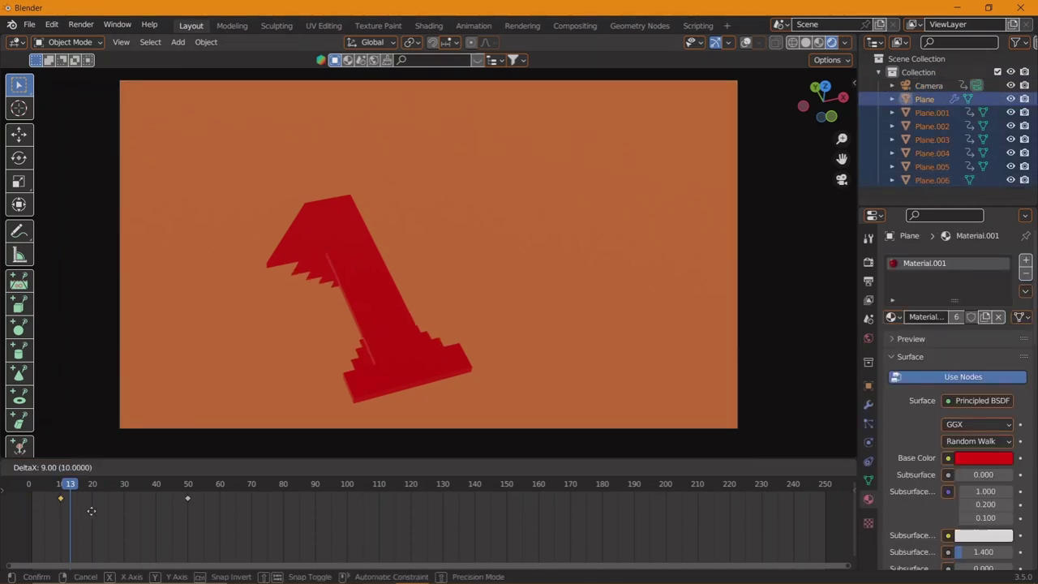
click(92, 512)
- Replay the stepped numeral animation from the start several times to check the timing
click(21, 487)
key(space)
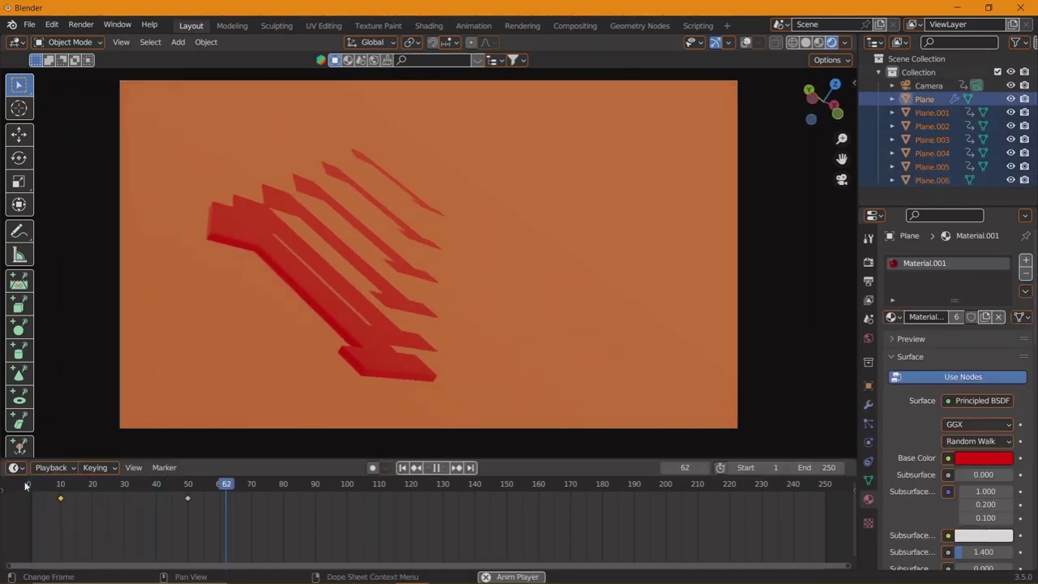
click(24, 485)
click(29, 485)
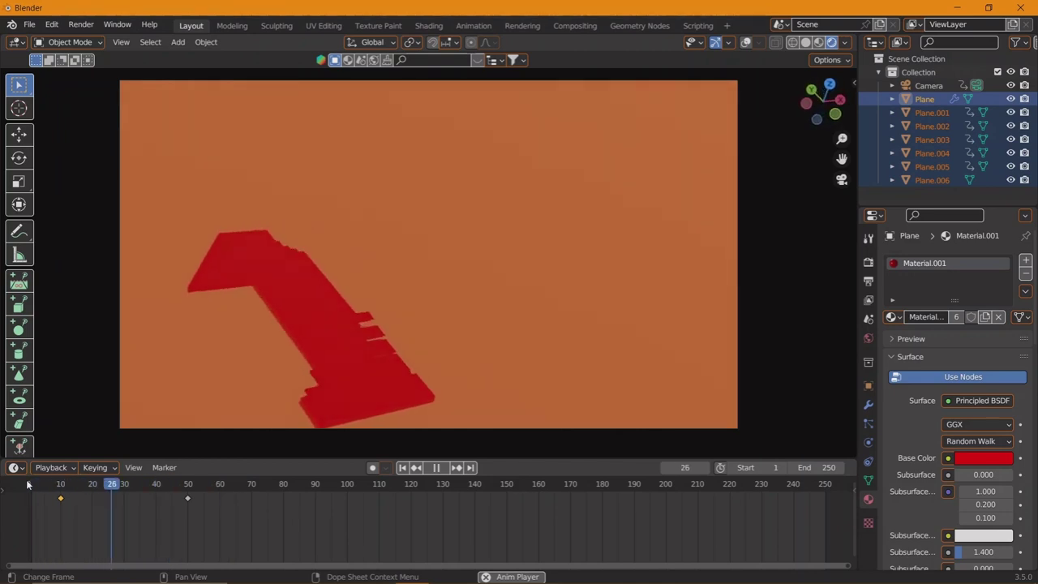
click(28, 484)
click(28, 484)
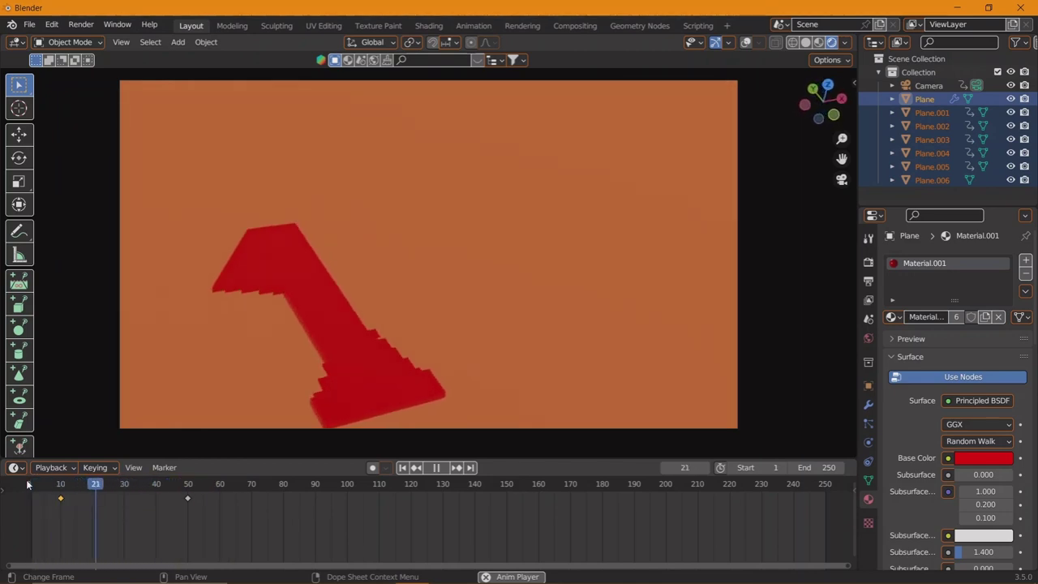
click(27, 484)
click(28, 484)
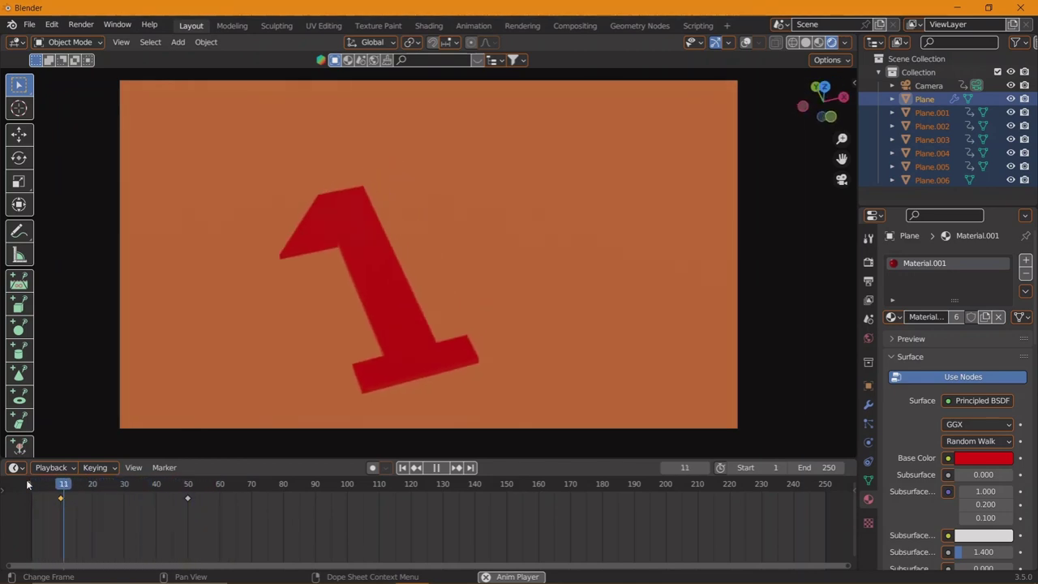
key(space)
- Give Plane.001 its own material with a purple base colour
click(932, 113)
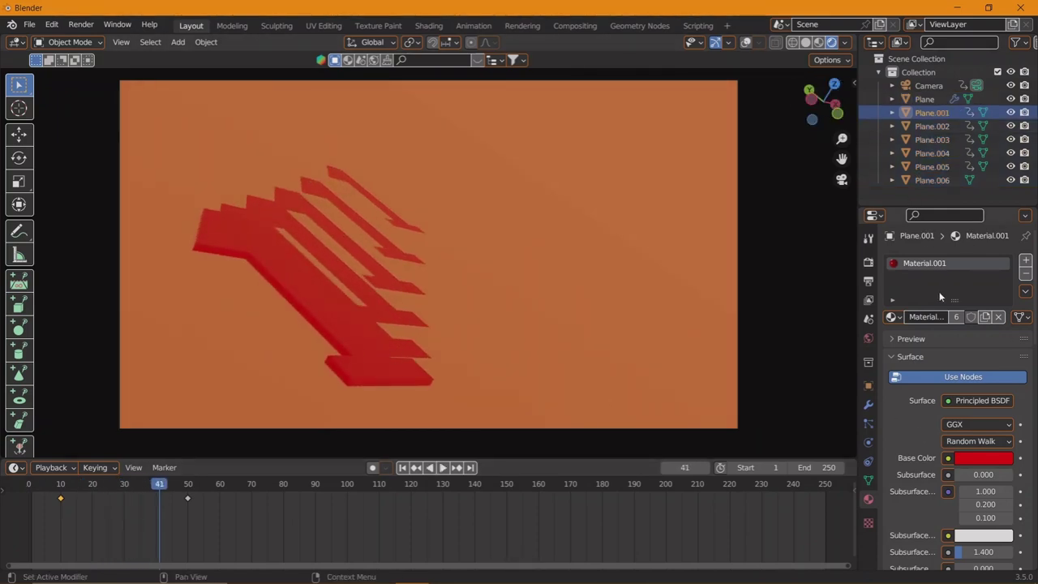
click(985, 316)
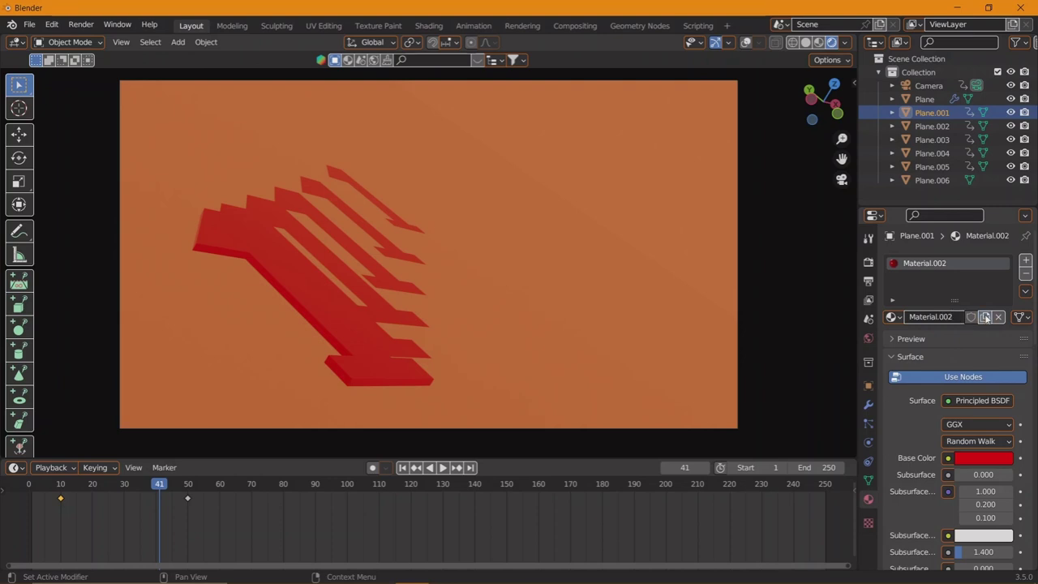
click(984, 458)
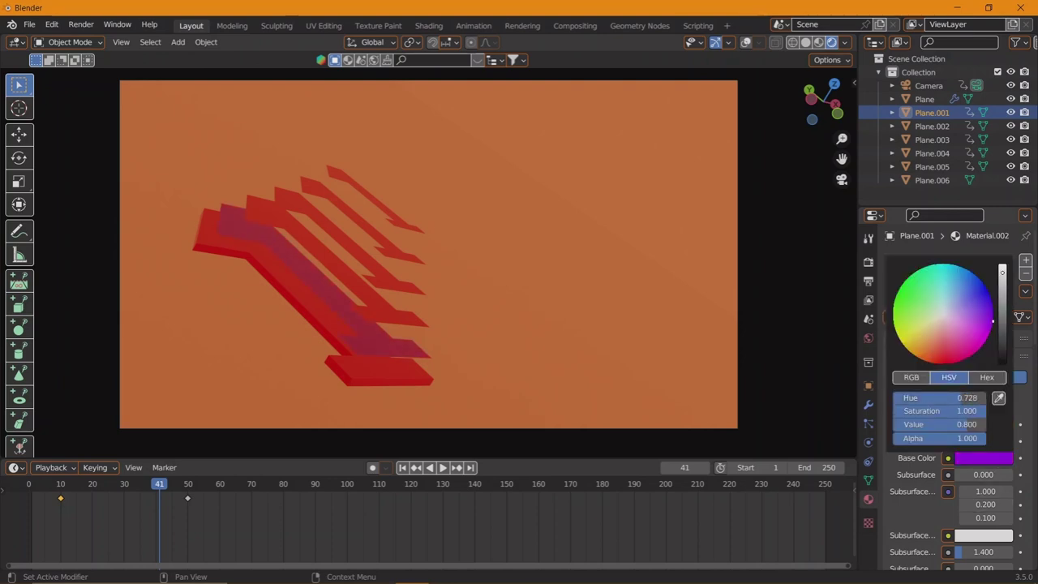
drag(992, 320, 947, 364)
drag(990, 329, 993, 309)
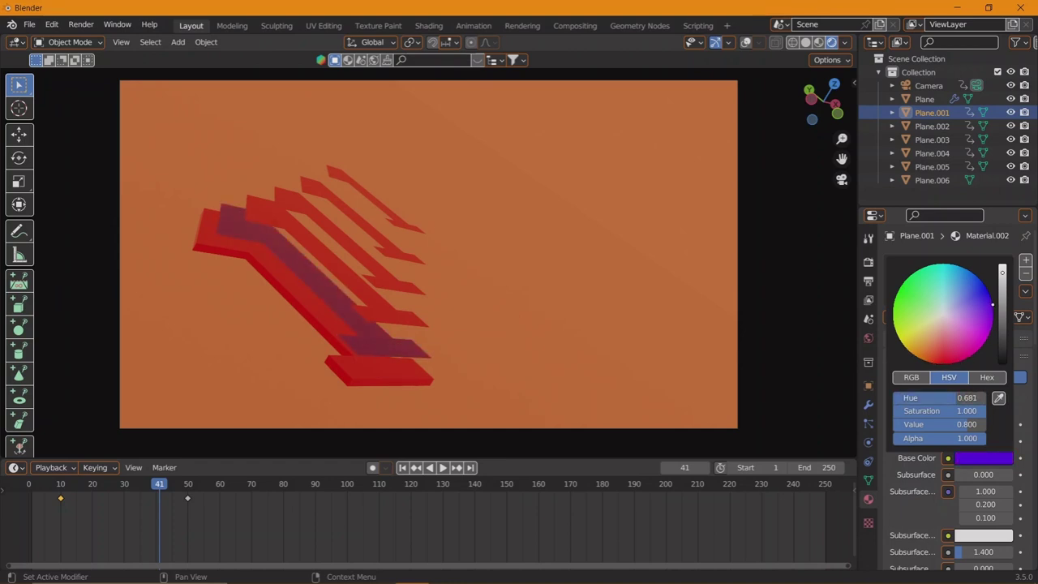
- Give Plane.002 a separate material coloured cyan
click(374, 319)
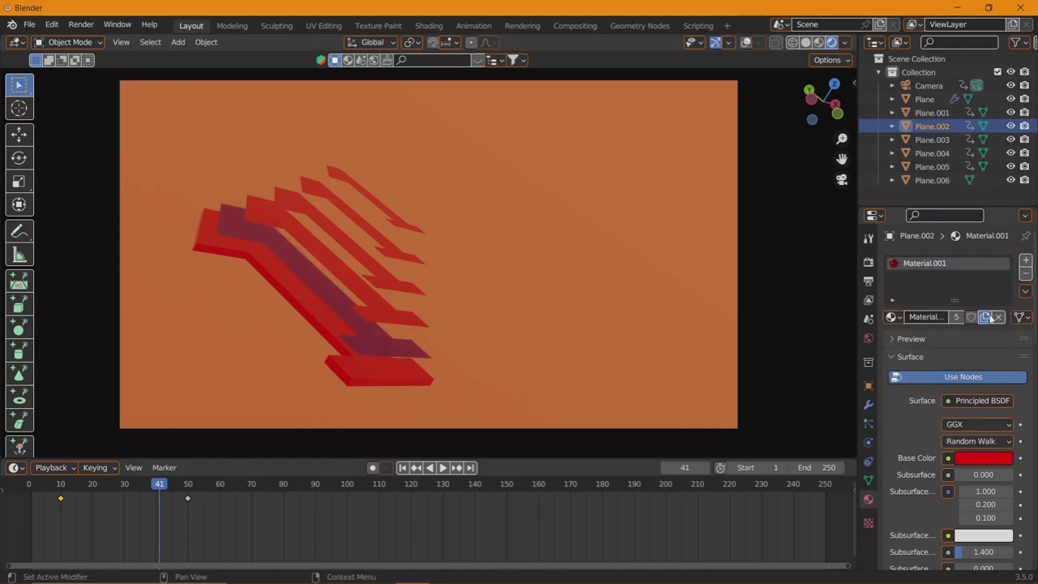
click(991, 459)
click(945, 266)
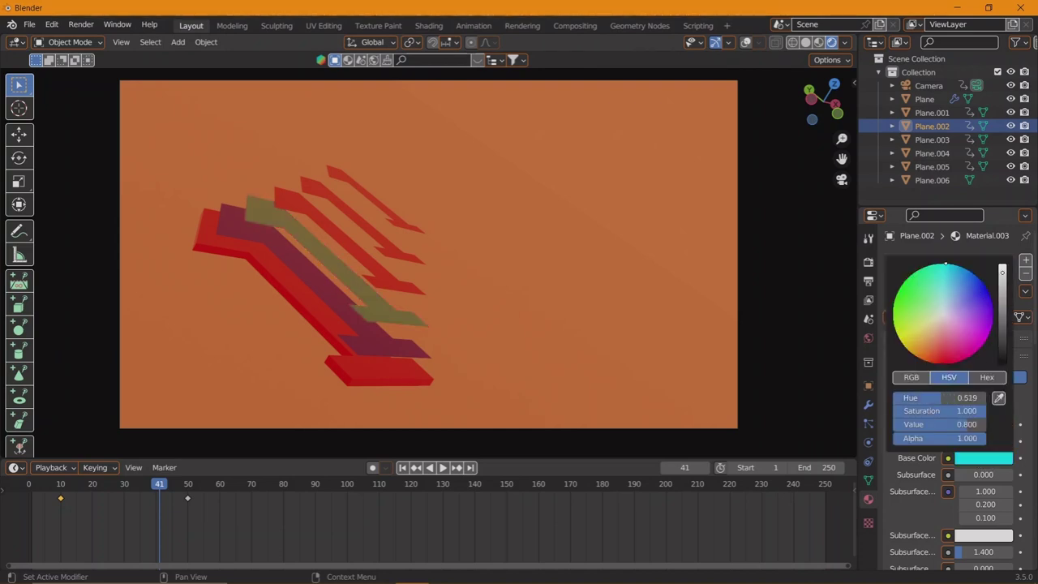
- Give Plane.003 its own material tinted green, without changing the shared material
click(393, 280)
click(983, 459)
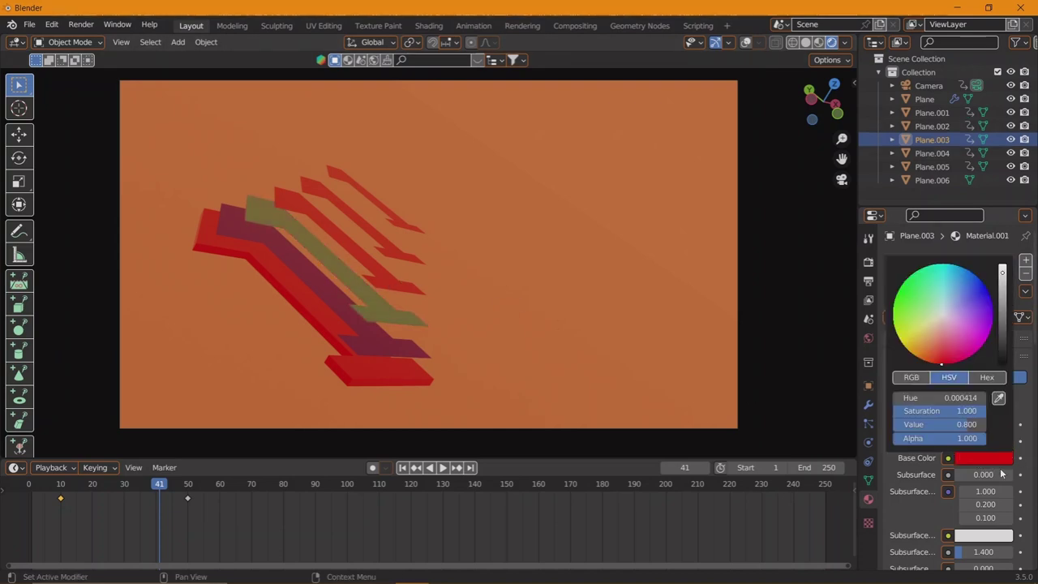
click(909, 276)
key(Escape)
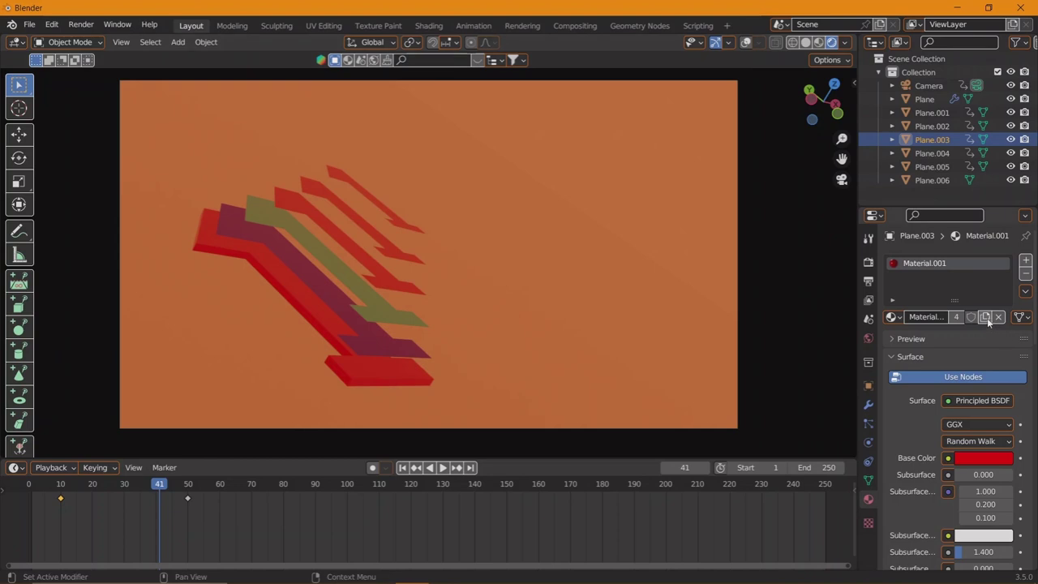
click(1014, 458)
drag(961, 285, 913, 274)
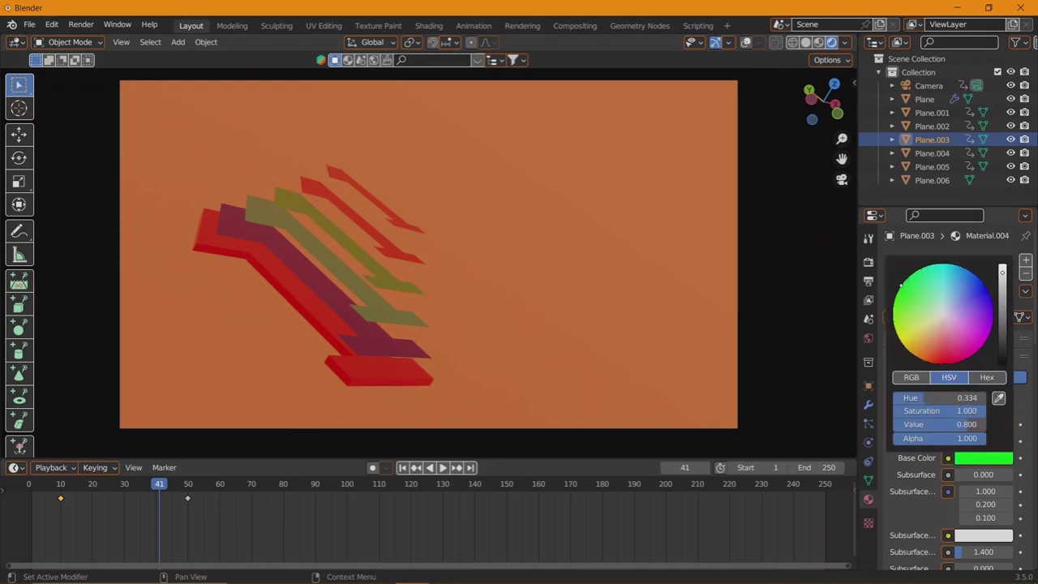
- Give Plane.004 its own material tinted yellow-green (hue 0.211), then rewind the timeline
click(397, 246)
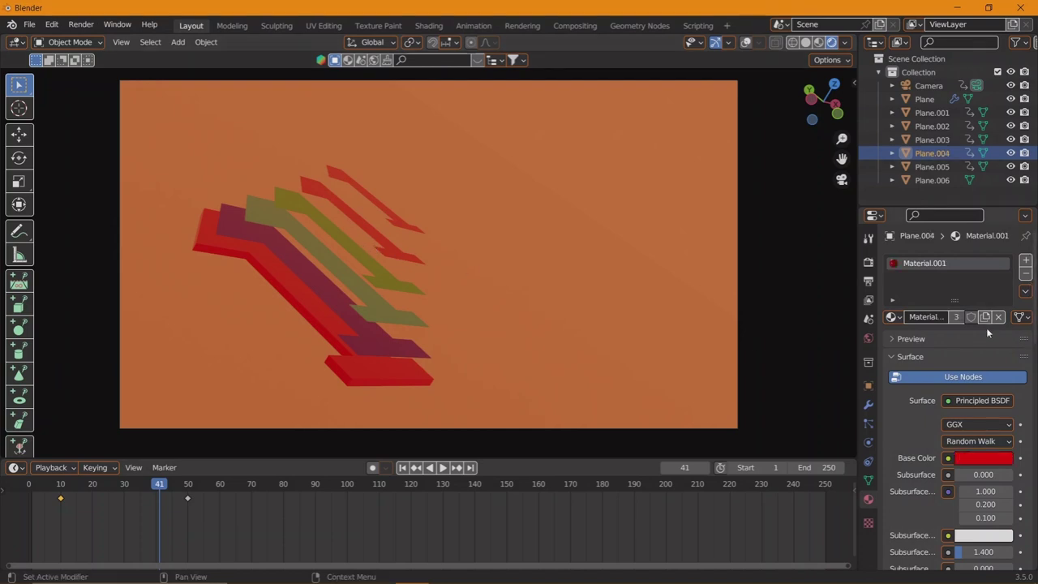
click(993, 456)
drag(937, 313, 893, 318)
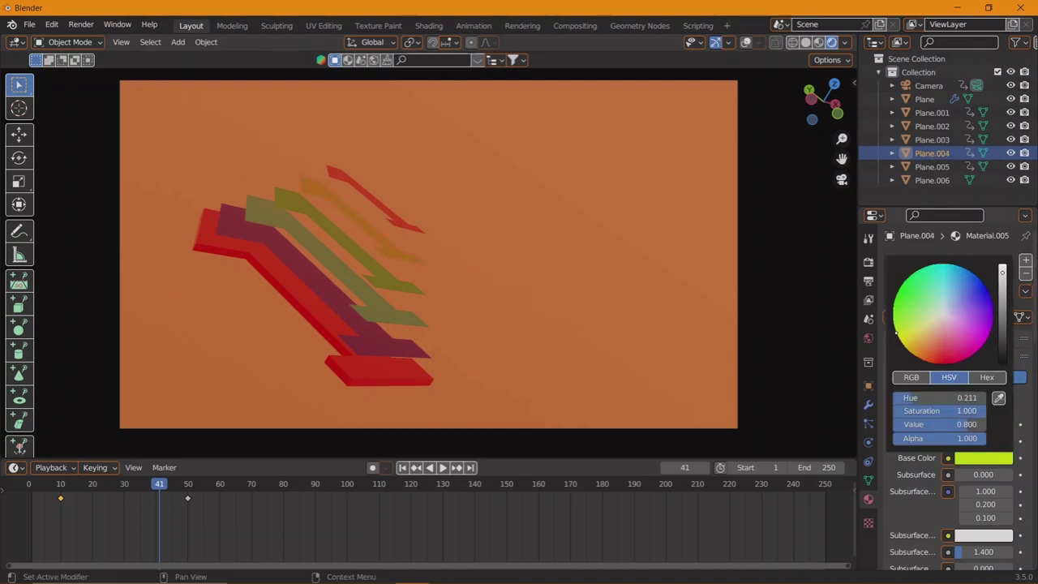
click(395, 225)
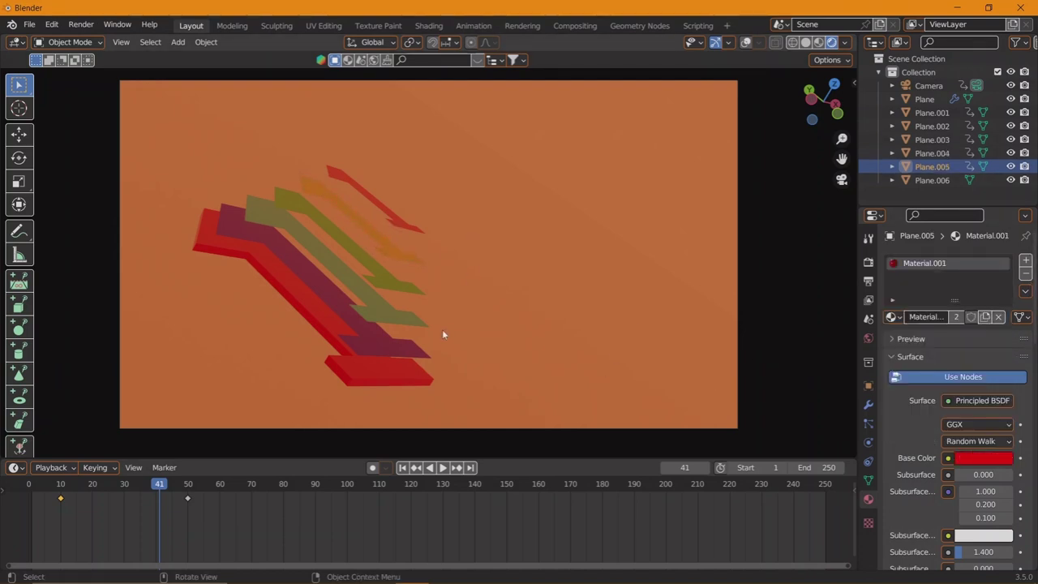
click(33, 490)
- Play the recoloured animation from the start and return to frame 1
key(space)
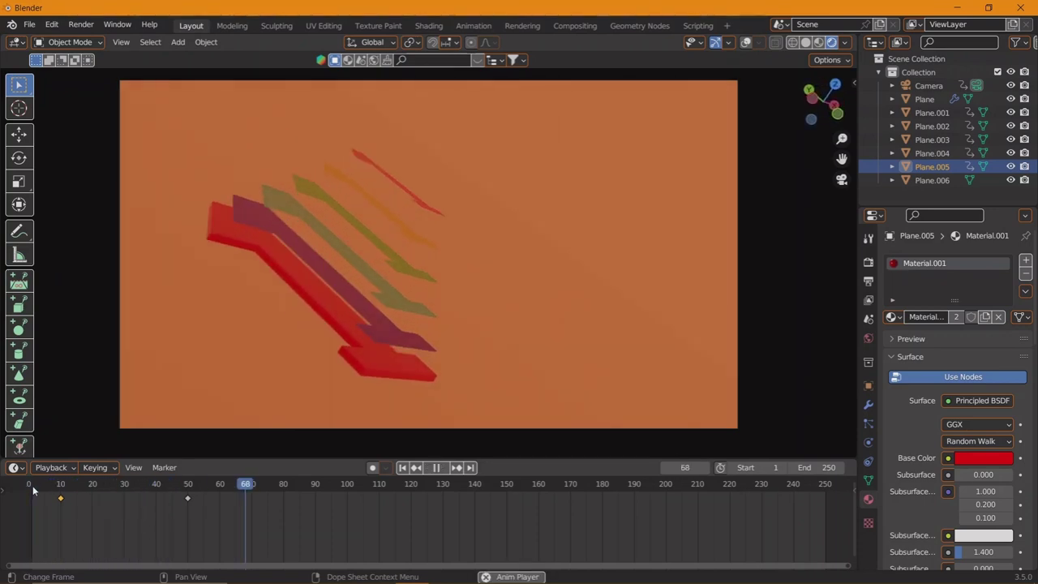
click(32, 490)
click(34, 490)
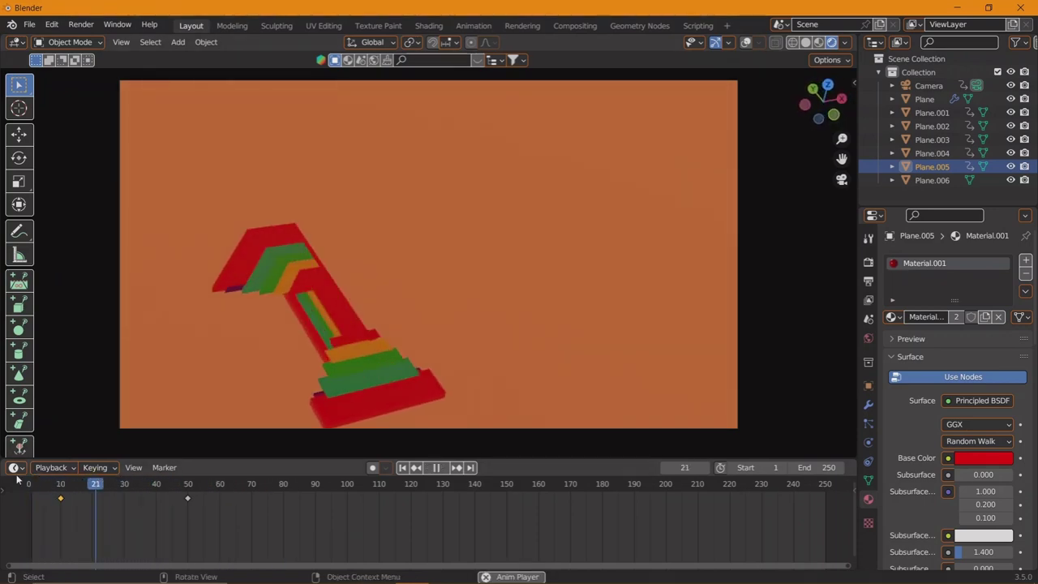
click(28, 487)
key(space)
click(31, 485)
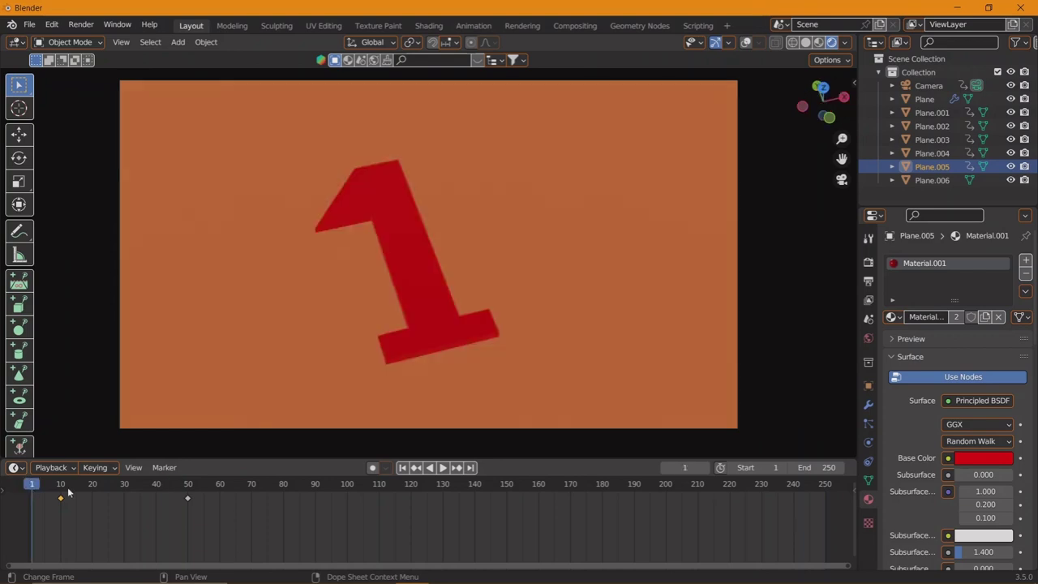
scroll(down, 3)
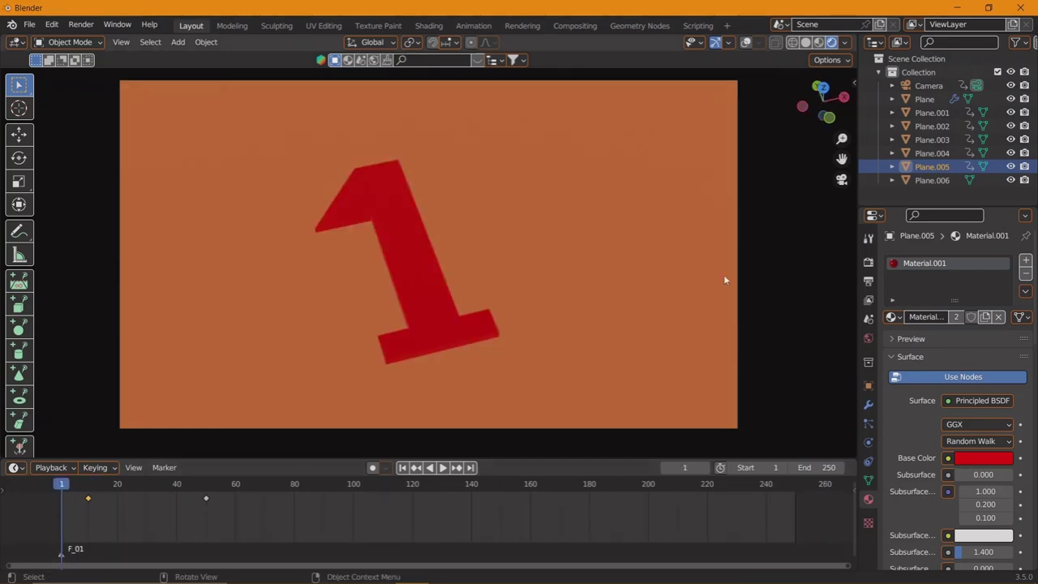
- With the Camera selected, add a timeline marker at frame 51
click(929, 85)
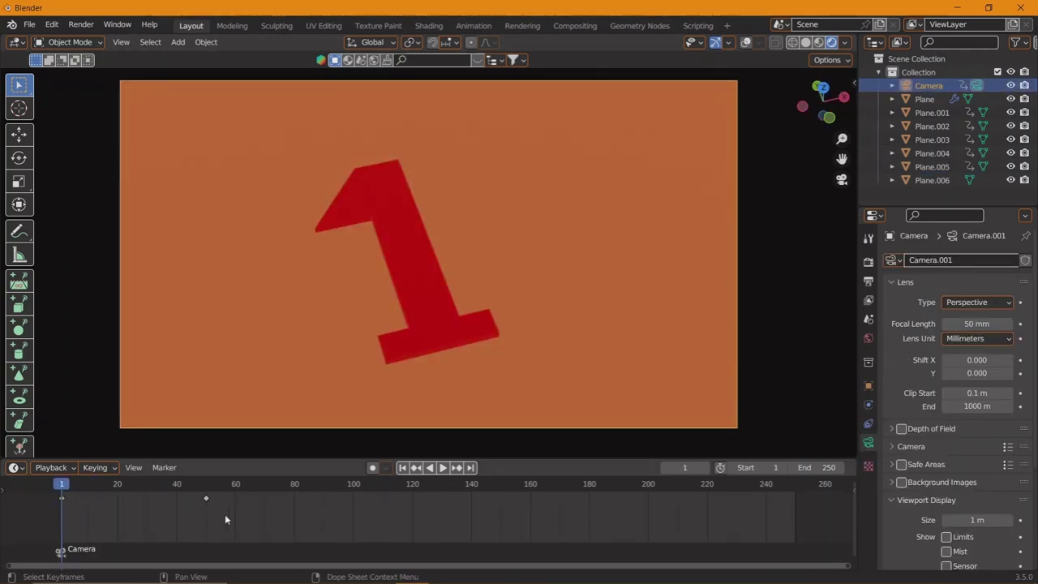
click(208, 485)
drag(204, 485, 209, 485)
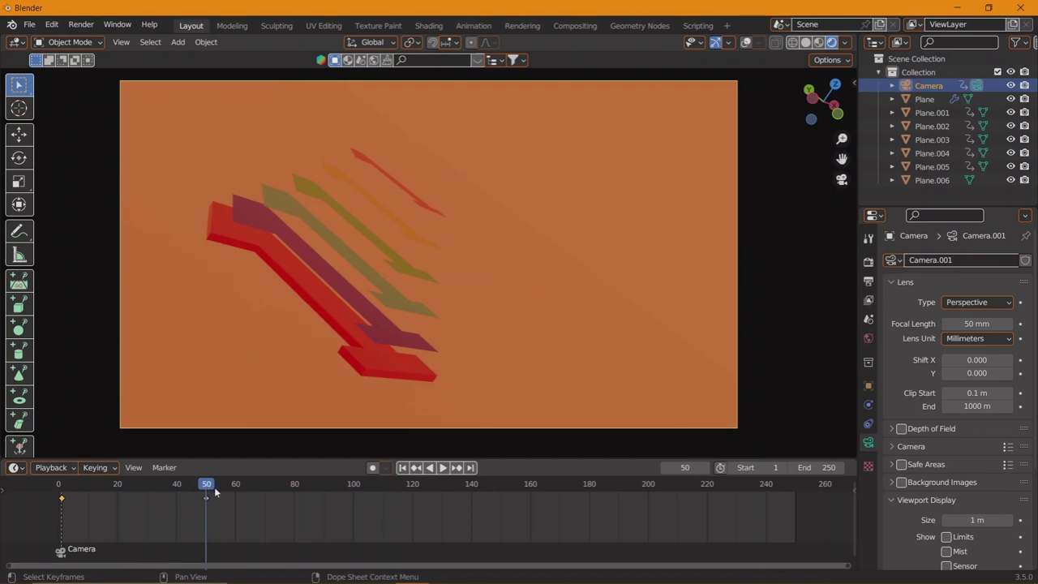
key(m)
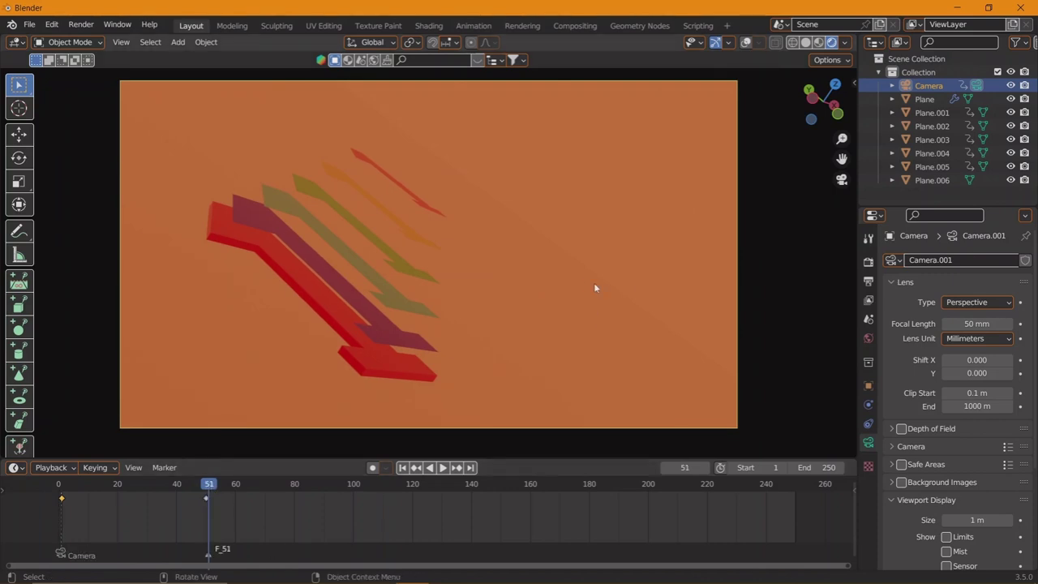
- Add a new camera, bind it to the frame marker, and scrub to frame 54
key(shift+a)
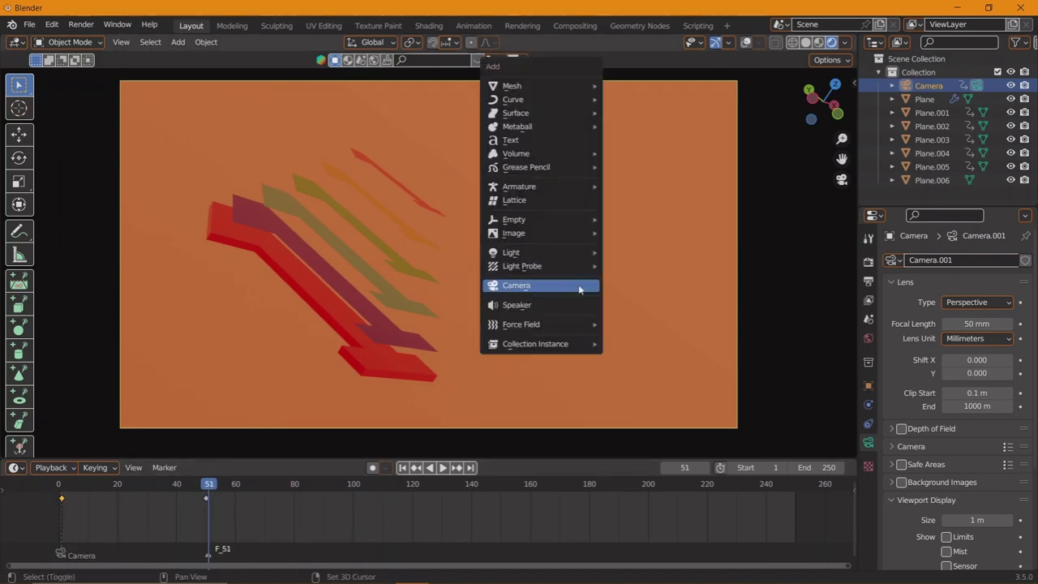
click(579, 287)
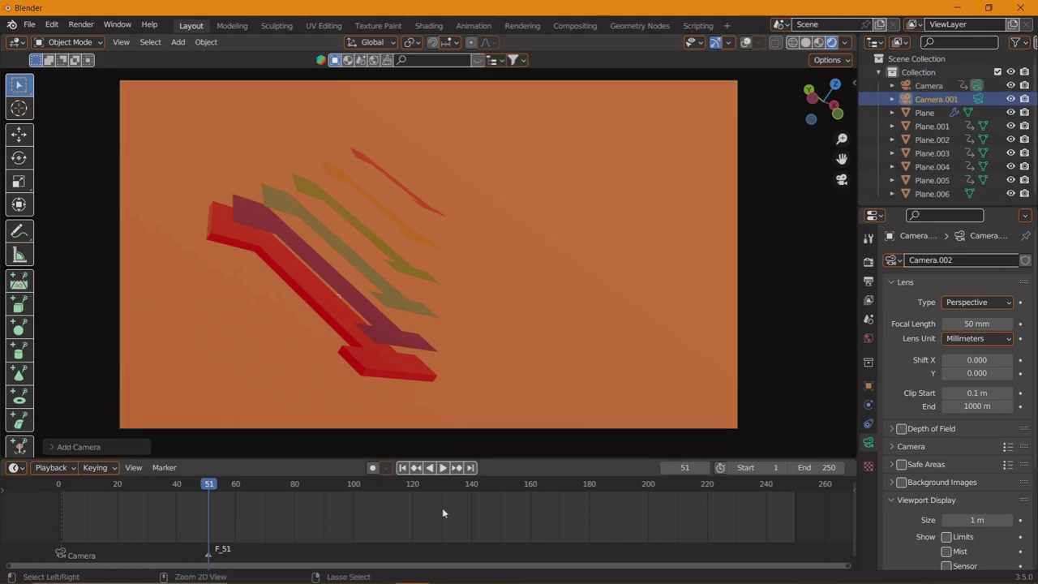
key(ctrl+b)
drag(210, 486, 203, 487)
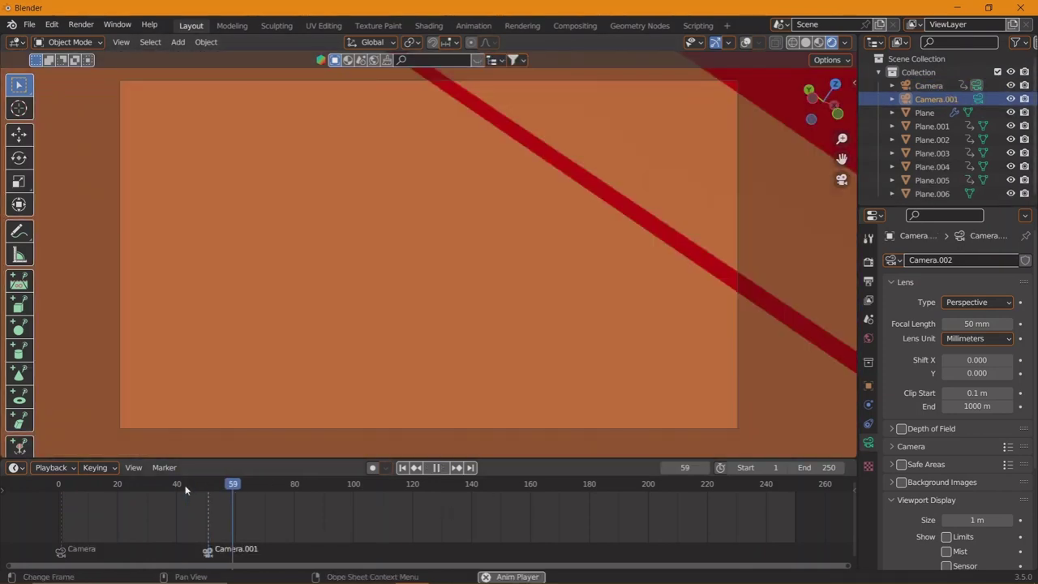
click(217, 486)
- Scale the orange ground plane Plane.006 up to about double size
drag(508, 292, 460, 319)
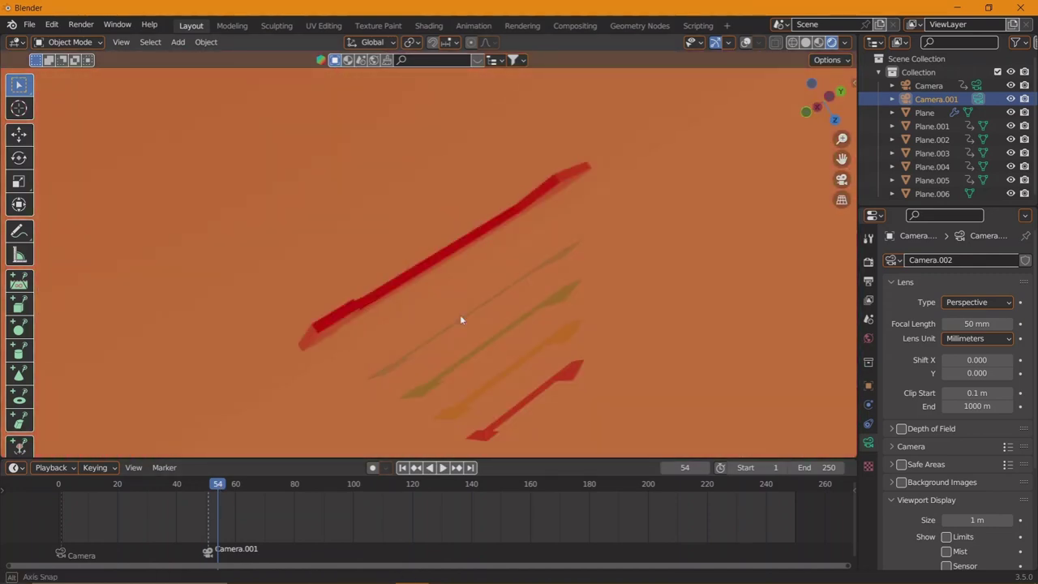
drag(459, 319, 555, 348)
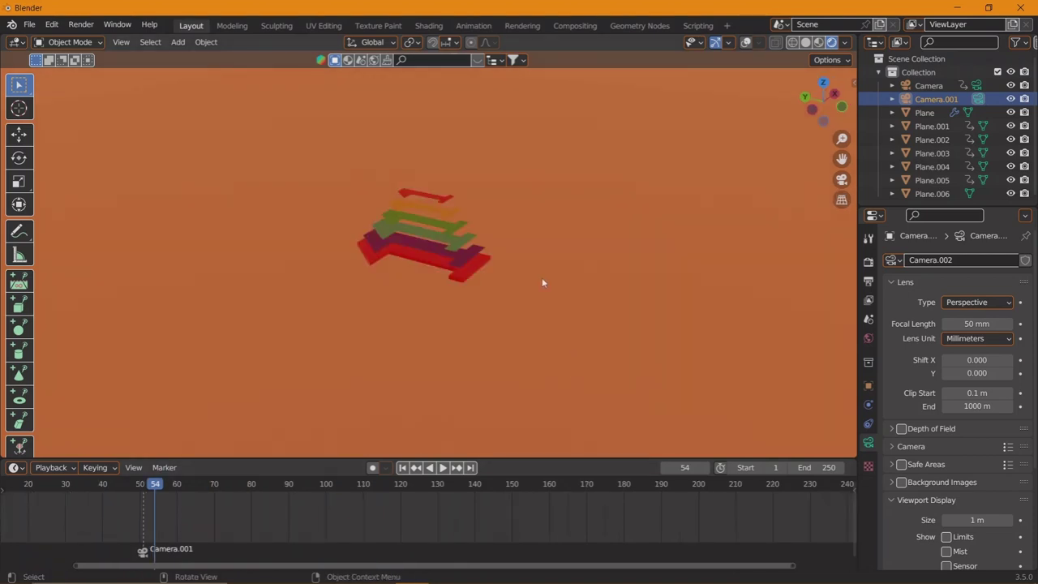
drag(543, 283, 486, 309)
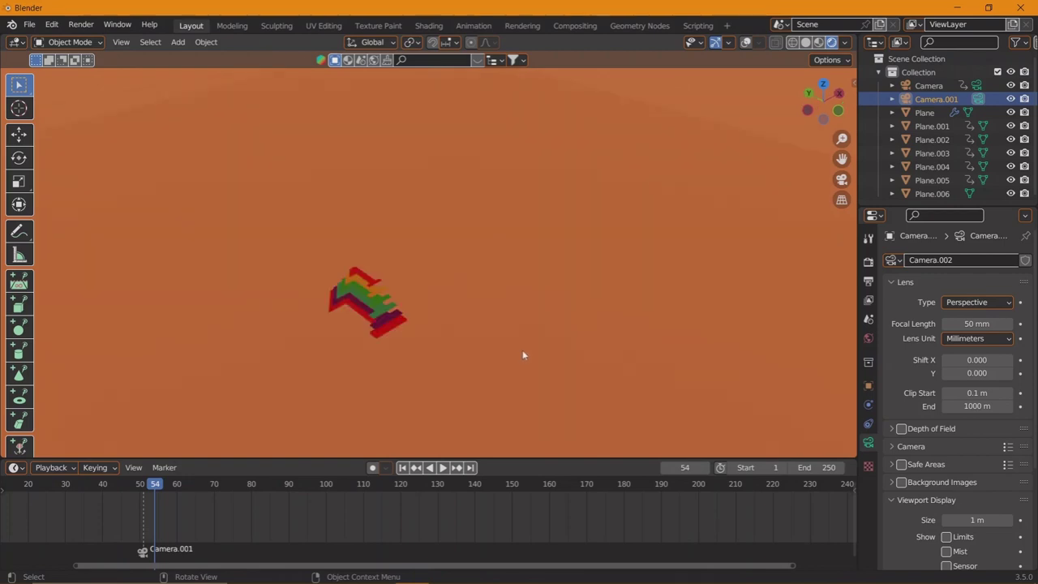
click(496, 337)
key(s)
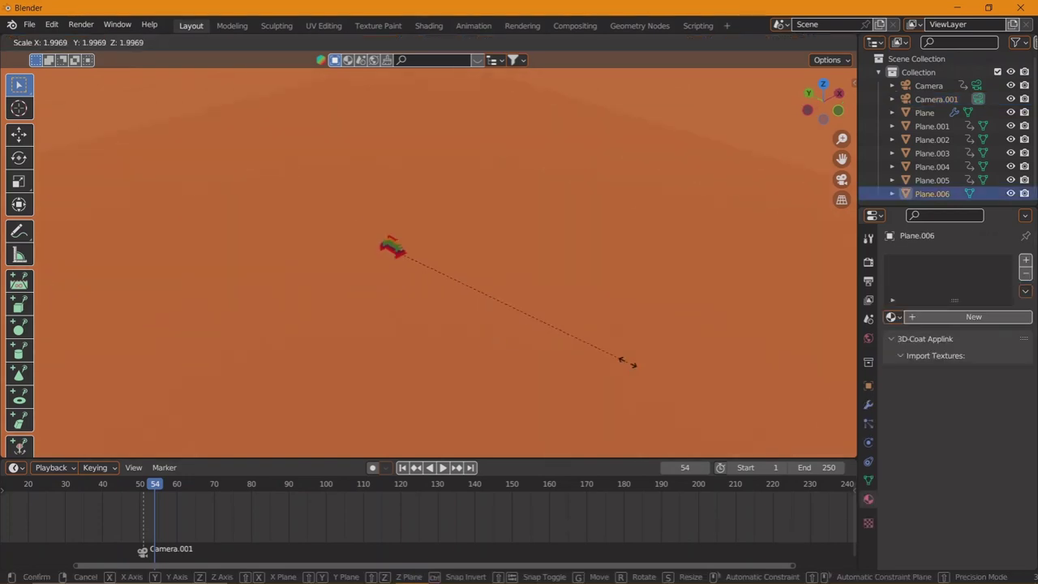
click(736, 393)
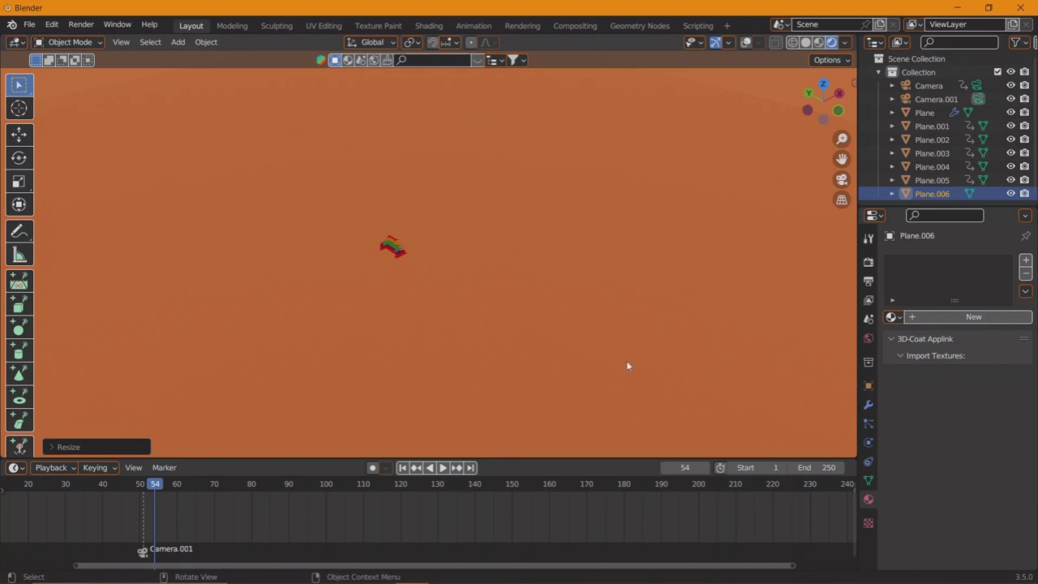
- Zoom in and switch to the top view of the scene
scroll(up, 3)
scroll(up, 3)
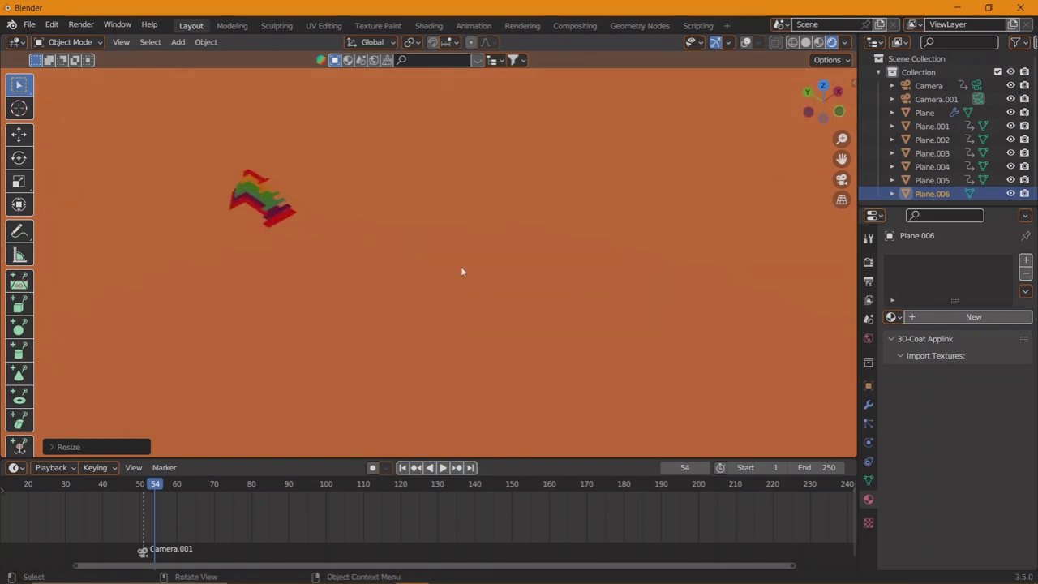
drag(462, 271, 647, 254)
key(KP_7)
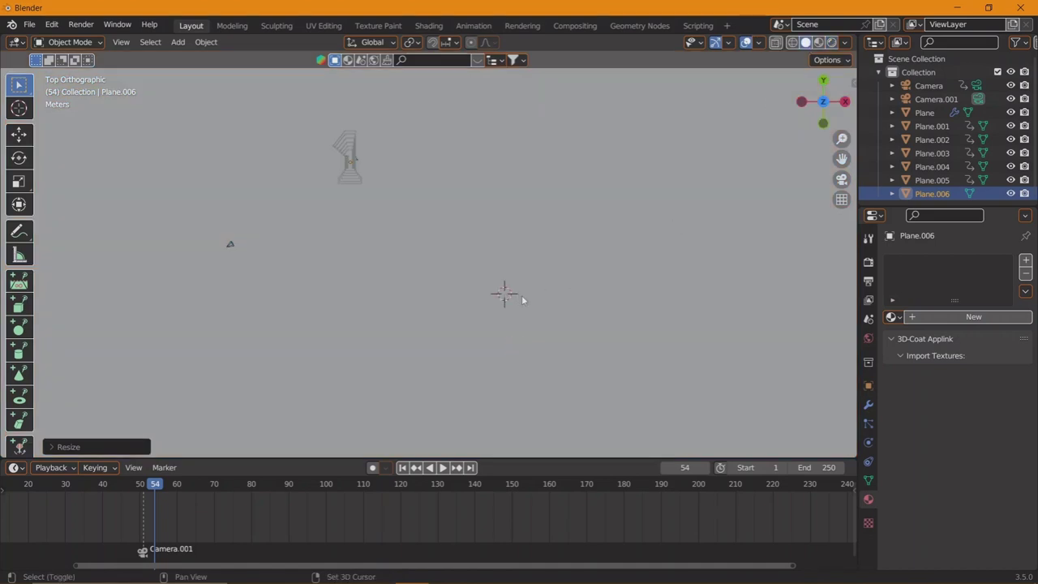
- Add a text object, replace its placeholder text with 2, and resize it
key(shift+a)
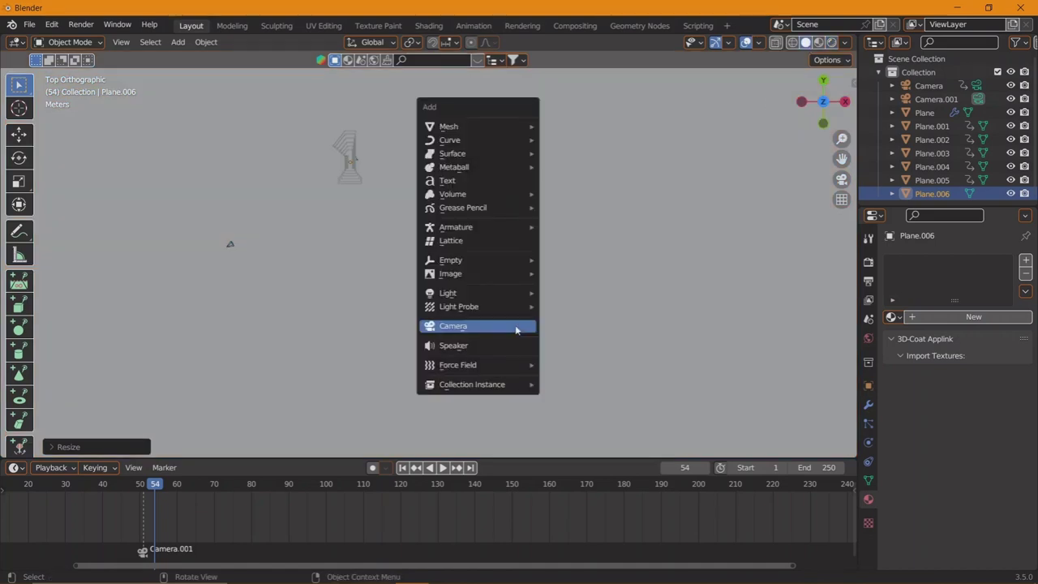
click(487, 191)
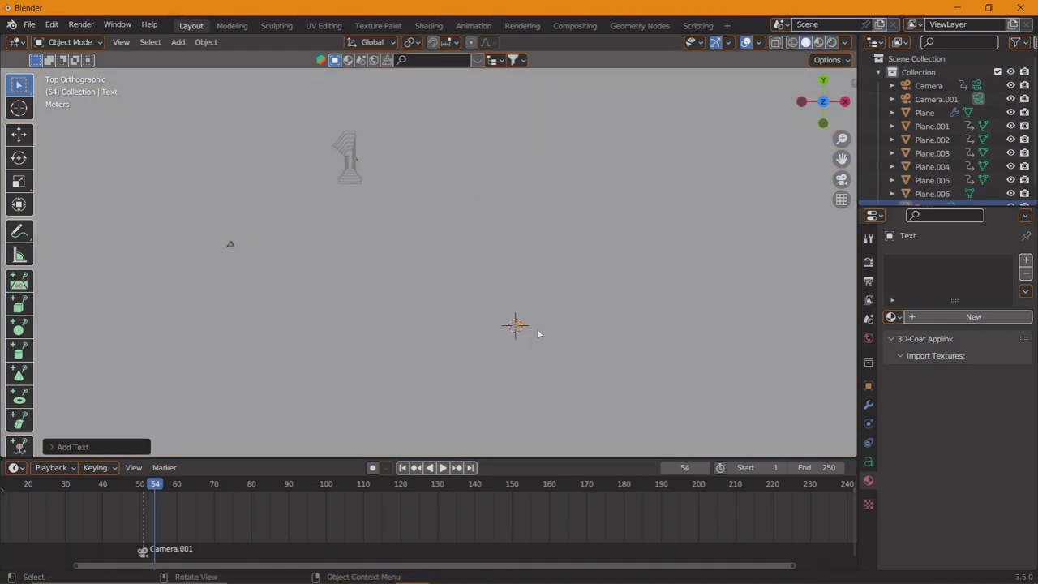
key(KP_Decimal)
key(Tab)
key(BackSpace)
key(BackSpace)
key(BackSpace)
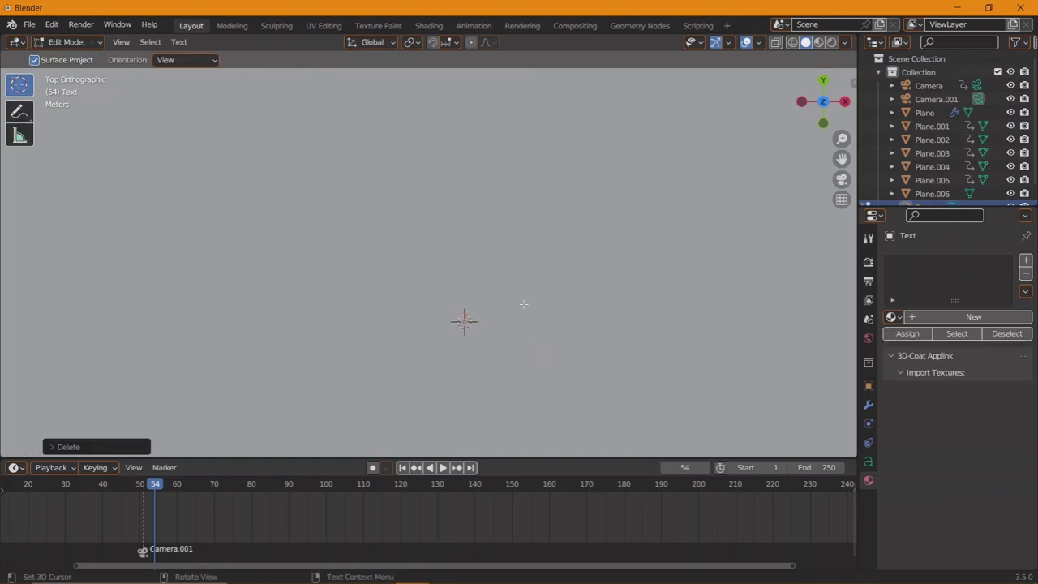
key(Tab)
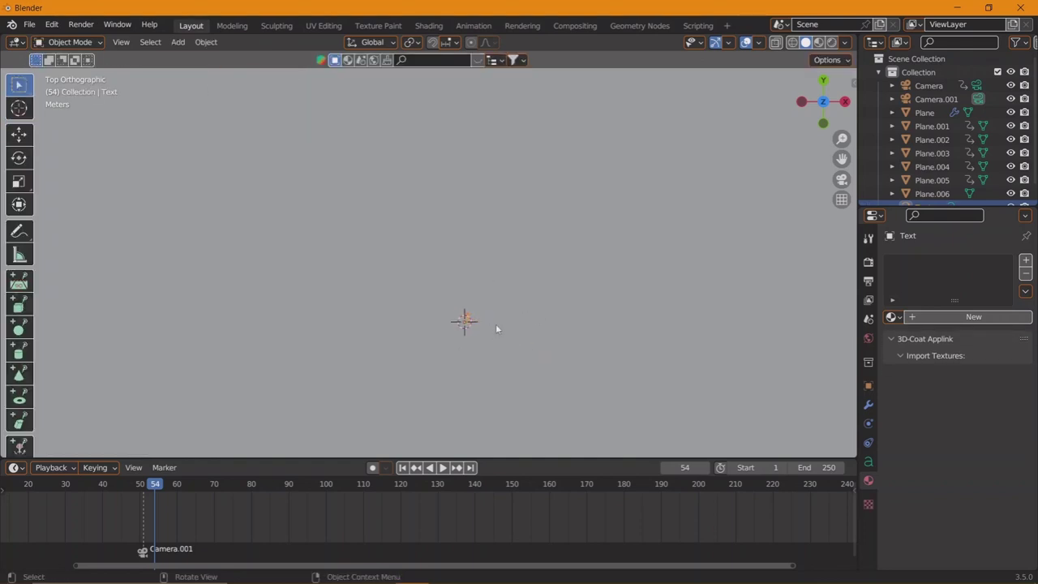
key(s)
click(487, 324)
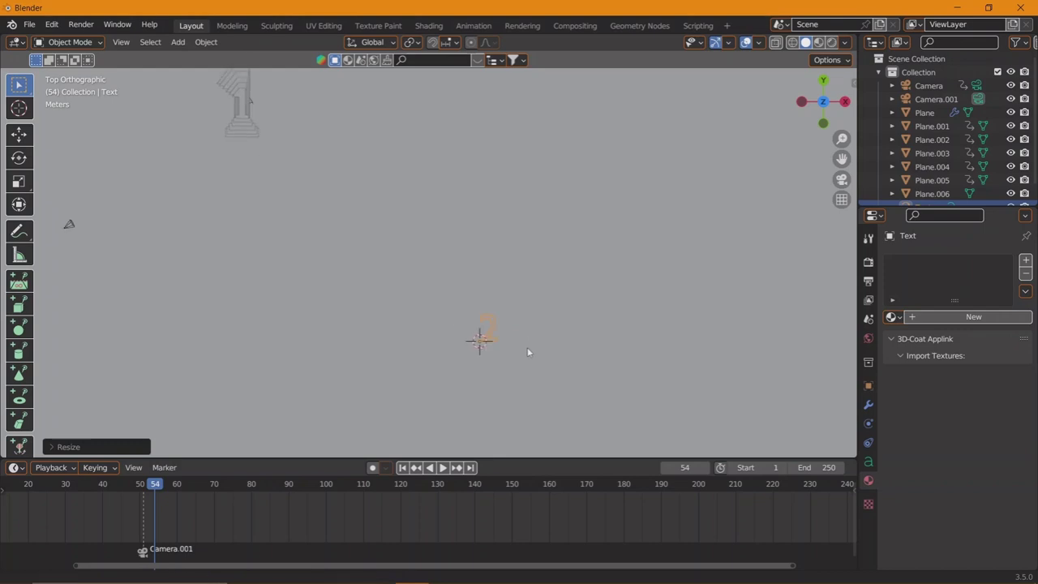
- Set the text alignment to Center horizontally and Middle vertically
click(869, 461)
click(978, 470)
click(972, 485)
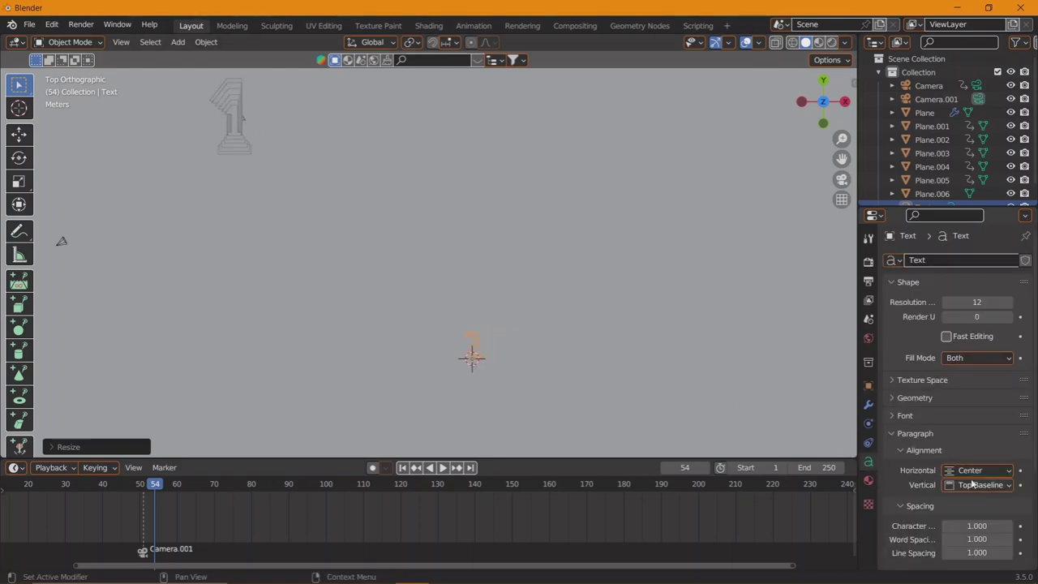
click(972, 484)
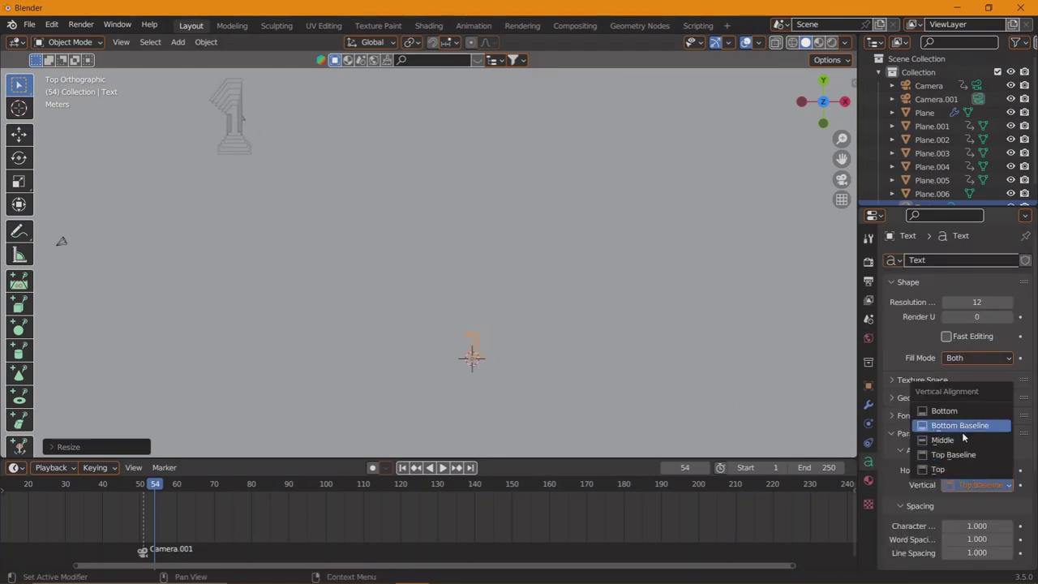
click(949, 470)
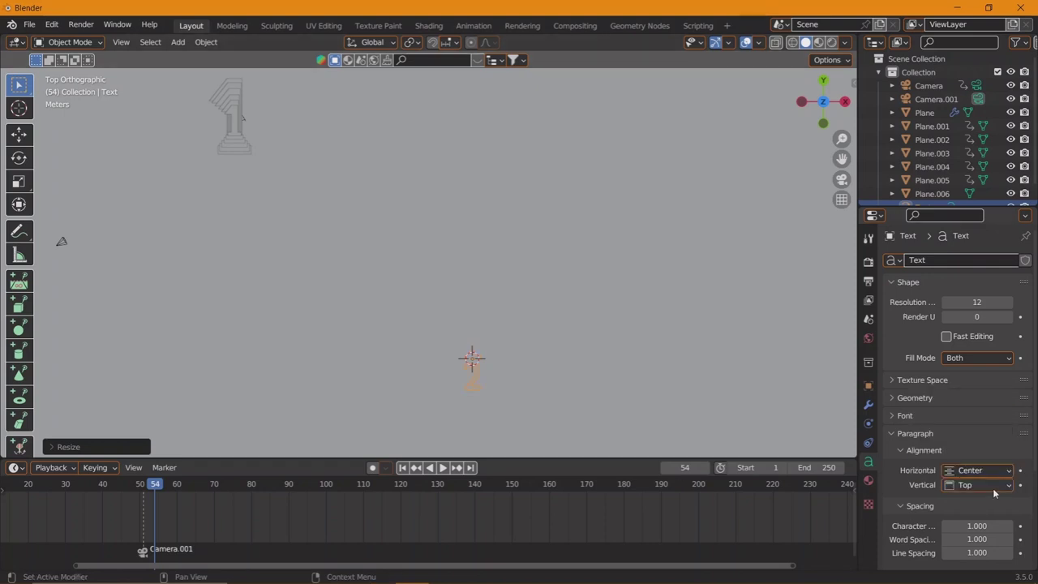
click(991, 486)
click(957, 438)
click(970, 470)
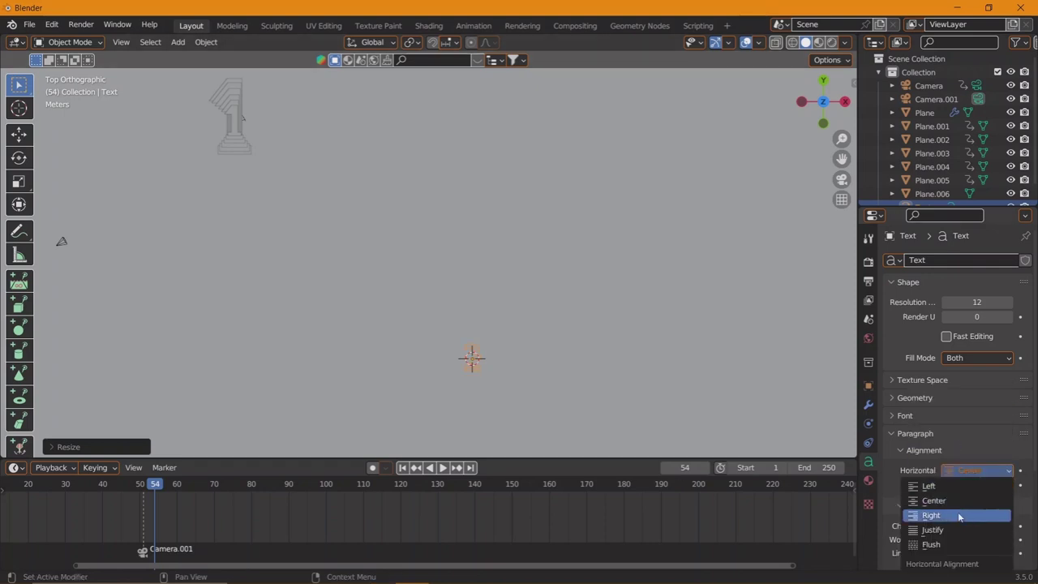
click(949, 501)
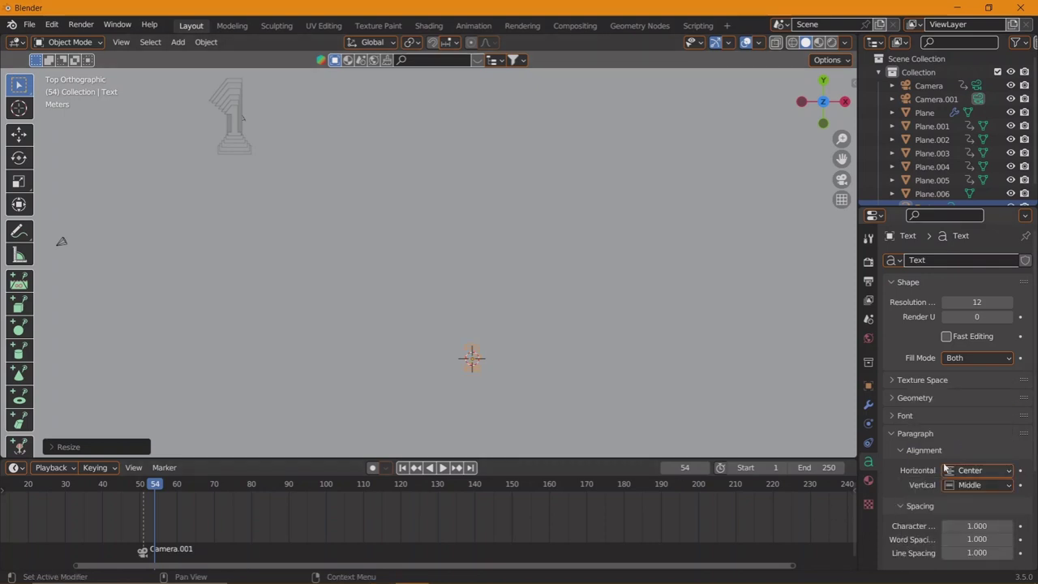
- Load Arial Black as the regular font and enlarge the 2
click(906, 415)
click(1007, 436)
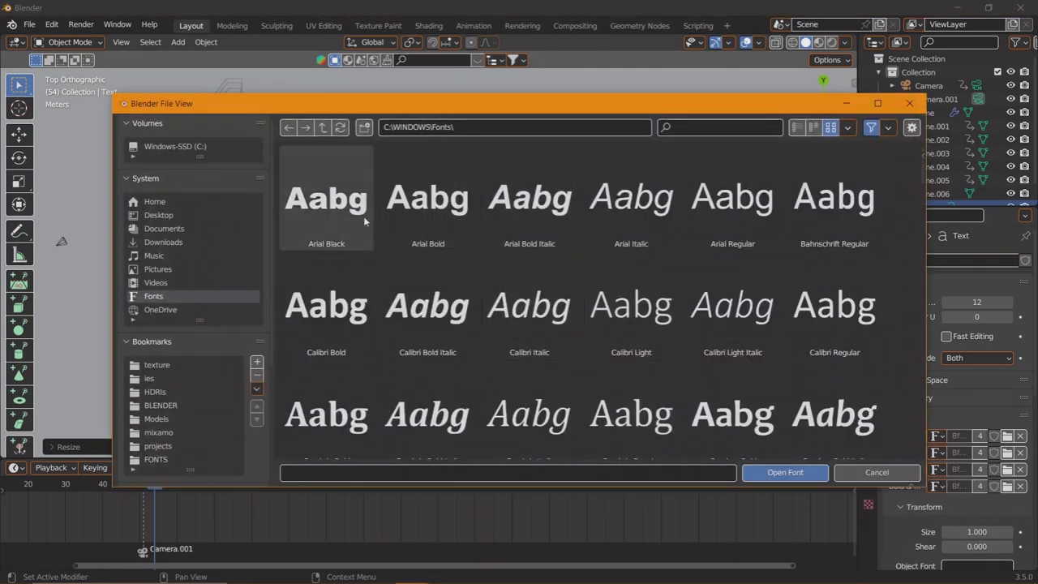
double_click(349, 210)
key(s)
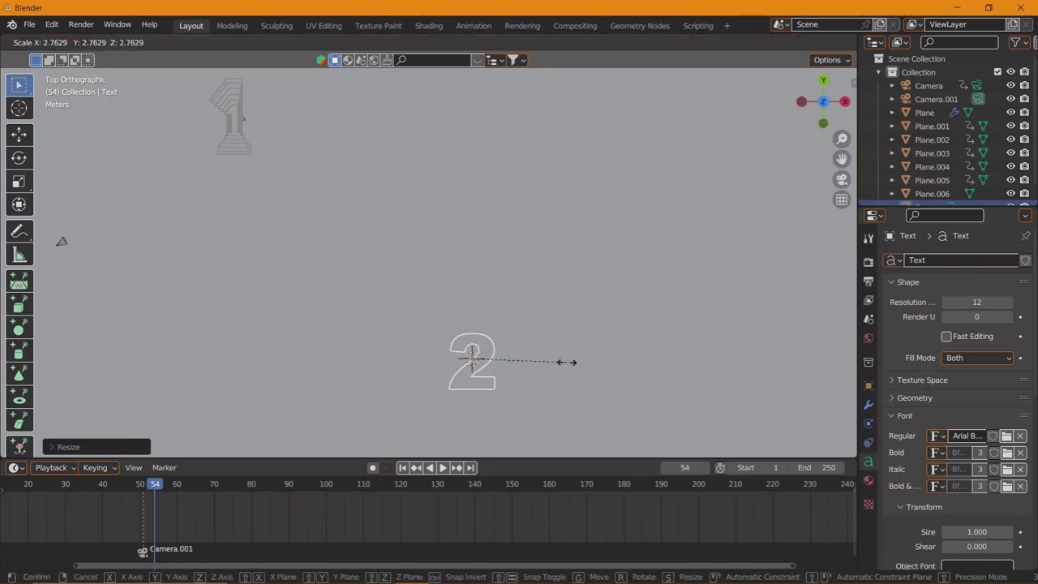
click(526, 372)
key(ctrl+z)
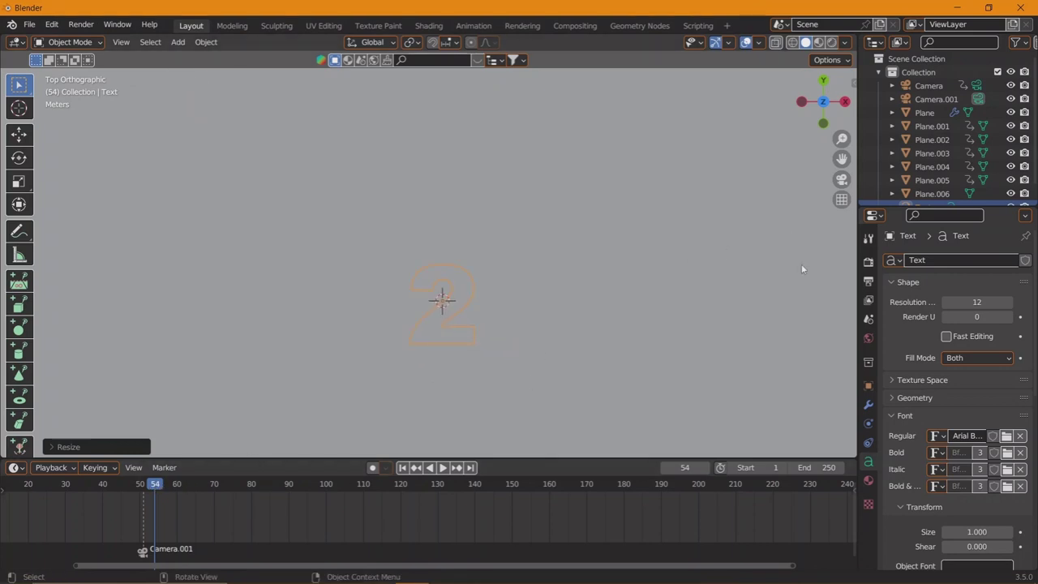
- Select Plane through Plane.006 in the Outliner
click(925, 113)
scroll(down, 3)
click(939, 178)
- Move the planes into a new collection named '1' and place it above Collection
scroll(up, 3)
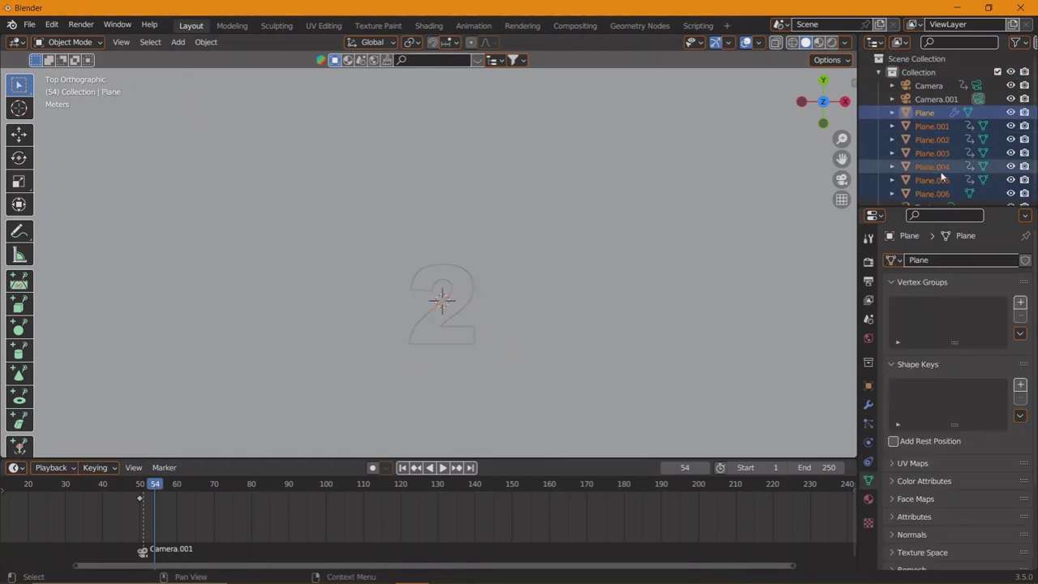
key(m)
click(935, 167)
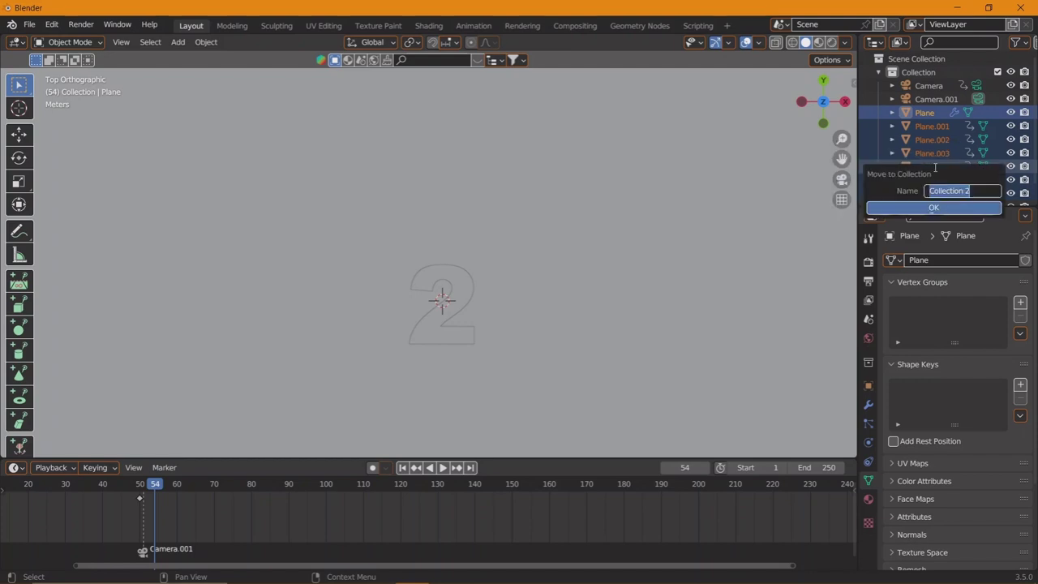
text(1)
key(Return)
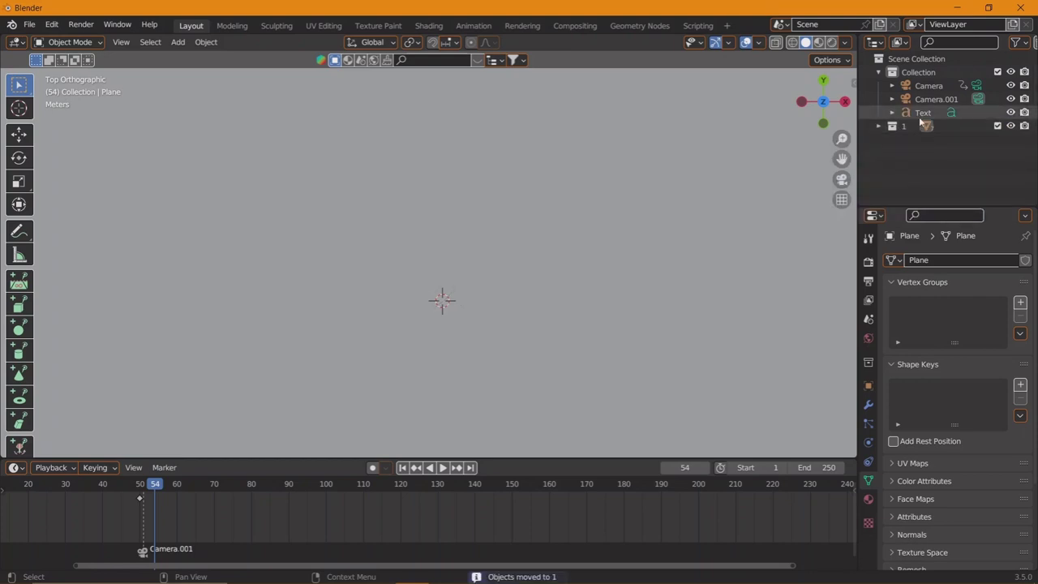
click(923, 113)
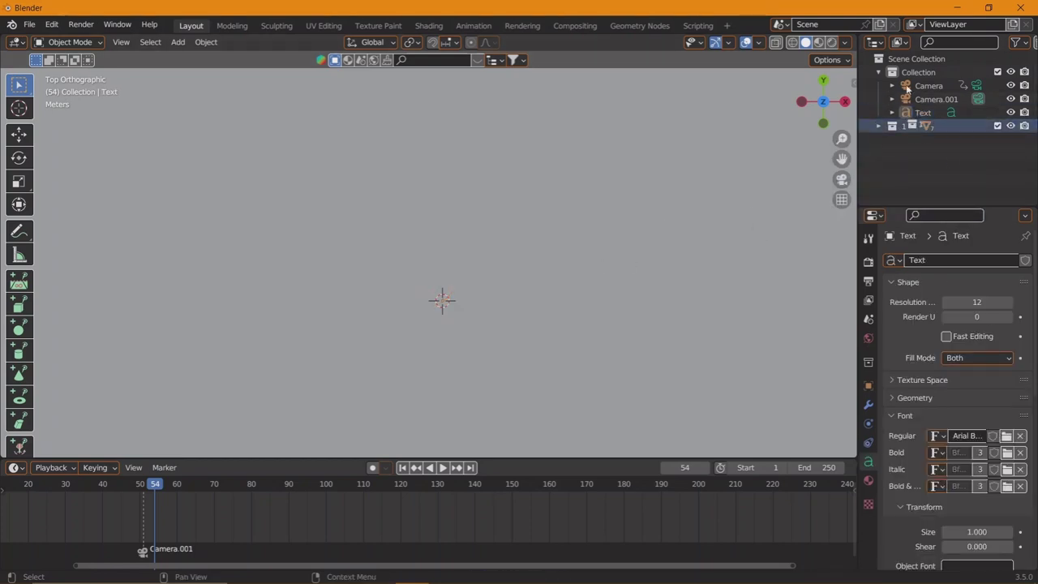
drag(910, 90, 908, 77)
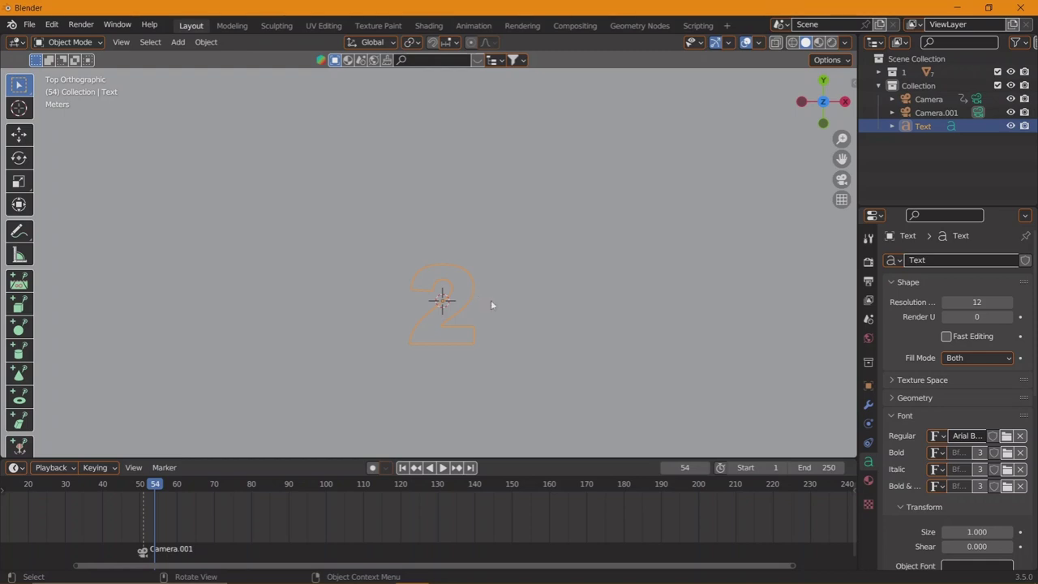
- Try a linked copy of the 2 with a planar resize, then cancel and undo it
scroll(down, 3)
key(alt+d)
key(Escape)
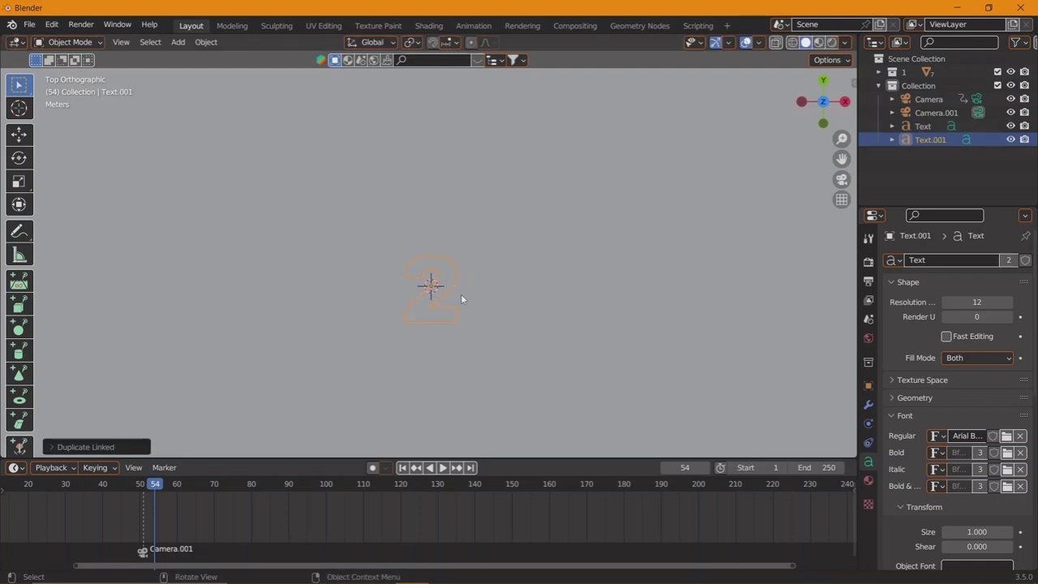
key(s)
key(shift+z)
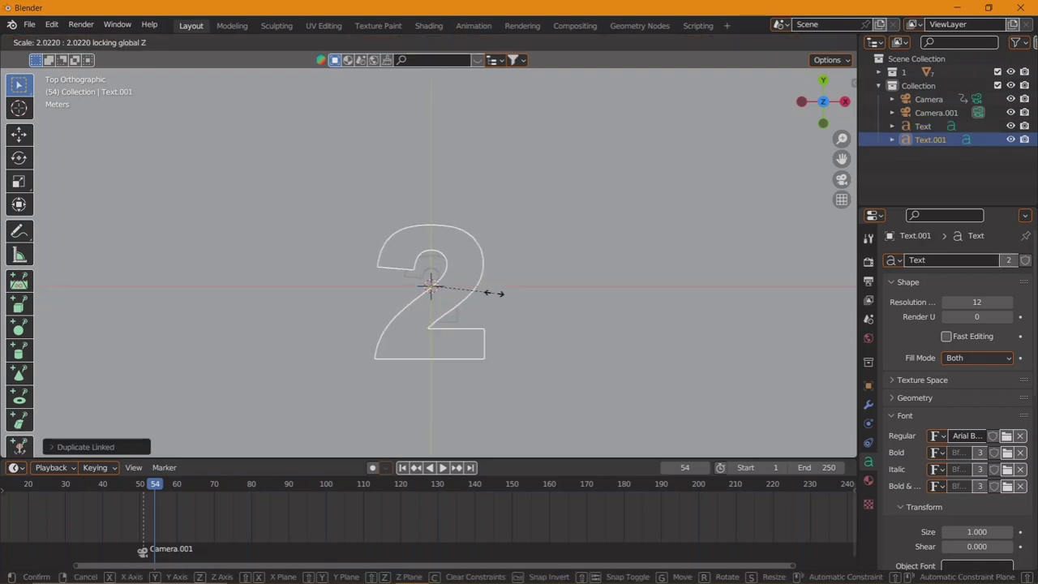
key(Escape)
key(ctrl+z)
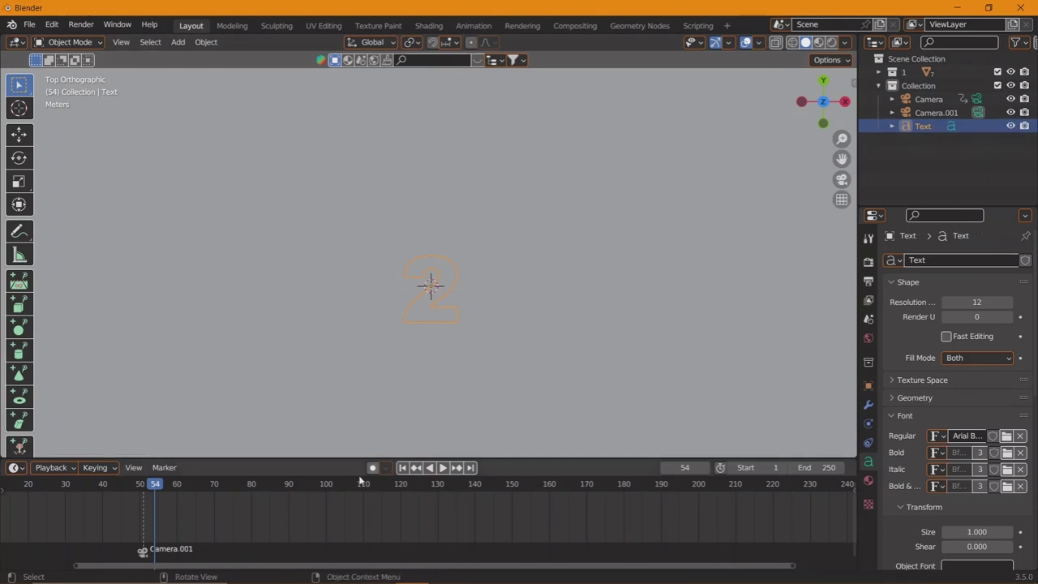
- At frame 52, create four in-place linked duplicates, Text.001–Text.004, then go to frame 100
click(147, 484)
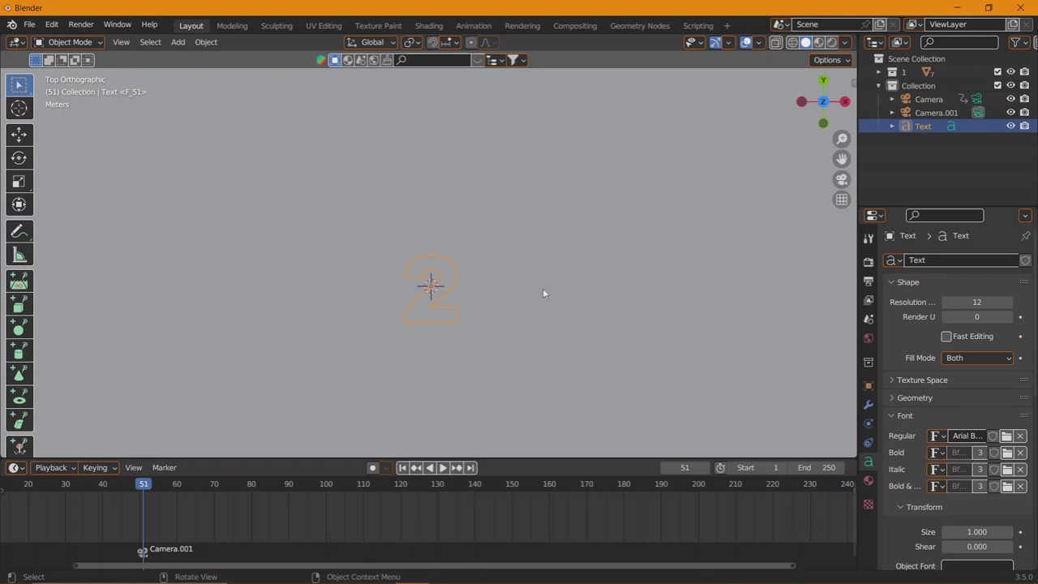
key(alt+d)
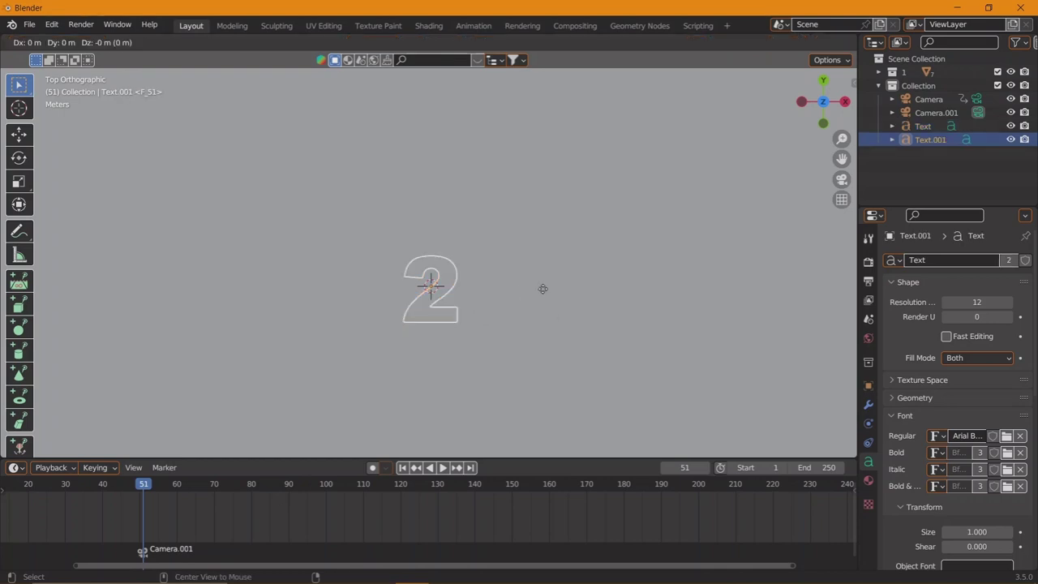
click(548, 289)
key(alt+d)
click(549, 289)
key(alt+d)
click(548, 290)
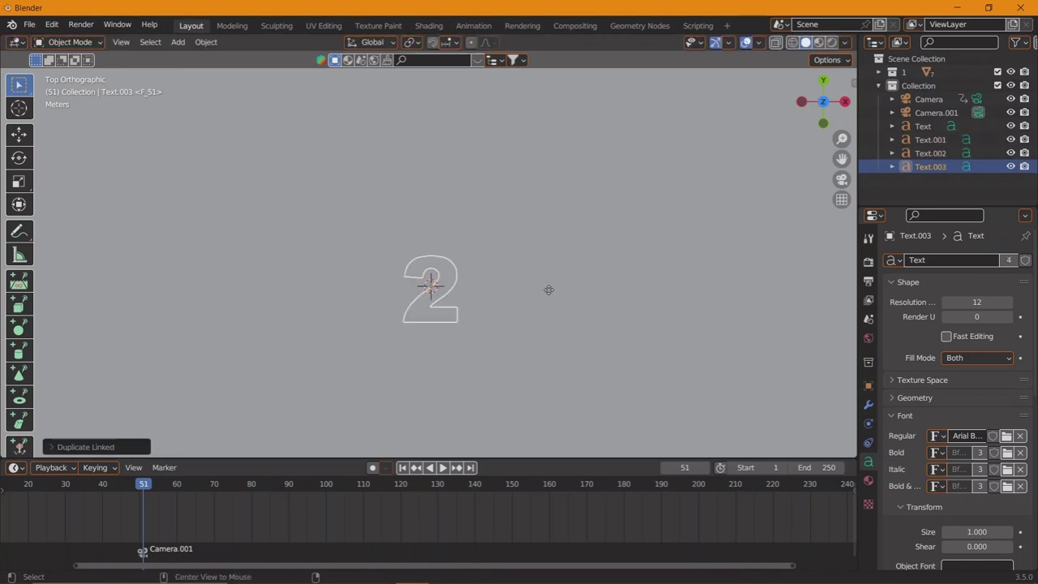
key(alt+d)
click(549, 292)
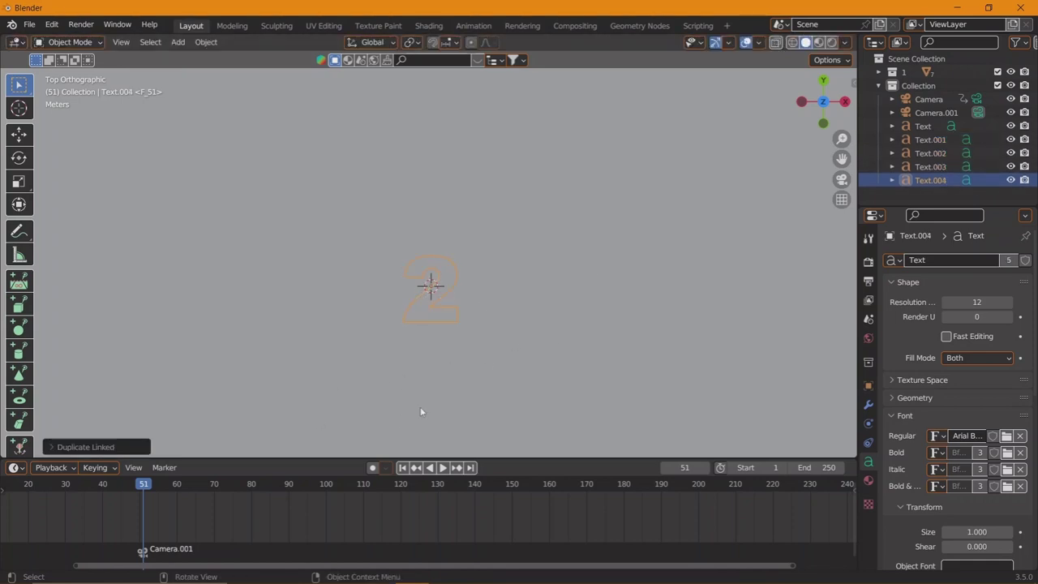
click(325, 484)
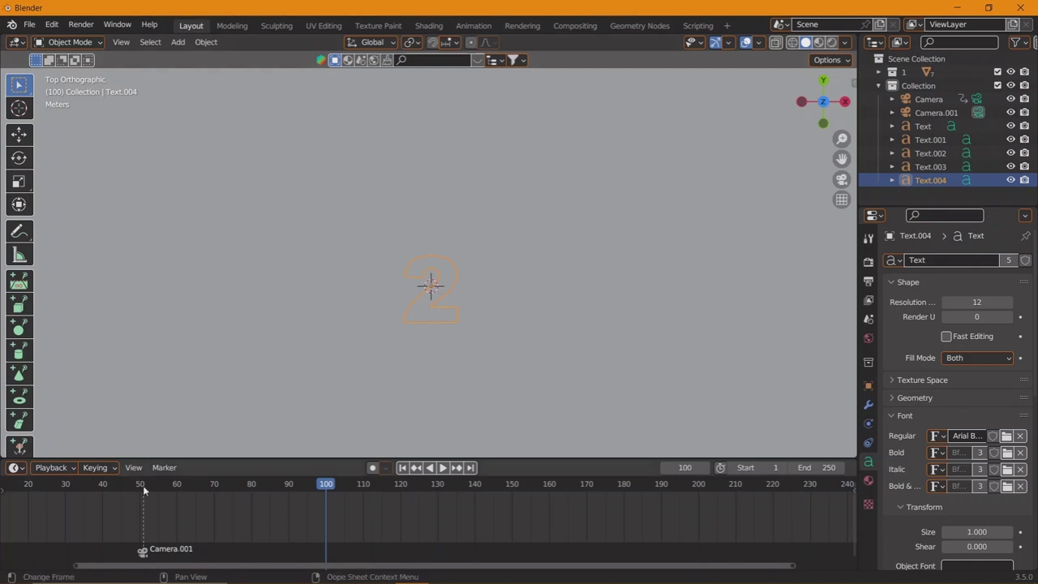
- At frame 51, enable Auto Keying and key location, rotation and scale on Text and Text.001
click(143, 484)
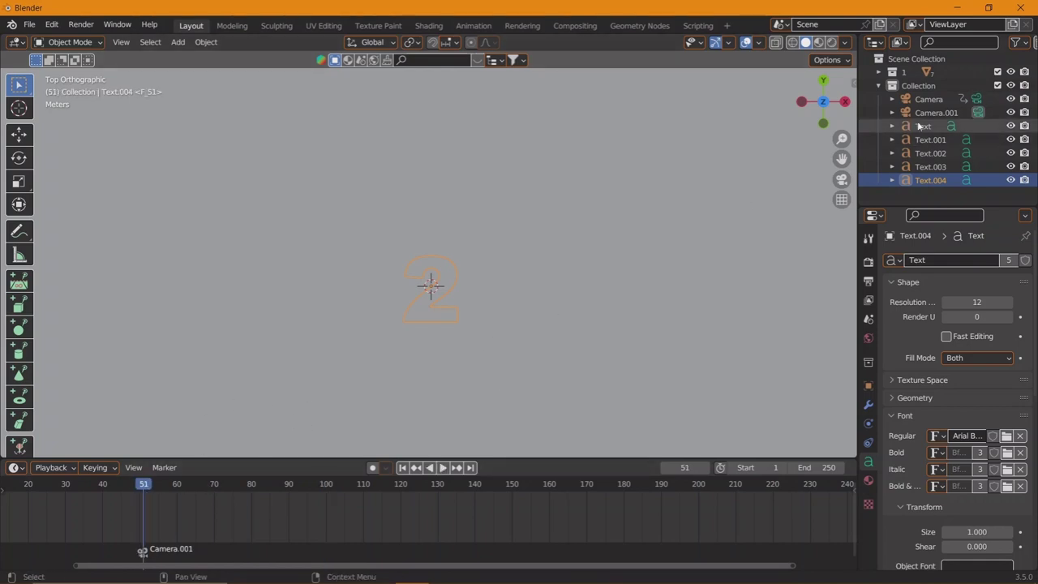
click(925, 126)
click(373, 467)
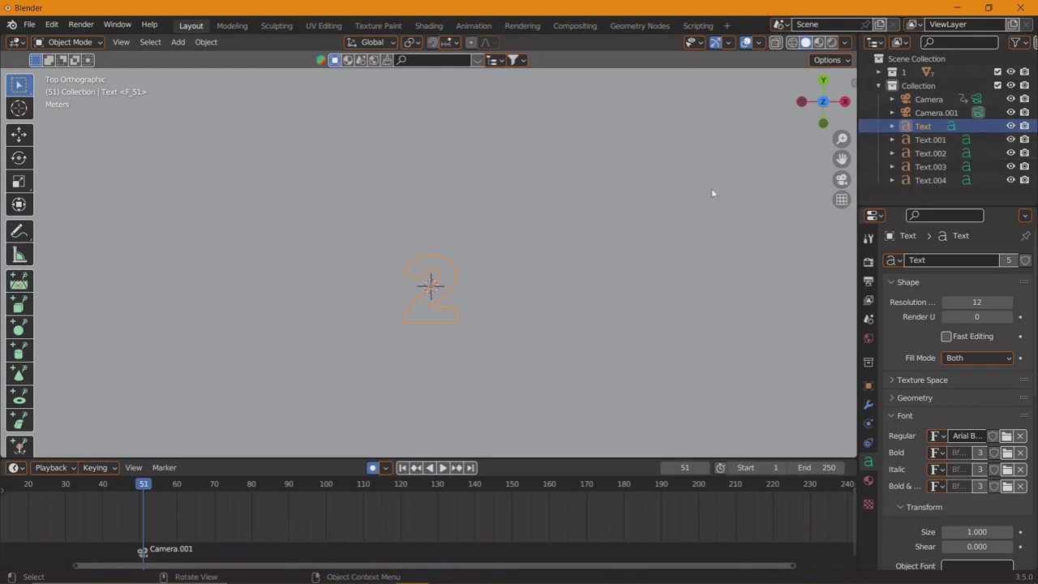
key(i)
click(711, 189)
click(931, 140)
key(i)
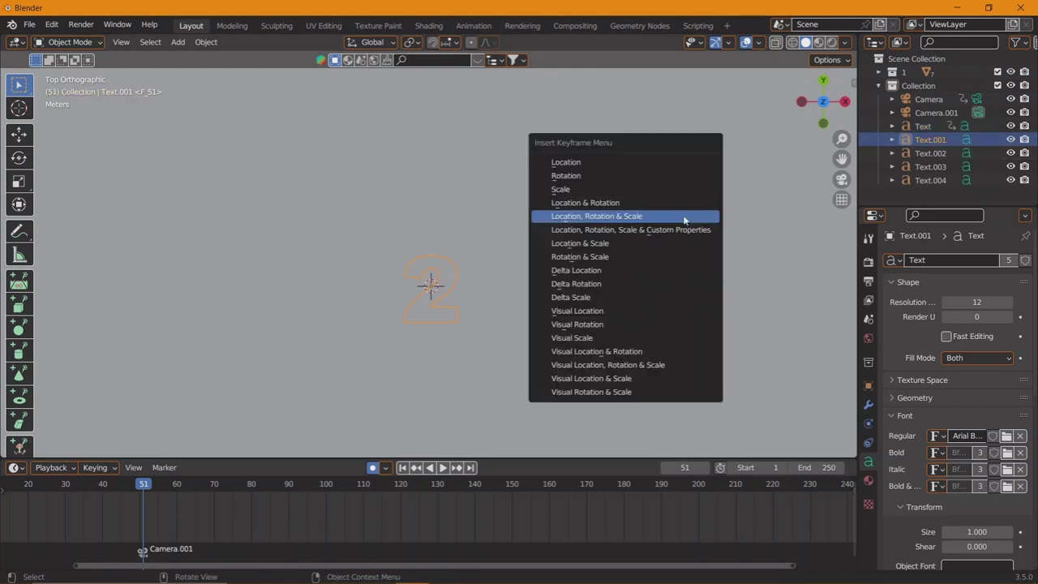
click(689, 216)
- Key location, rotation and scale on Text.002, Text.003 and Text.004, then return to frame 100
click(930, 154)
key(i)
click(715, 195)
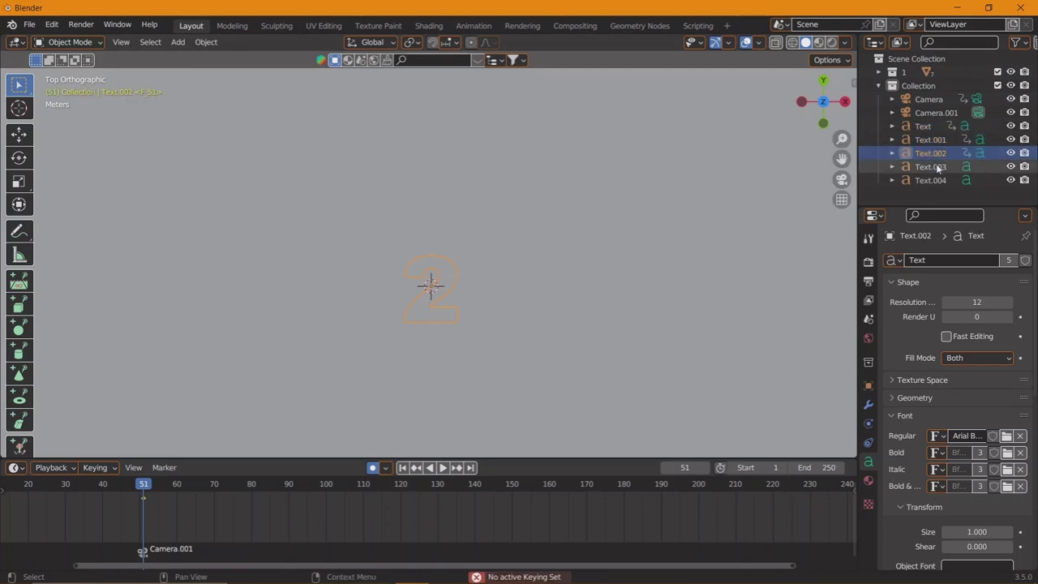
click(930, 166)
key(i)
click(799, 192)
click(933, 180)
key(i)
key(i)
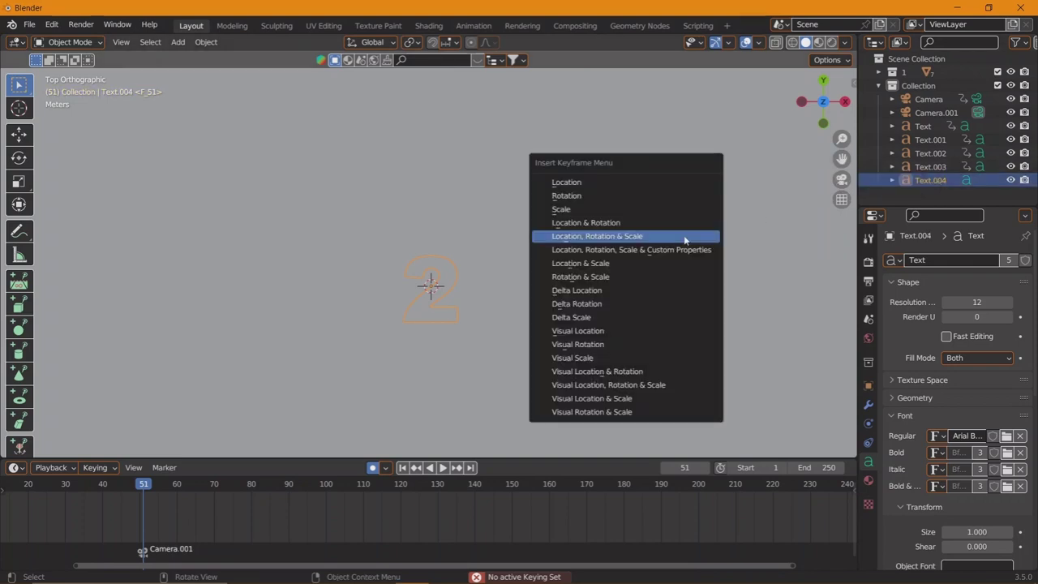
click(686, 235)
click(326, 489)
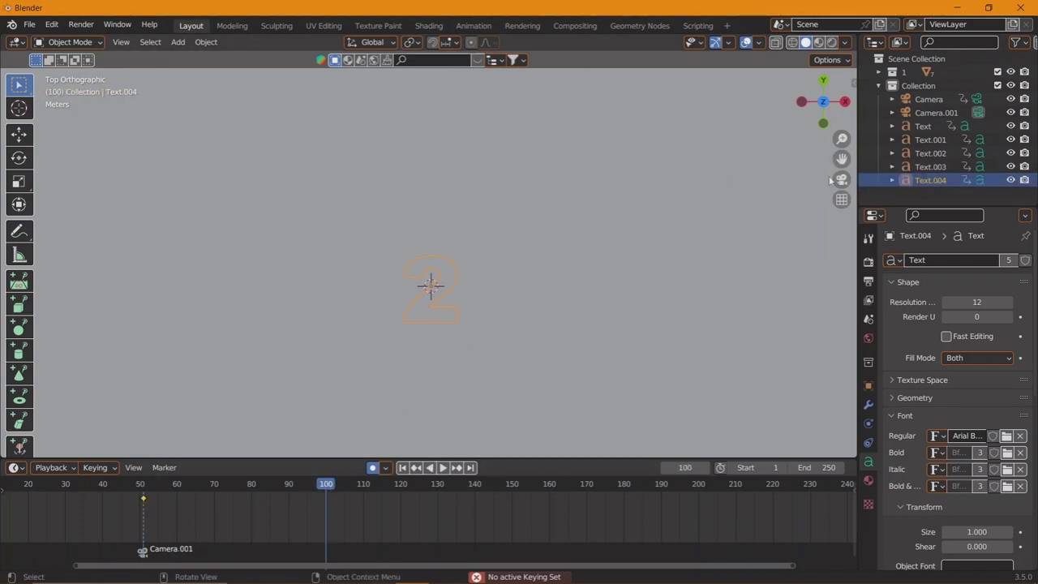
- Scale Text.001 to about twice and Text.002 to about three times size, excluding Z
click(922, 127)
click(929, 140)
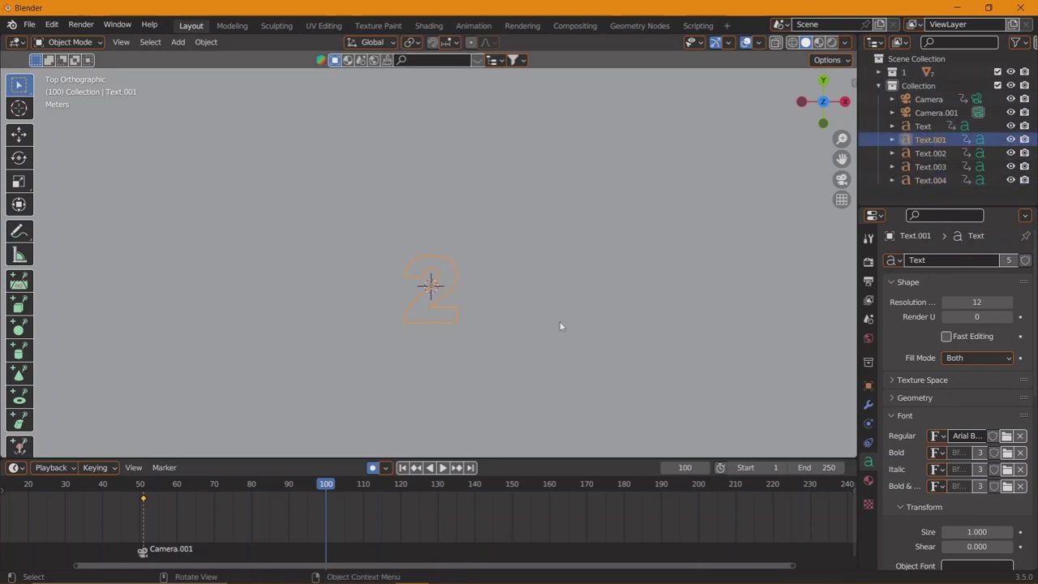
key(s)
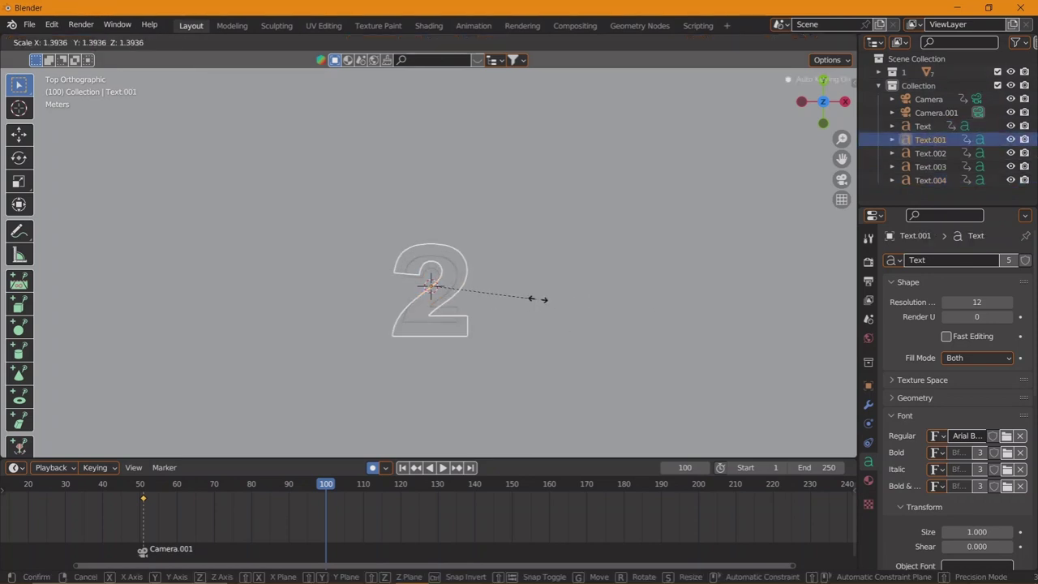
key(shift+z)
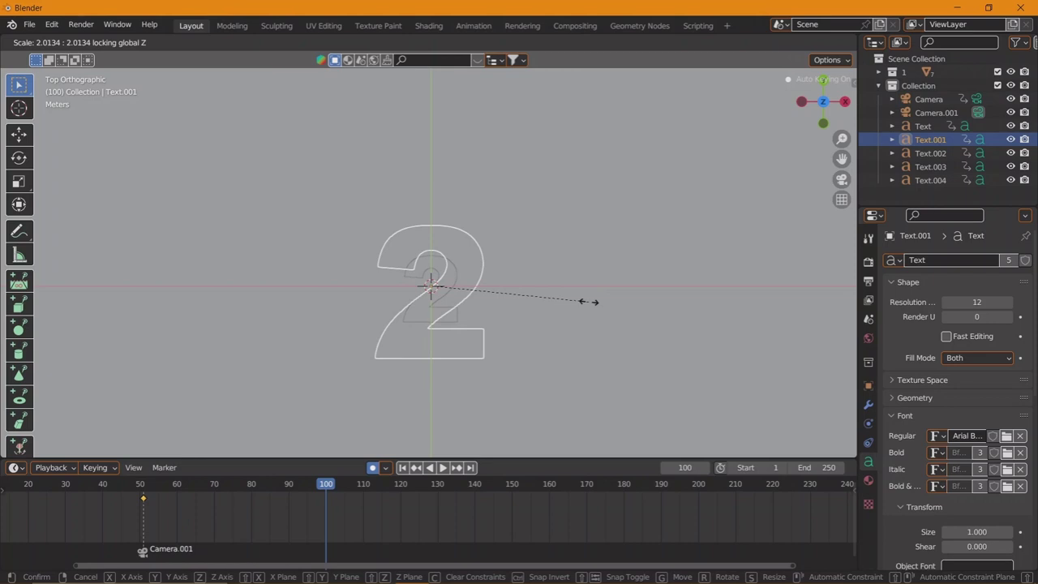
click(589, 301)
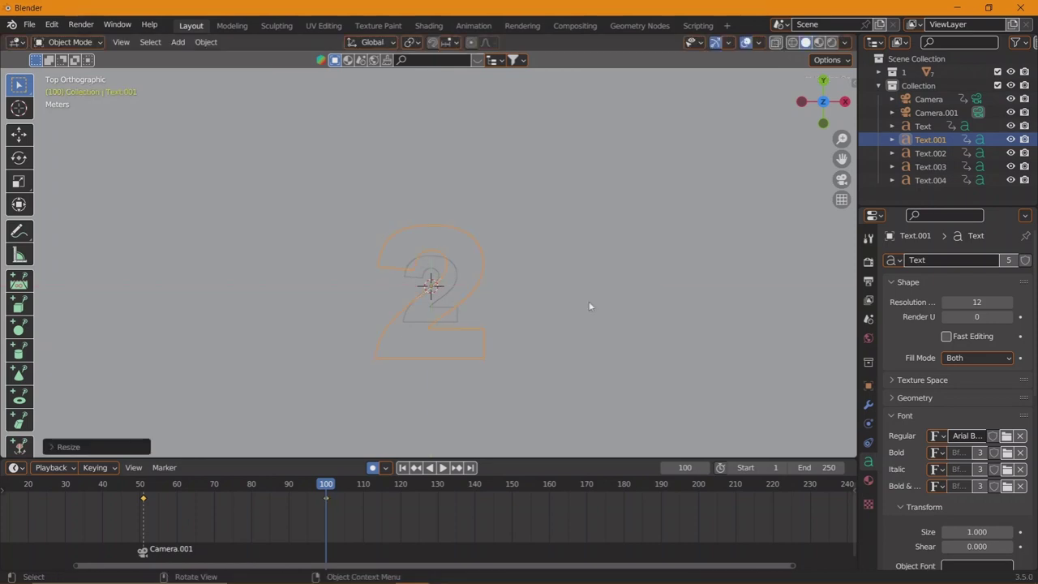
click(931, 153)
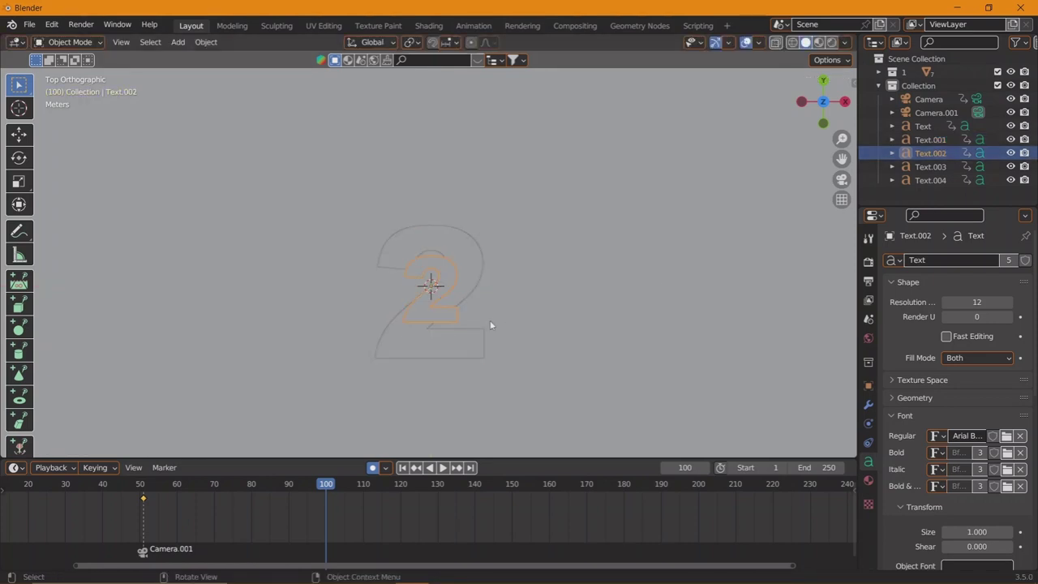
key(s)
key(shift+z)
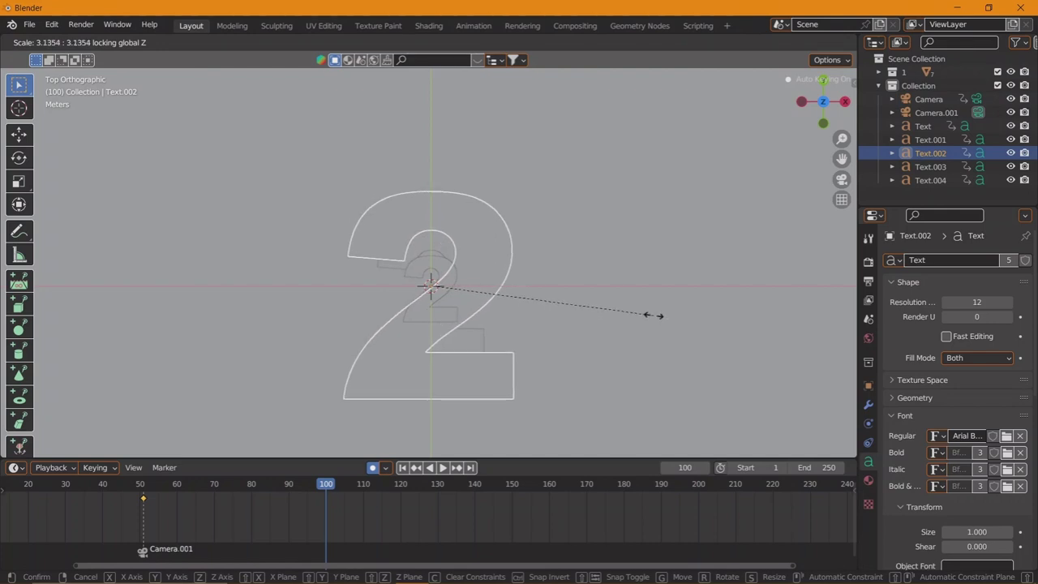
click(589, 326)
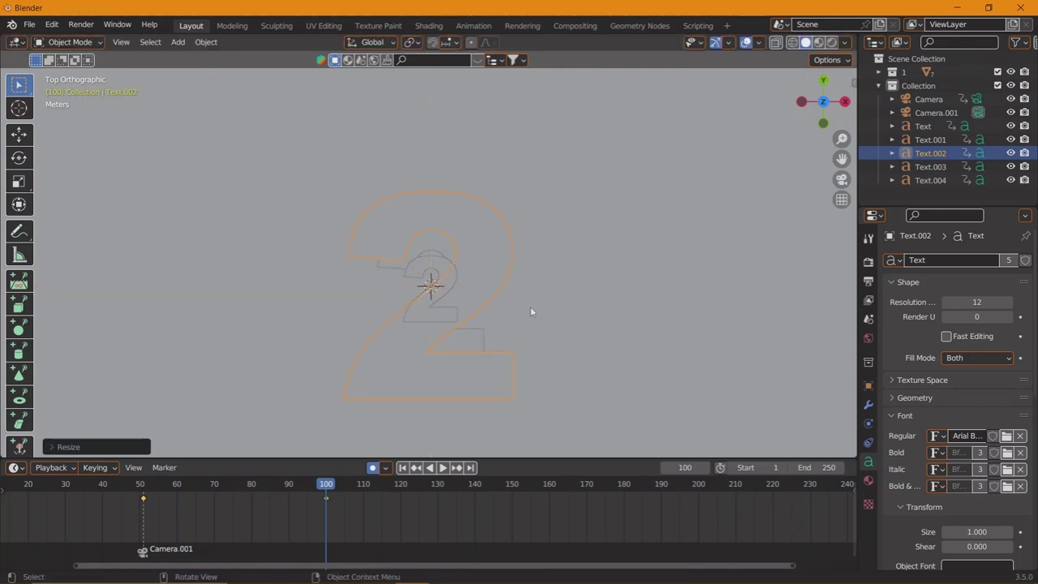
- Shrink Text.001 and Text.002 each to about three quarters of their size
click(615, 314)
key(s)
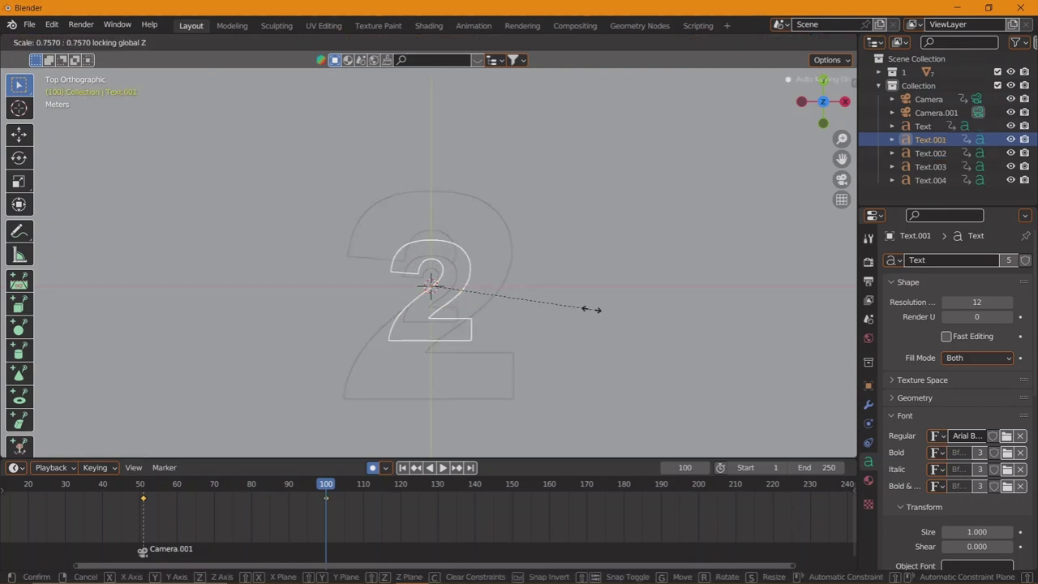
click(603, 307)
click(601, 300)
key(s)
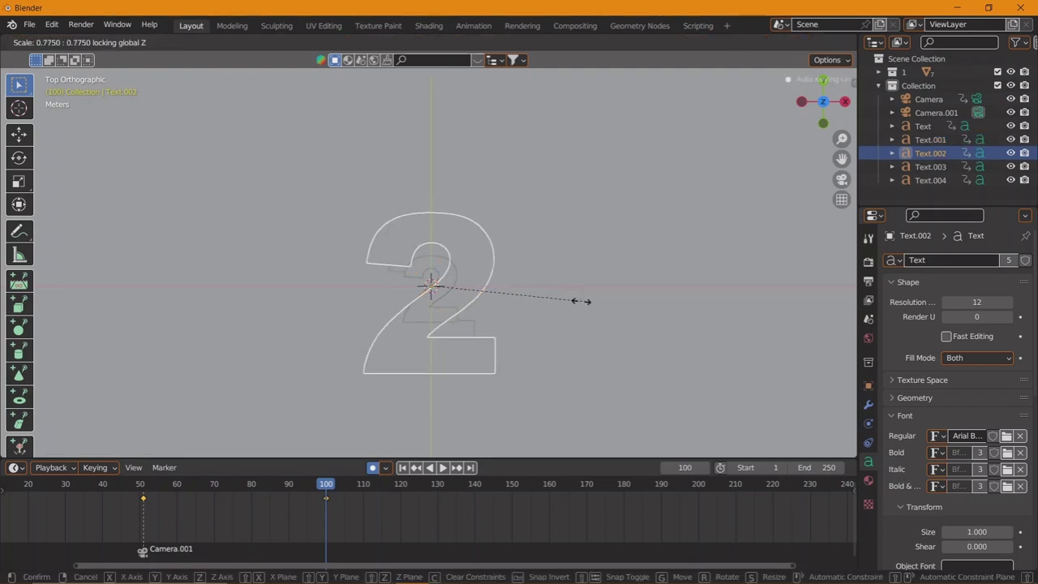
click(575, 307)
- Enlarge Text.003 and make Text.004 the largest 2, forming nested outlines
click(442, 296)
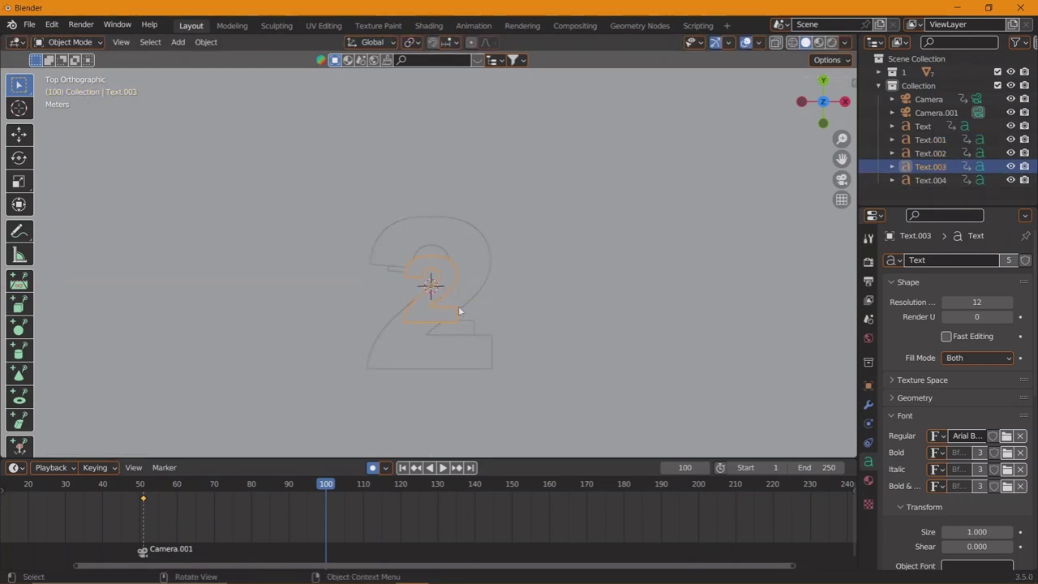
key(s)
click(533, 306)
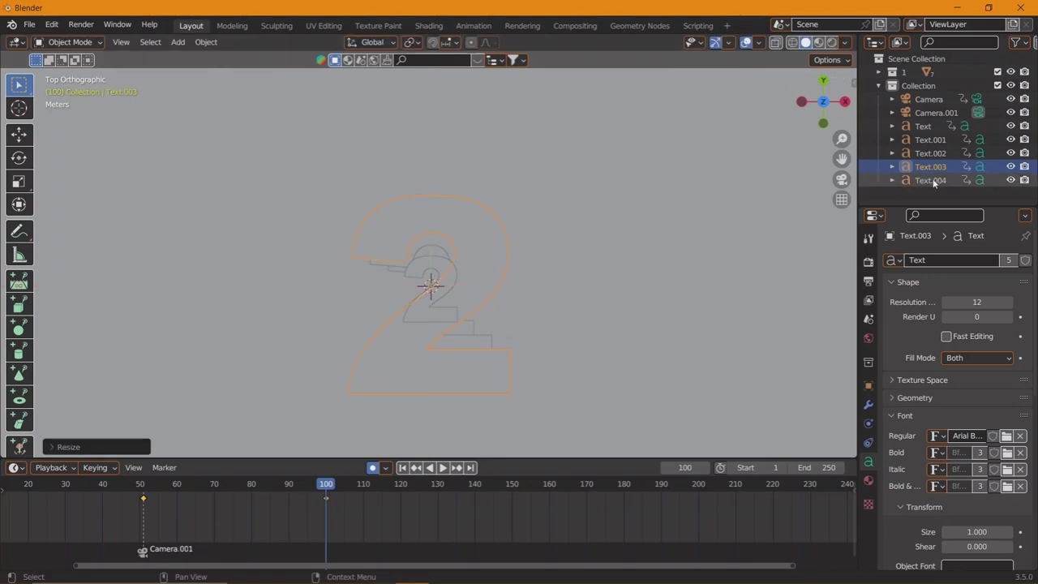
click(442, 296)
key(s)
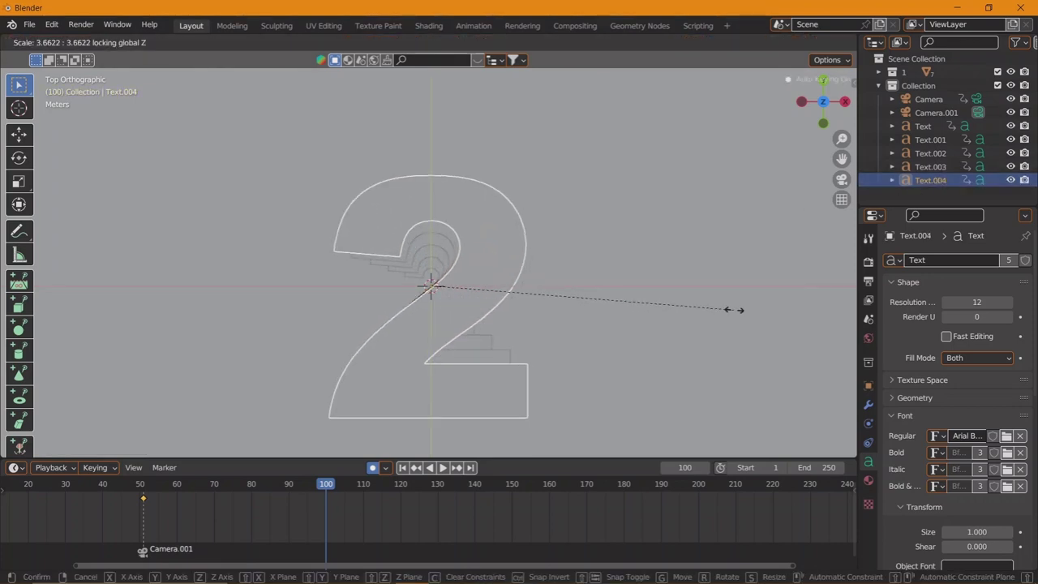
click(737, 310)
drag(614, 333, 595, 295)
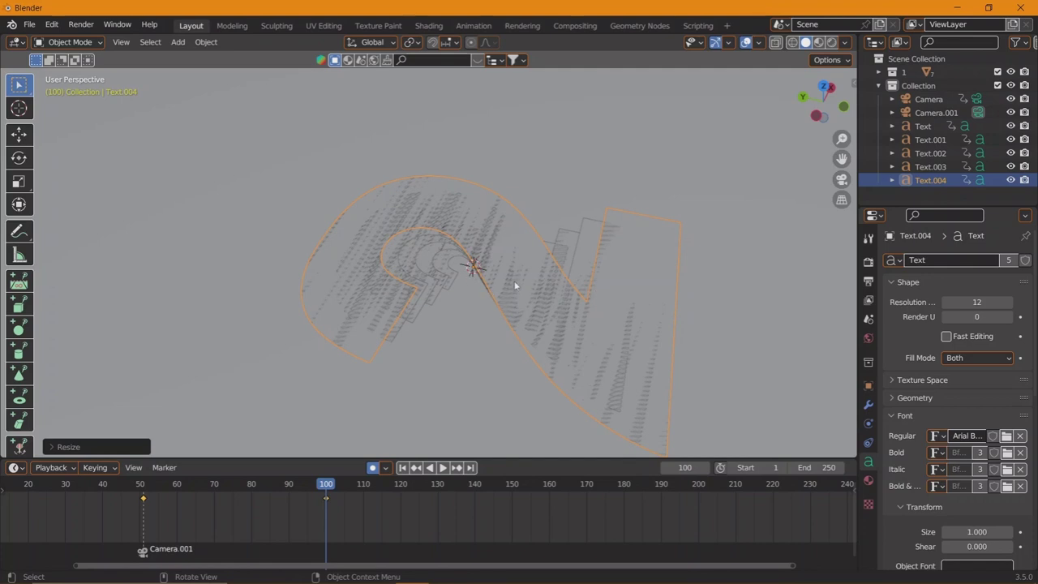
- Re-centre the view on the 2s and lift Text.002 slightly along Z
scroll(down, 3)
scroll(down, 3)
scroll(down, 3)
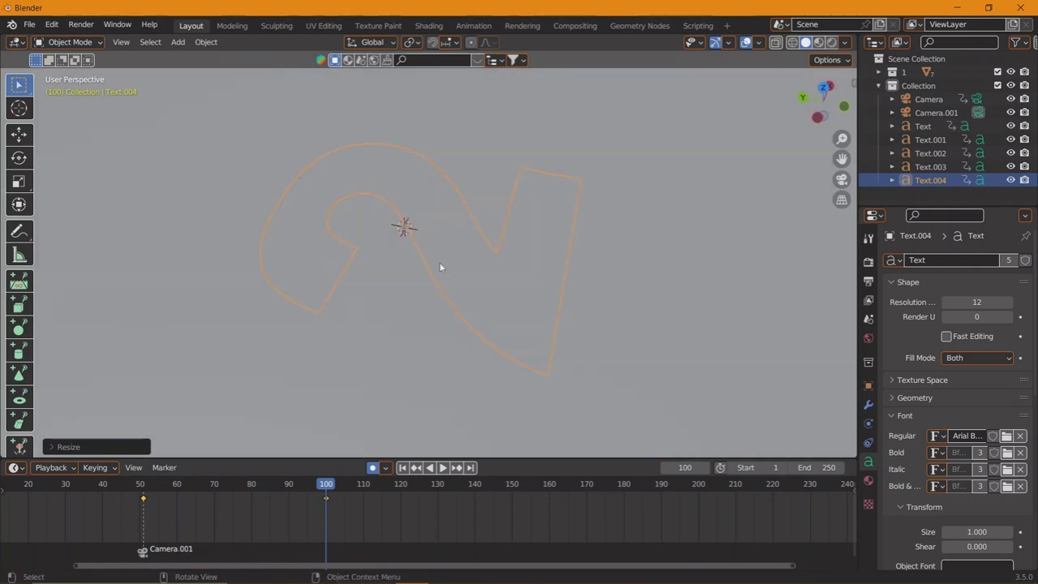
drag(455, 258, 453, 270)
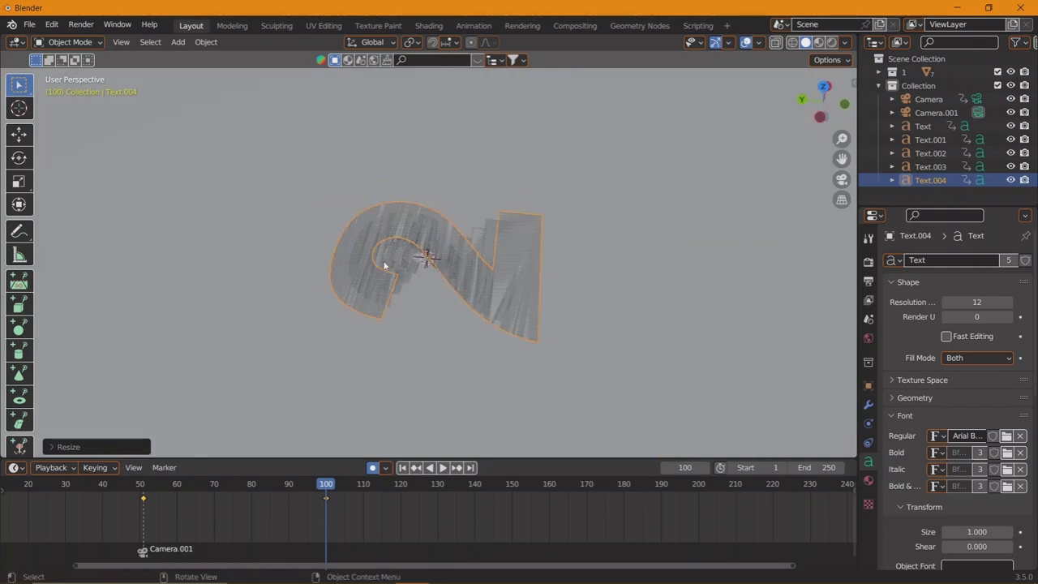
click(383, 265)
key(g)
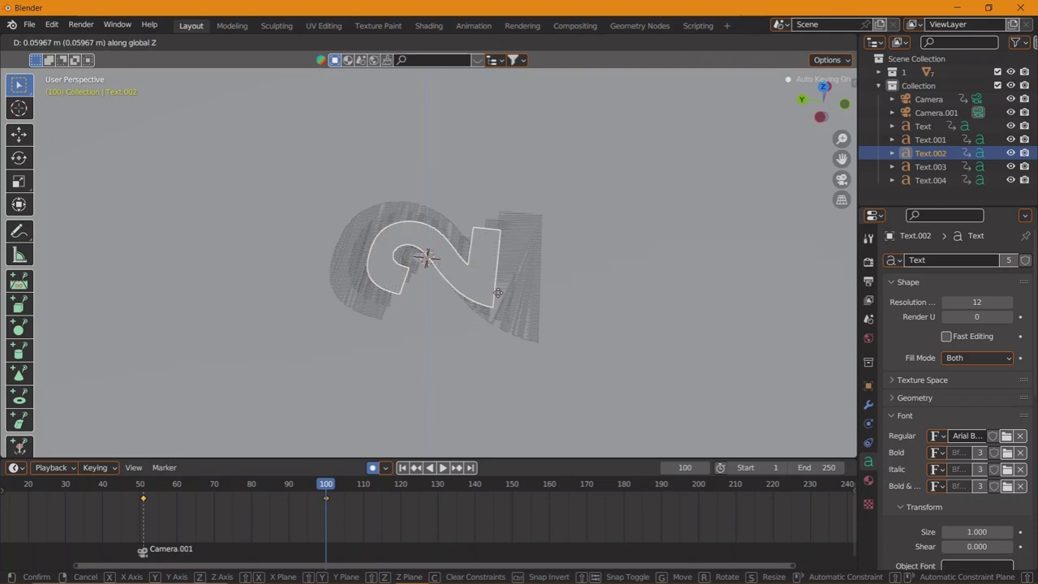
click(500, 299)
- Move Text.003, Text.002 and Text.004 to new heights along the Z axis
click(387, 301)
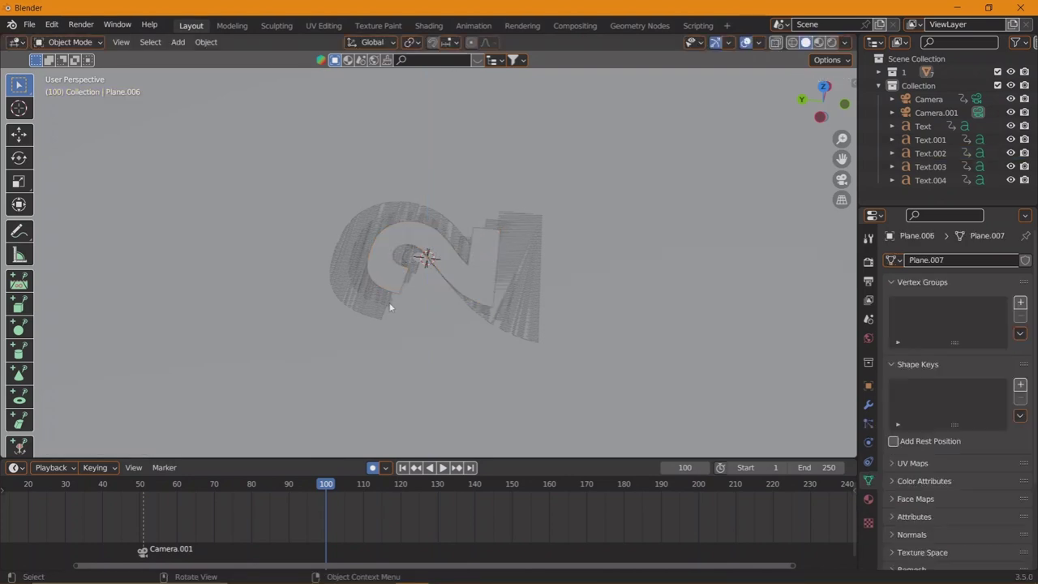
click(388, 302)
key(g)
key(z)
click(390, 306)
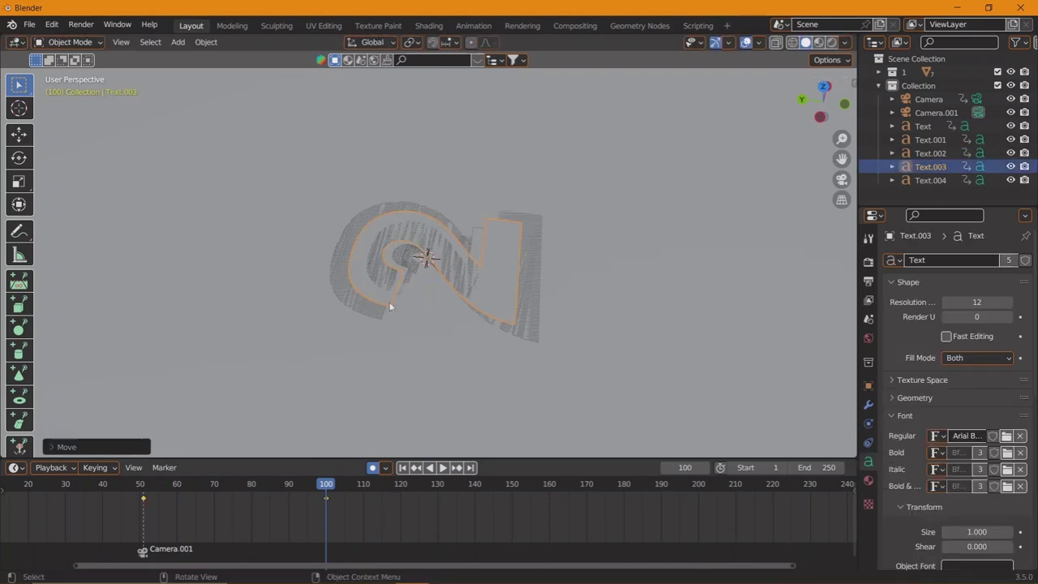
click(399, 291)
key(g)
key(z)
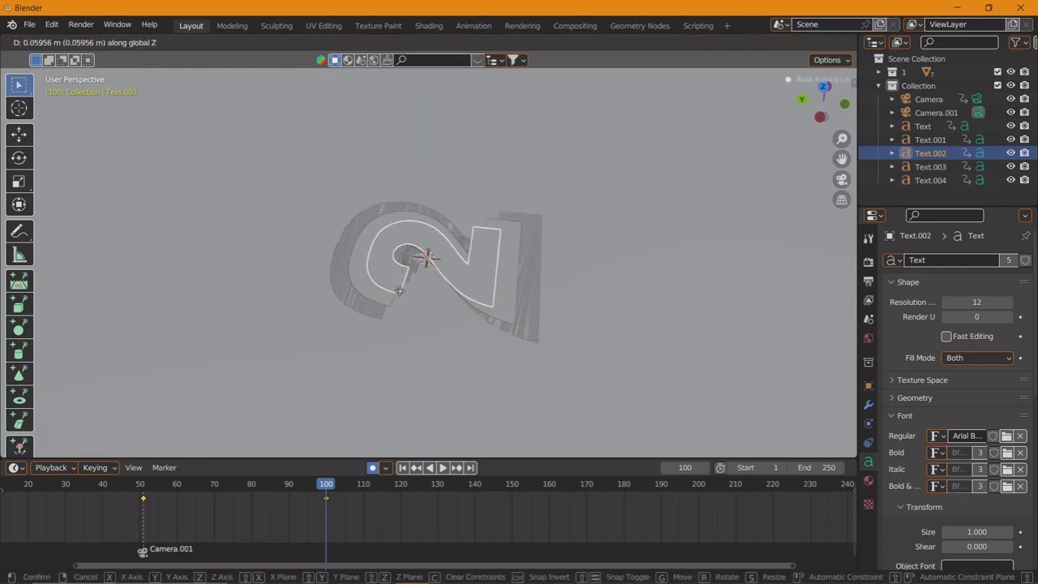
click(399, 290)
click(399, 292)
key(g)
key(z)
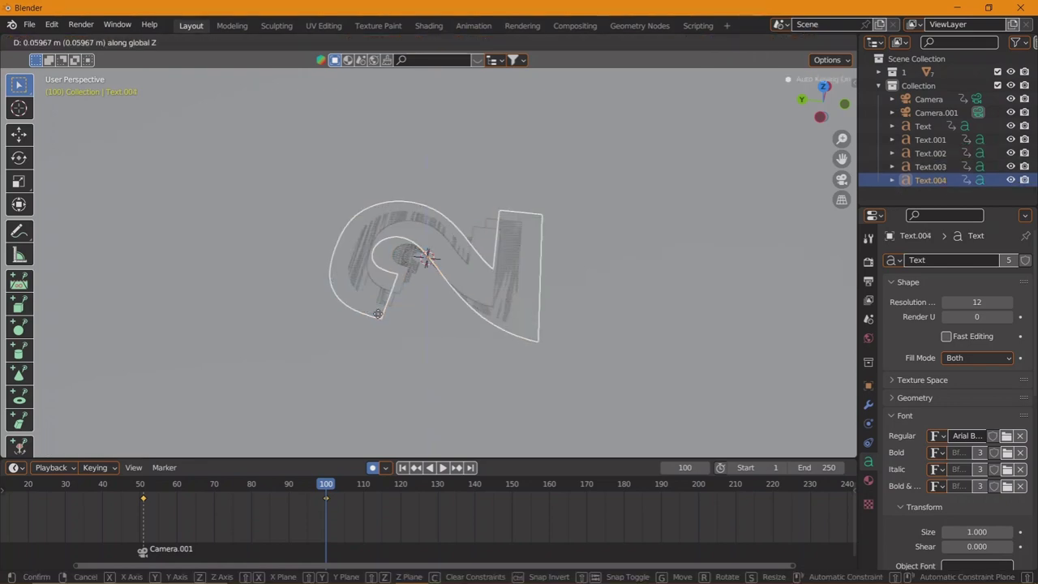
click(396, 300)
- Readjust the vertical positions of Text.003 and Text.002
click(396, 300)
key(g)
key(z)
click(395, 300)
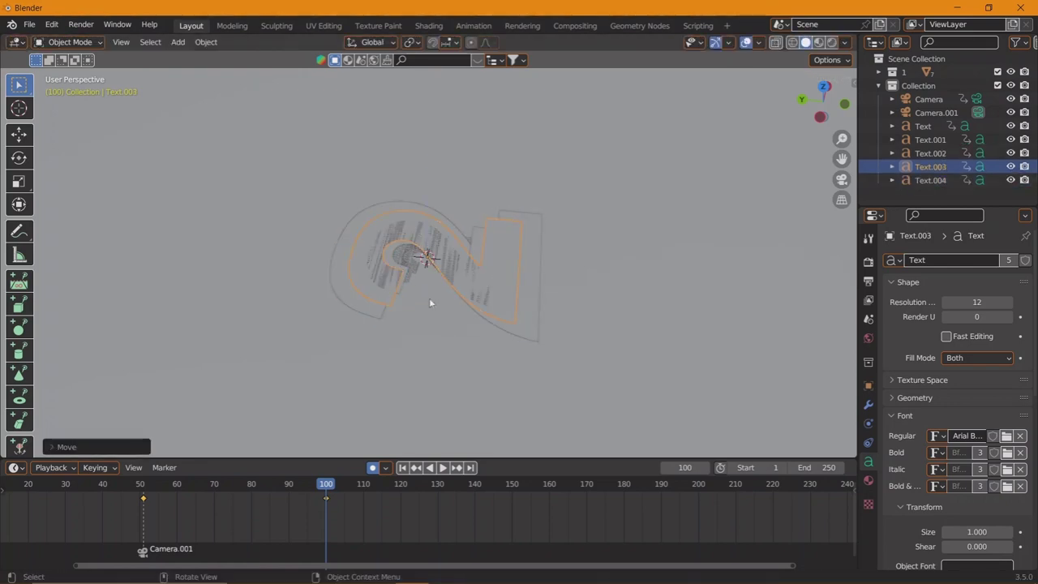
click(406, 276)
key(g)
key(z)
click(405, 275)
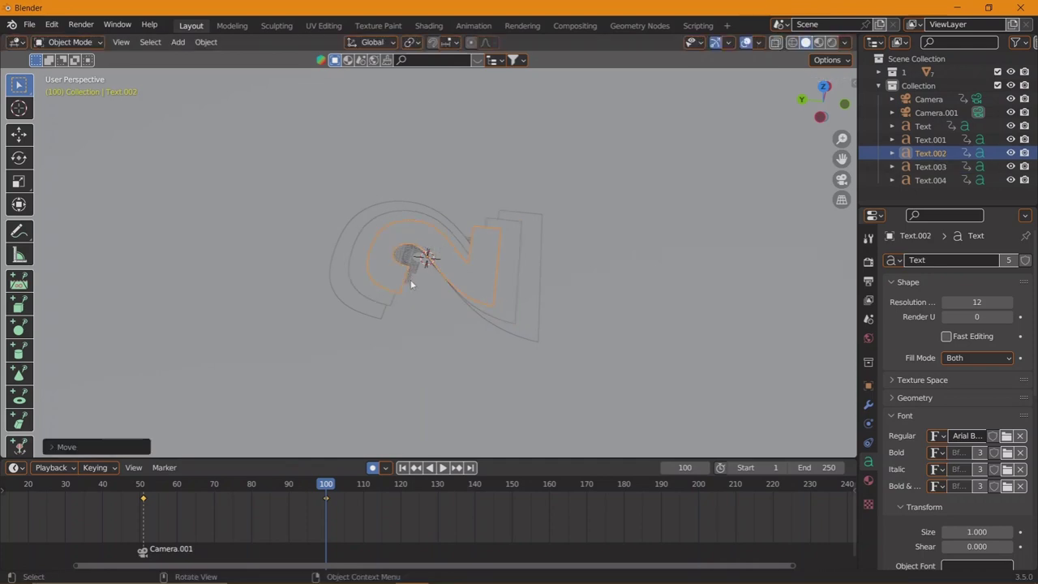
- Set Text.001 and the original Text object to their own heights along Z
click(412, 278)
key(g)
key(z)
click(412, 279)
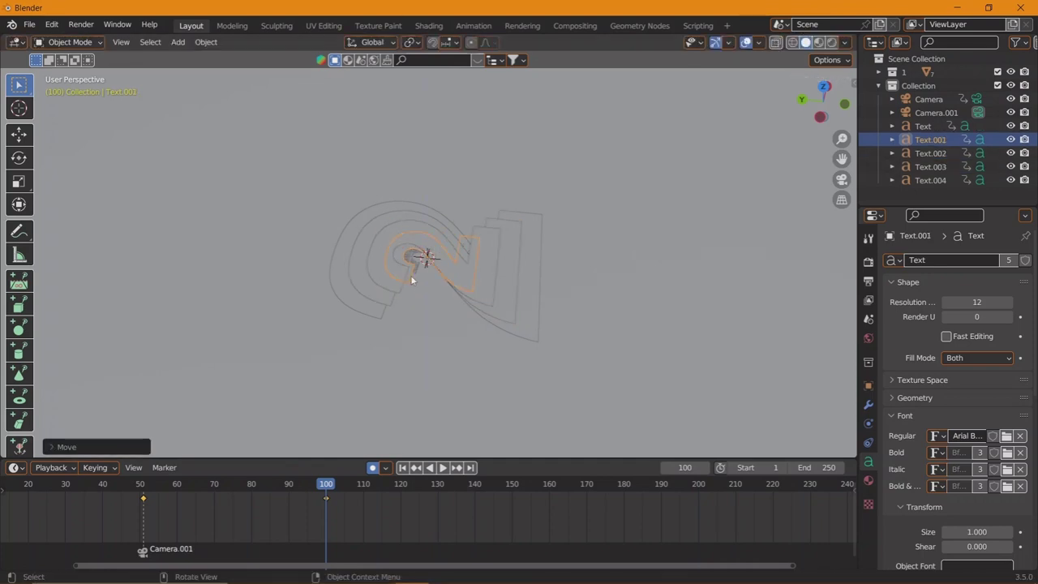
key(g)
key(z)
click(411, 278)
click(418, 266)
key(g)
key(z)
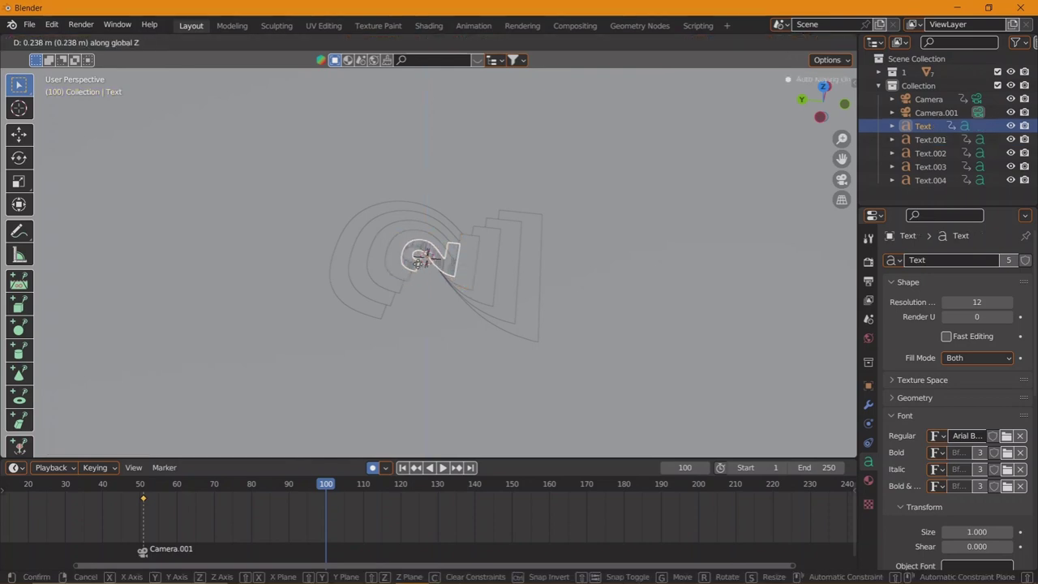
click(418, 263)
drag(444, 289, 473, 328)
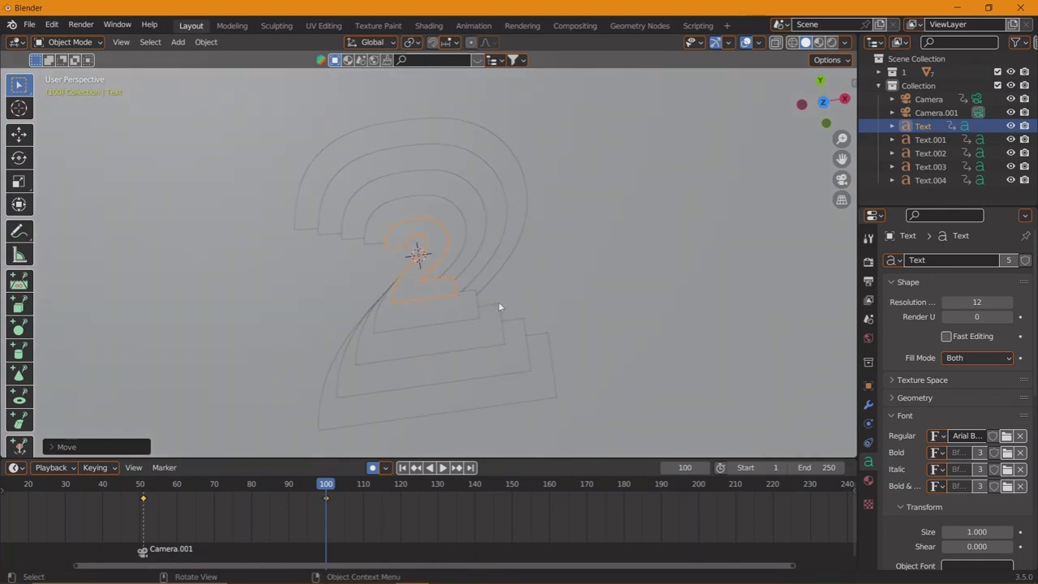
- In Top view, rotate Text.001 around the centre
click(451, 255)
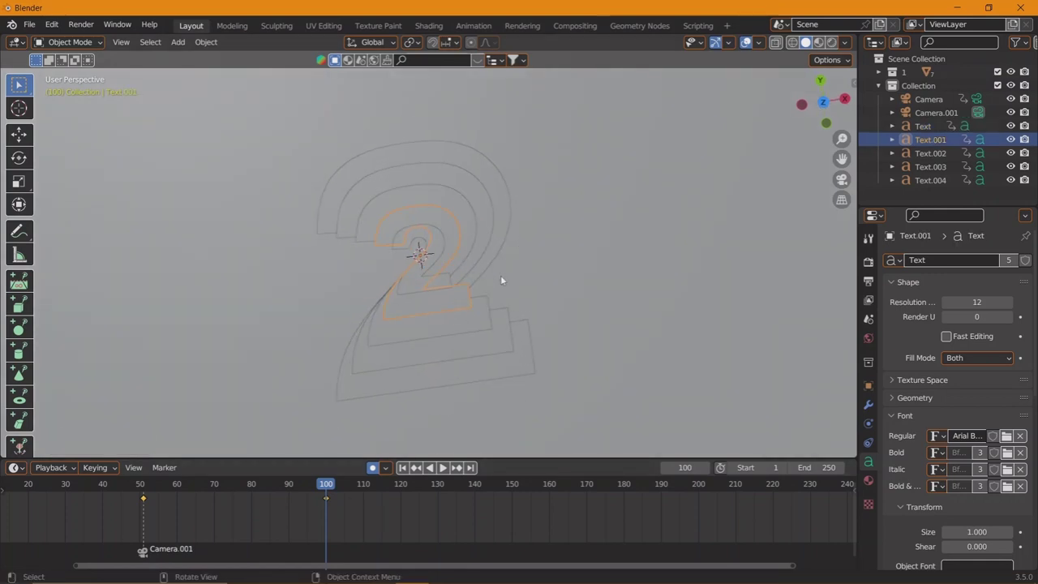
key(KP_7)
key(r)
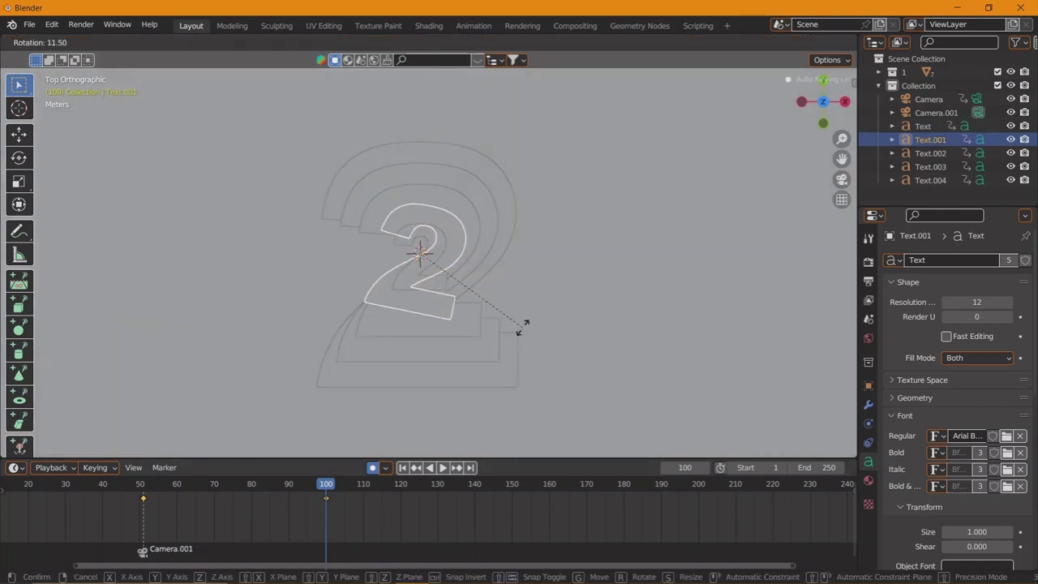
click(527, 324)
key(r)
click(510, 317)
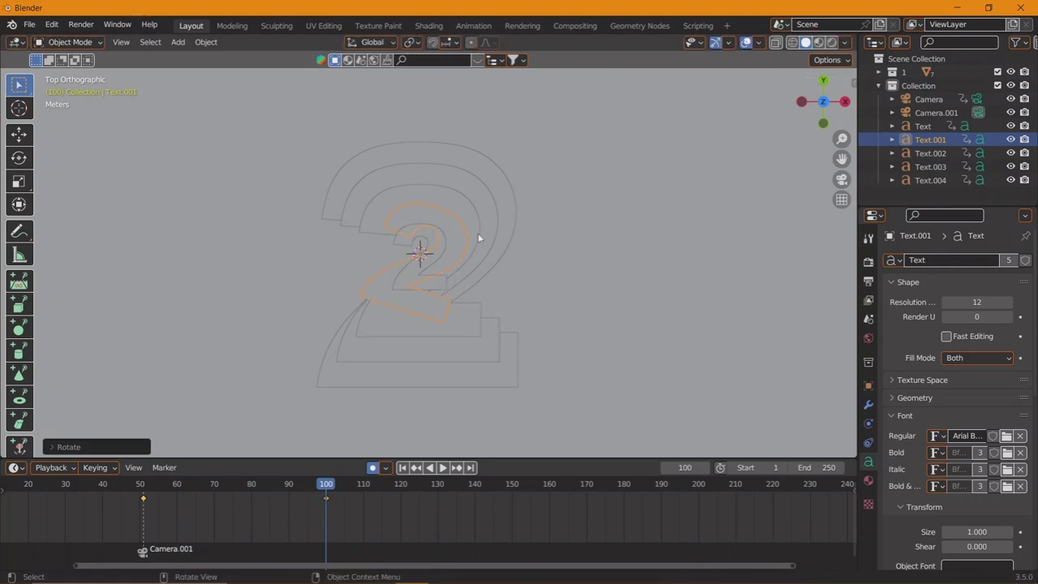
- Rotate Text.002, Text.003 (about 45°) and Text.004 progressively further, then select Camera.001
click(478, 233)
key(r)
click(555, 314)
click(506, 246)
key(r)
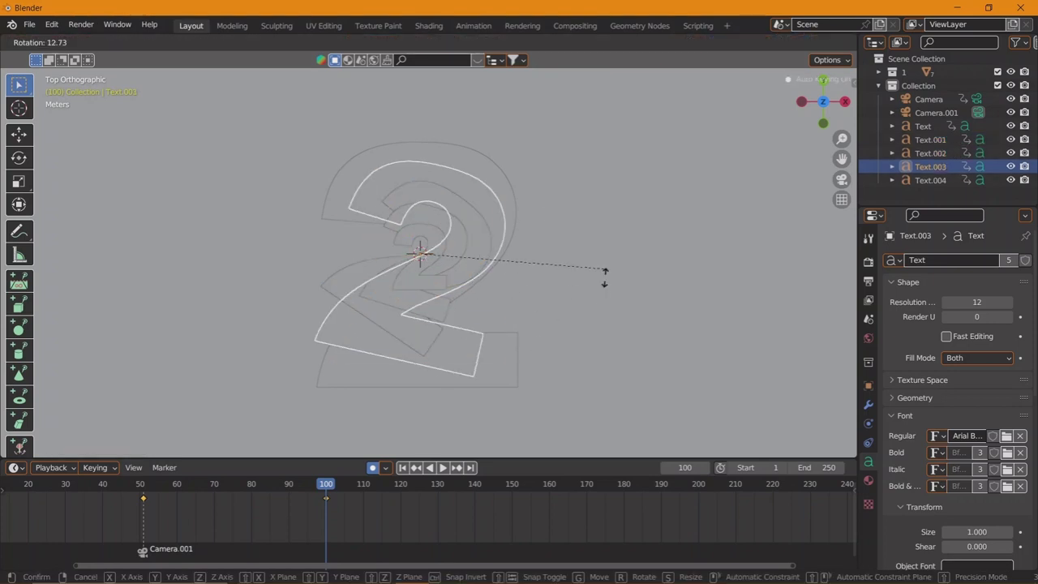
click(560, 381)
click(523, 189)
key(r)
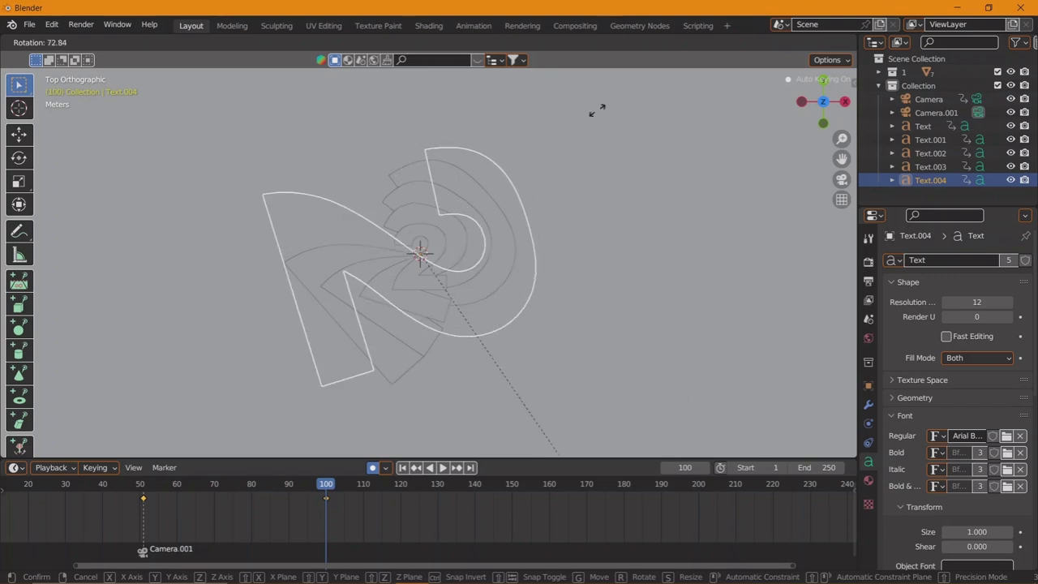
click(594, 116)
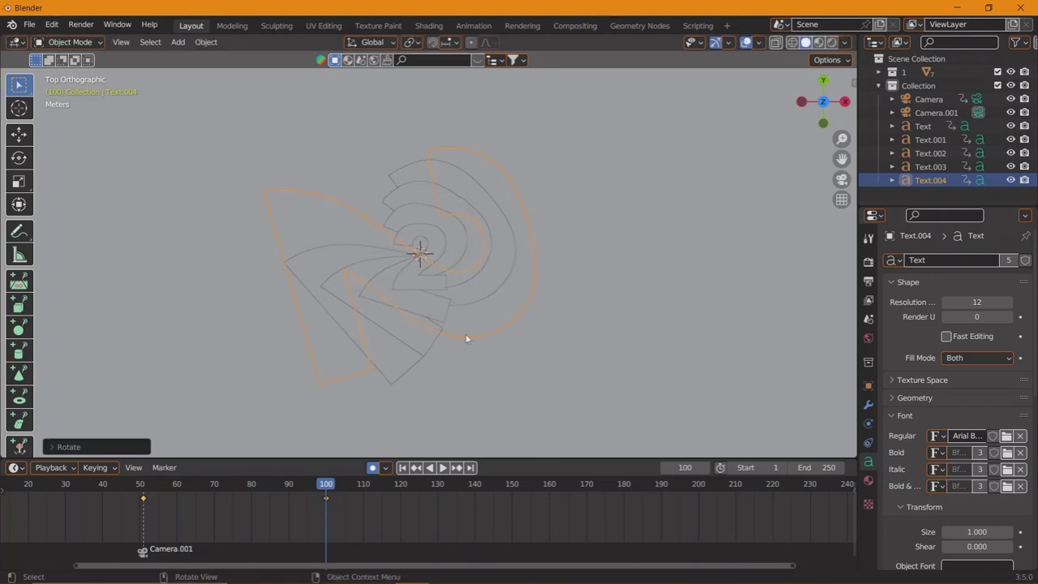
click(930, 115)
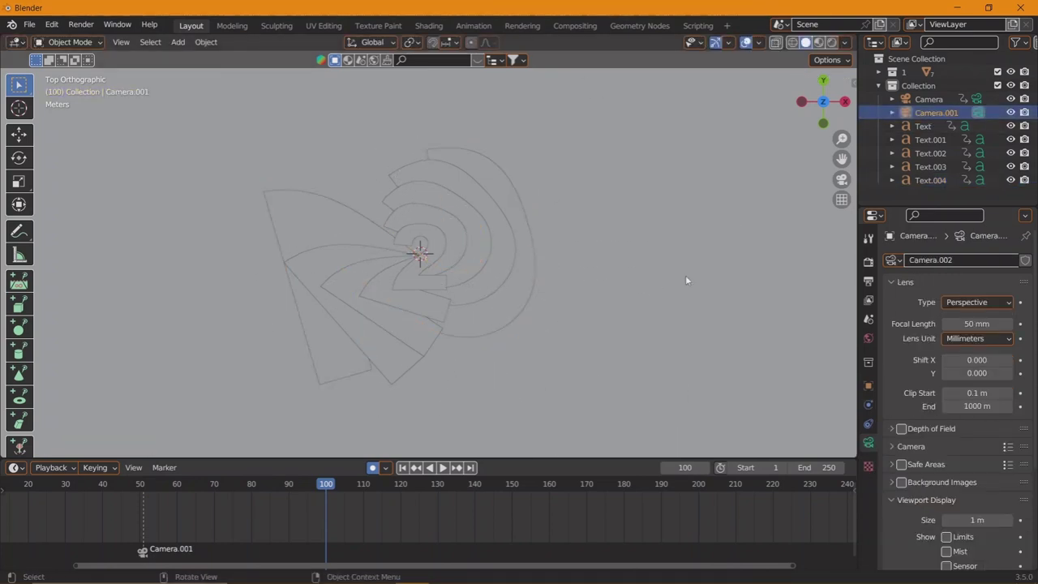
- At frame 51, fly the camera close to the 2, set focal length 151.8 mm, tilt slightly
key(KP_0)
key(shift+grave)
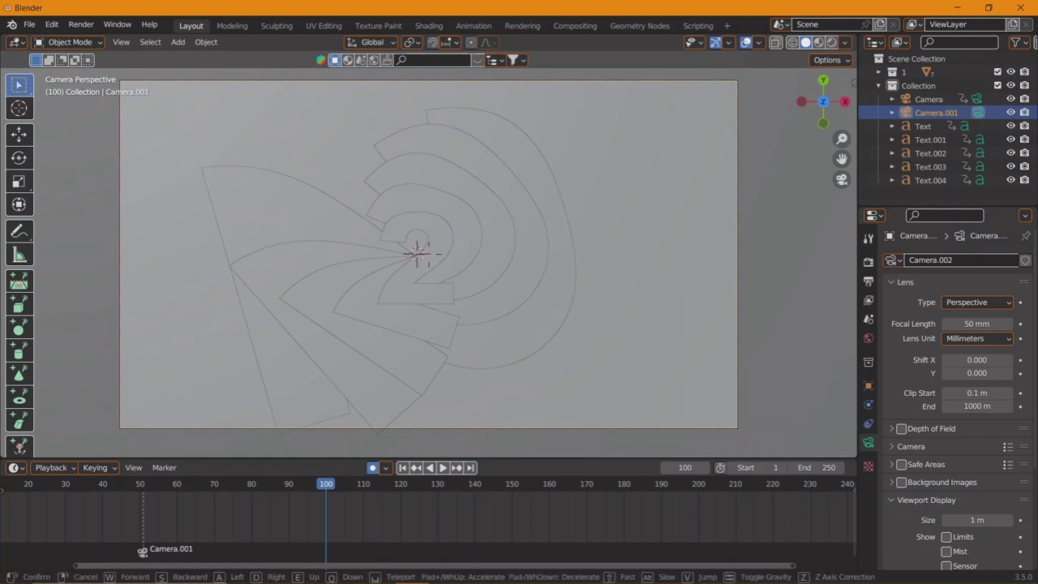
click(421, 251)
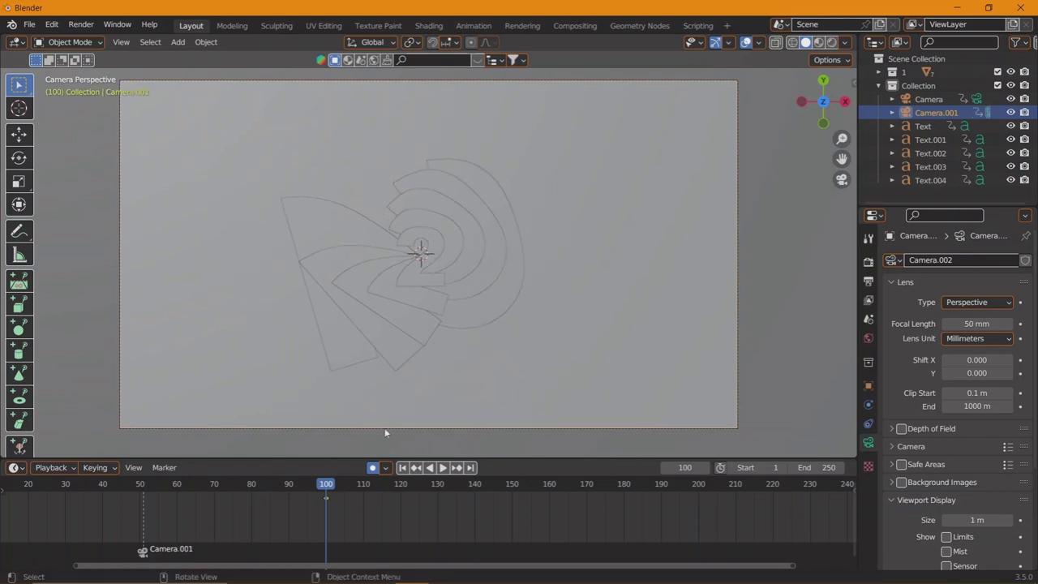
click(147, 486)
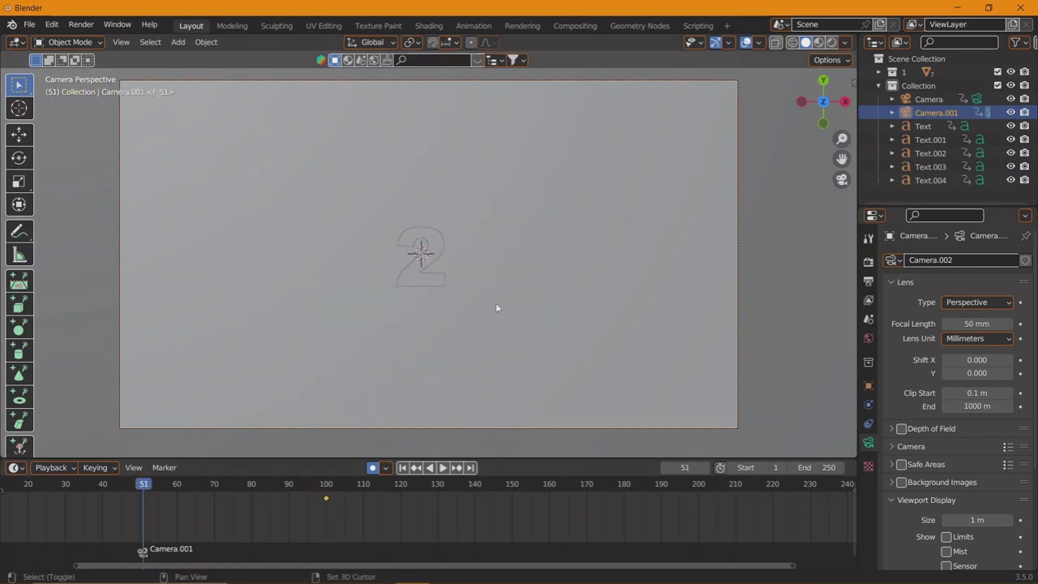
key(shift+grave)
key(w)
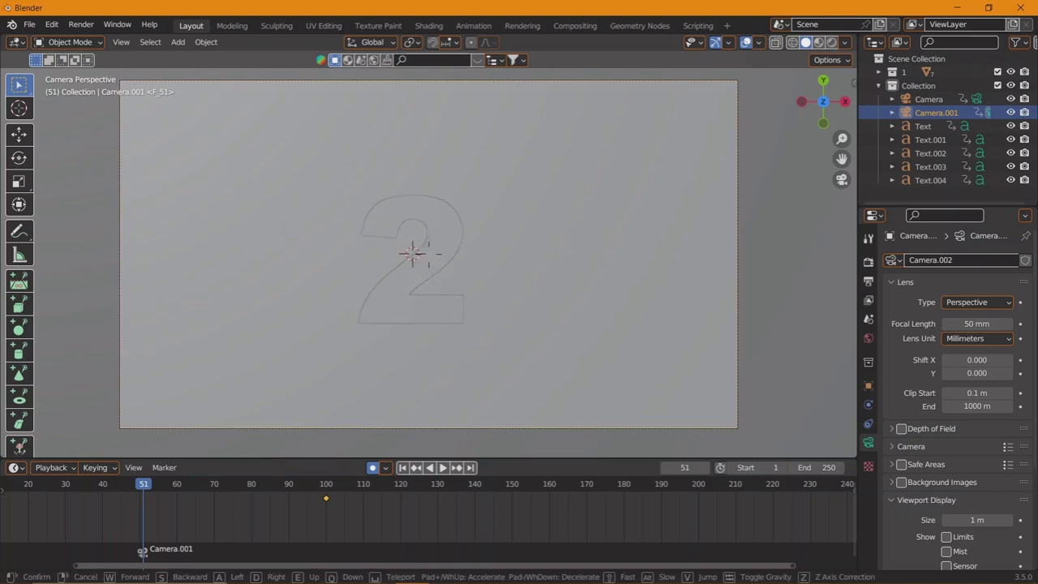
click(418, 253)
right_click(475, 296)
click(365, 290)
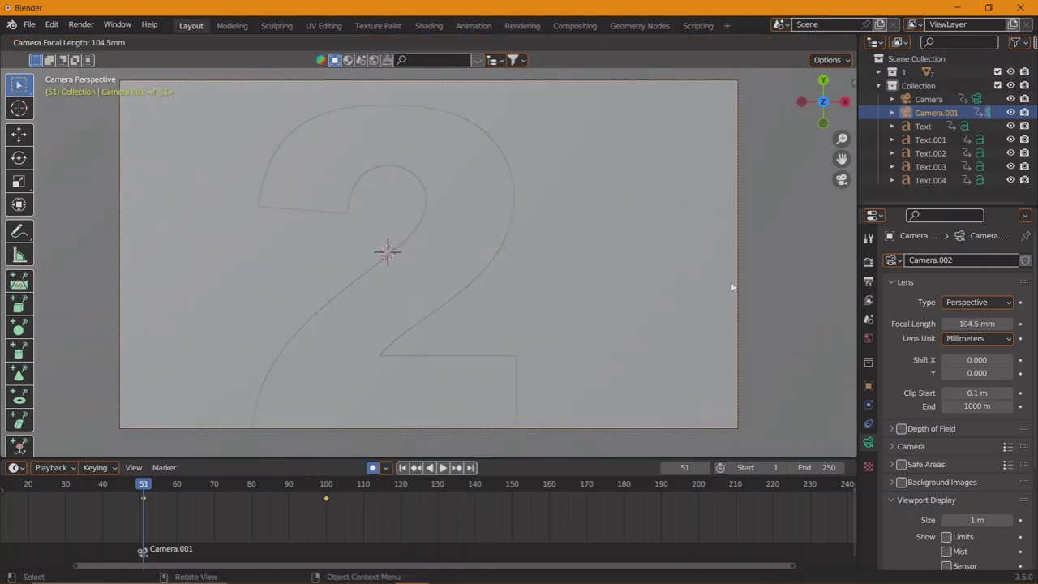
click(113, 265)
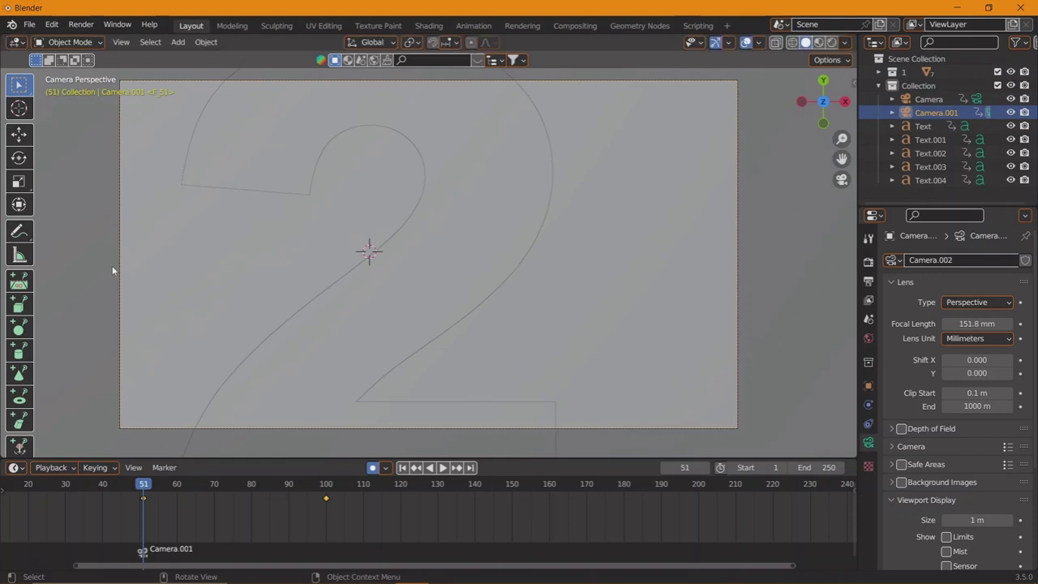
key(r)
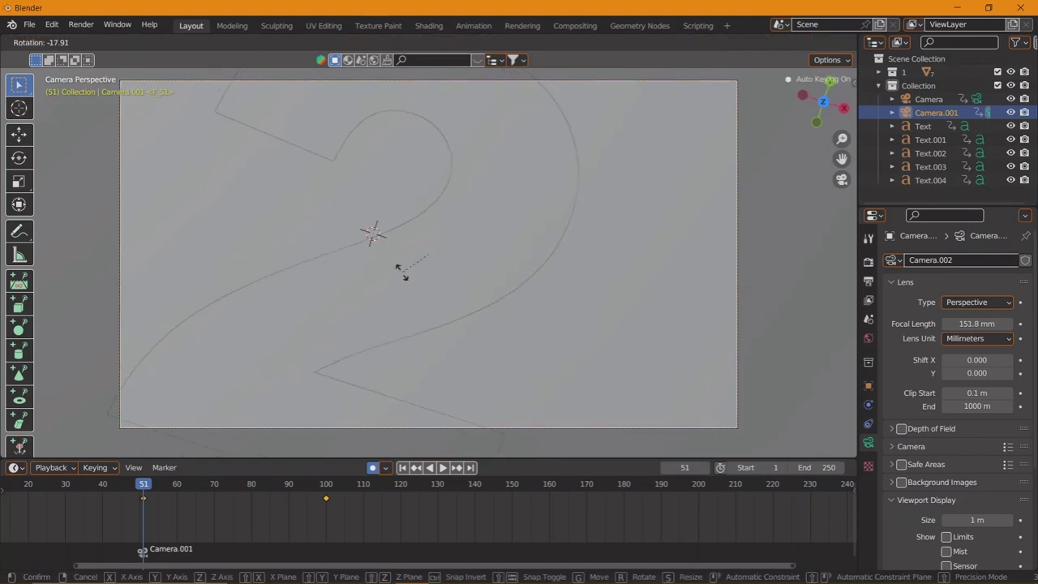
click(401, 270)
- At frame 100, widen the focal length to 66.8 mm, then preview the animation from frame 51
click(325, 485)
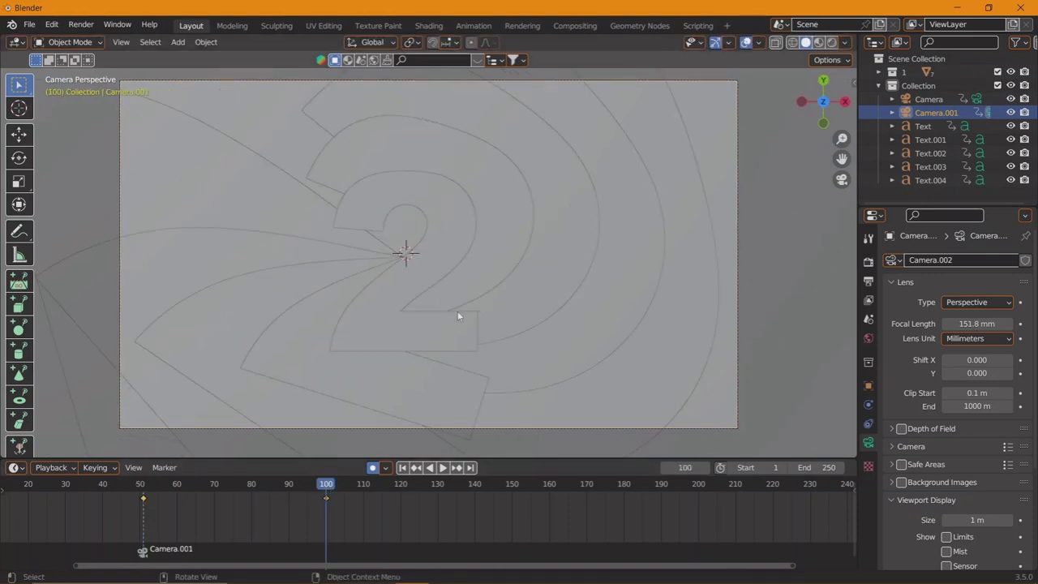
right_click(460, 300)
click(460, 300)
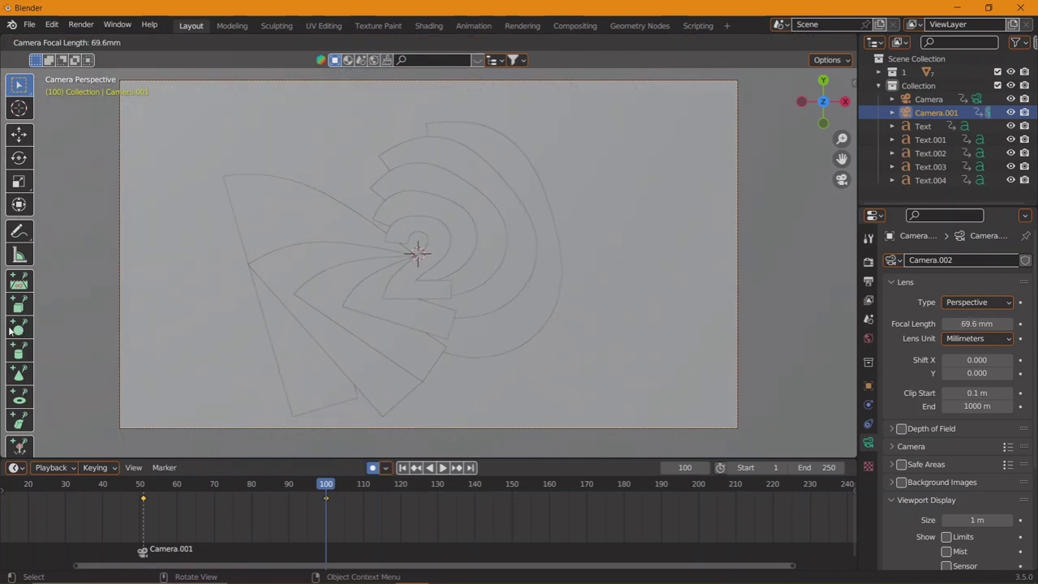
click(11, 330)
click(143, 484)
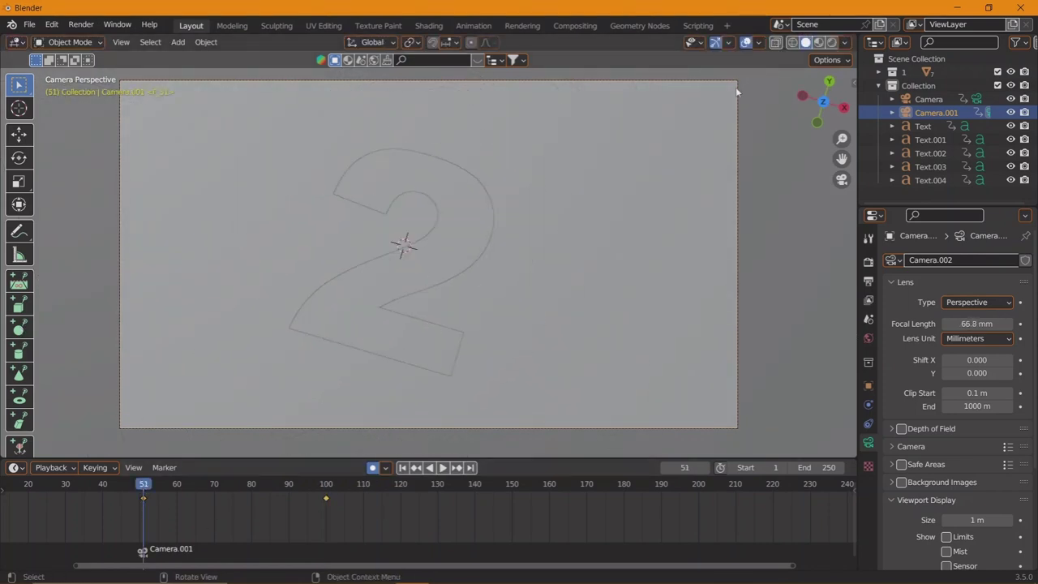
key(space)
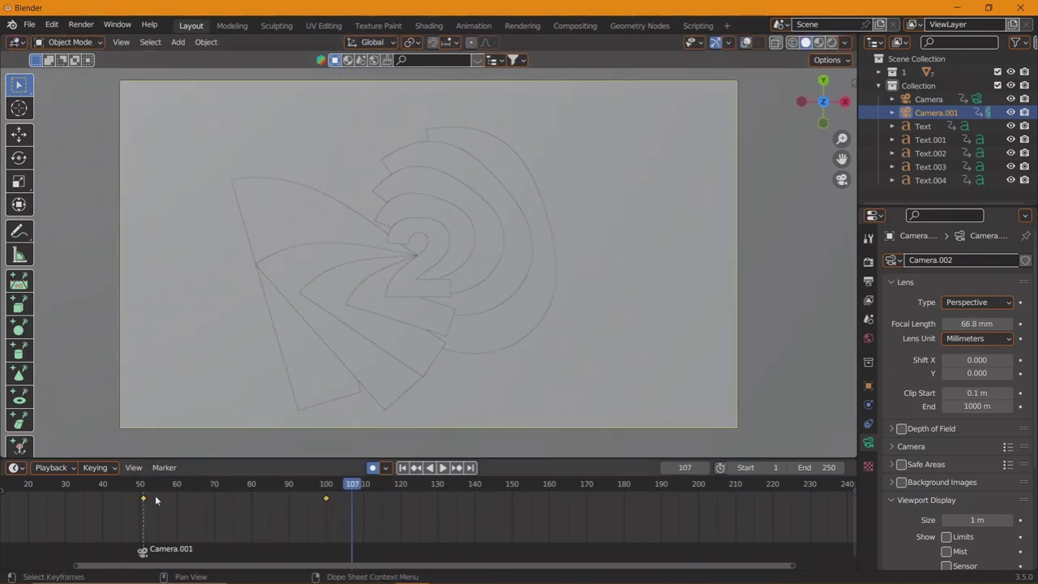
drag(155, 495, 329, 487)
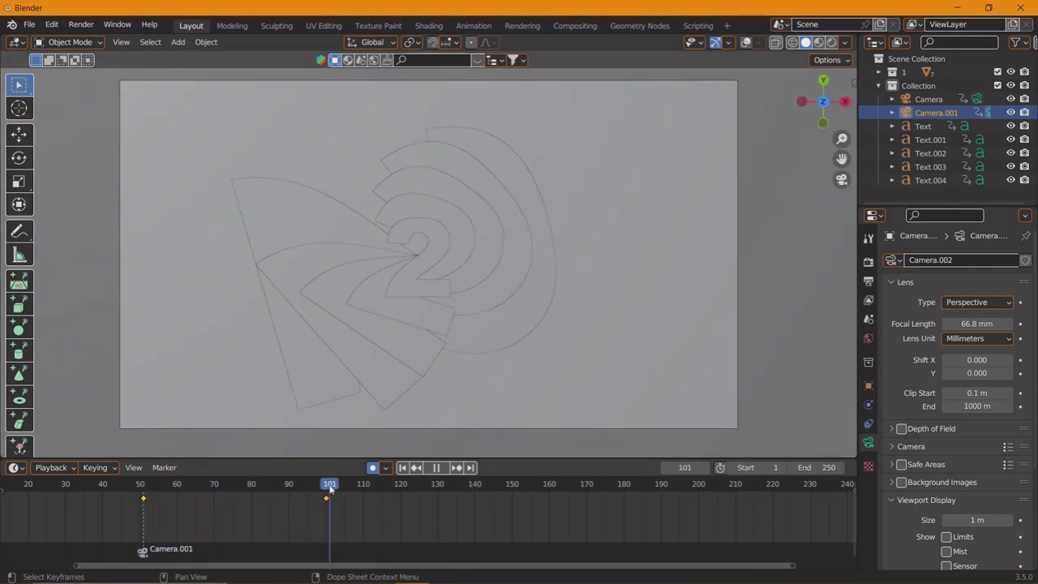
key(space)
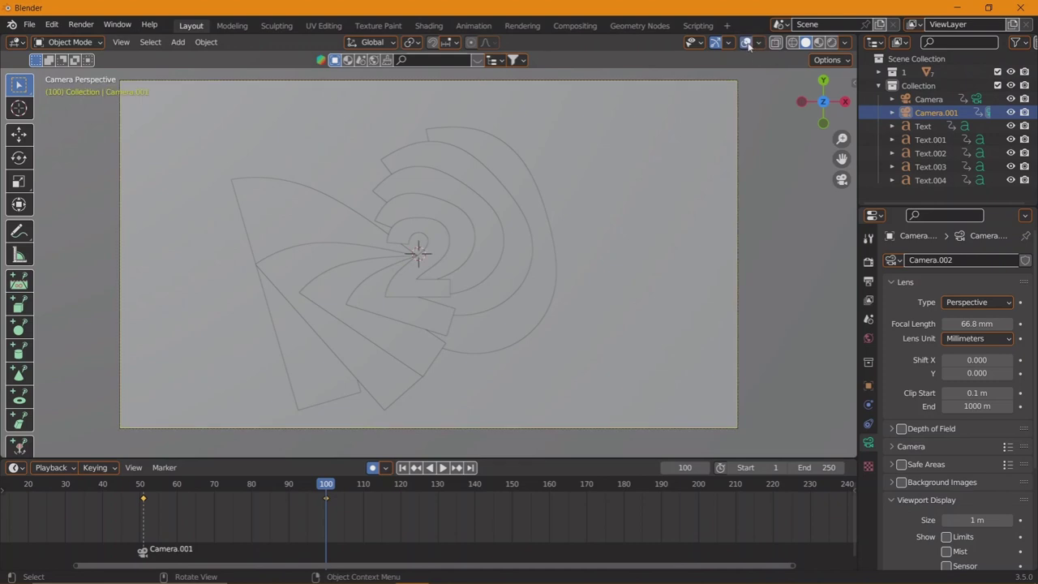
- View the scene through the camera in rendered shading and enable Screen Space Reflections
click(831, 42)
click(746, 42)
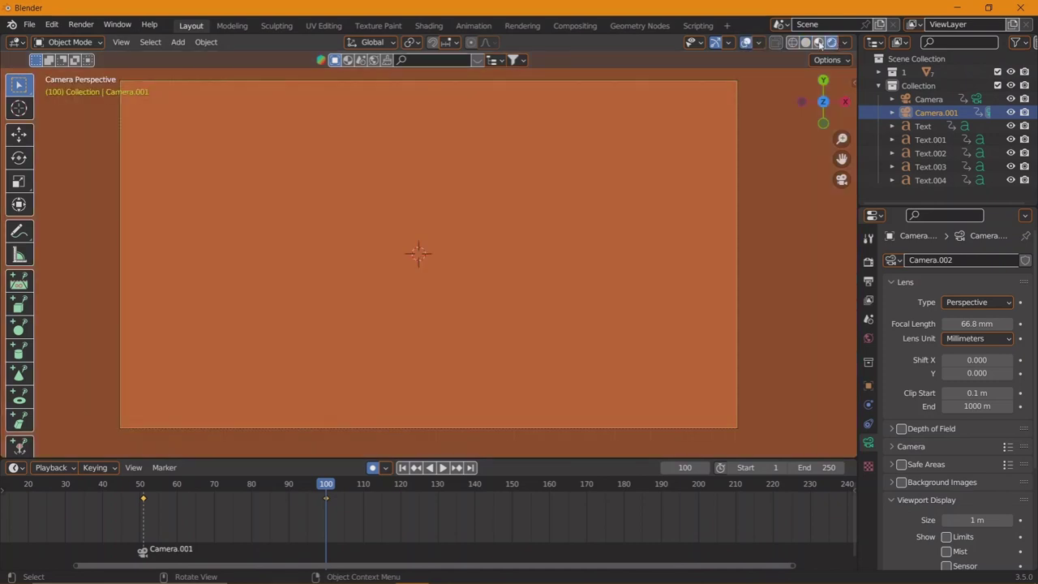
click(819, 42)
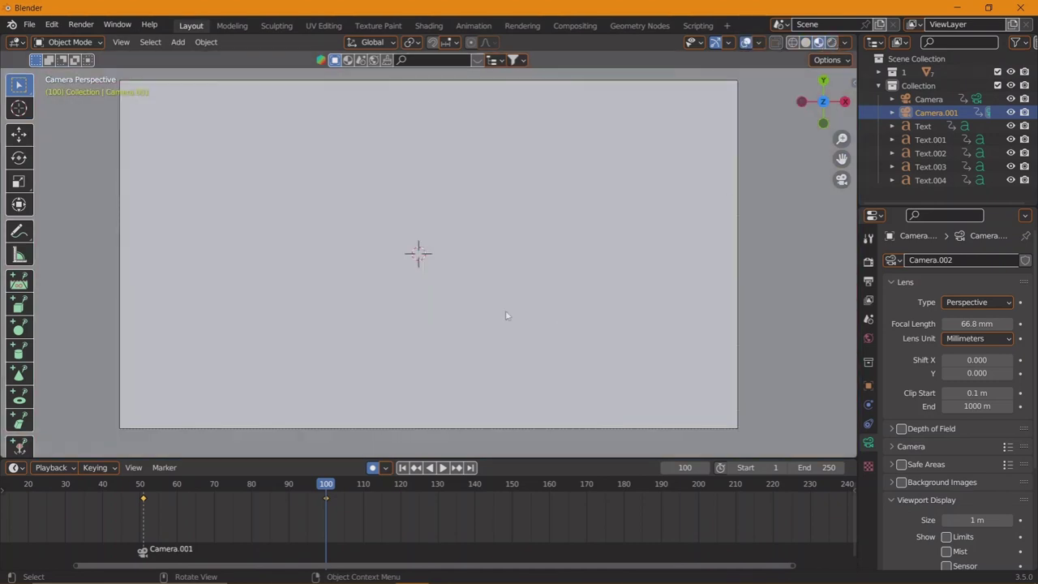
drag(508, 316, 542, 255)
click(832, 42)
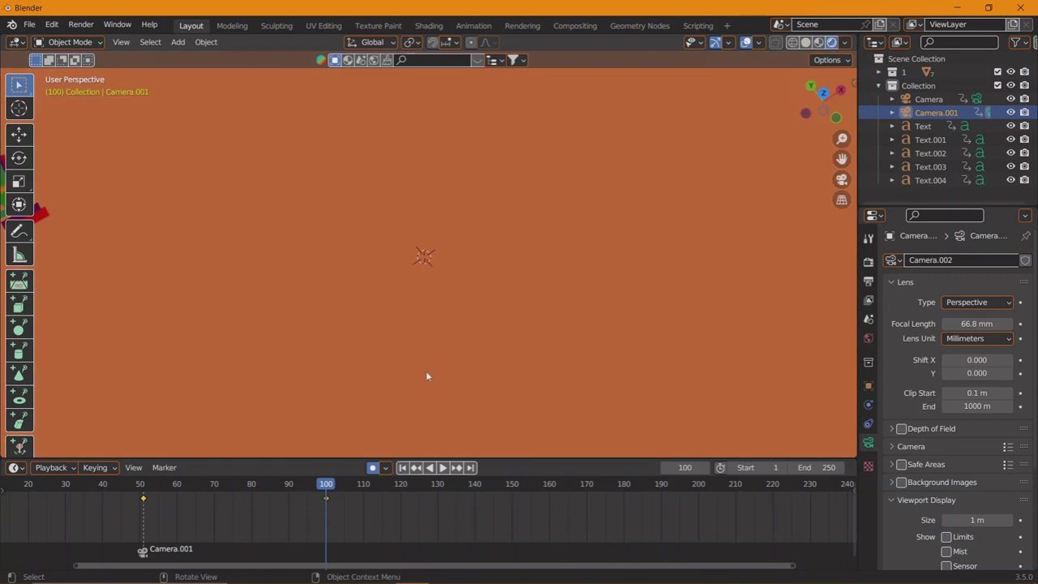
key(KP_0)
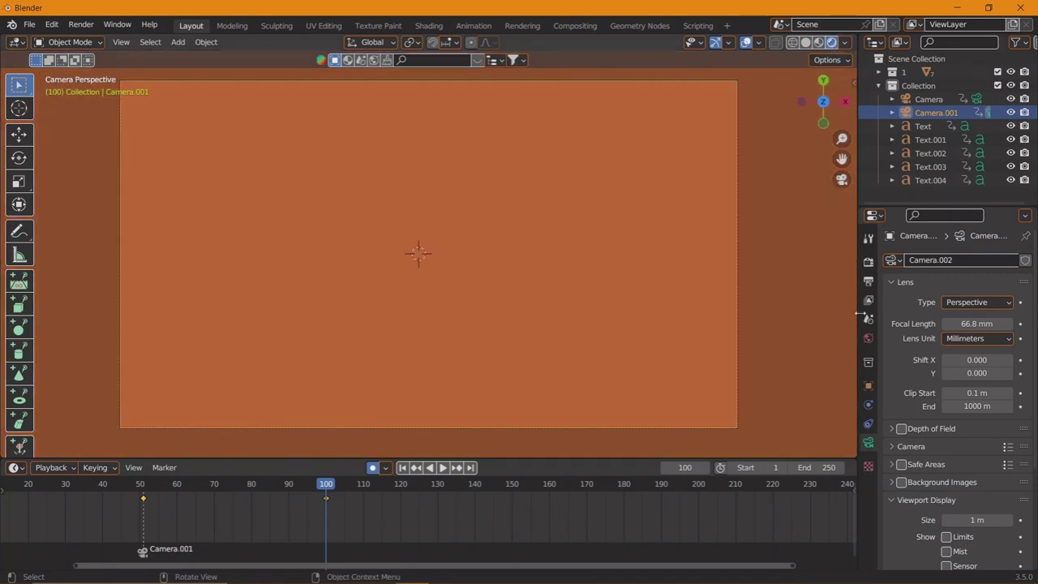
click(868, 260)
click(900, 427)
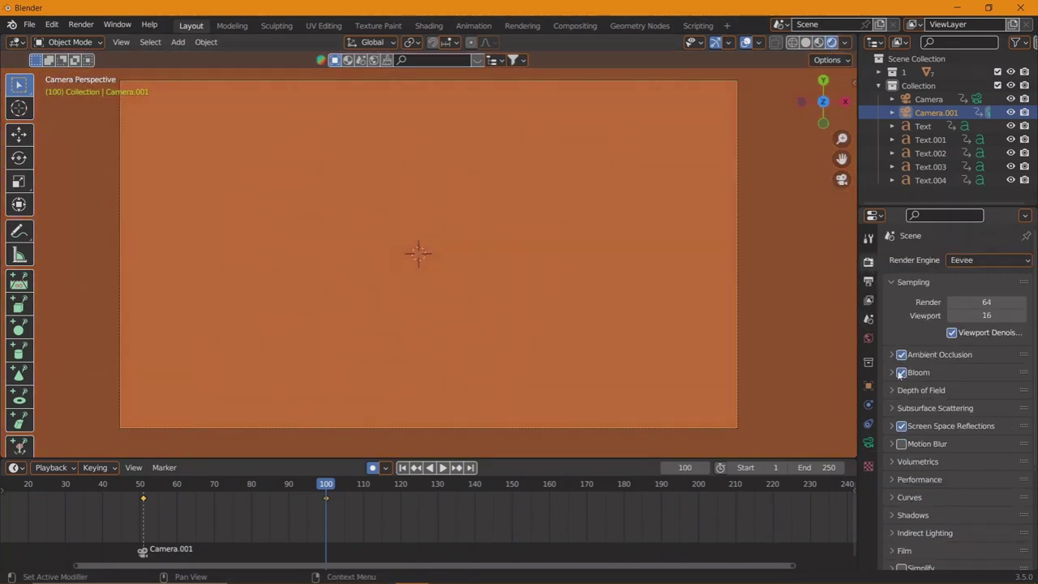
- Select the Text object and apply Material.006 to it
click(442, 239)
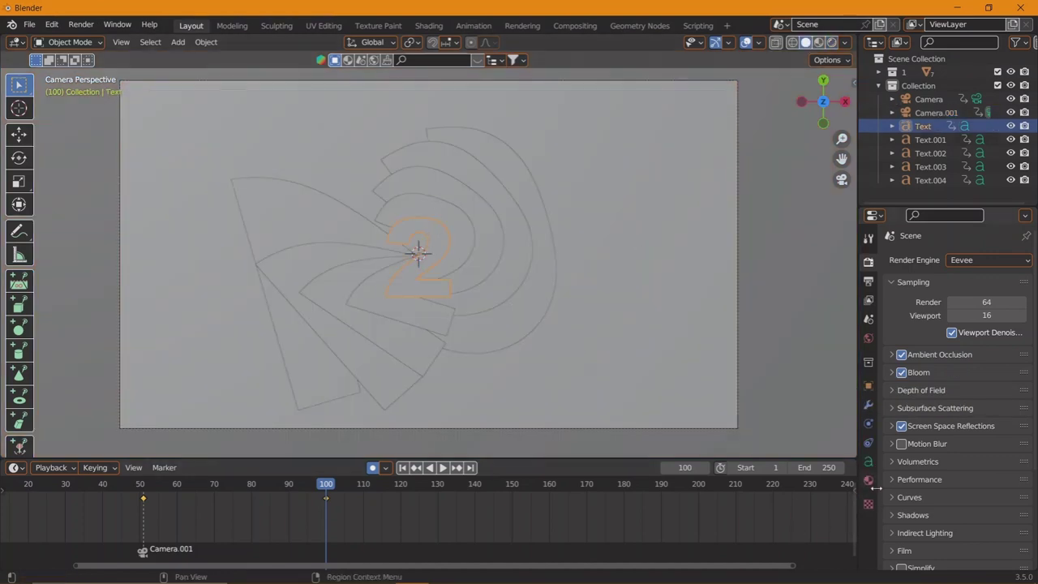
click(868, 480)
click(977, 319)
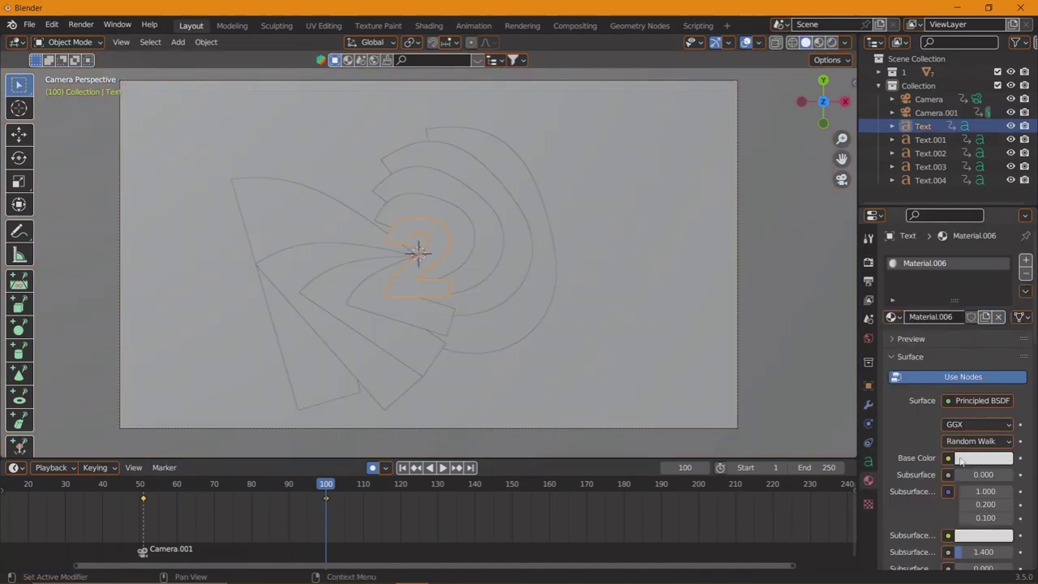
drag(891, 317, 463, 252)
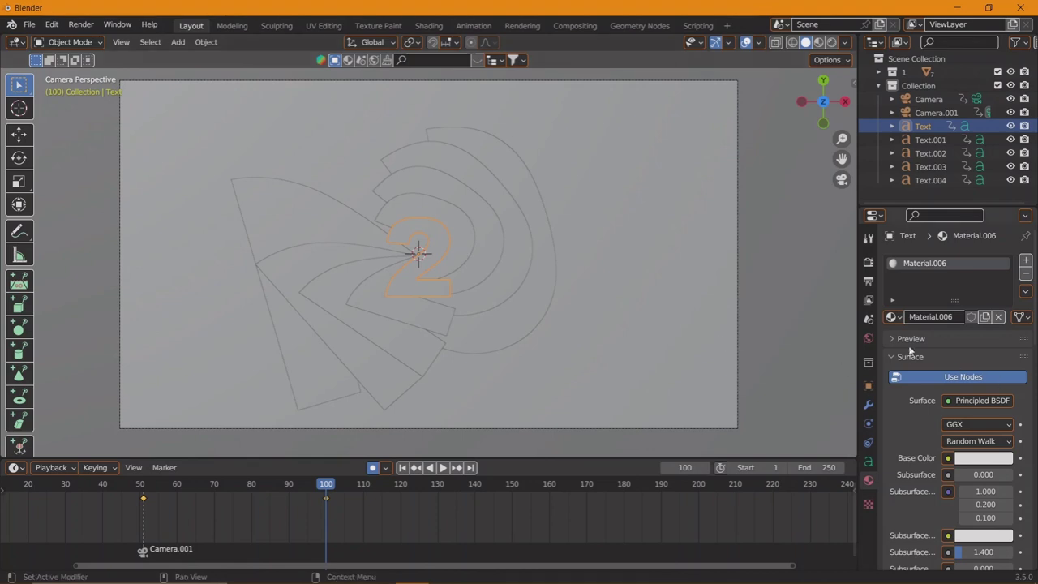
drag(891, 316, 487, 248)
drag(891, 317, 521, 292)
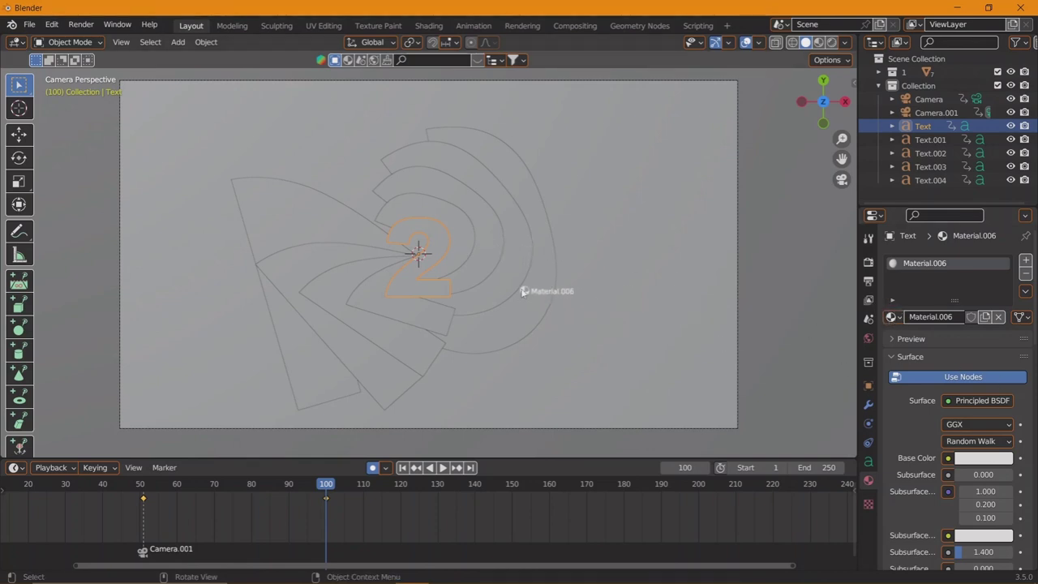
drag(891, 316, 513, 317)
- Hide overlays, show rendered shading and darken the text's base colour
click(746, 42)
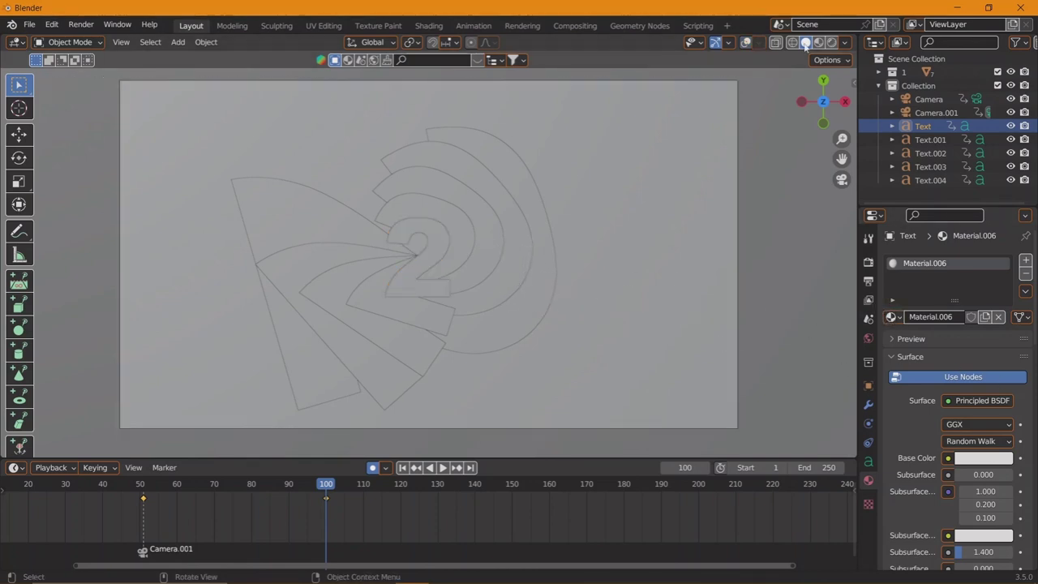
click(831, 42)
click(983, 457)
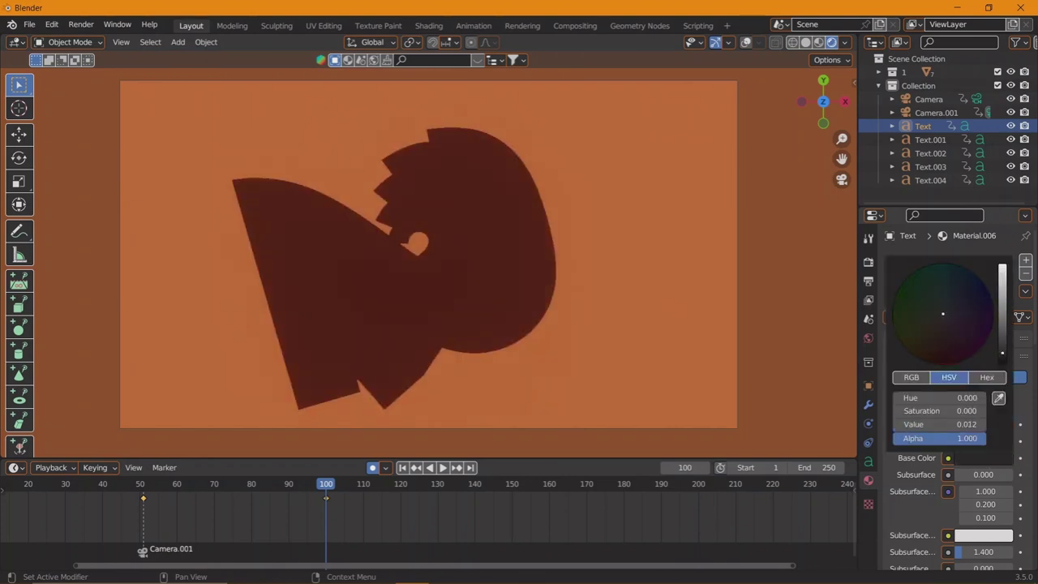
drag(1006, 346, 1004, 289)
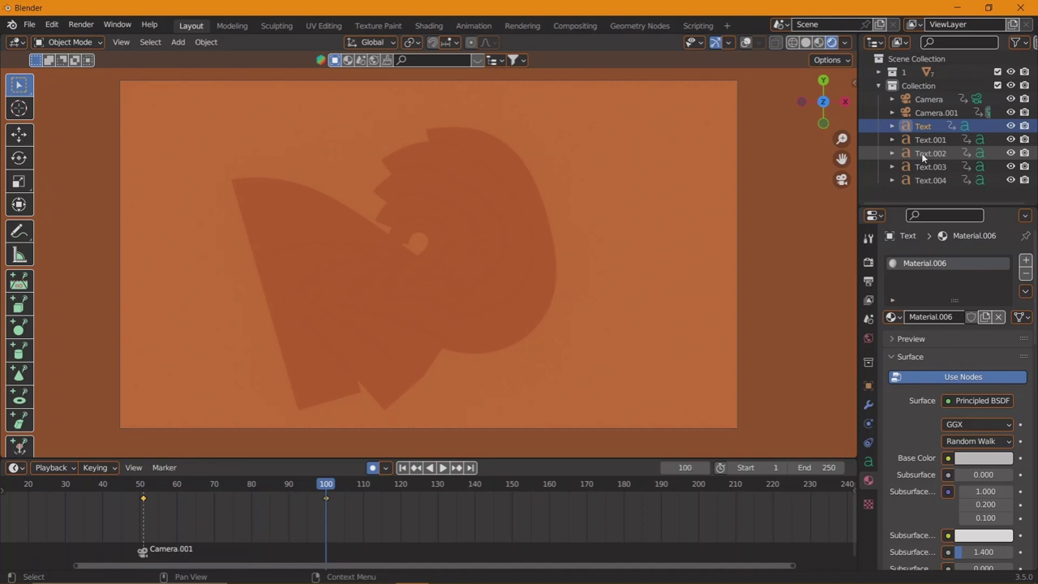
- Try new red material copies on the Text and Text.001 objects
click(985, 317)
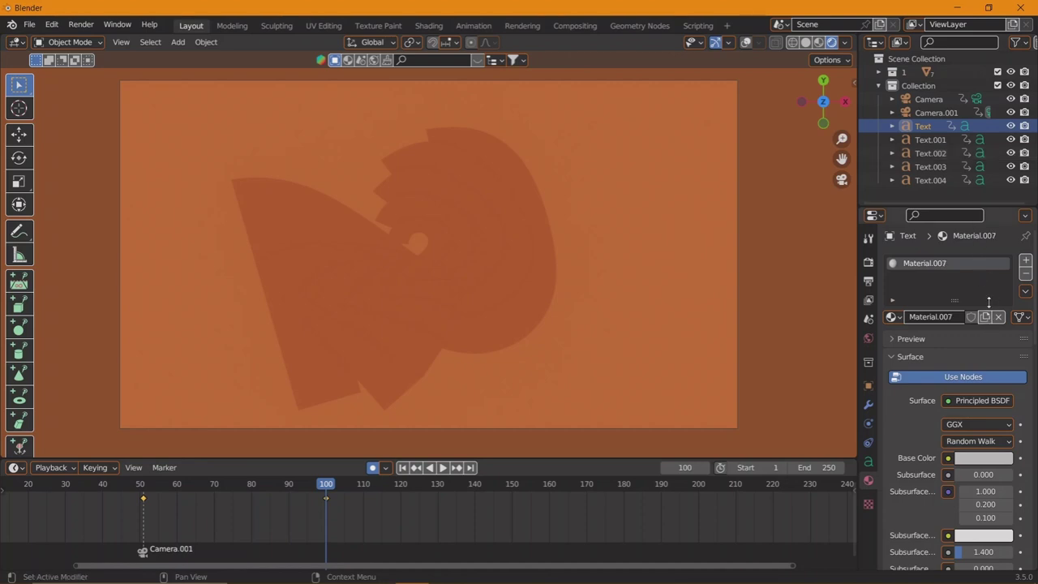
click(935, 180)
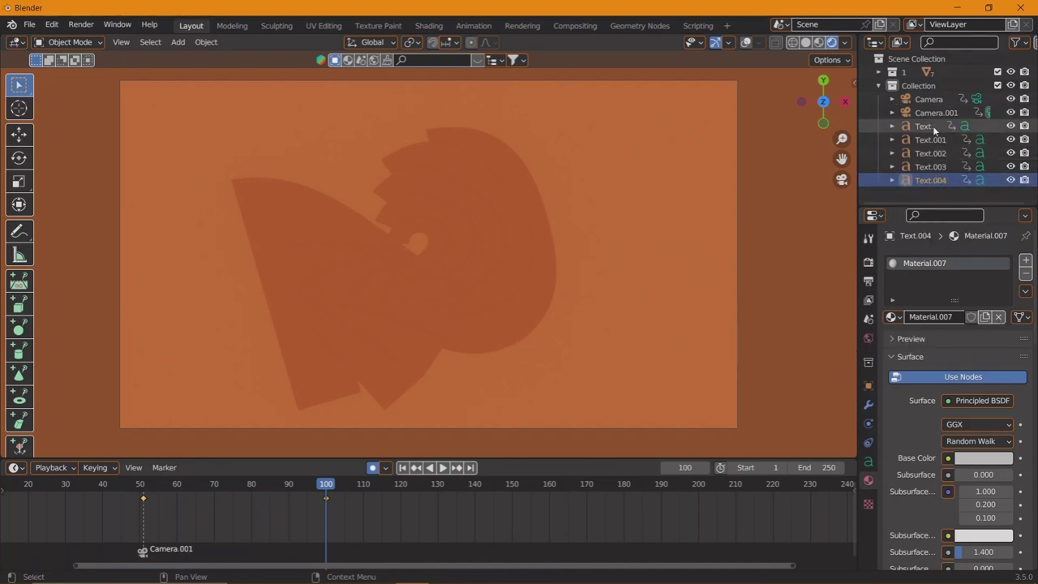
click(933, 126)
click(986, 316)
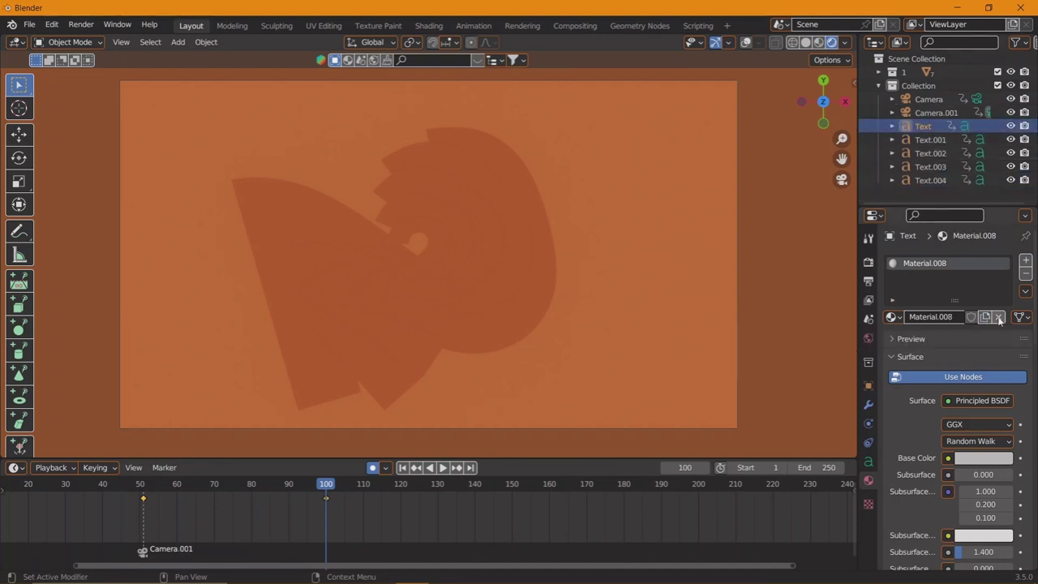
click(999, 317)
click(973, 318)
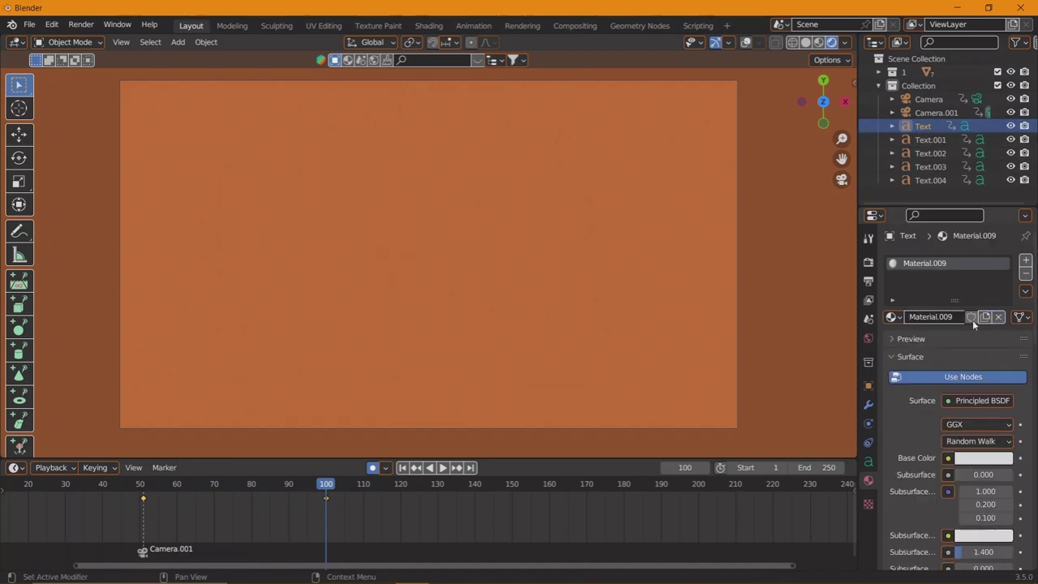
click(983, 458)
click(928, 361)
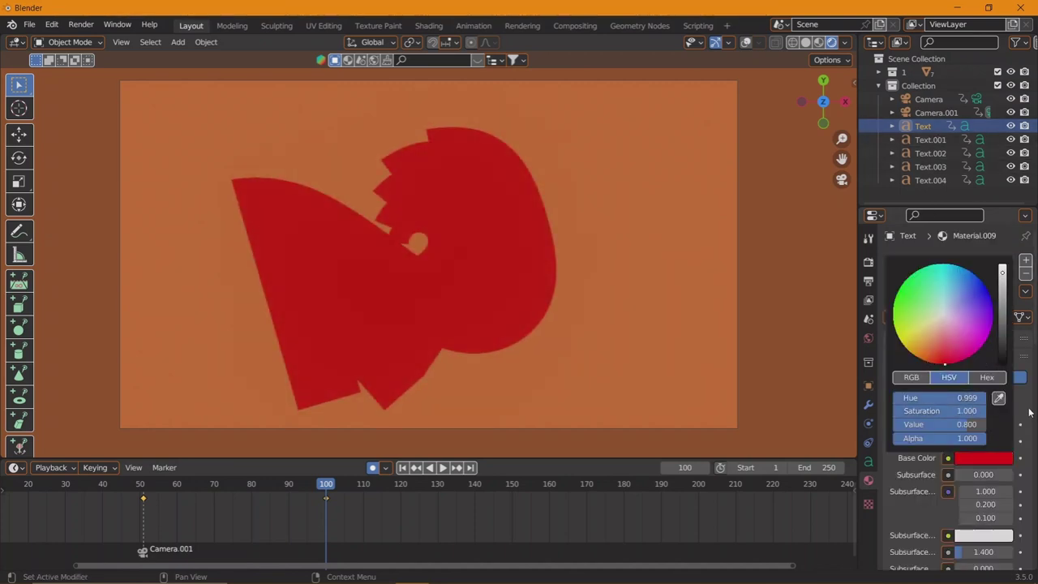
click(931, 140)
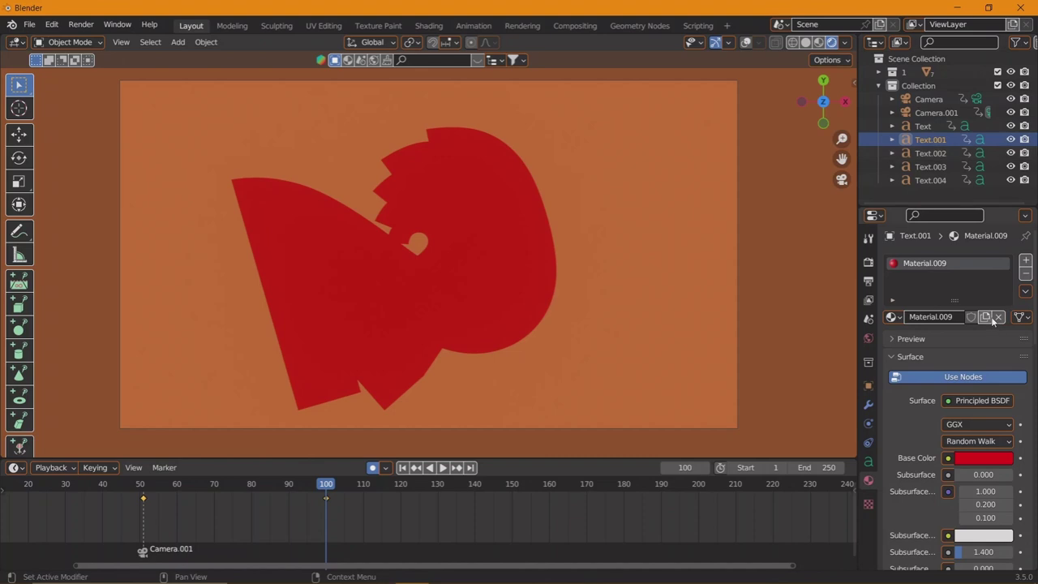
click(998, 316)
- Give the Text object a new pink material
click(924, 126)
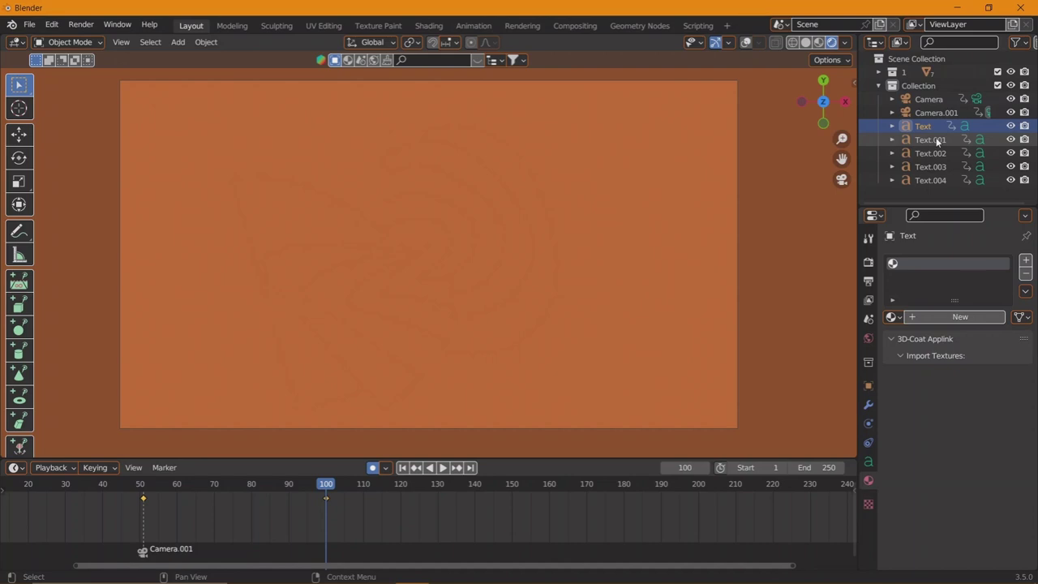
click(931, 140)
click(930, 153)
click(923, 125)
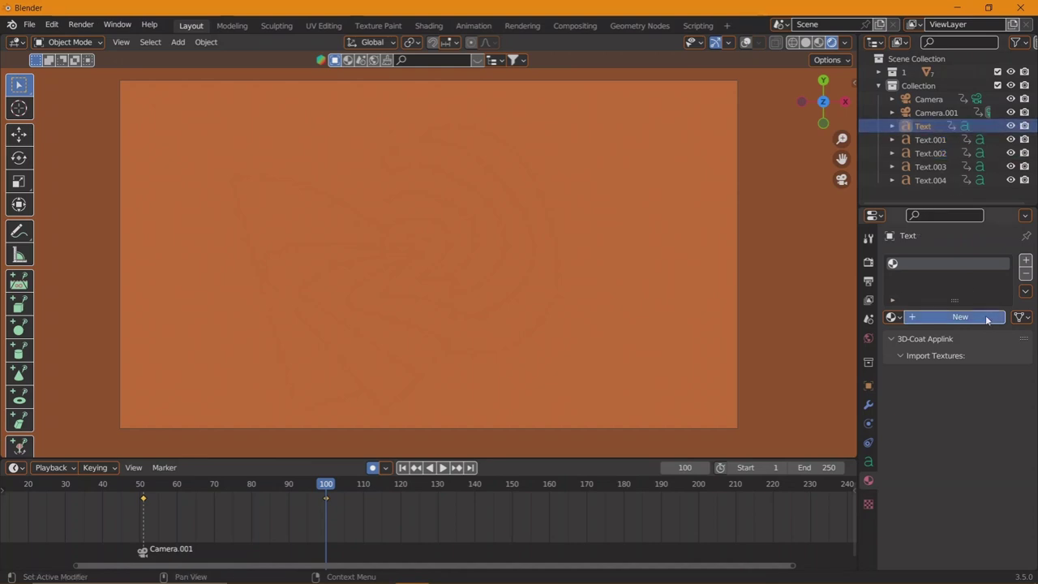
click(987, 317)
click(978, 462)
click(950, 320)
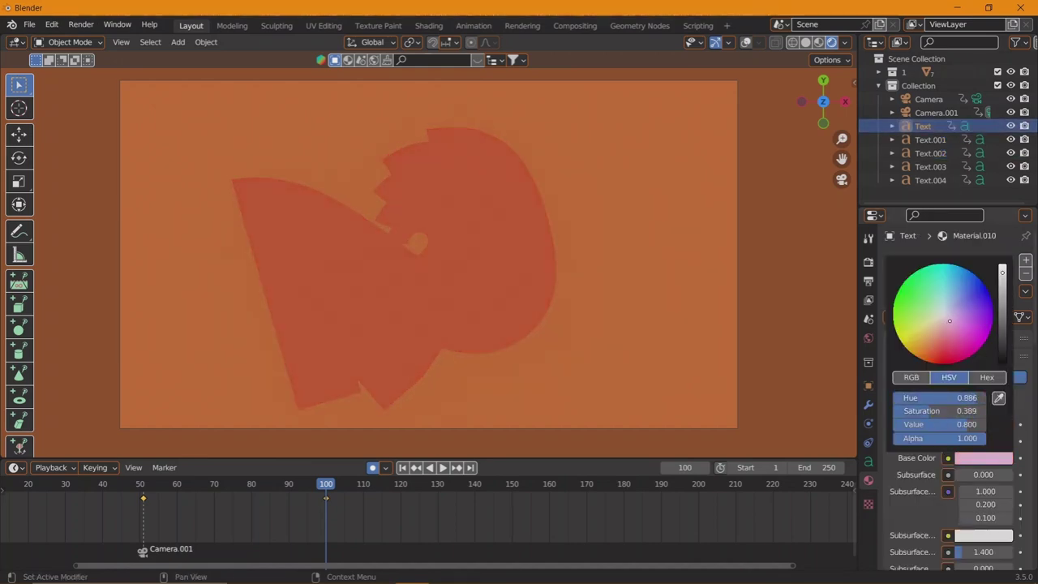
- Undo back to Material.006 and set its base colour to red-orange (hue 0.005, value 0.8)
key(ctrl+z)
key(ctrl+z)
key(ctrl+z)
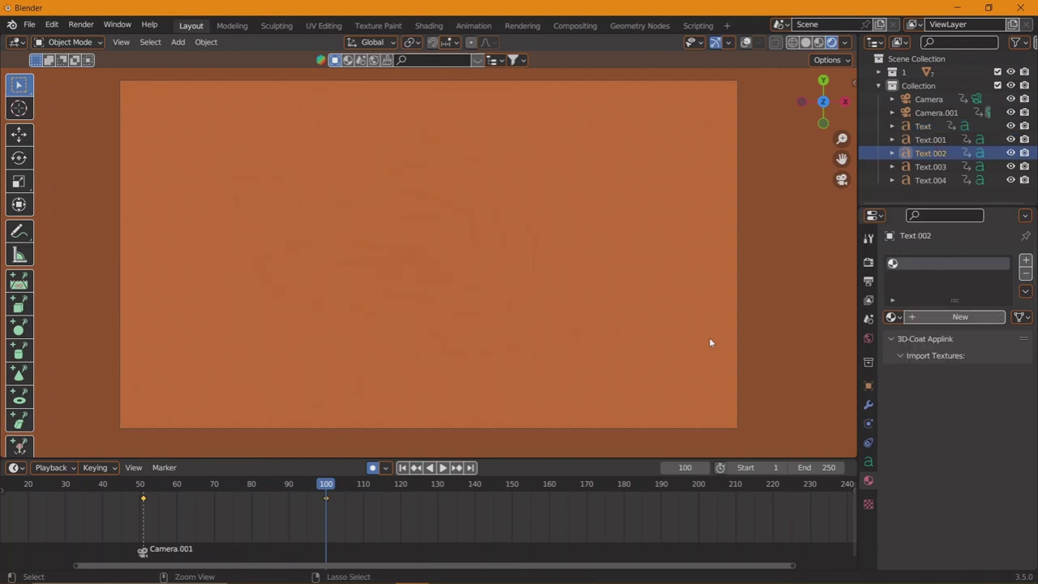
key(ctrl+z)
key(ctrl+z)
key(ctrl+z)
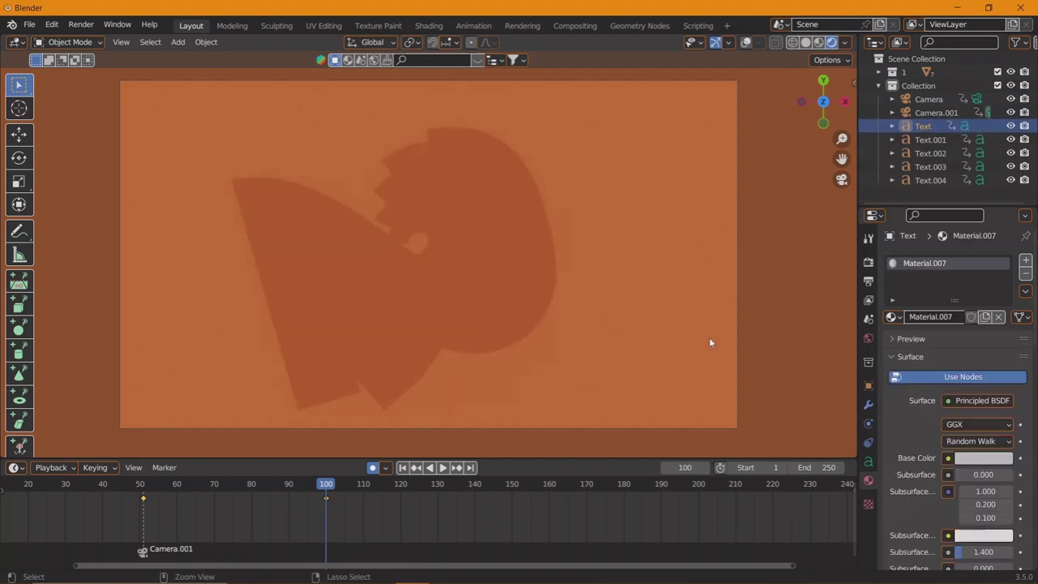
key(ctrl+z)
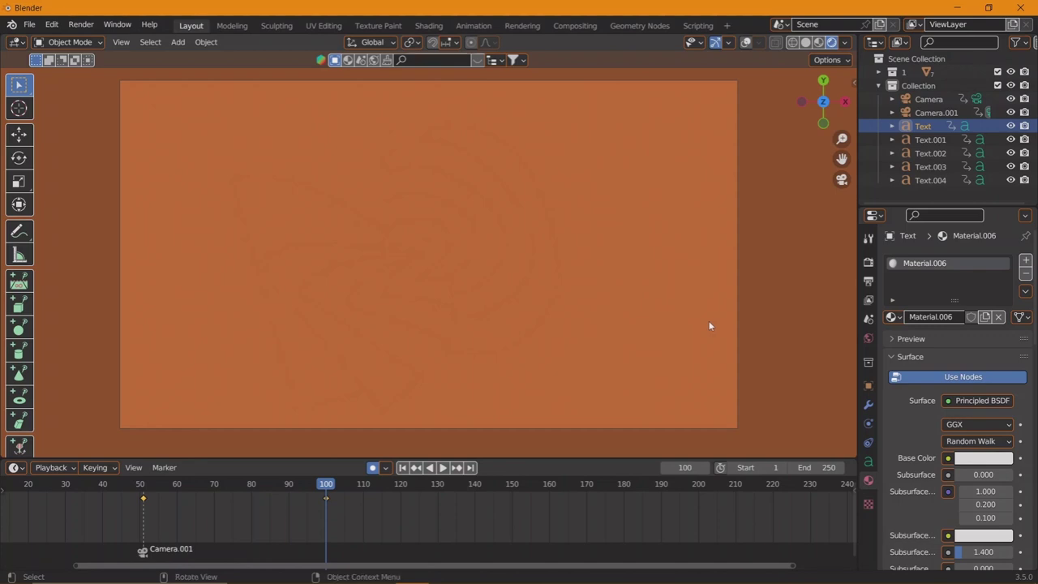
key(ctrl+z)
key(ctrl+shift+z)
key(ctrl+shift+z)
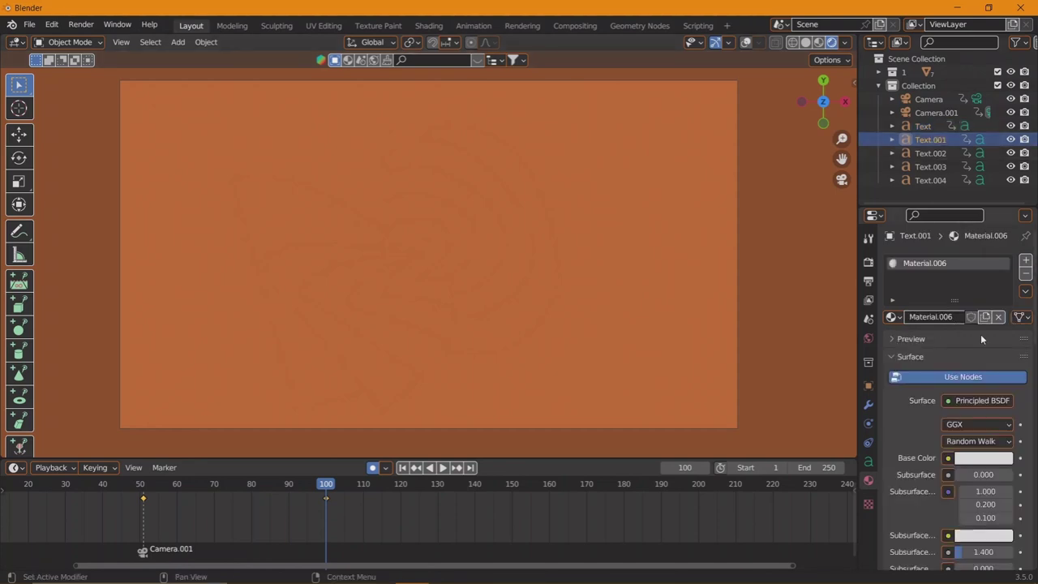
click(983, 457)
click(934, 315)
click(923, 347)
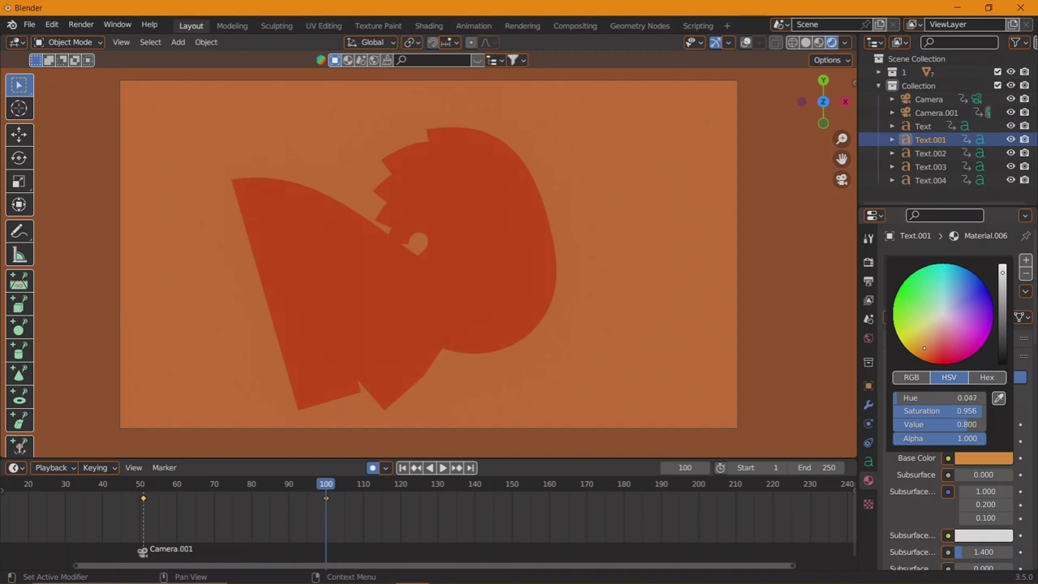
drag(924, 347, 927, 358)
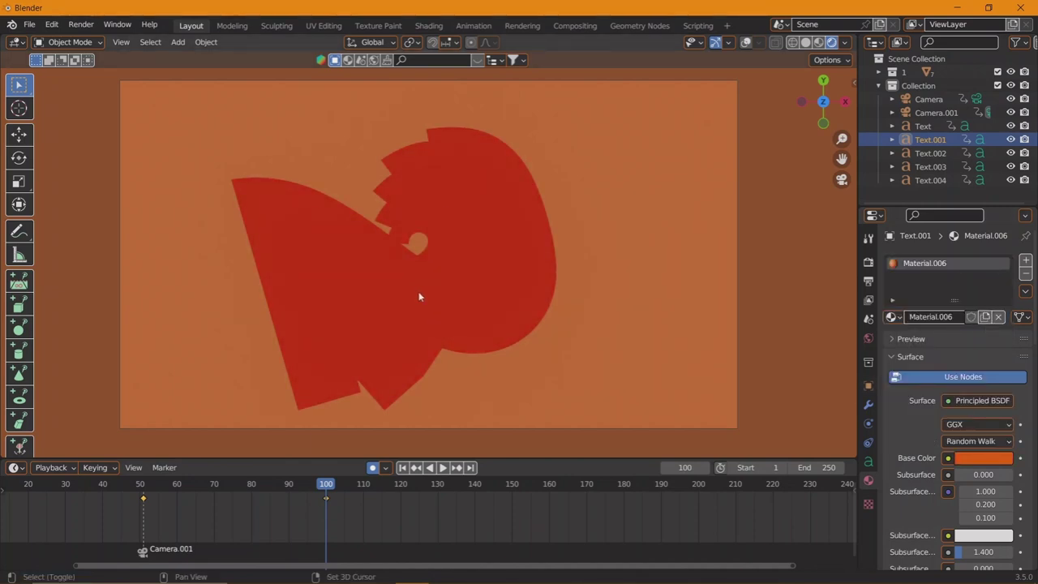
- Add a point light to the scene
key(shift+a)
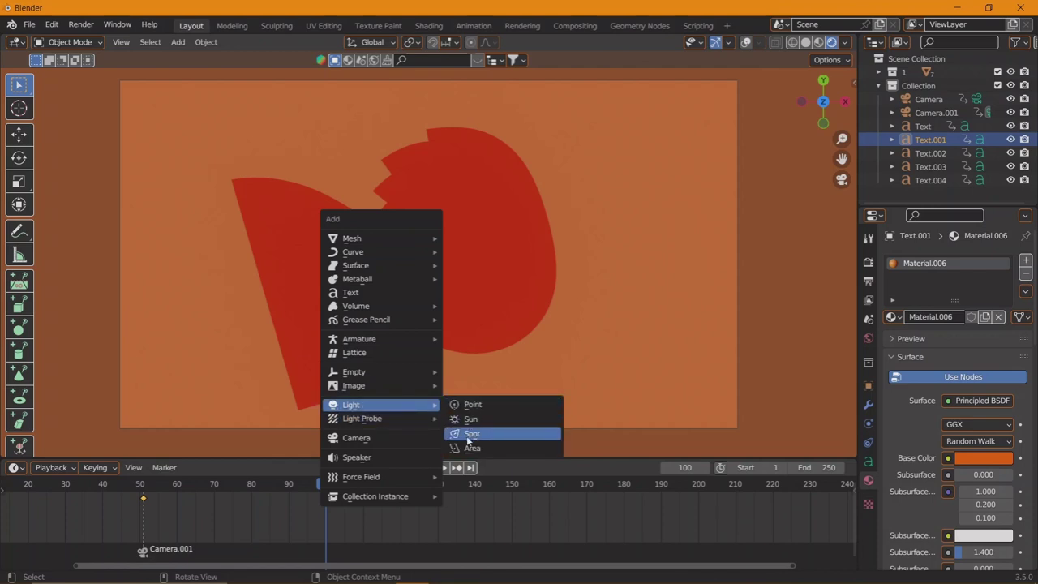
click(472, 404)
key(s)
key(Escape)
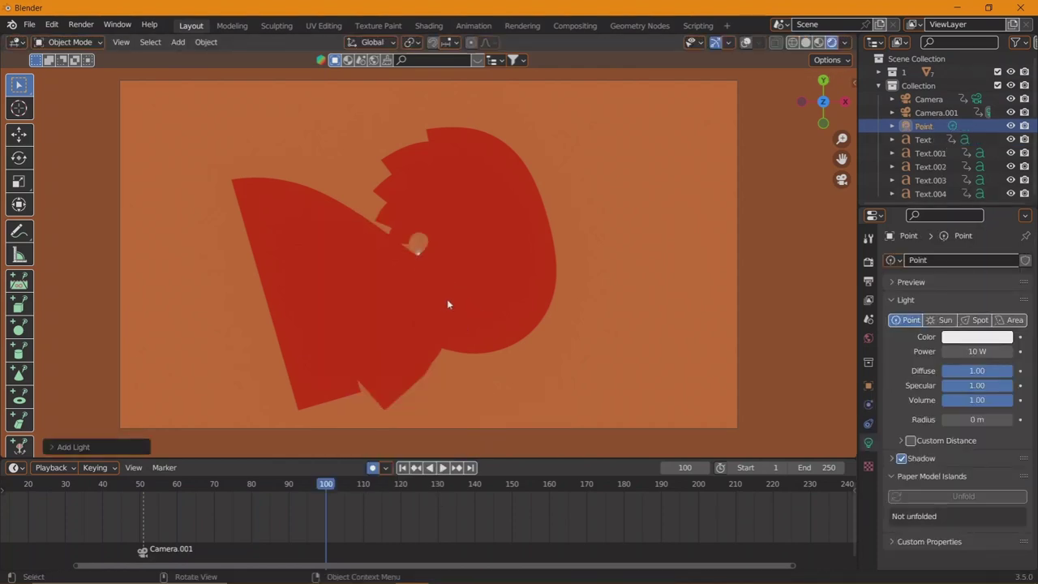
key(g)
key(Escape)
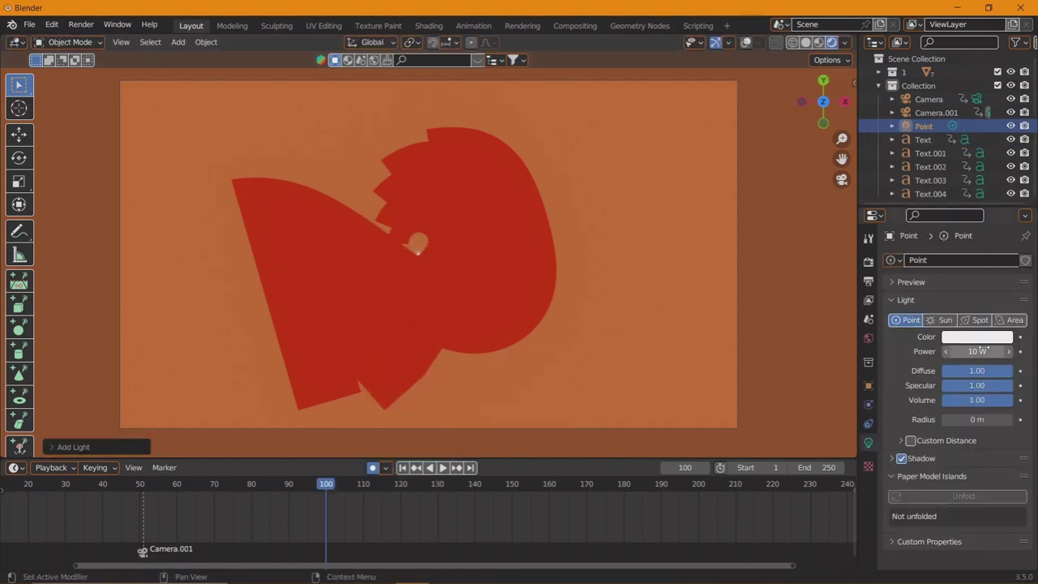
- Set the point light's power to 180.9 W and raise it along Z
drag(977, 351, 1014, 351)
drag(473, 260, 570, 299)
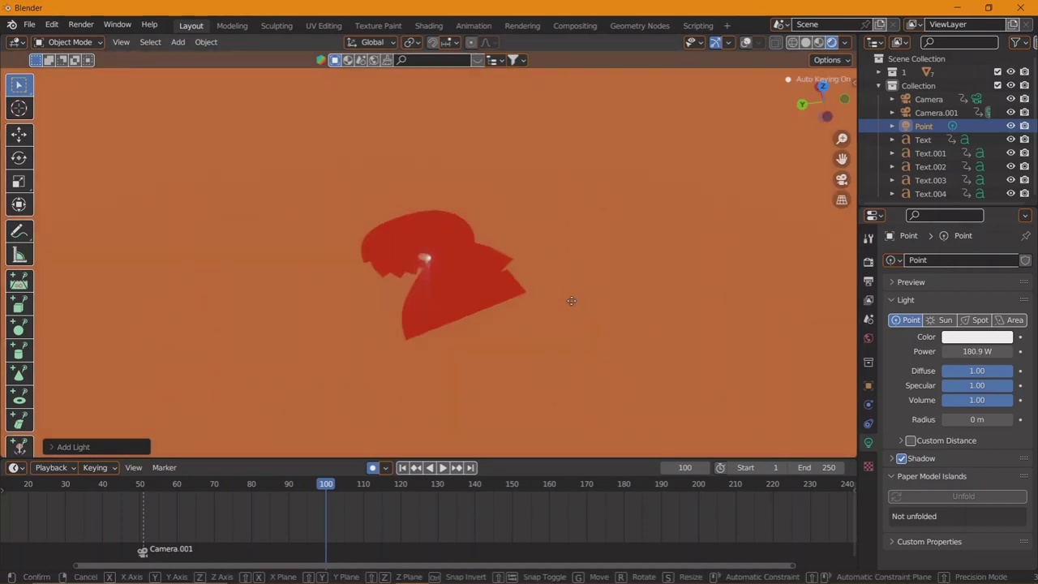
key(g)
key(z)
click(566, 292)
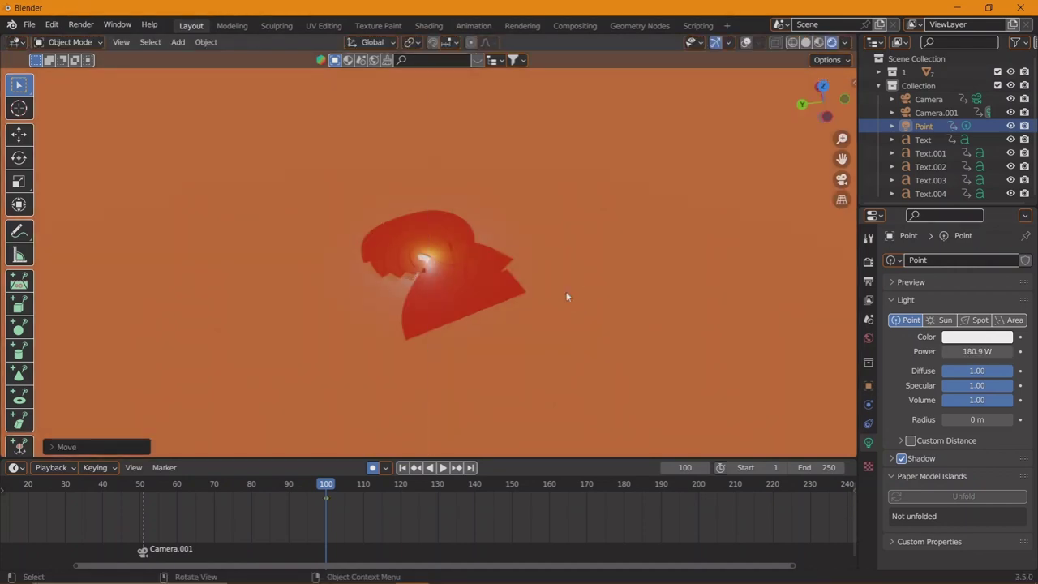
key(KP_0)
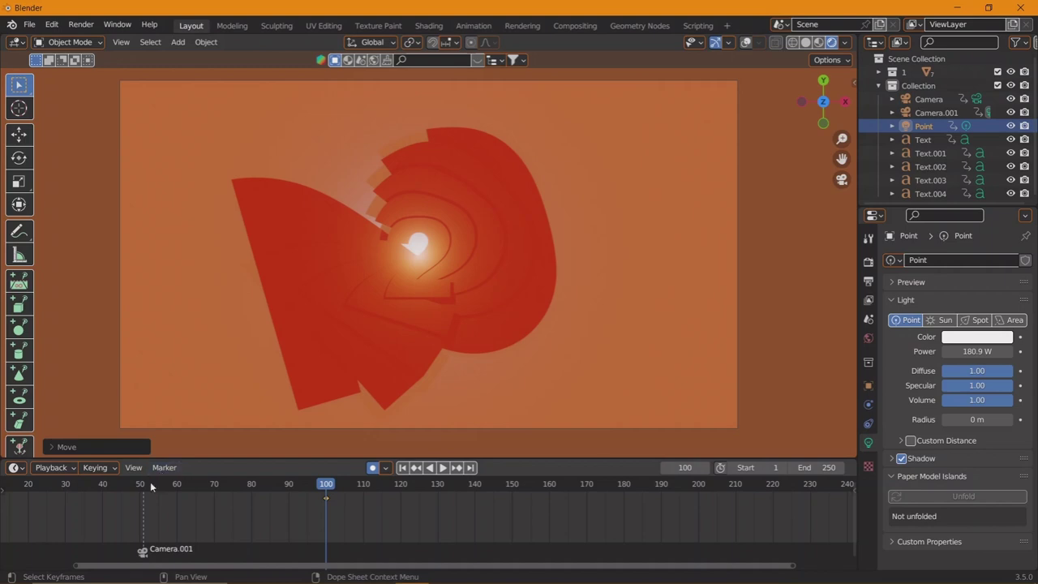
- Preview the animation while trying different hues for the light colour
click(148, 488)
key(space)
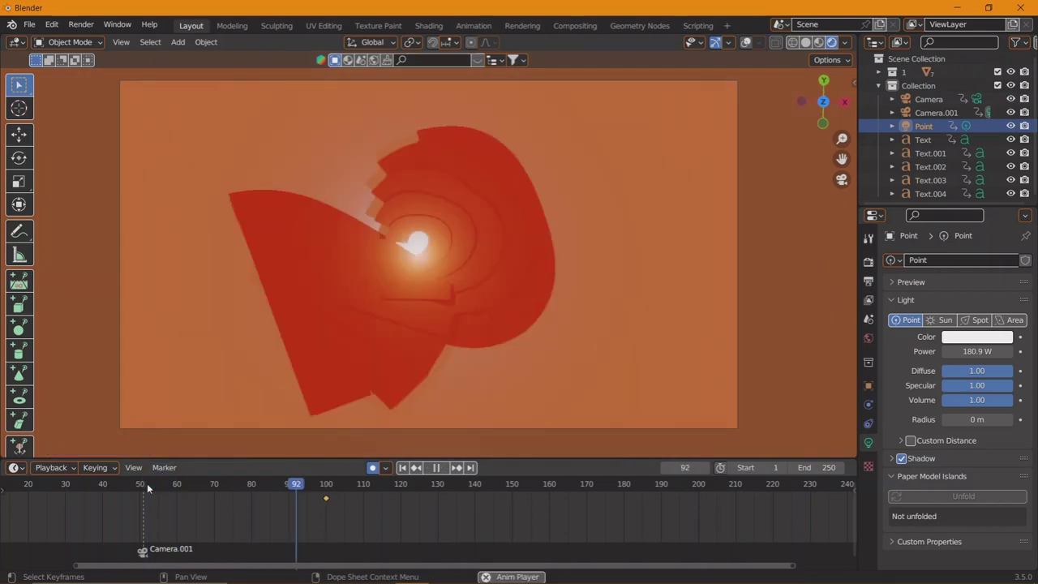
click(147, 488)
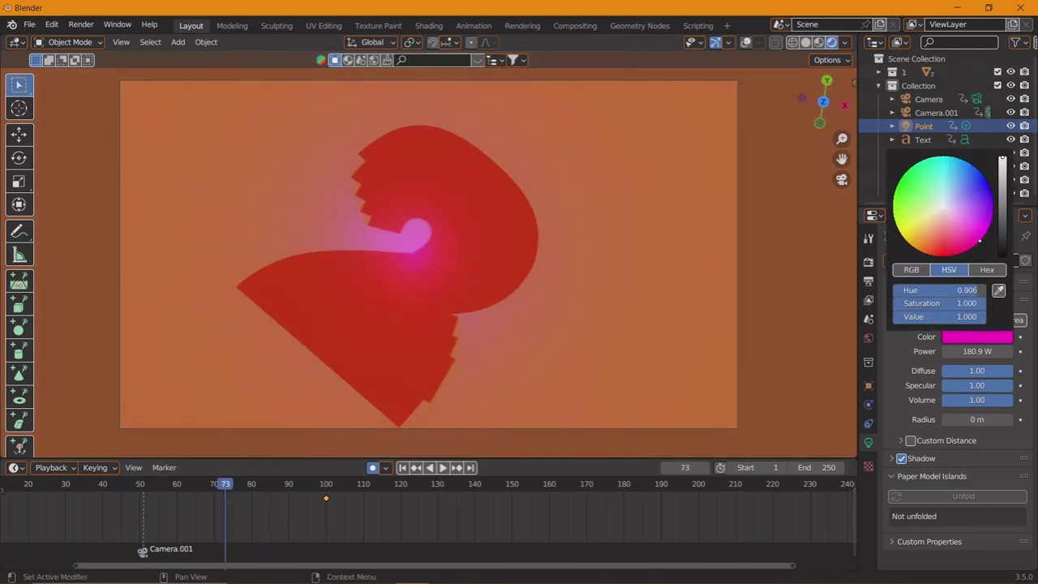
drag(941, 289, 901, 290)
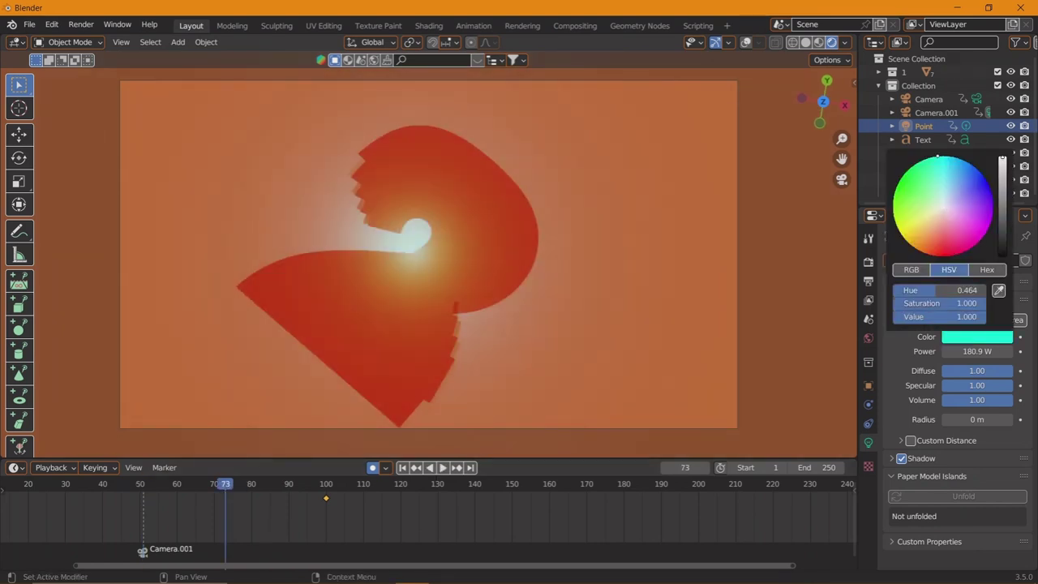
drag(941, 290, 974, 290)
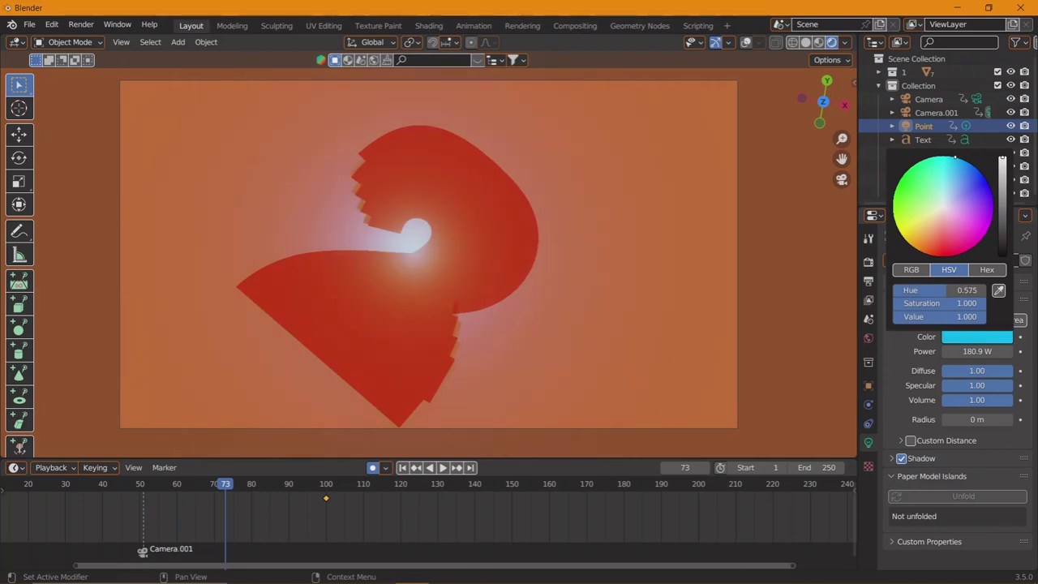
click(155, 485)
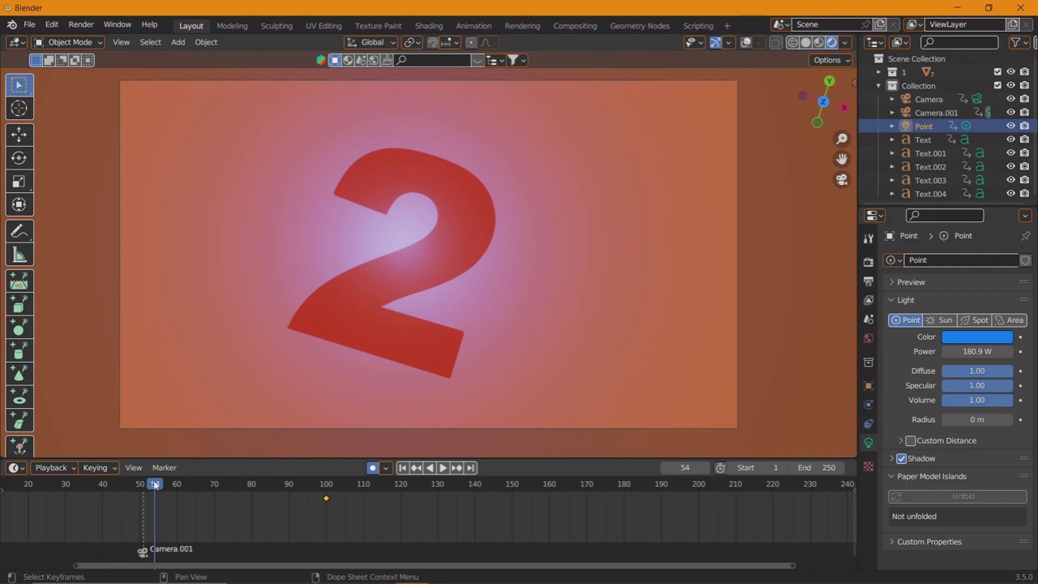
drag(155, 484, 345, 484)
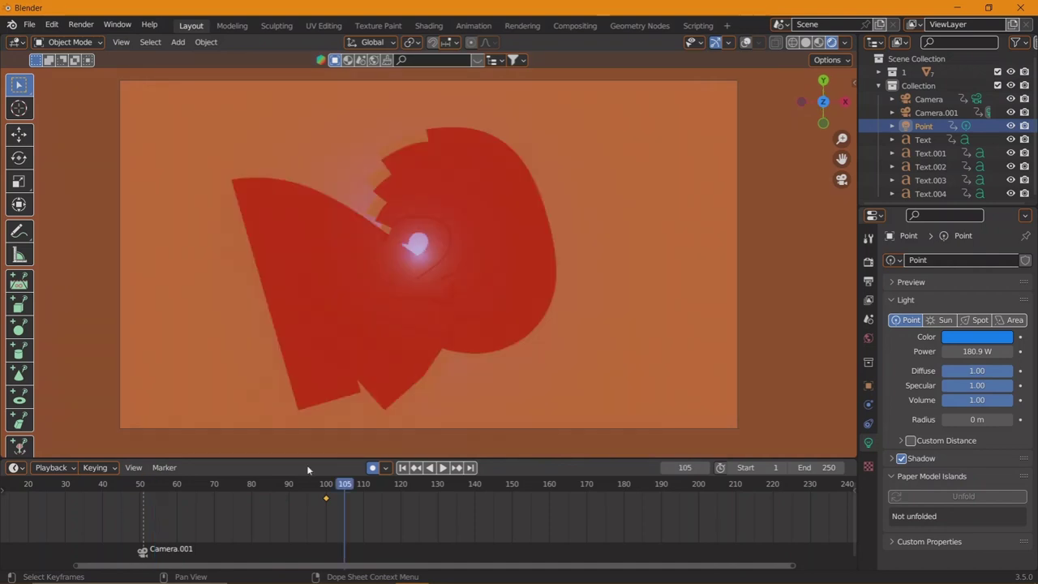
drag(340, 365, 568, 348)
- Widen the light radius to 8.79 m and raise its power to 949 W
drag(977, 419, 1014, 420)
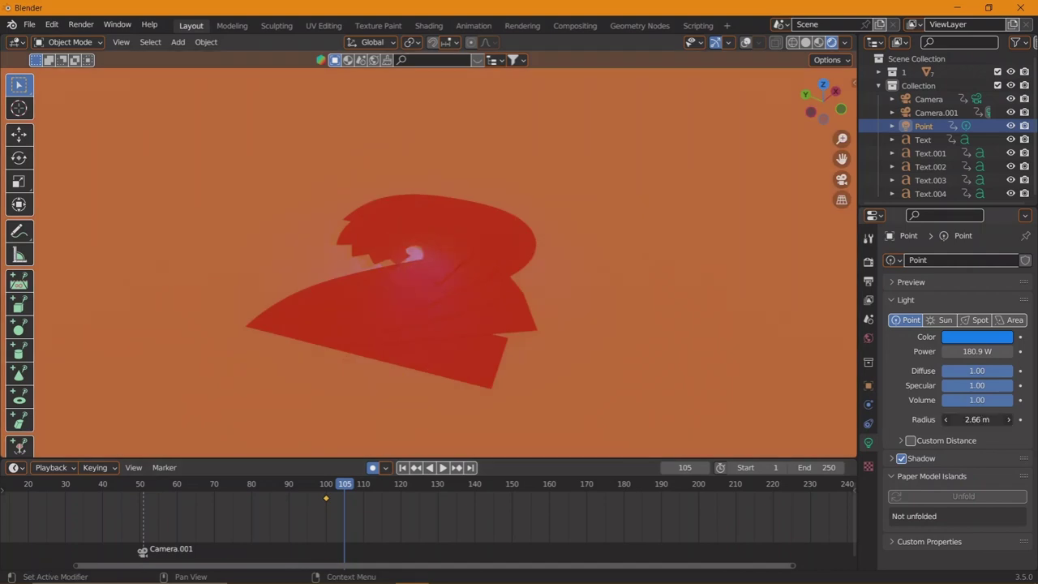
drag(976, 351, 1006, 351)
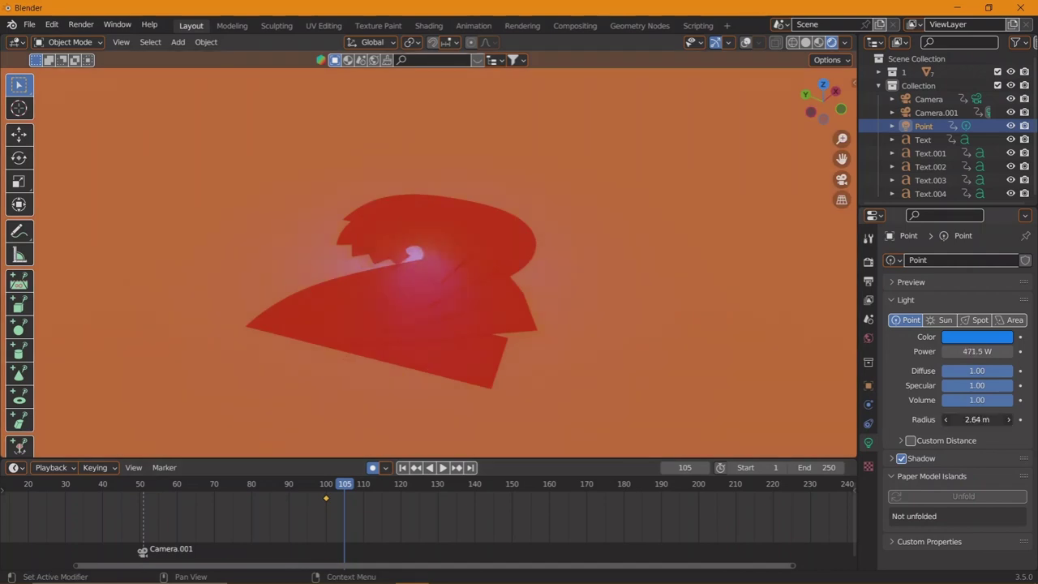
drag(977, 420, 1014, 420)
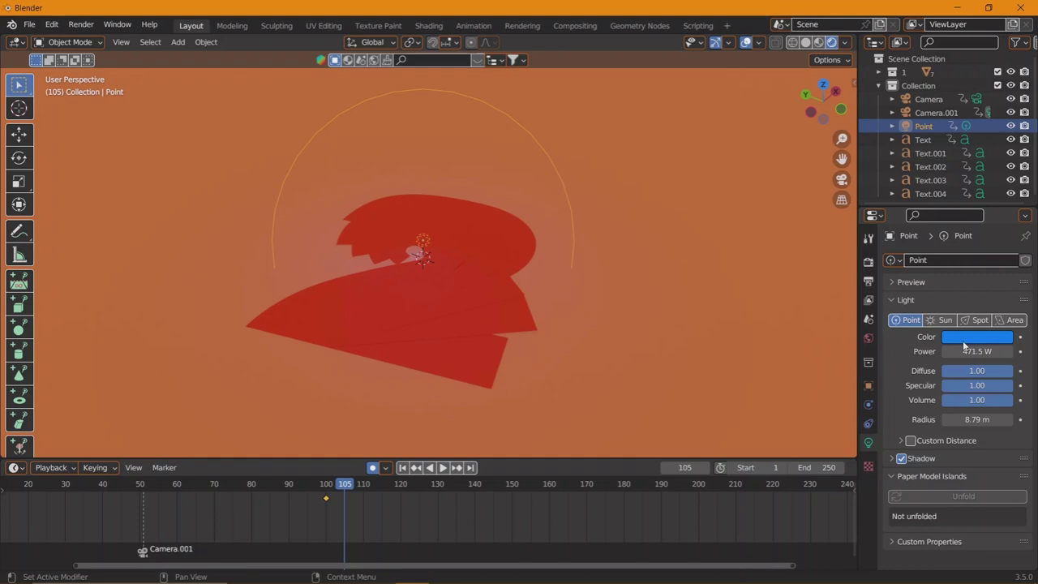
key(KP_0)
drag(345, 487, 144, 488)
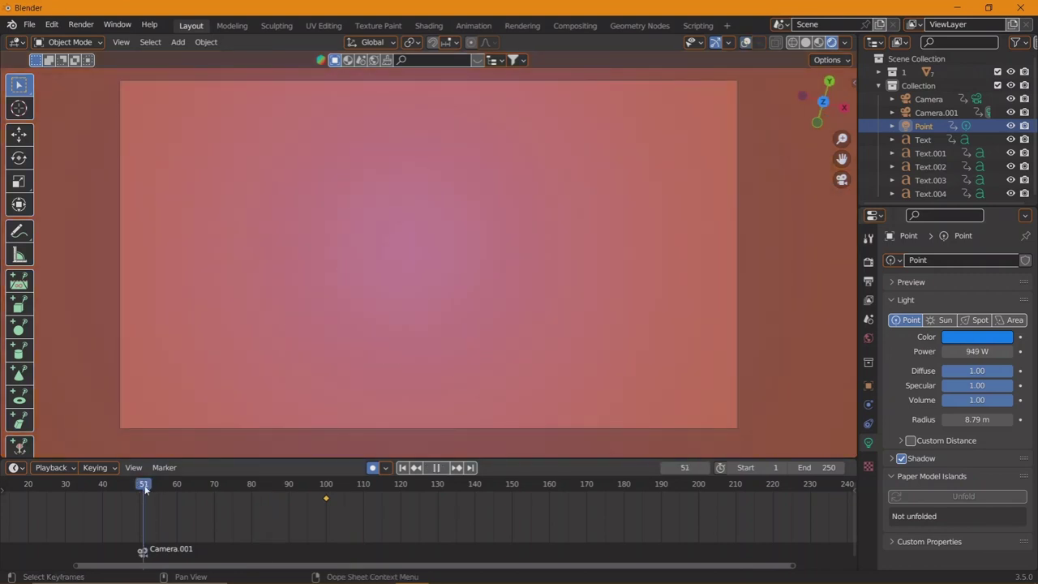
drag(145, 487, 331, 498)
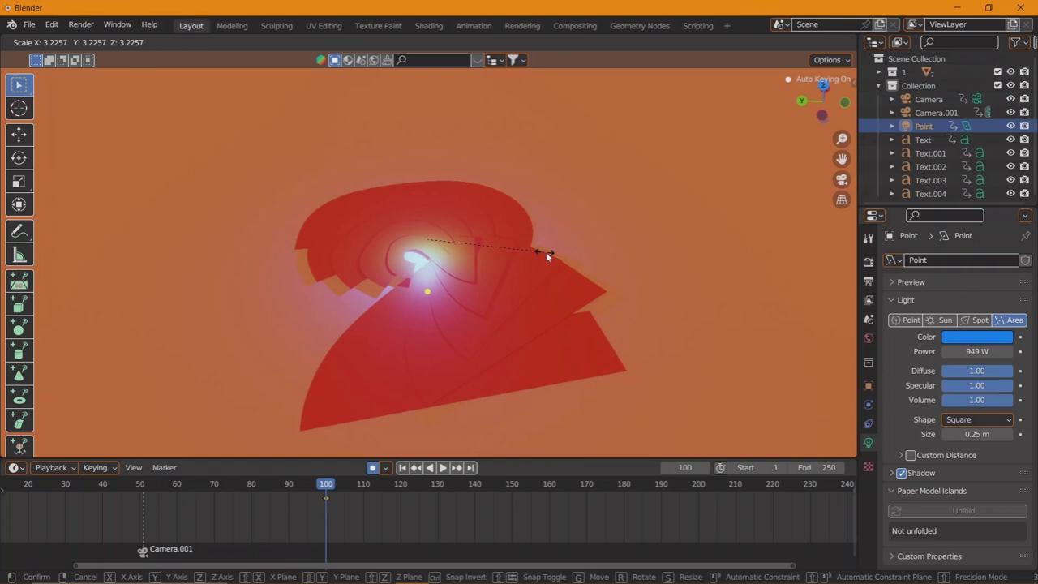
- Set the area light size to 14 m and check it around frame 104
click(546, 251)
key(KP_0)
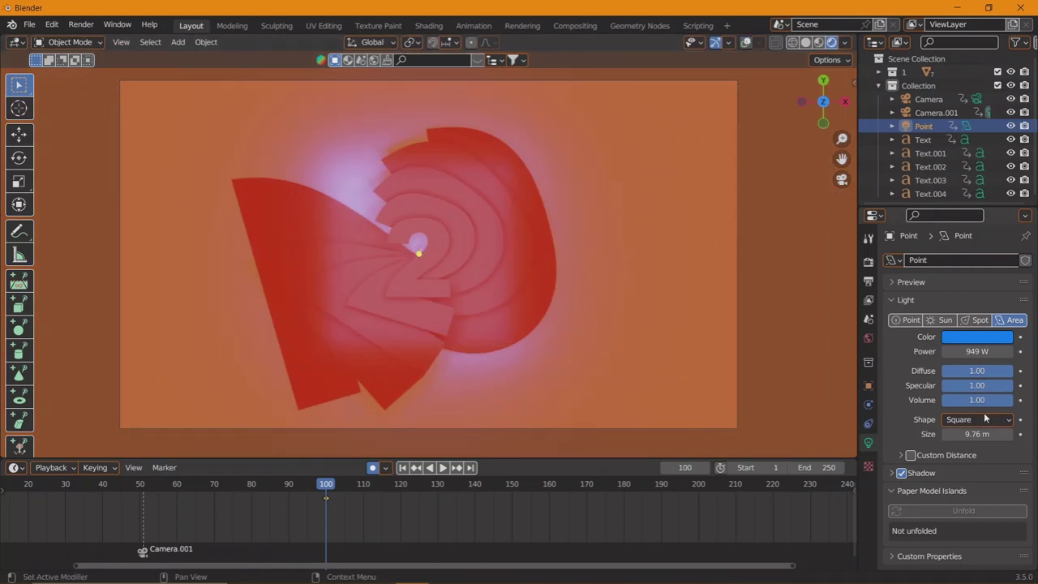
key(ctrl+z)
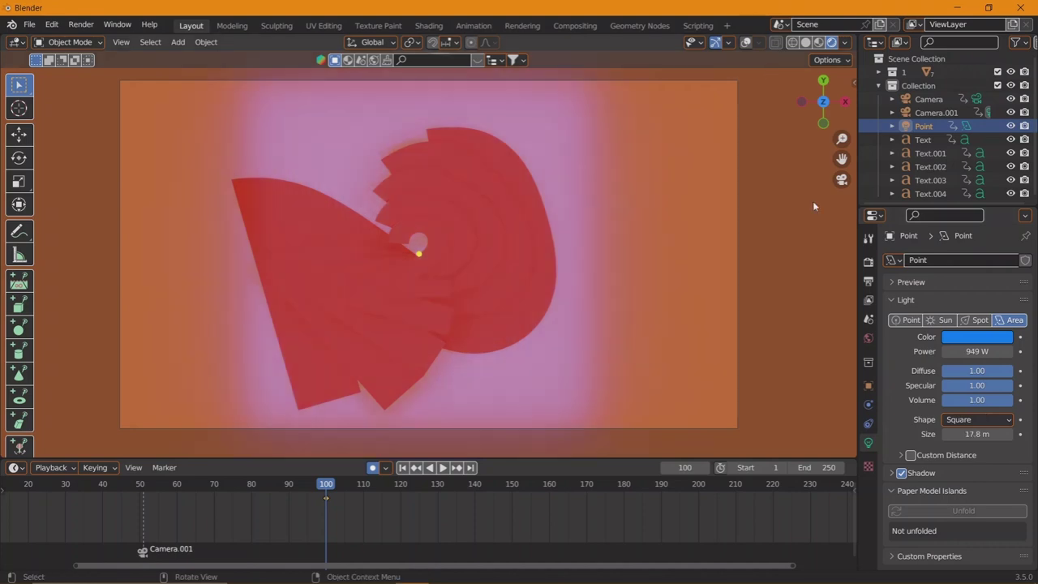
drag(989, 436, 965, 435)
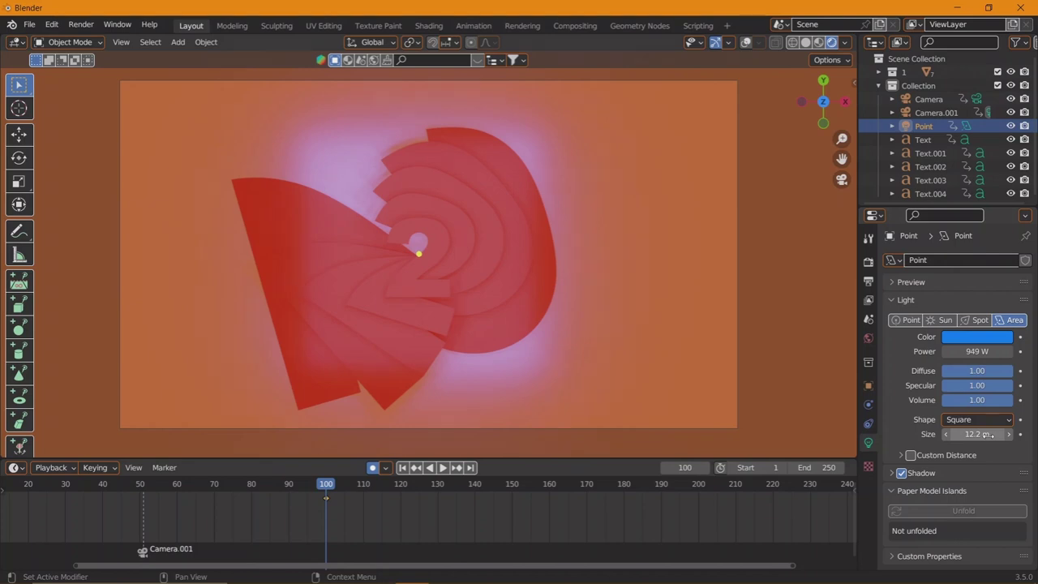
drag(988, 435, 996, 436)
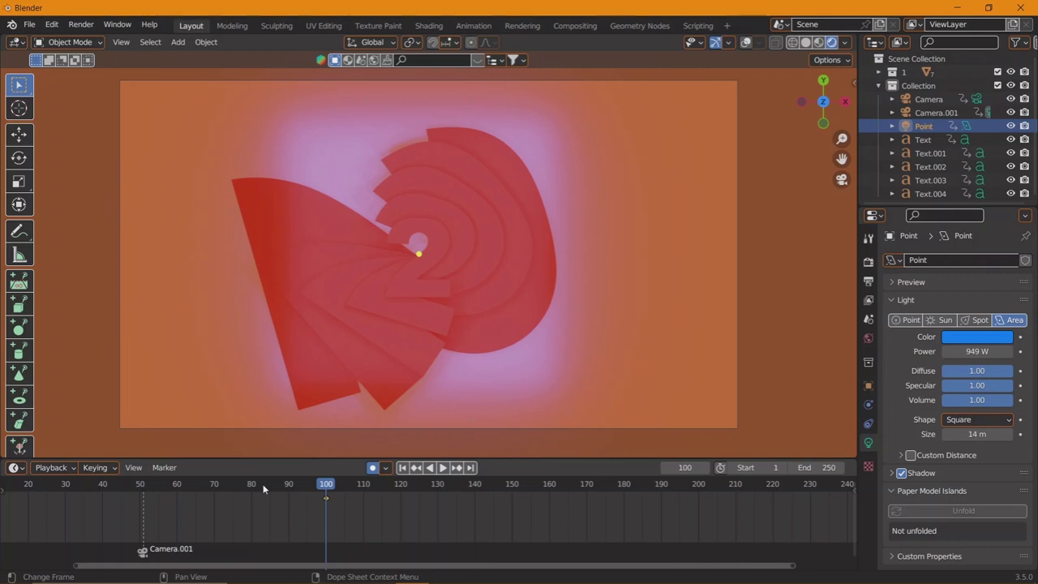
click(343, 502)
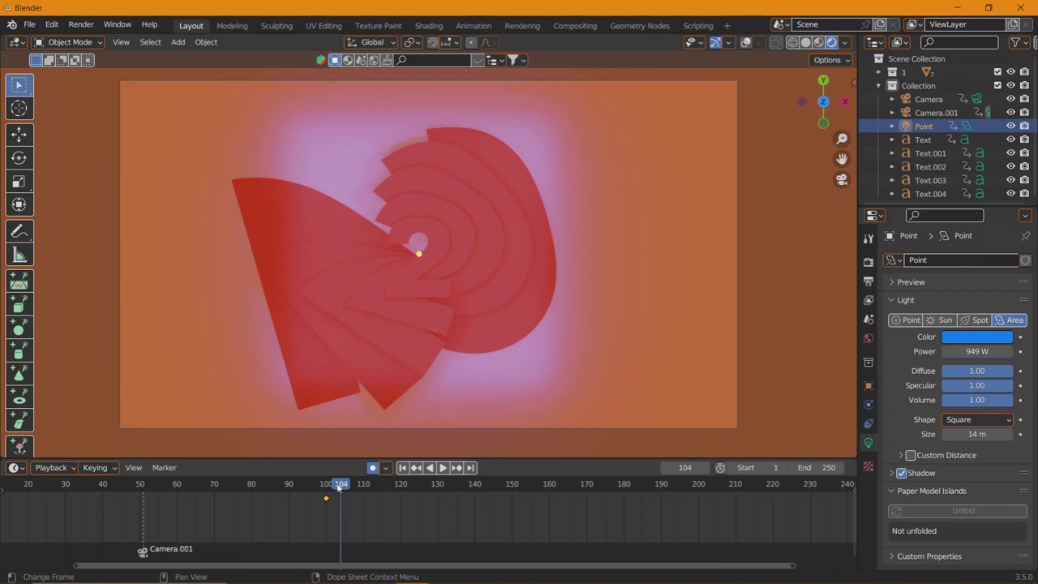
drag(339, 485, 325, 439)
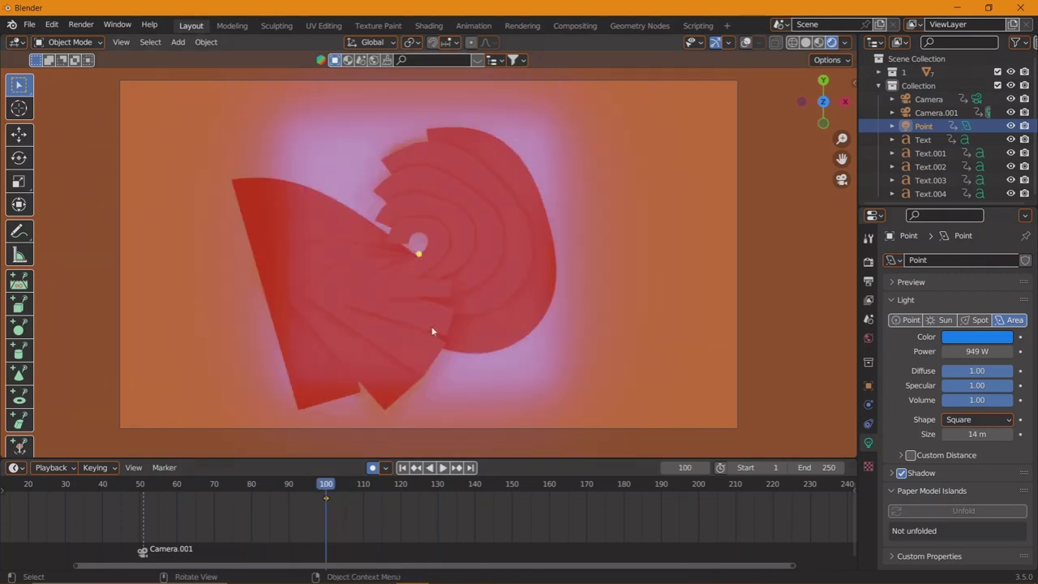
- Lower the light along Z, replay the animation and rescale the light
key(g)
key(z)
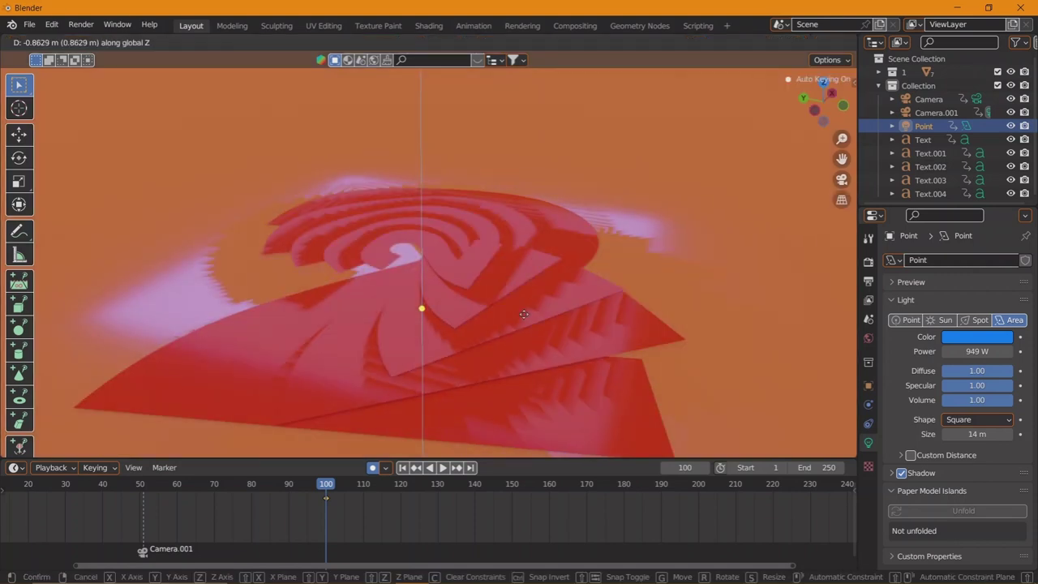
right_click(524, 315)
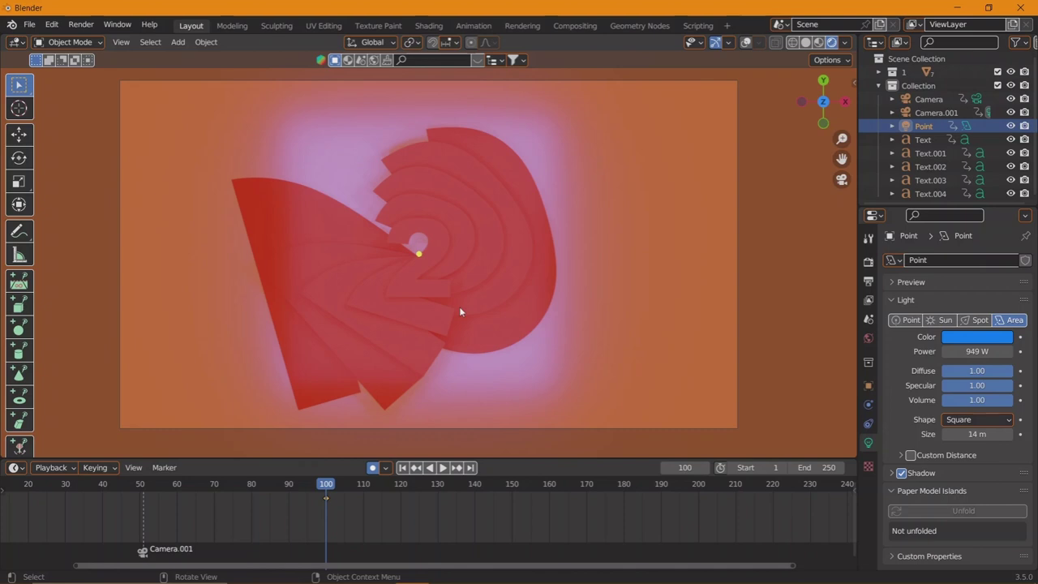
key(g)
key(z)
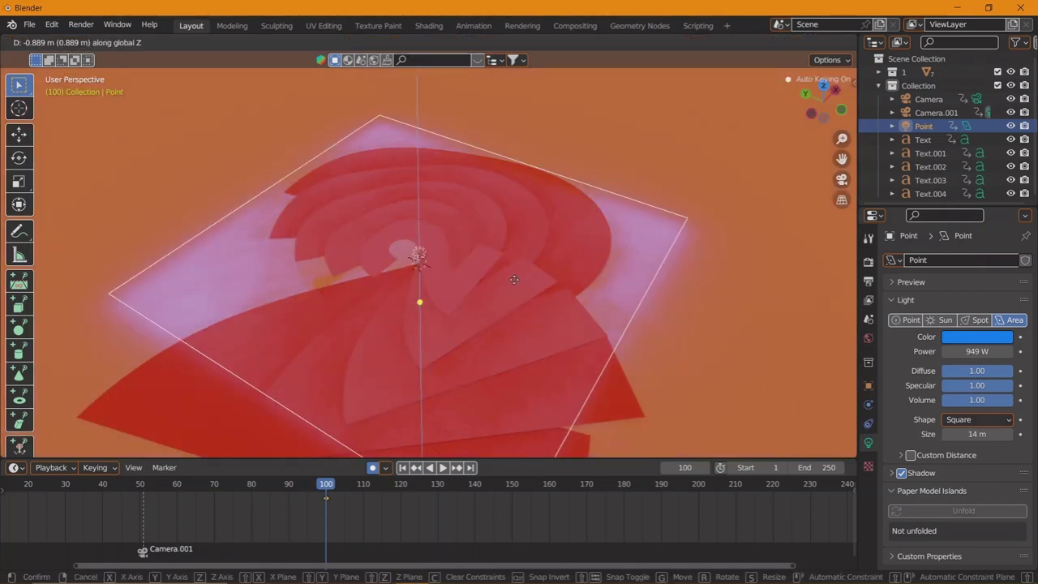
click(515, 279)
key(KP_0)
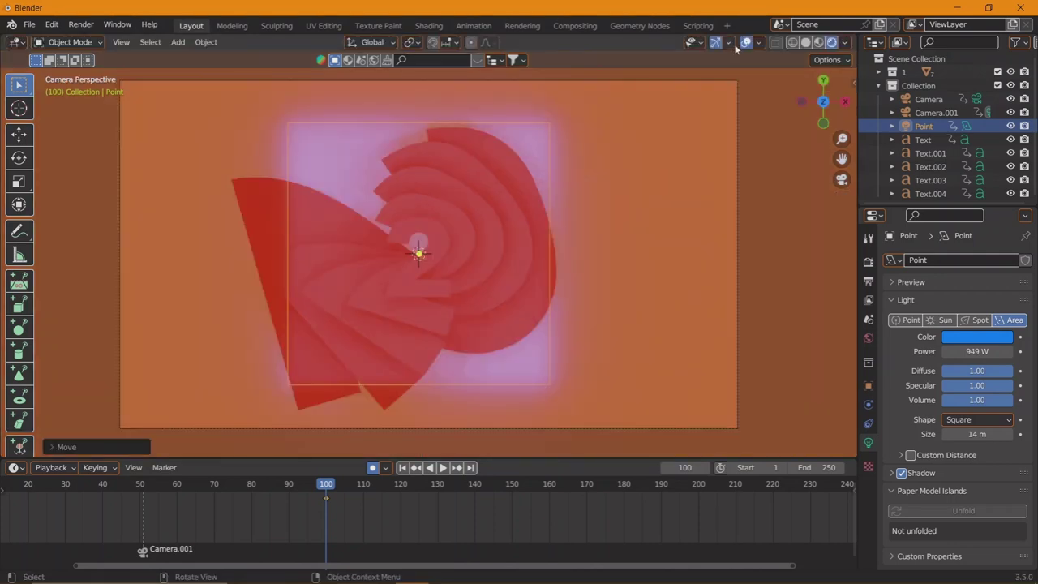
key(space)
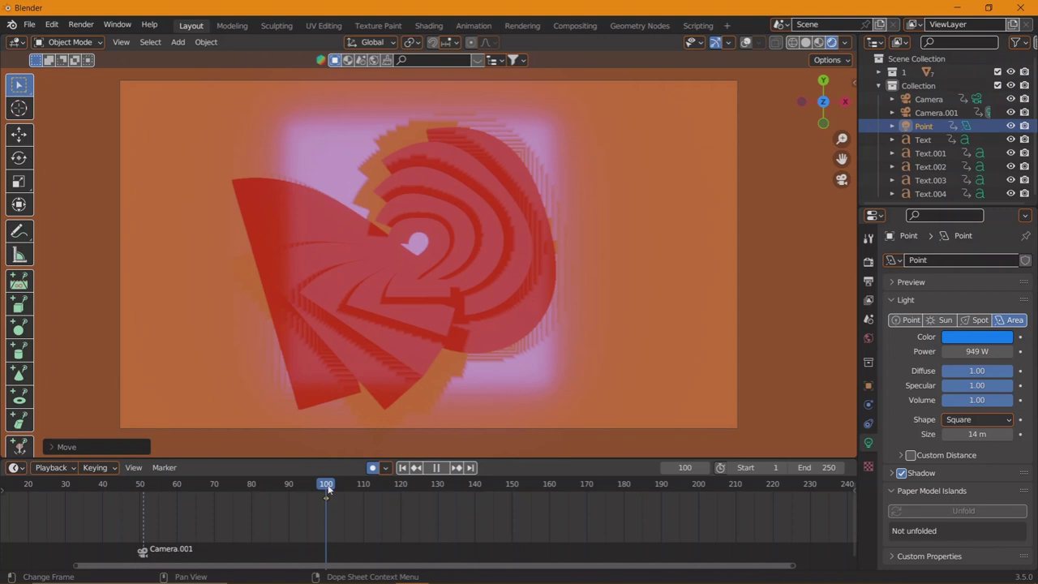
key(s)
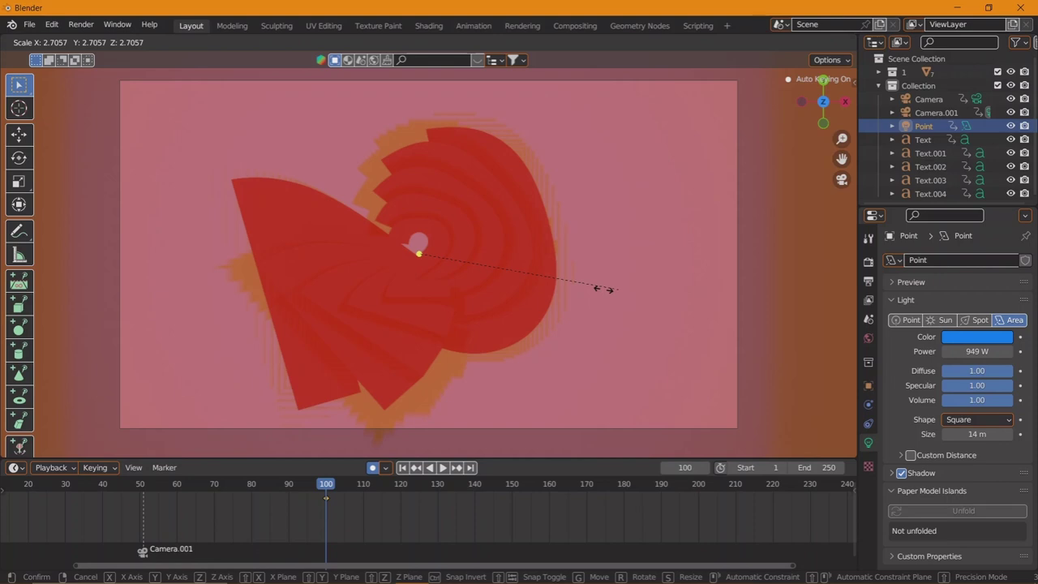
click(607, 288)
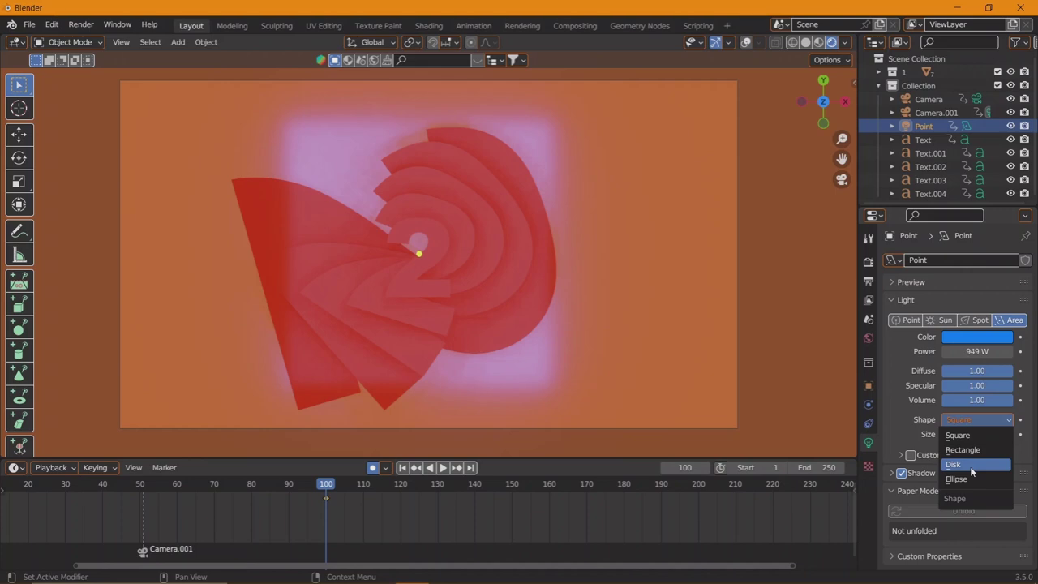
- Switch the area light to a Disk shape and scale it up, viewed through the camera
click(970, 466)
key(s)
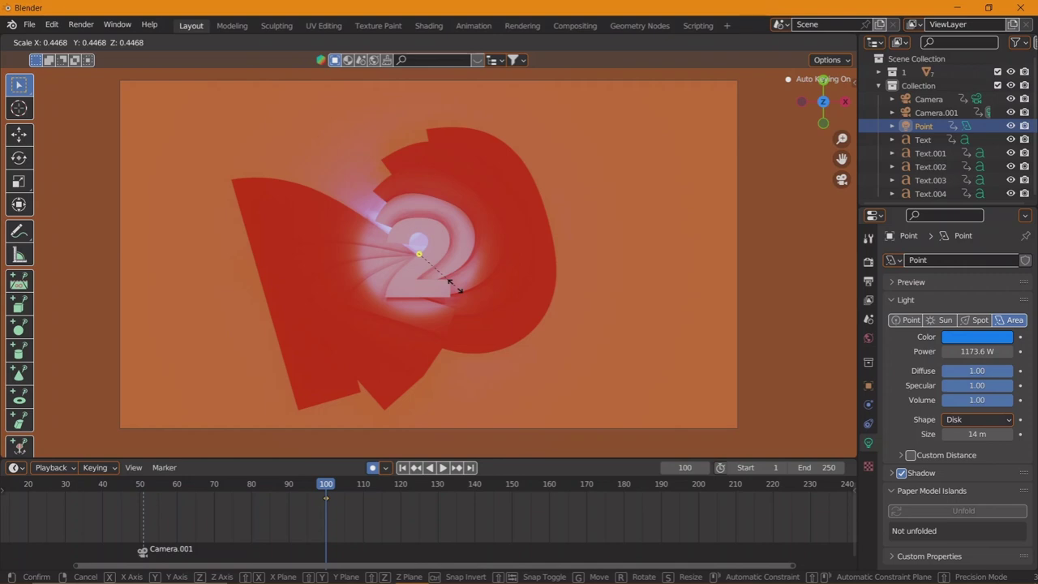
click(986, 347)
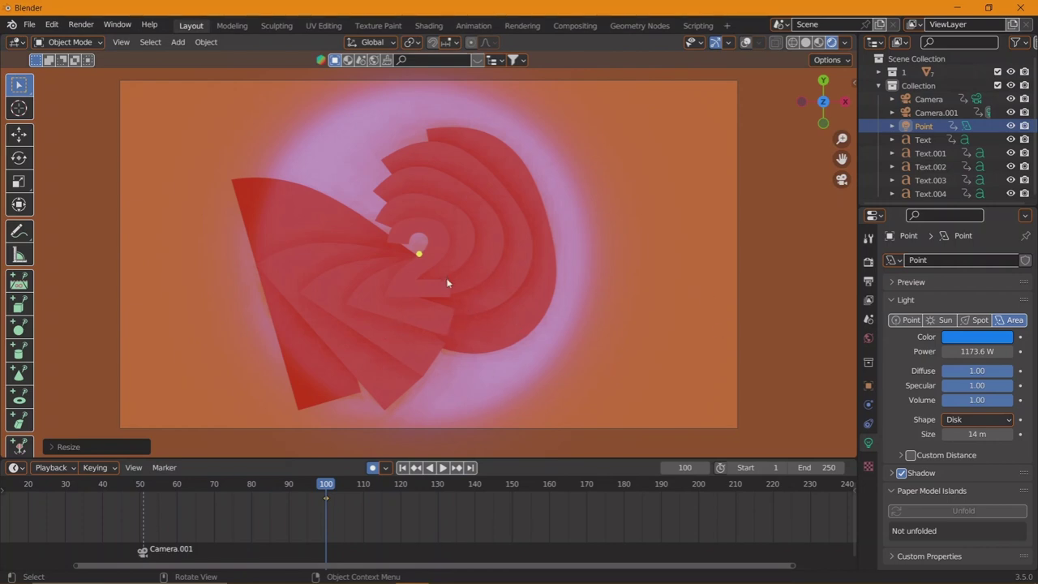
drag(447, 280, 475, 301)
key(KP_0)
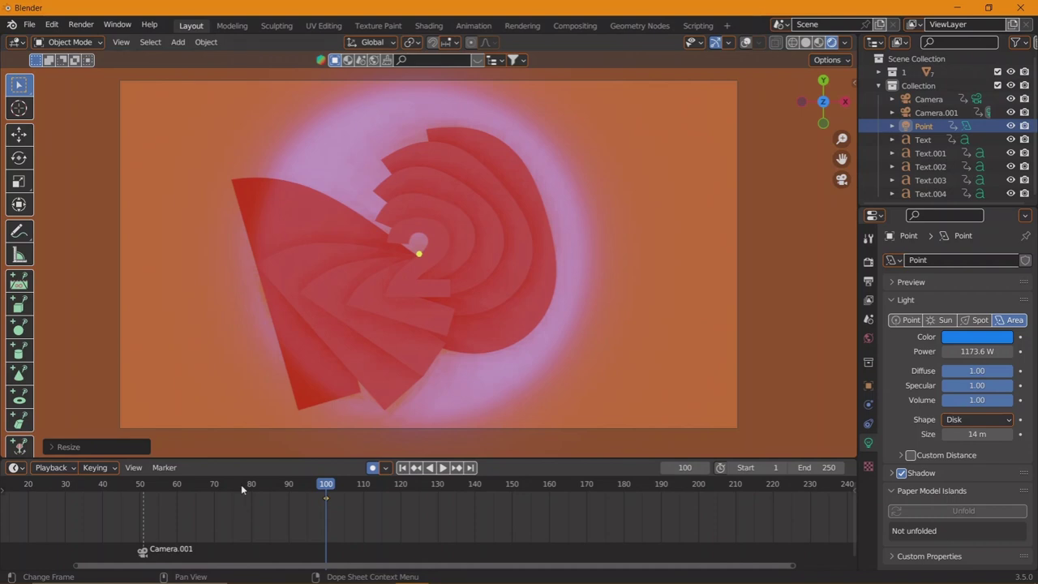
scroll(up, 3)
- Add a new area light and raise it along Z
scroll(down, 3)
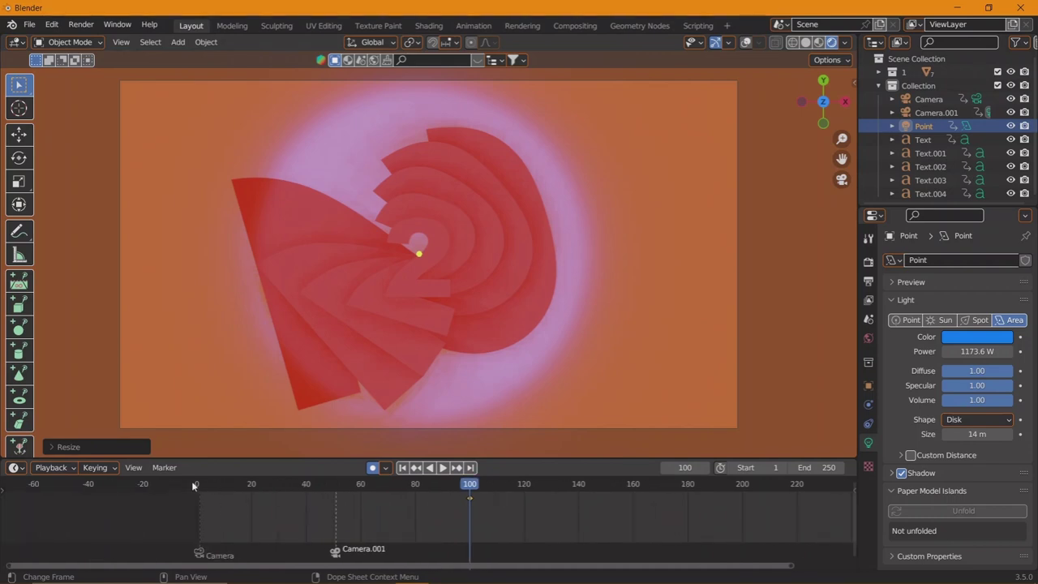
click(195, 484)
key(space)
key(space)
key(shift+a)
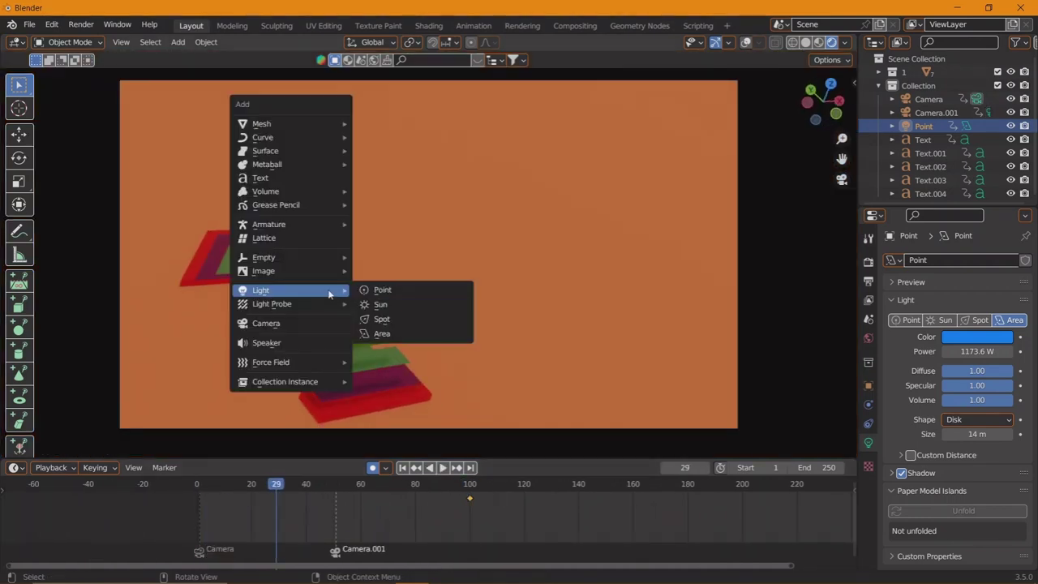
key(Escape)
key(shift+a)
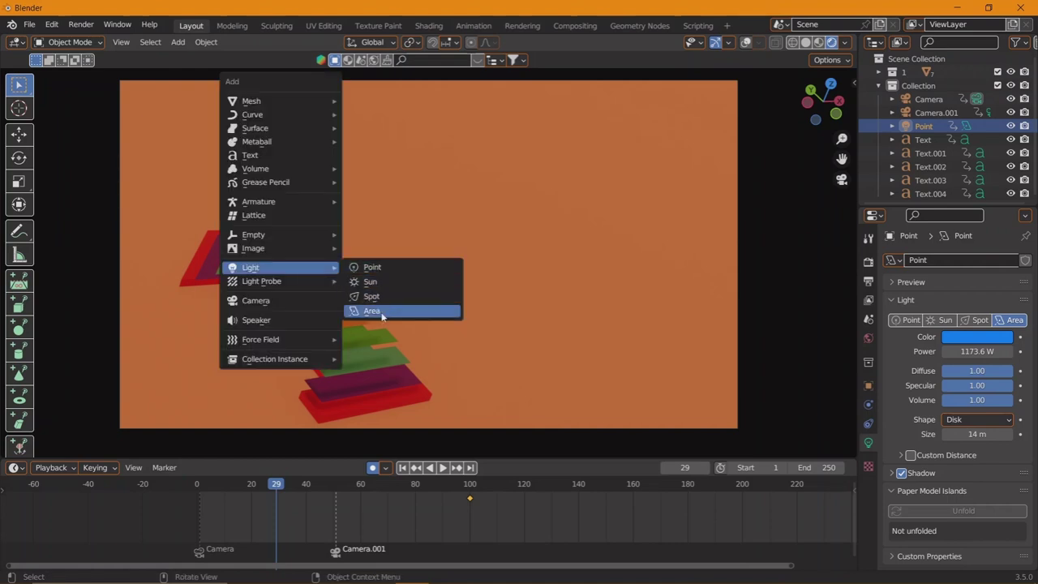
click(371, 313)
key(g)
key(z)
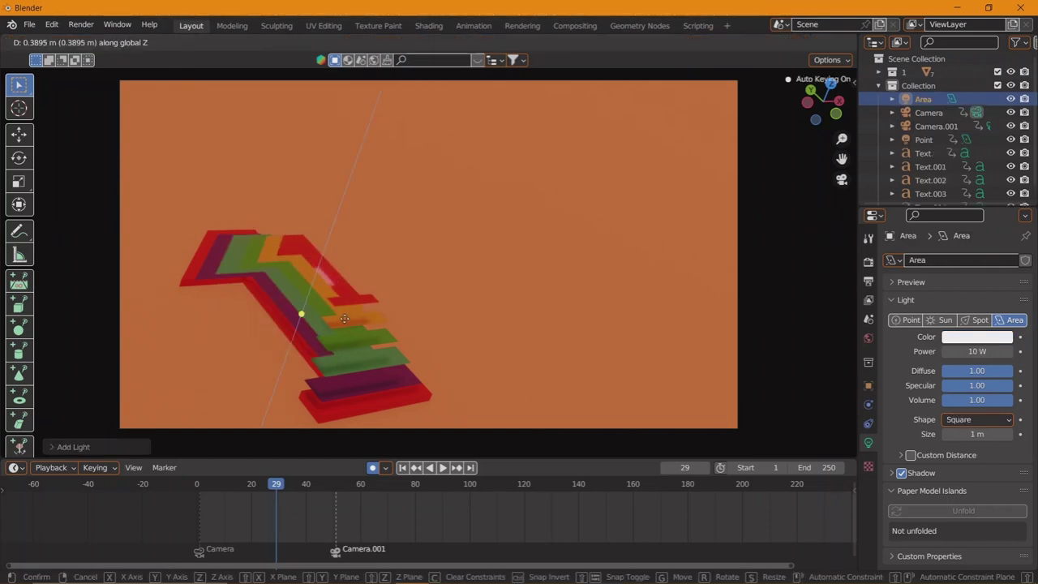
click(301, 313)
- Increase the area light's power to 370.2 W and lift it higher above the digits
drag(998, 351, 1030, 351)
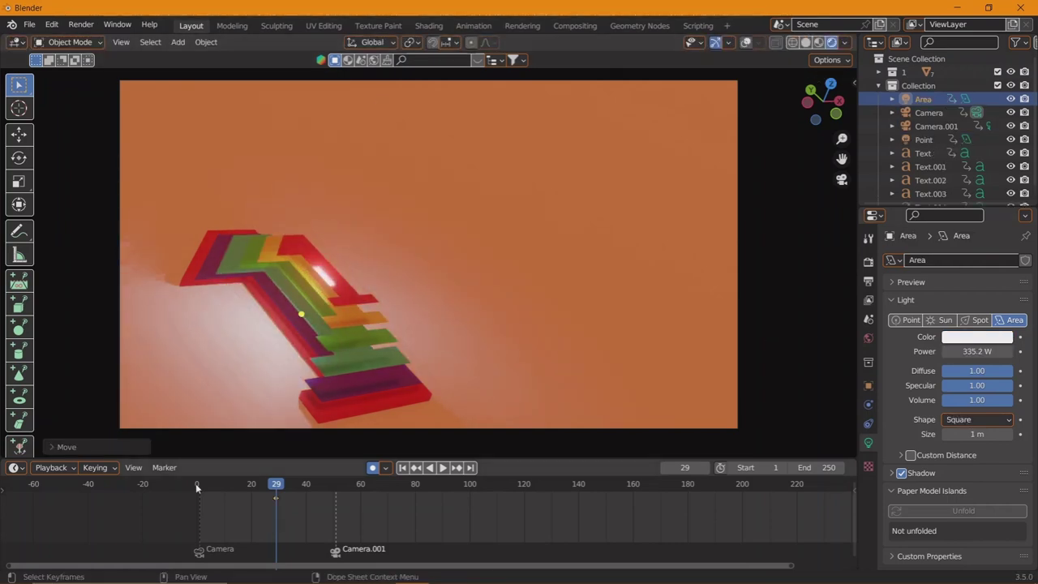
click(277, 503)
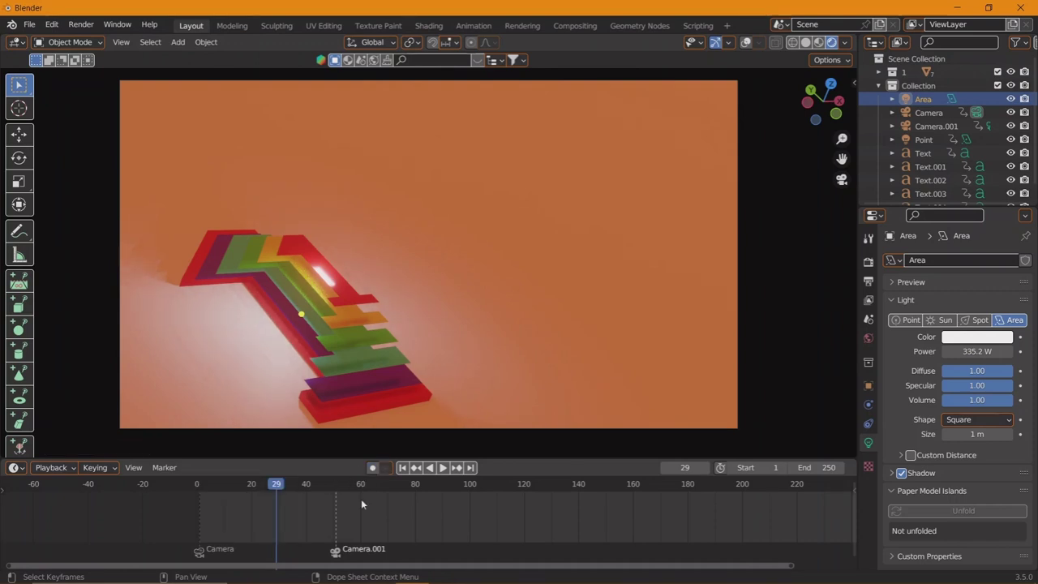
drag(977, 351, 1006, 351)
key(g)
key(z)
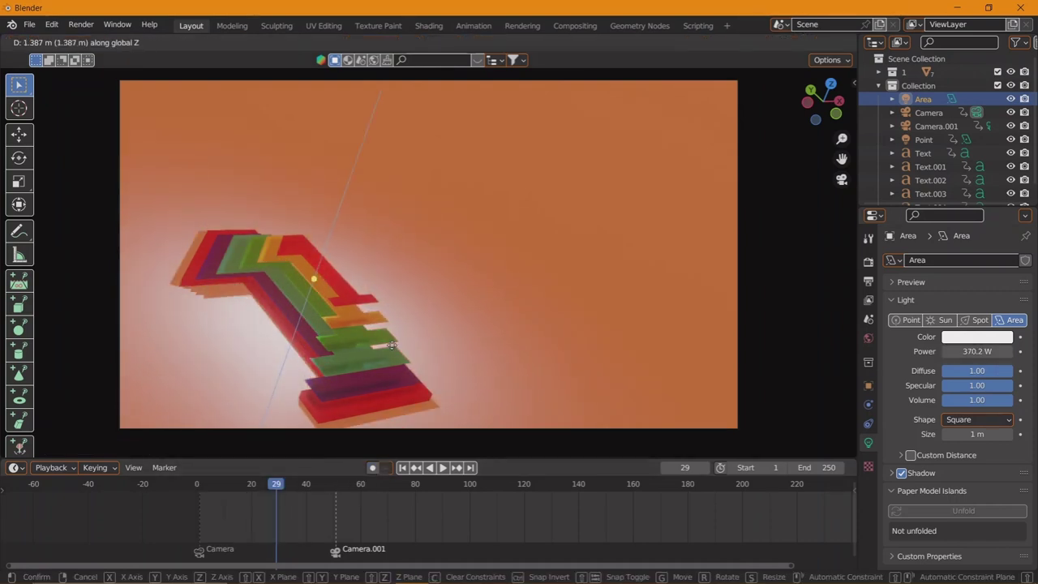
click(451, 345)
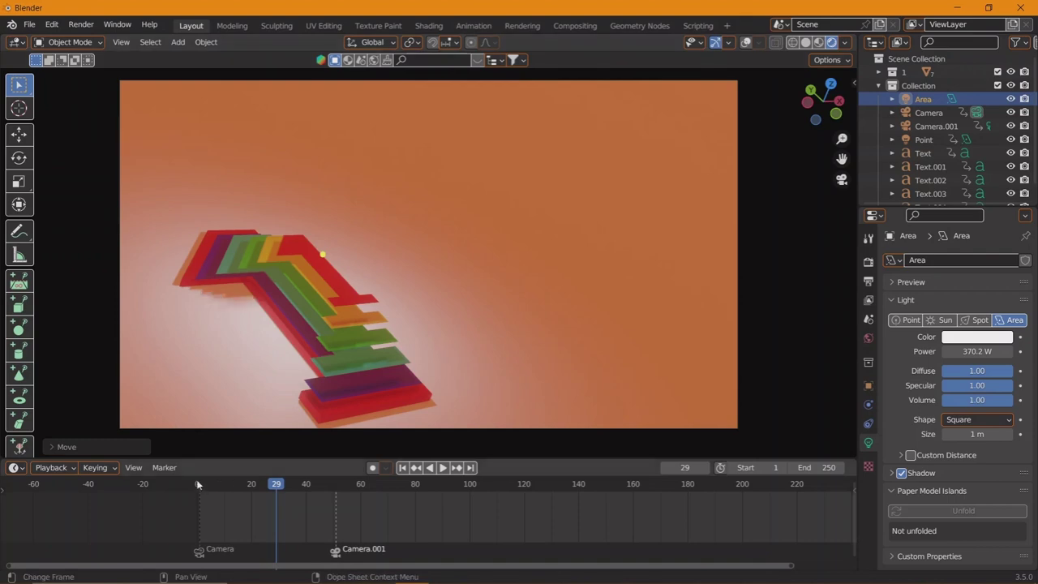
click(198, 485)
drag(197, 484, 330, 485)
key(g)
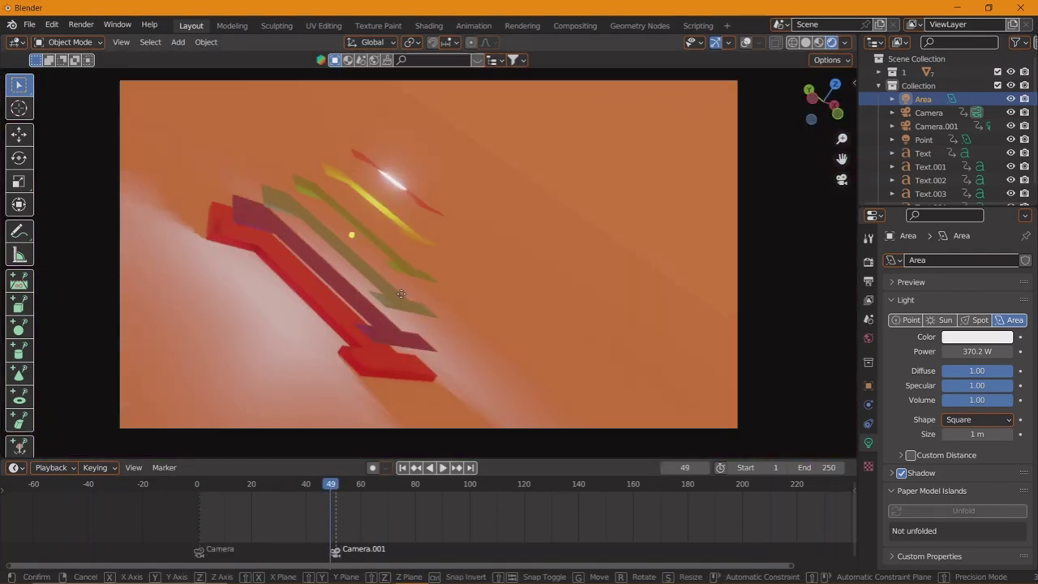
key(z)
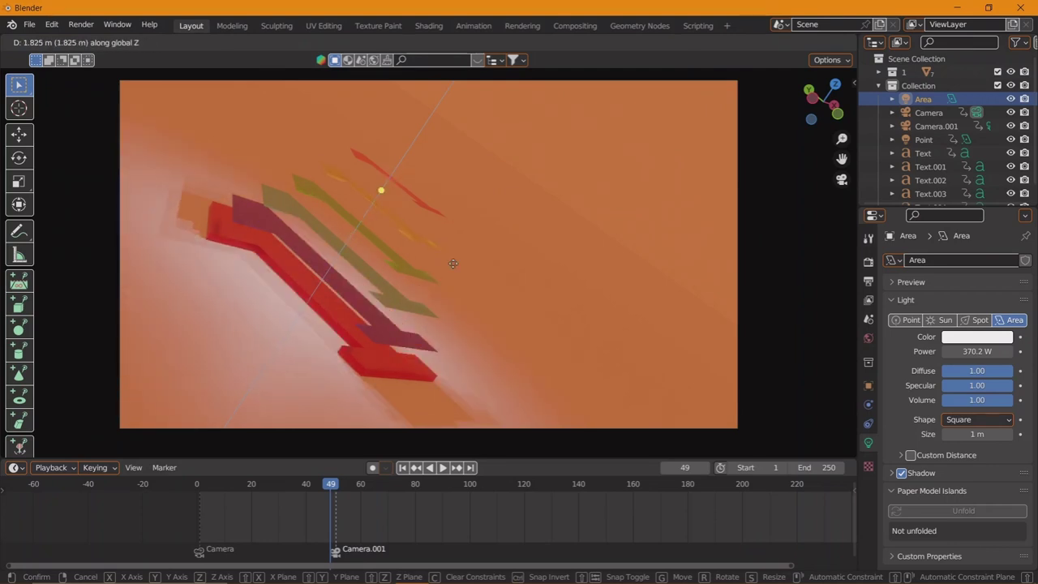
click(450, 251)
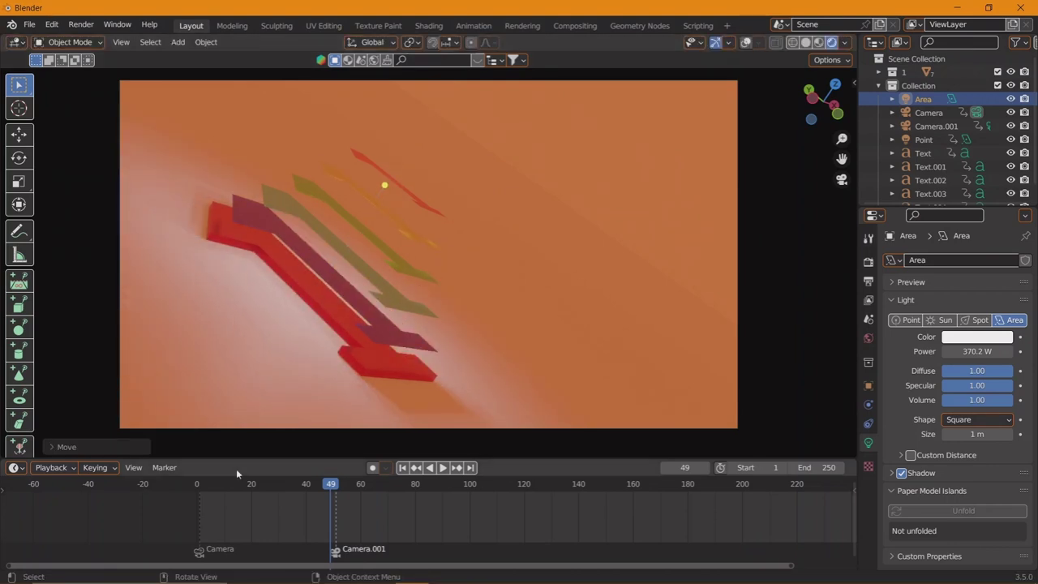
- Set the light's power to 600 W and replay the animation from the start
click(197, 485)
key(space)
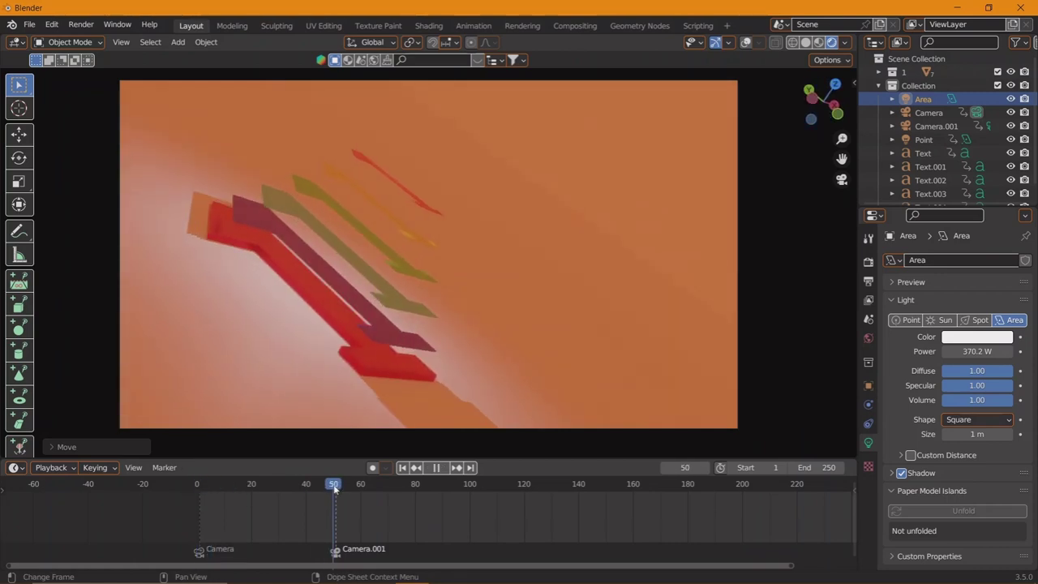
drag(335, 486, 320, 486)
key(Escape)
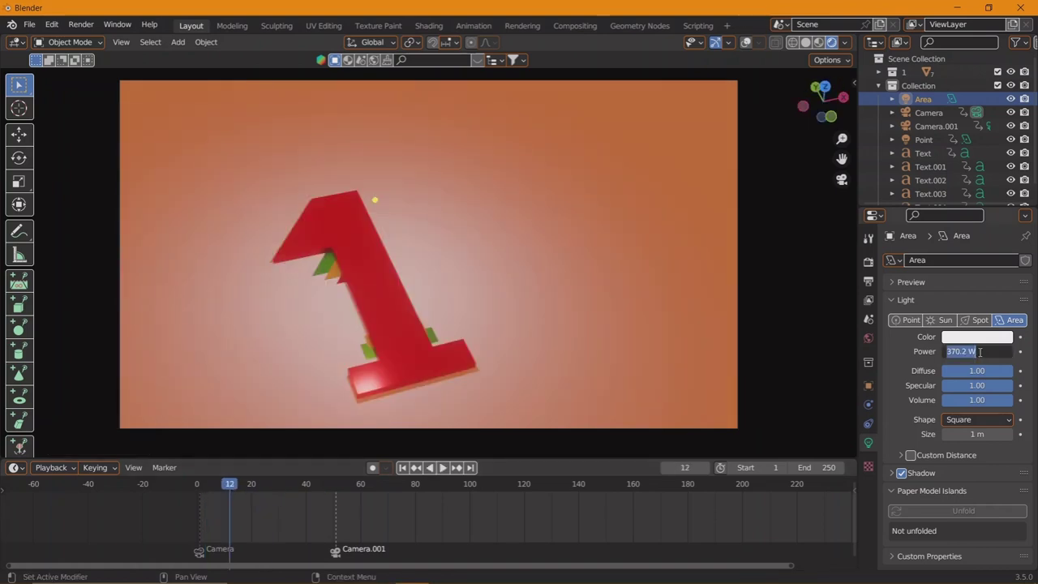
click(980, 351)
text(600)
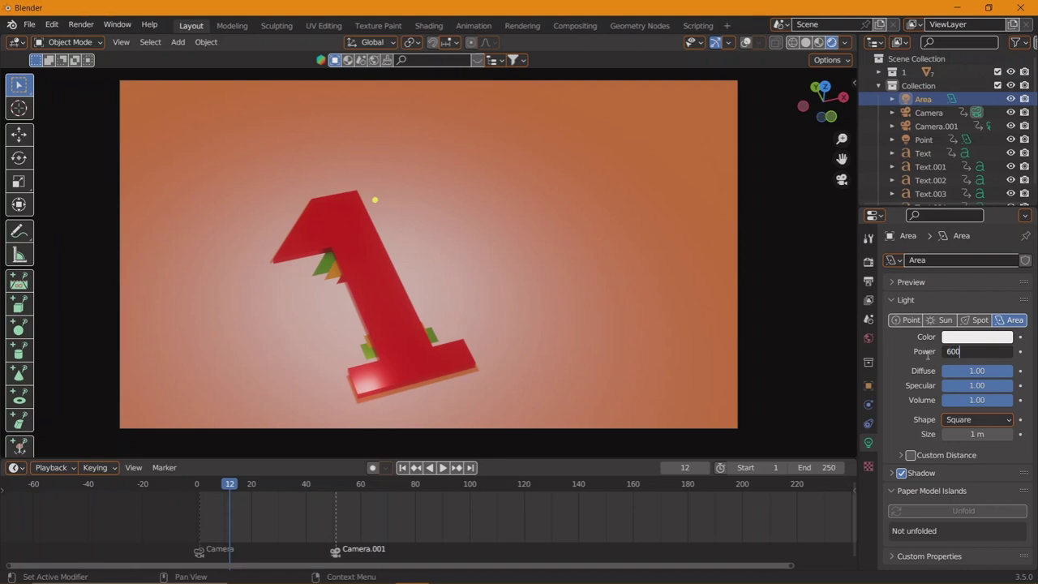
key(Return)
click(199, 484)
key(space)
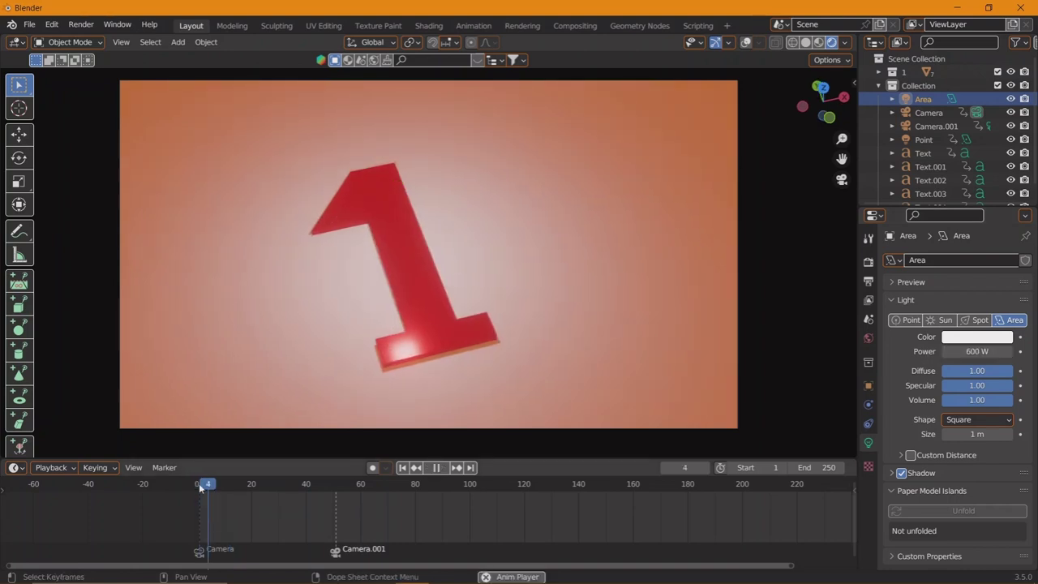
- Try near-black and light grey shades for the world background colour
key(space)
click(869, 338)
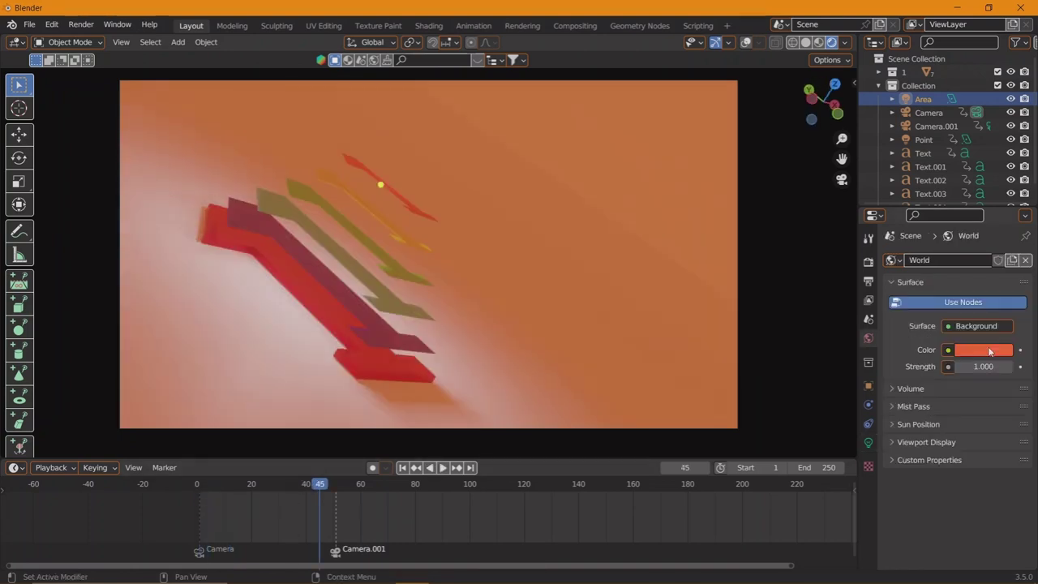
click(983, 350)
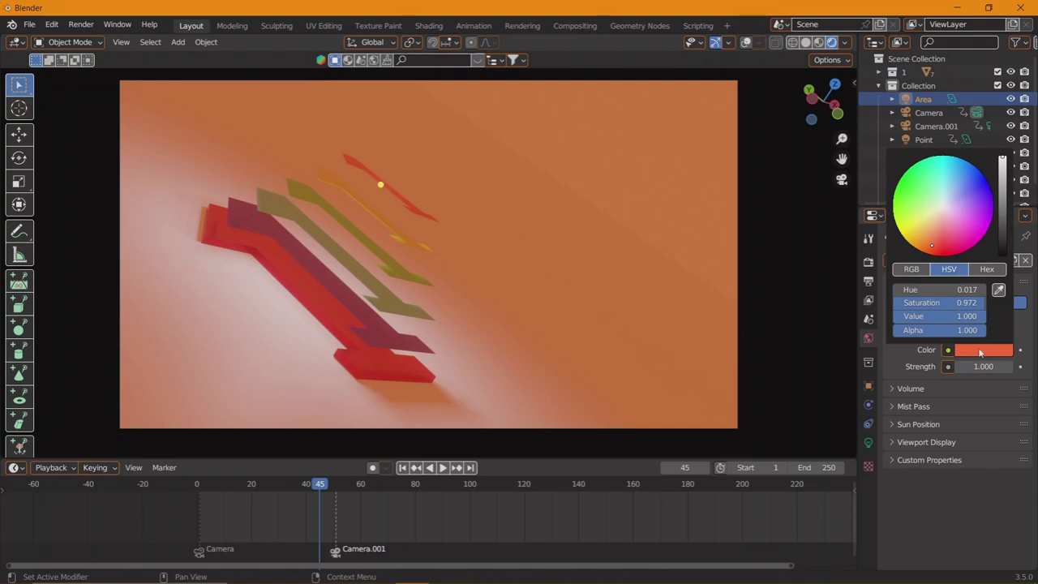
key(ctrl+v)
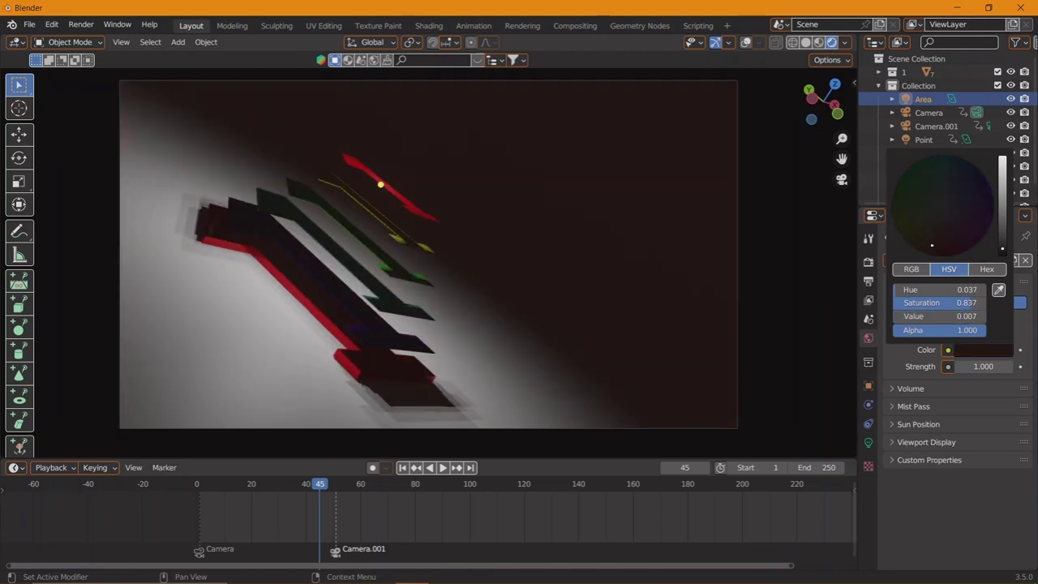
key(ctrl+z)
key(space)
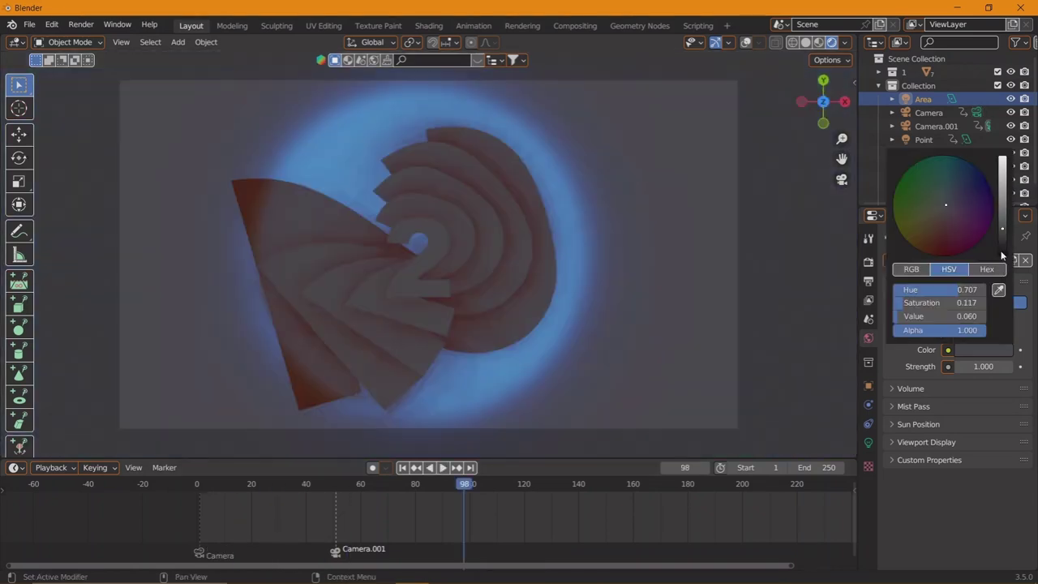
click(1002, 256)
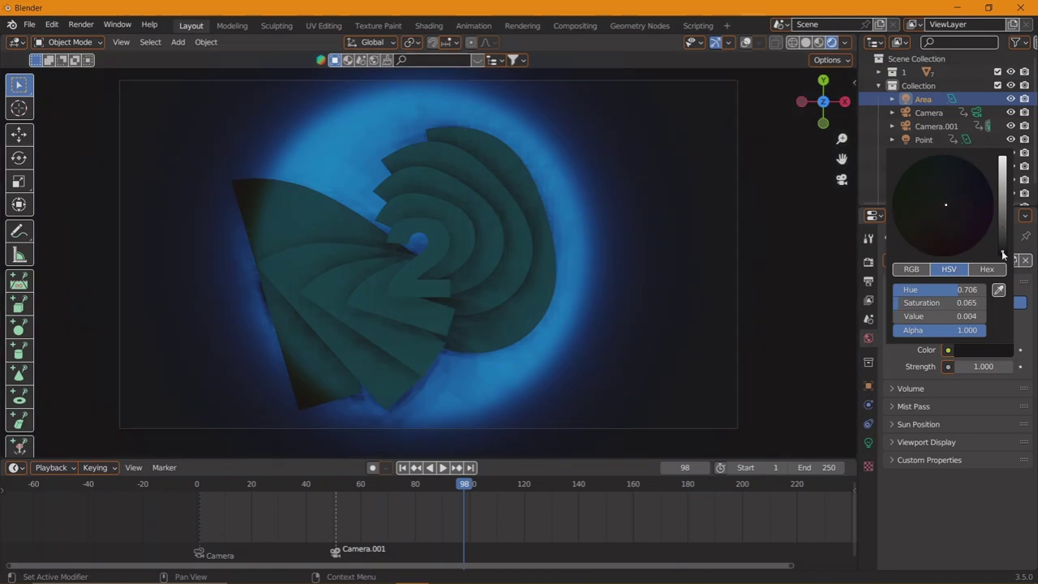
drag(1003, 256, 1004, 202)
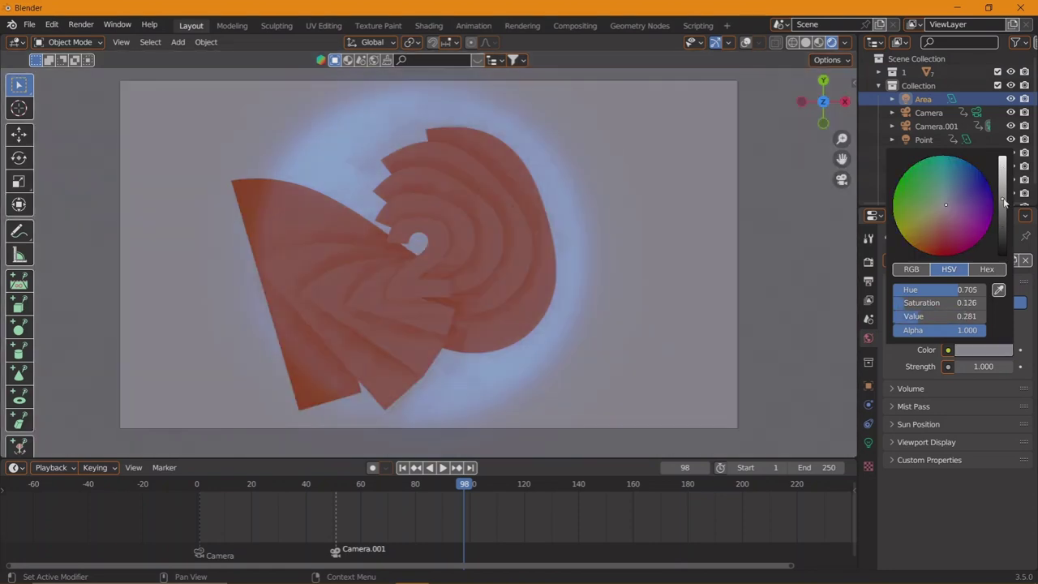
click(197, 484)
- Change the world colour from green to red (hue 0.005, value 0.702) and return to Solid shading
key(space)
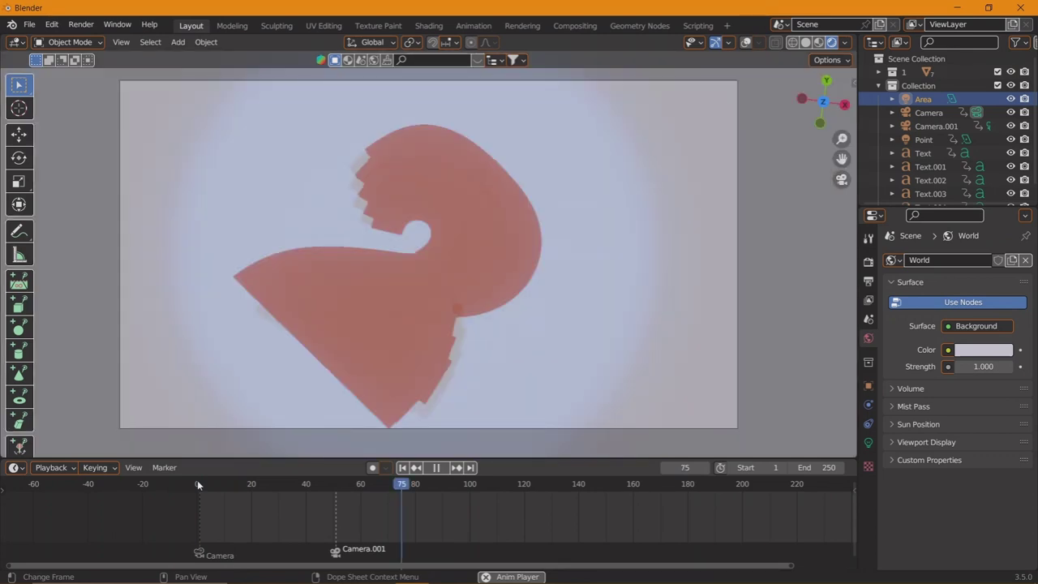
key(space)
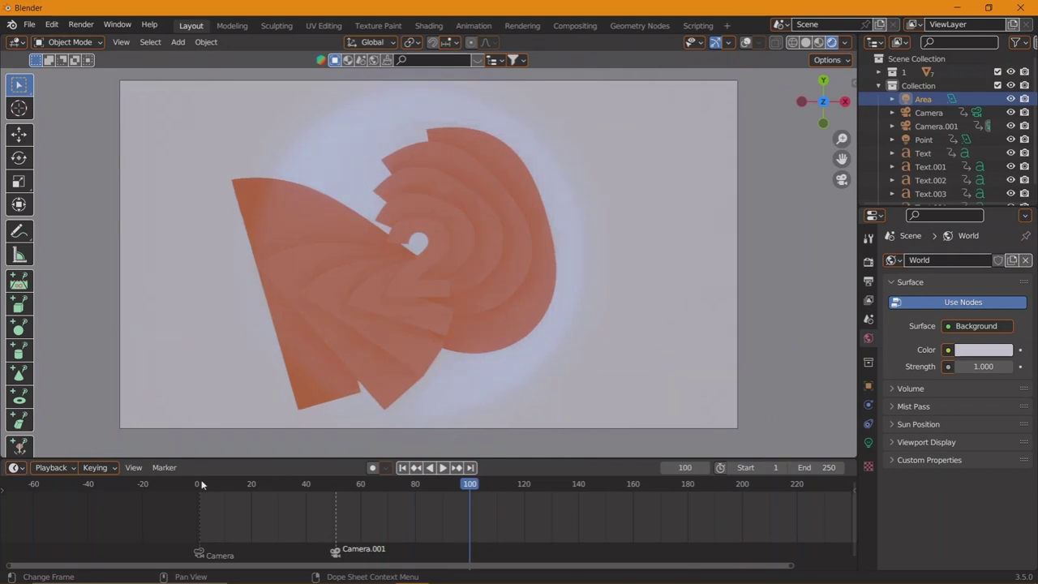
key(space)
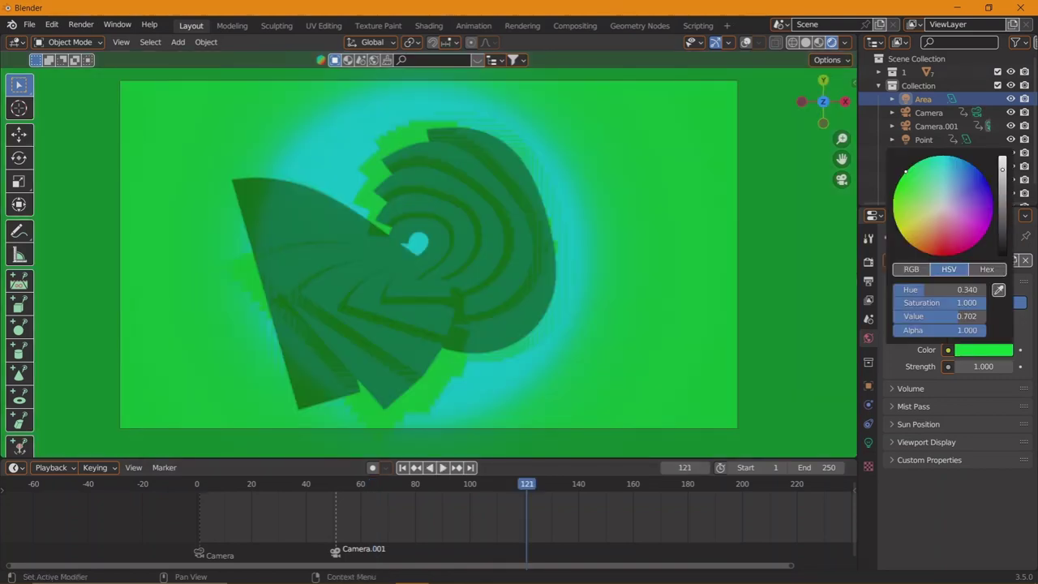
drag(941, 290, 910, 289)
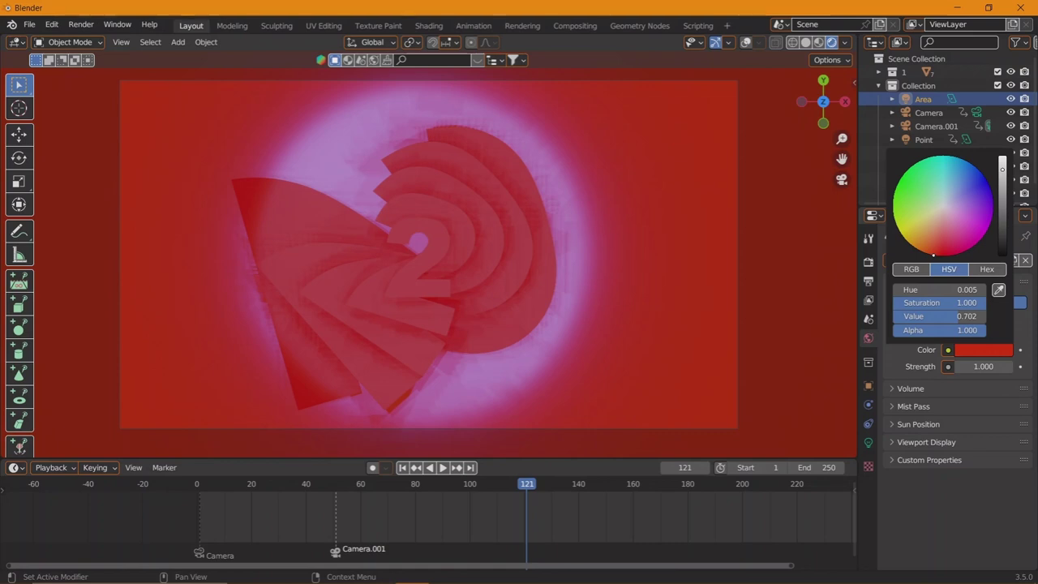
click(505, 511)
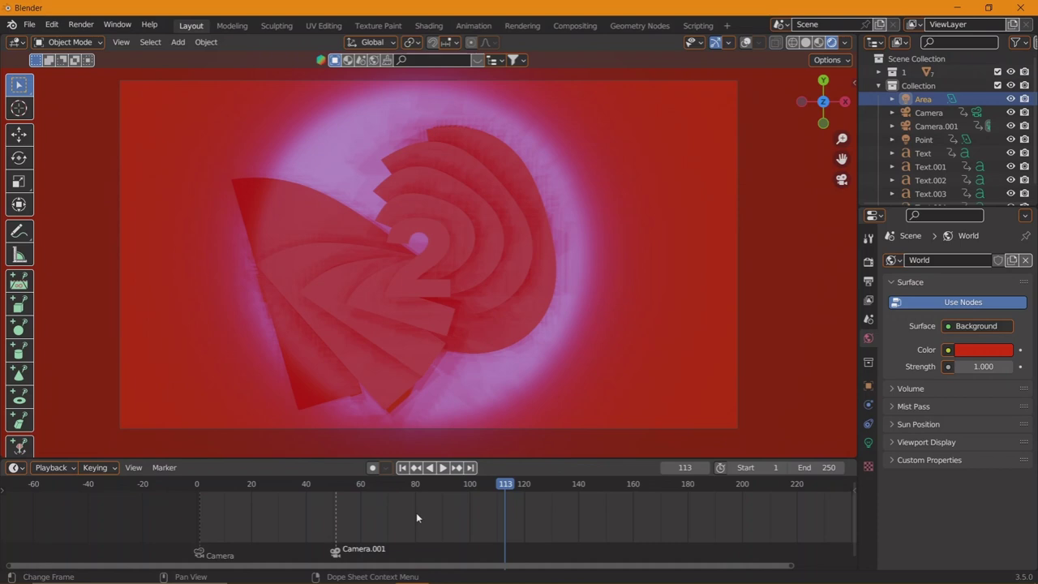
click(470, 513)
click(806, 42)
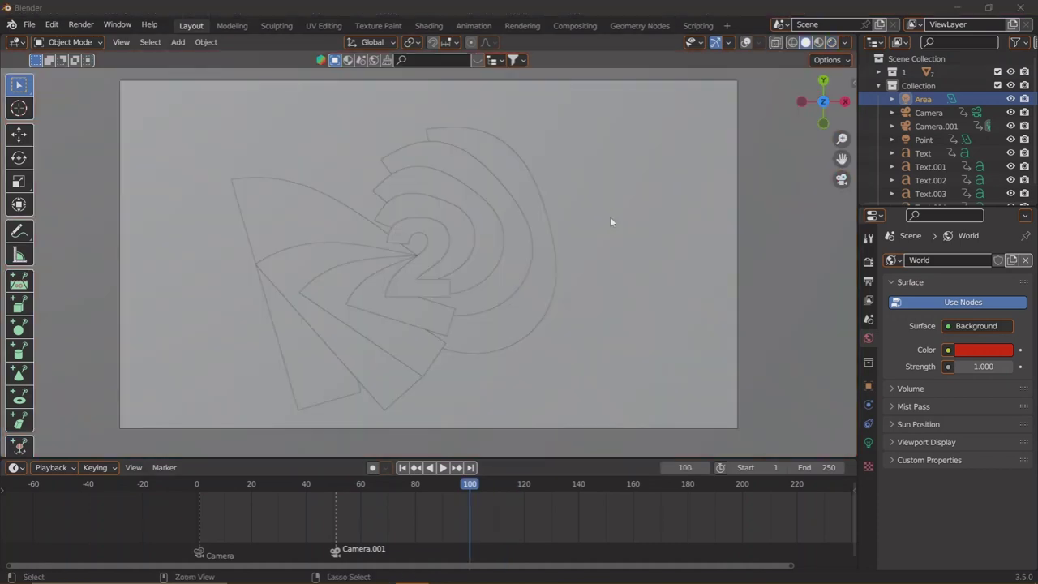
- Save the scene as counting.blend in the projects folder and switch the viewport to rendered shading
key(ctrl+s)
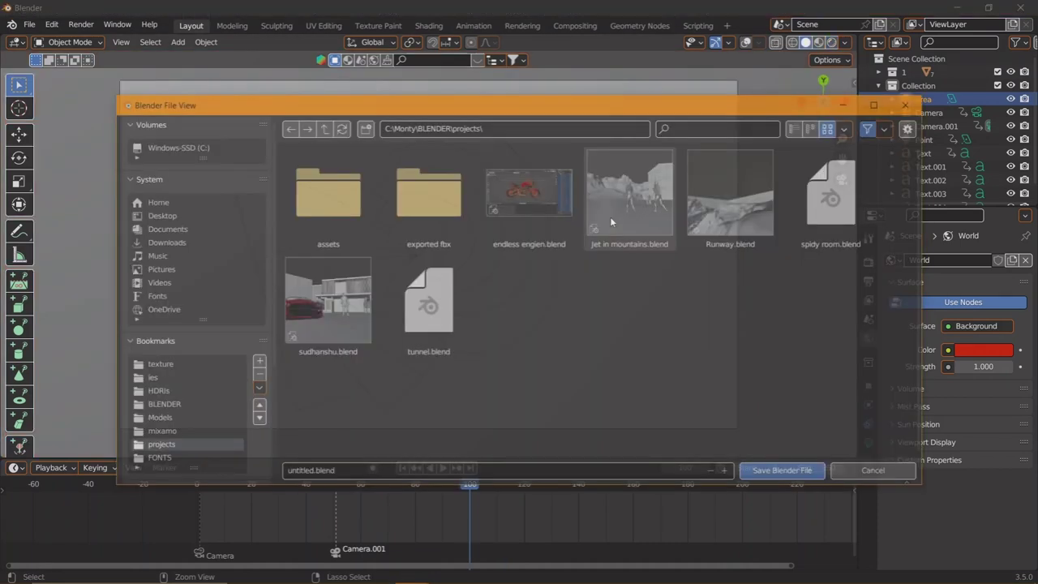
key(ctrl+BackSpace)
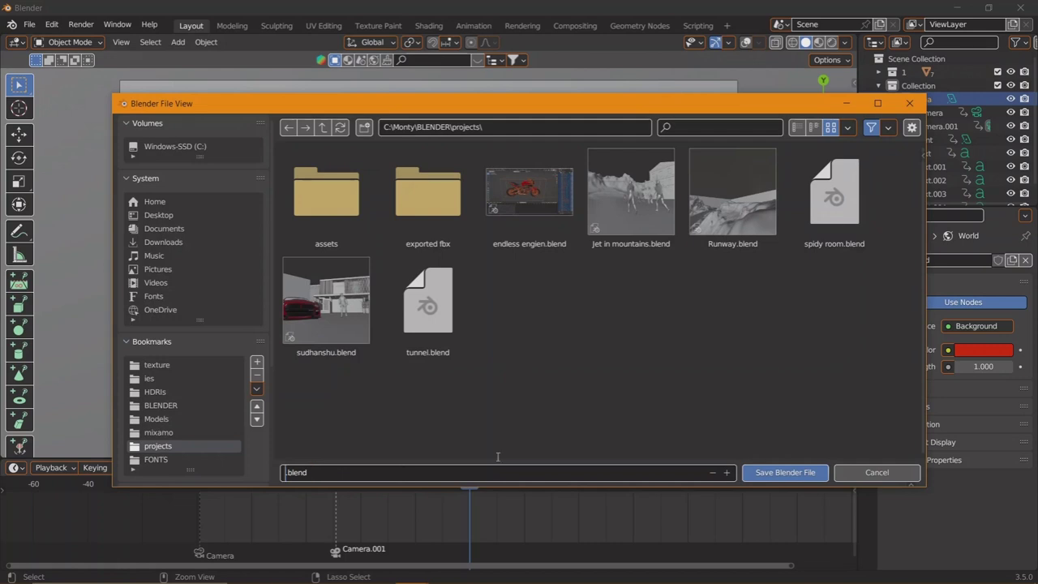
text(counting)
click(779, 472)
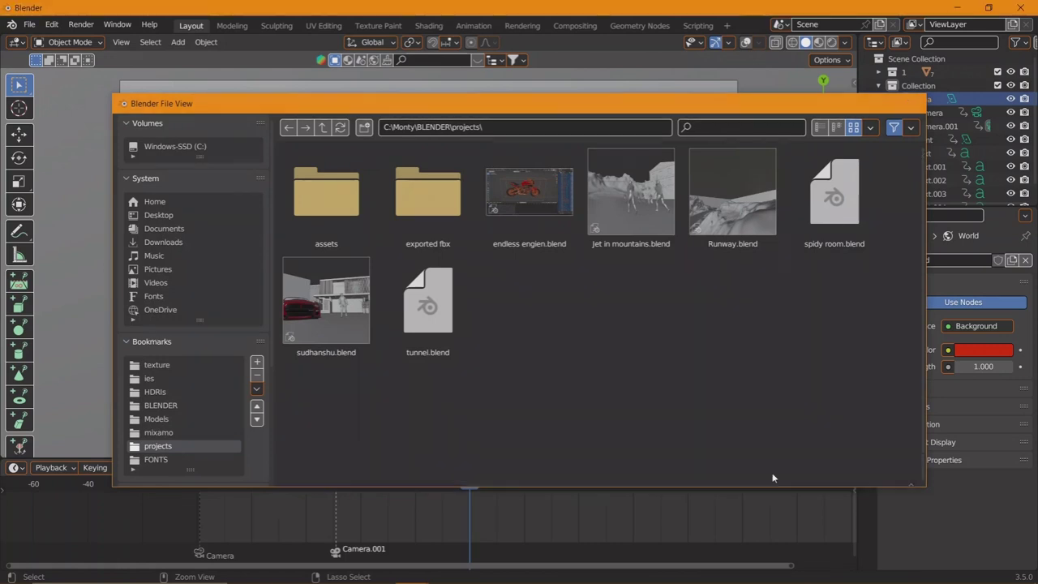
click(831, 42)
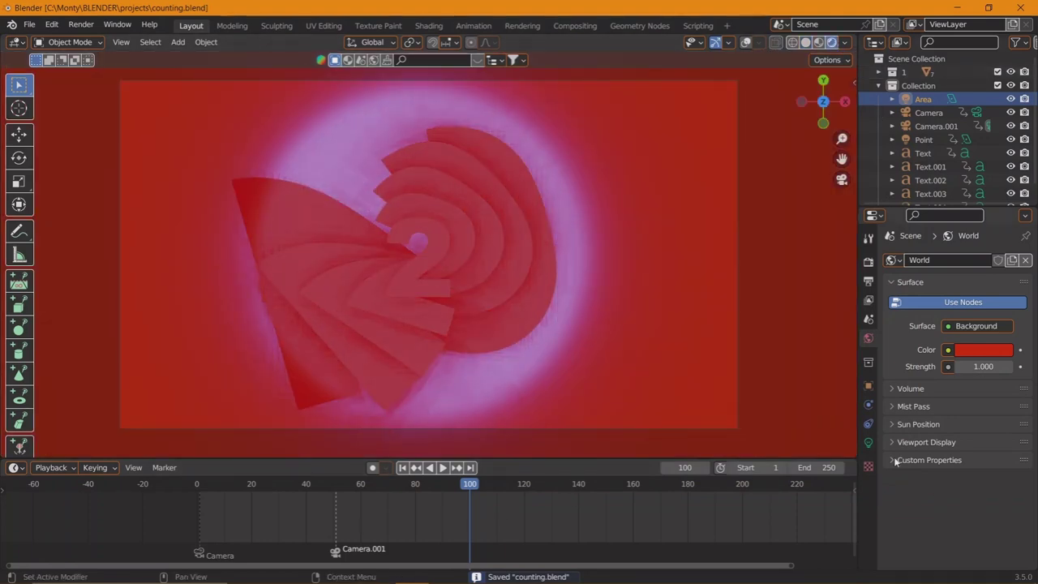
- In Color Management, cycle the View Transform through Standard, Filmic Log and Raw
click(869, 262)
scroll(down, 3)
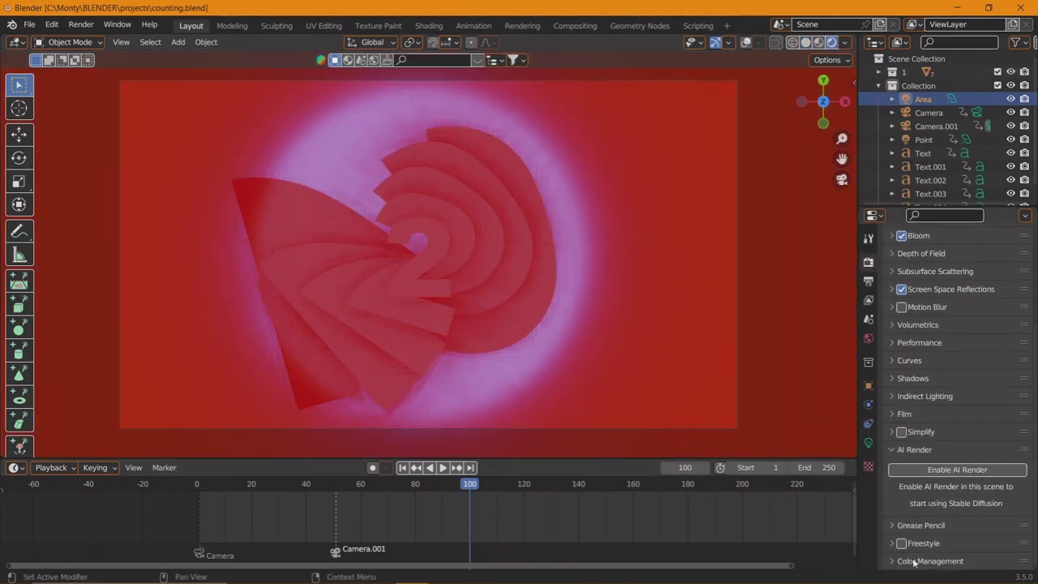
click(916, 560)
scroll(down, 3)
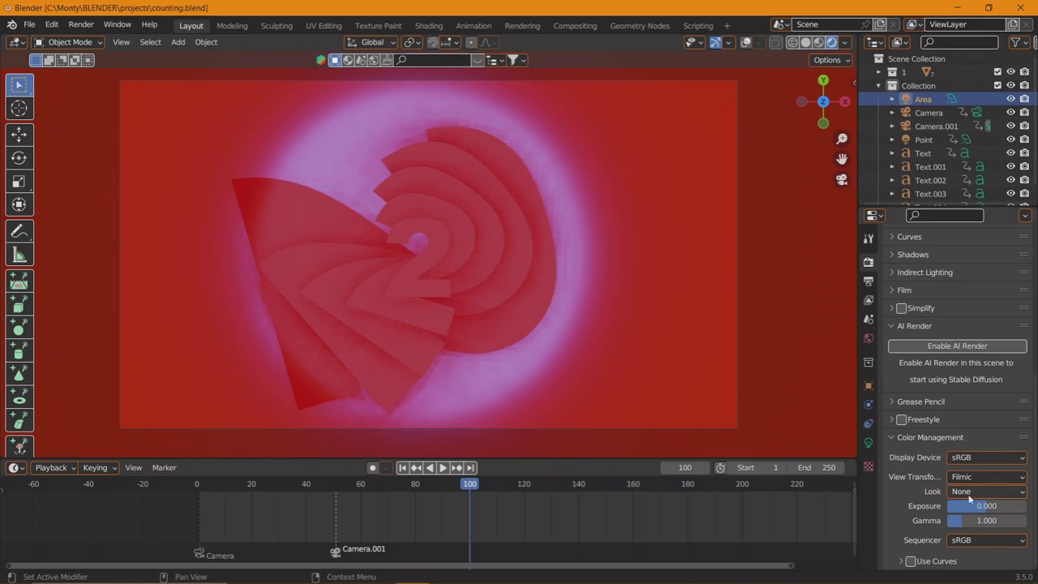
click(980, 477)
click(971, 493)
click(976, 478)
click(966, 521)
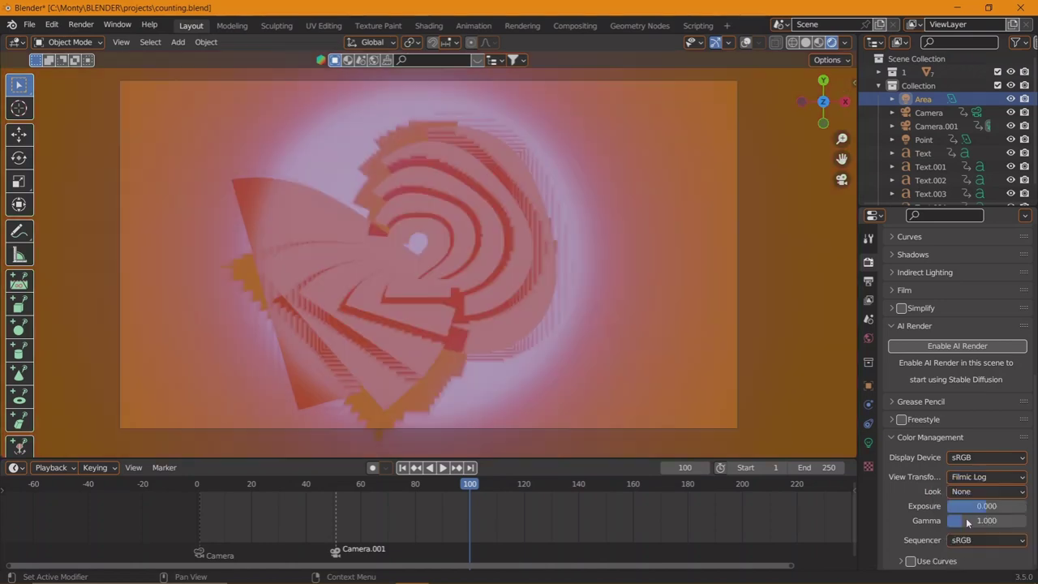
click(986, 477)
click(970, 537)
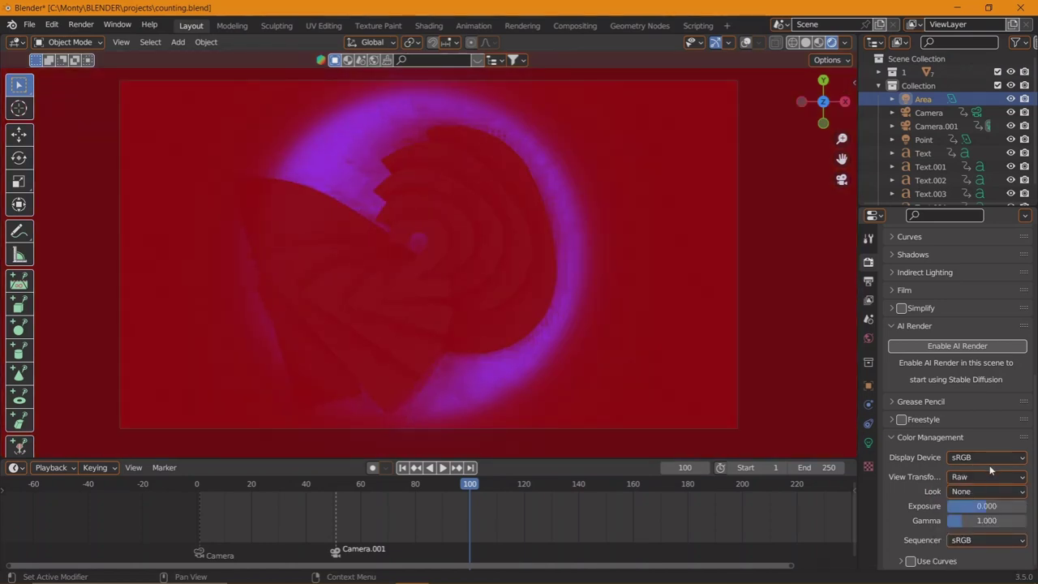
- Preview False Color, adjust exposure, try Standard, and settle on the Raw view transform
click(988, 477)
click(970, 549)
click(986, 477)
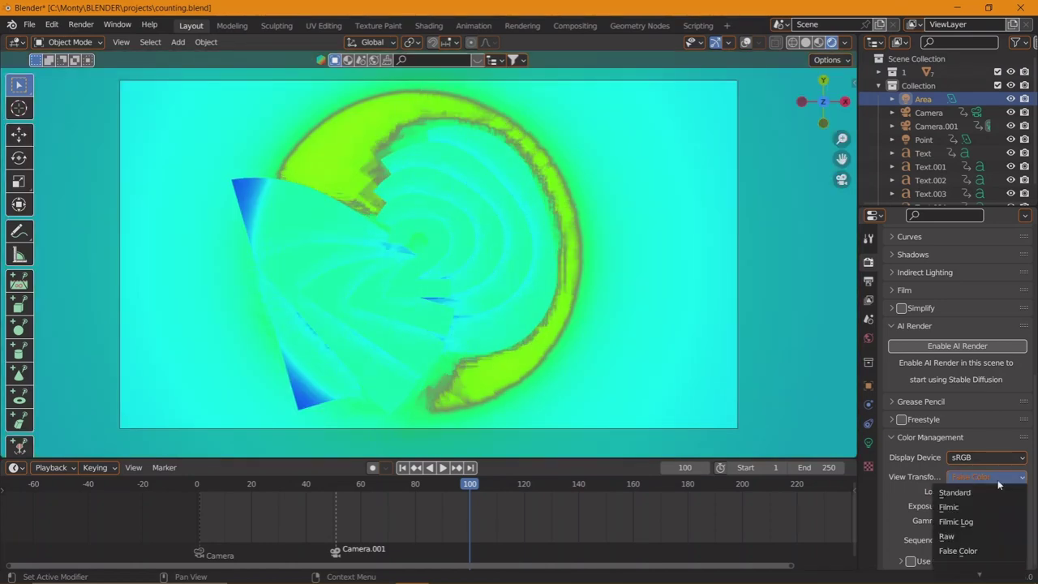
click(969, 536)
drag(994, 506, 981, 506)
click(988, 477)
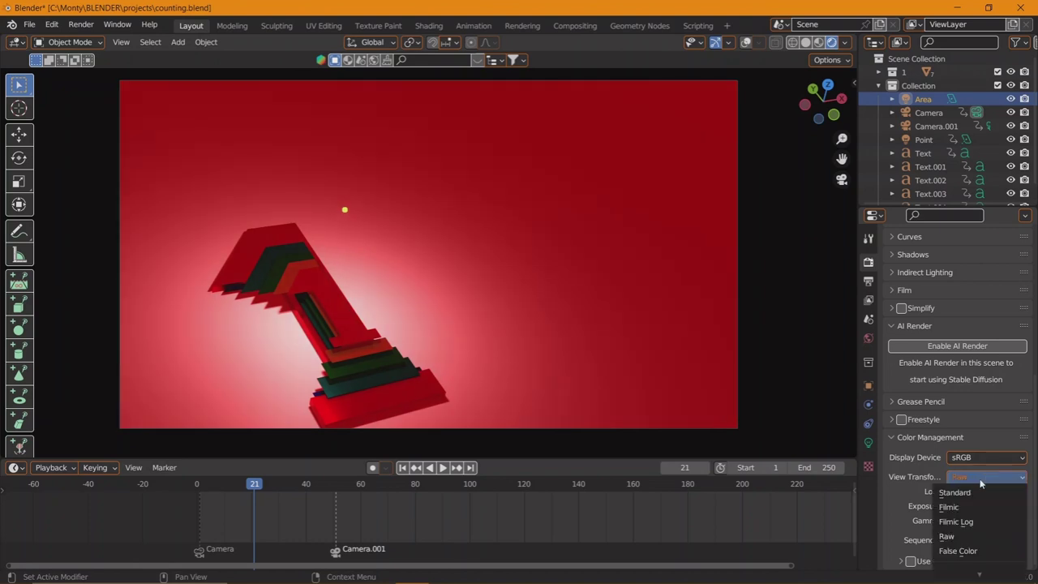
click(955, 492)
click(974, 479)
click(946, 536)
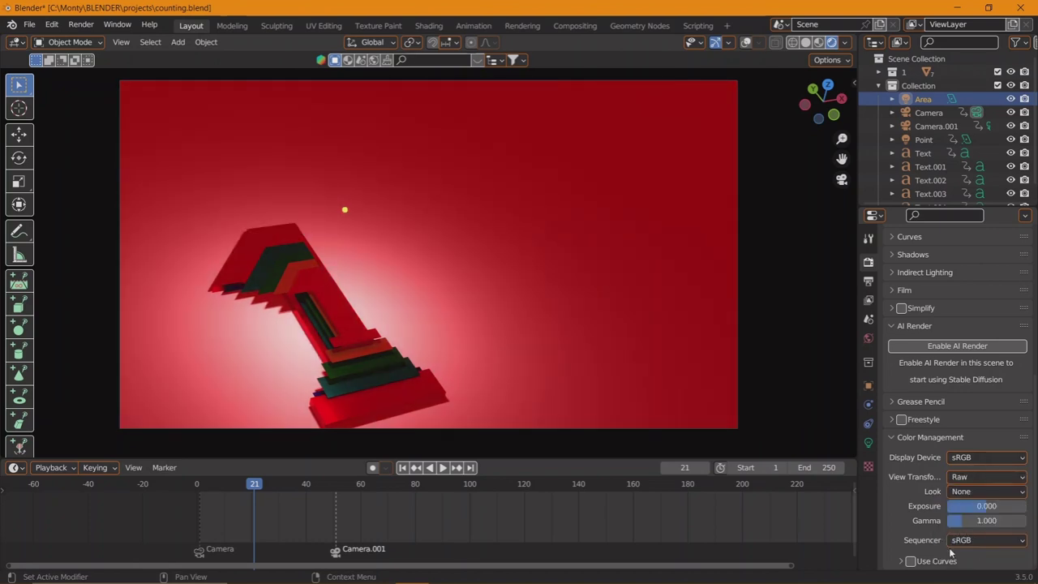
- Play the countdown animation and stop it at frame 98
click(363, 487)
key(space)
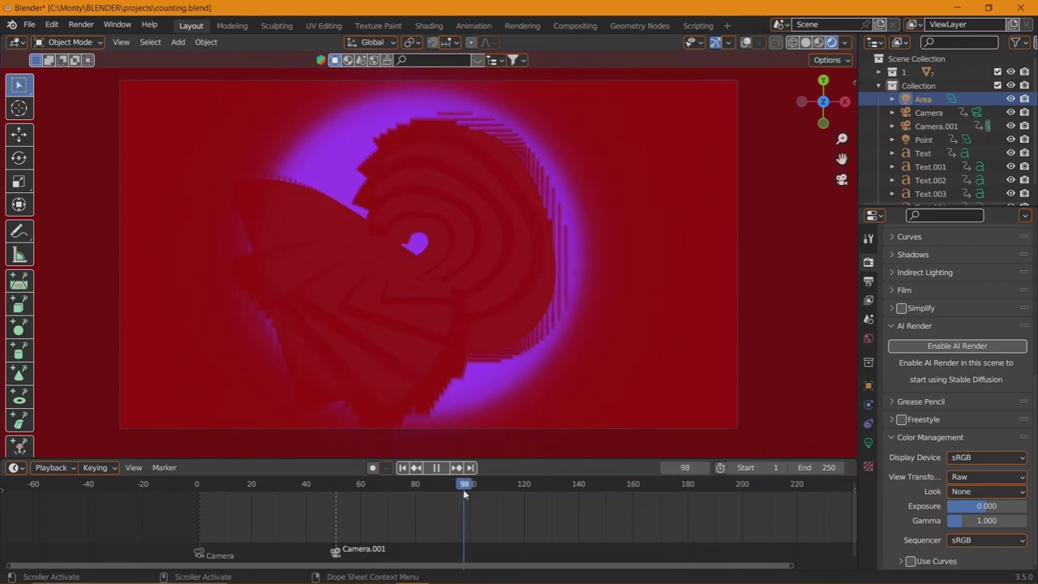
key(space)
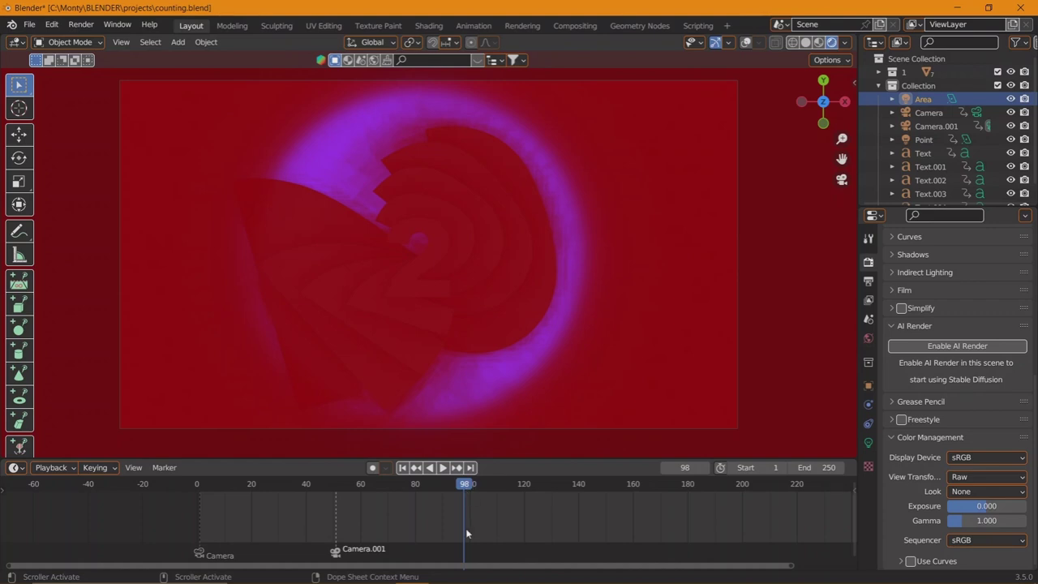
- Try a new hue in the World colour picker, then cancel to keep the world red
click(666, 387)
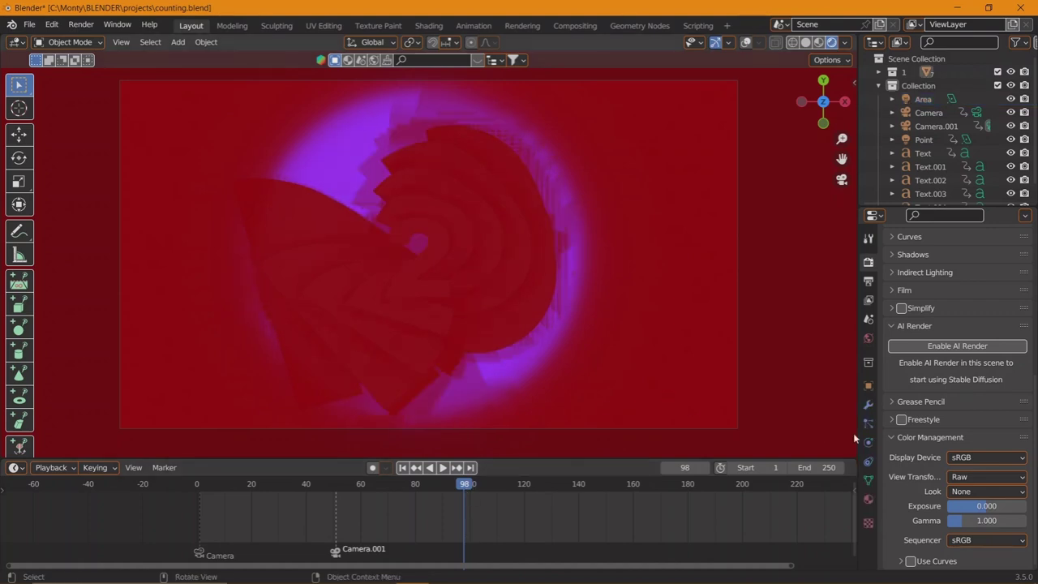
click(868, 338)
click(984, 350)
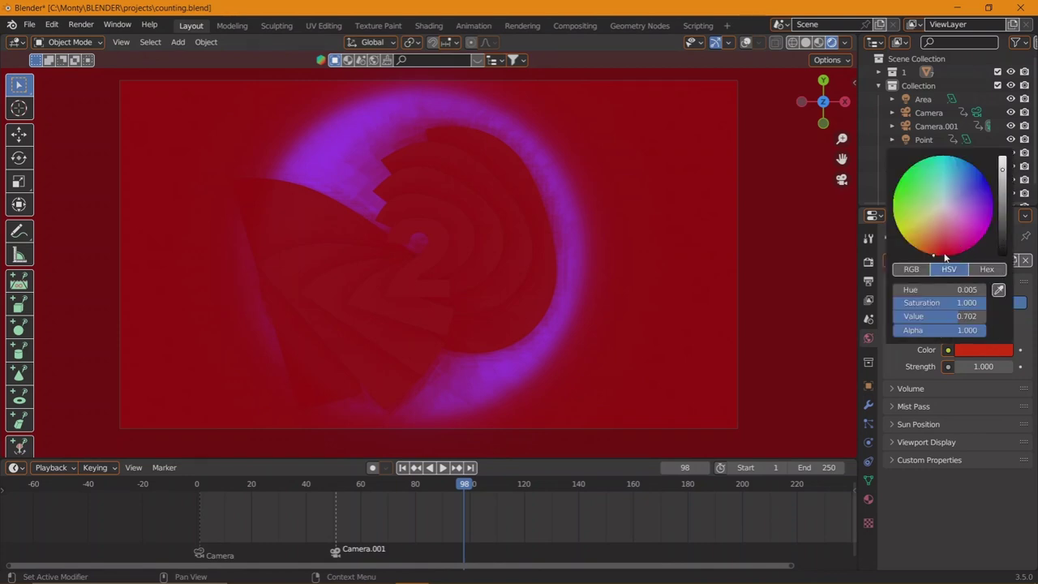
drag(946, 258, 901, 234)
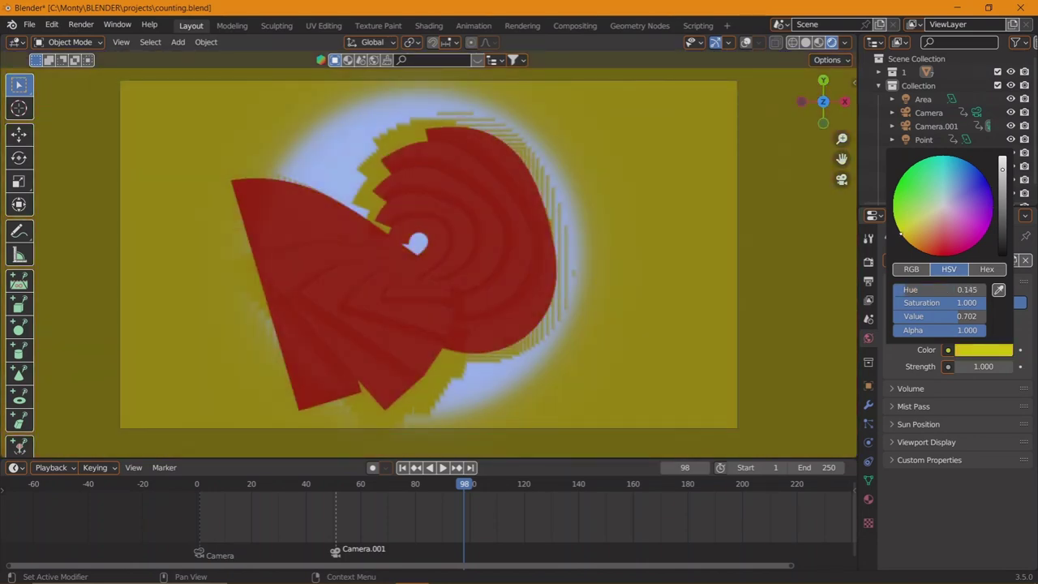
key(Escape)
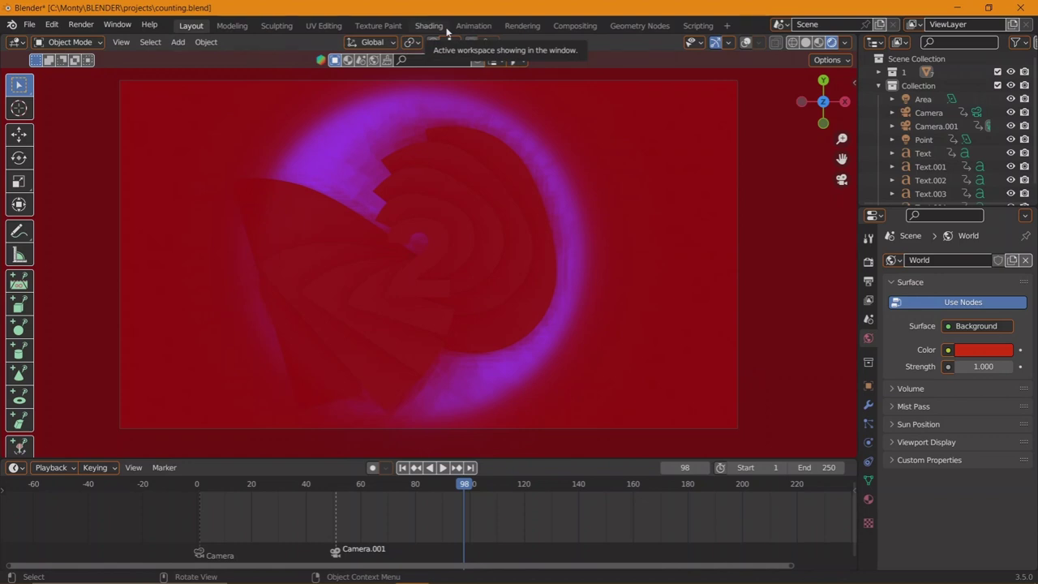
- Show the world's shader nodes in the Shading workspace
click(442, 27)
click(215, 348)
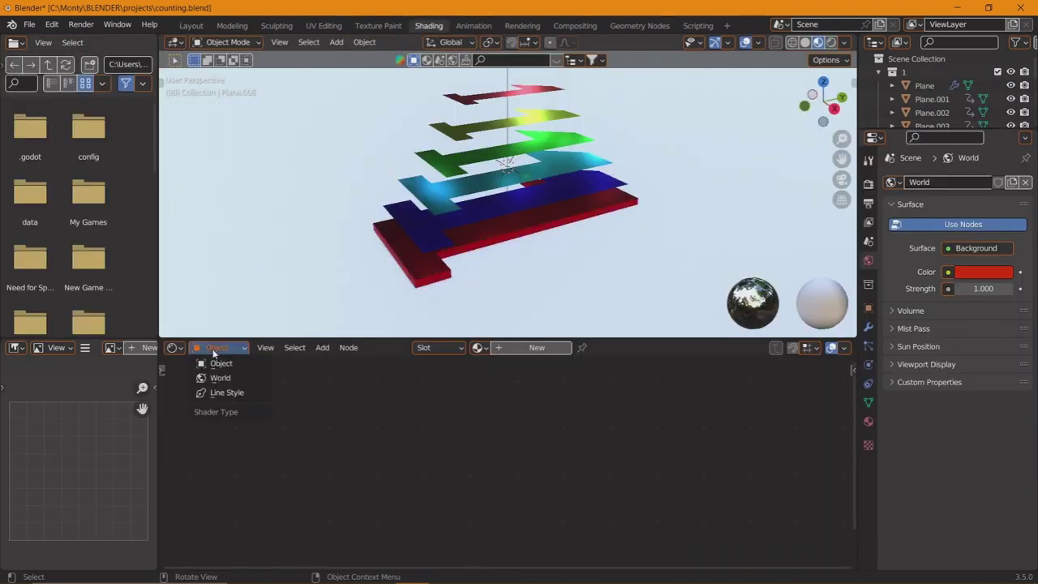
click(220, 378)
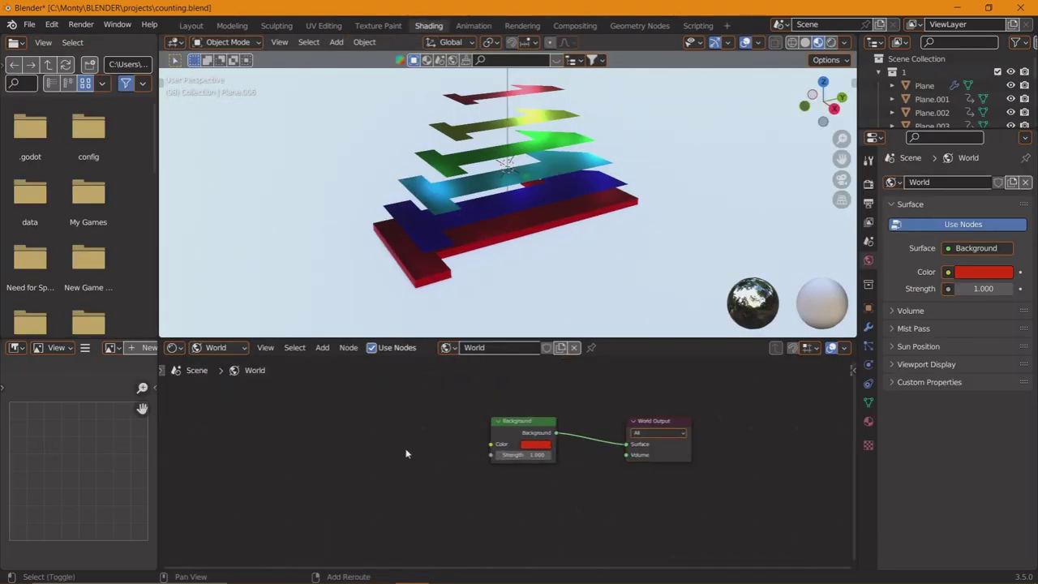
- Add a ColorRamp to the world, fed by the gradient and driving the Background colour
key(shift+a)
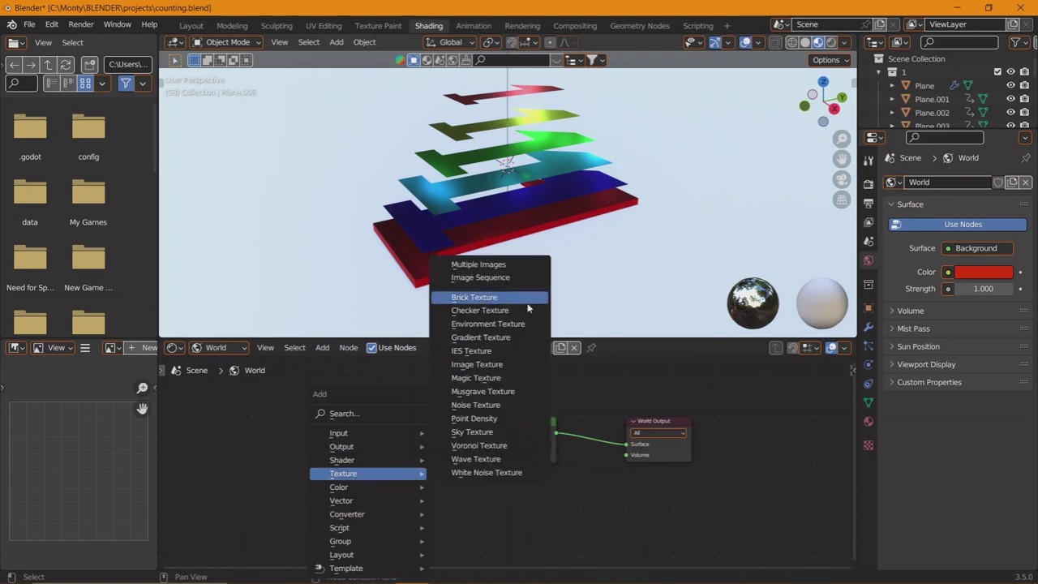
click(487, 323)
key(Escape)
key(shift+a)
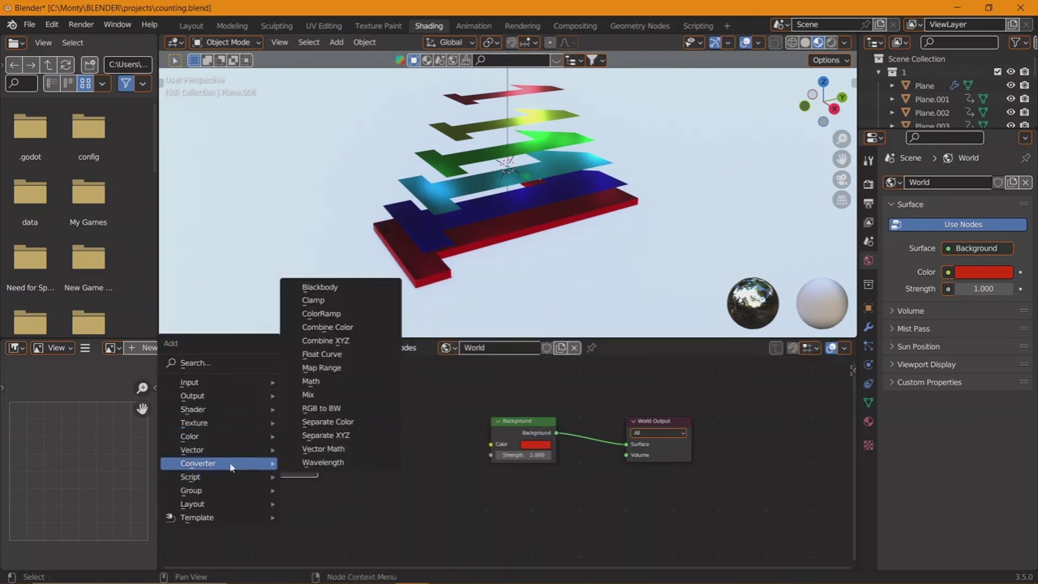
click(322, 314)
click(392, 406)
drag(318, 435, 336, 483)
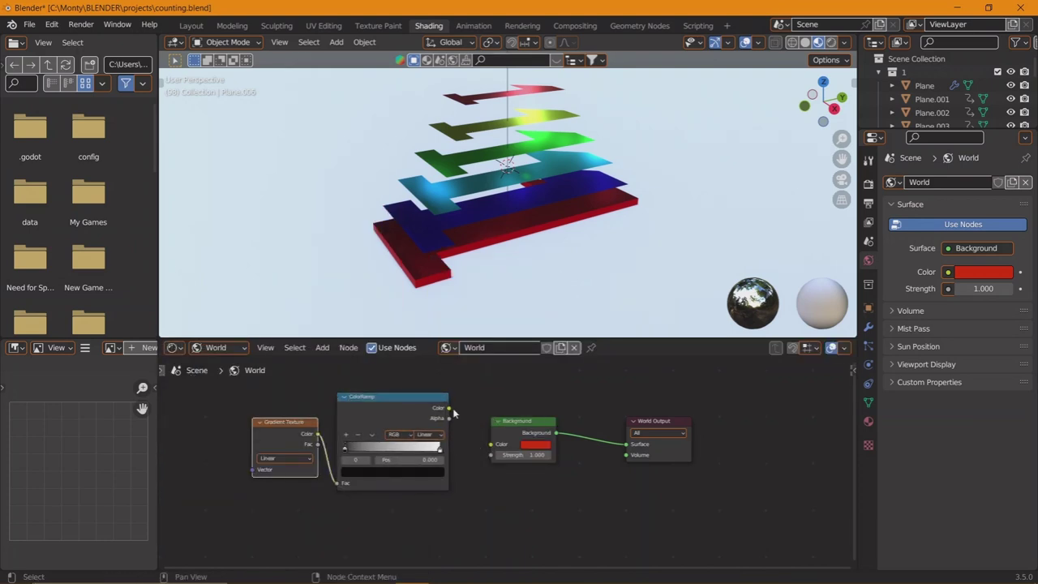
drag(450, 409, 492, 452)
- Delete the Gradient Texture and ColorRamp from the world, then return to object material nodes
scroll(down, 3)
drag(595, 178, 641, 219)
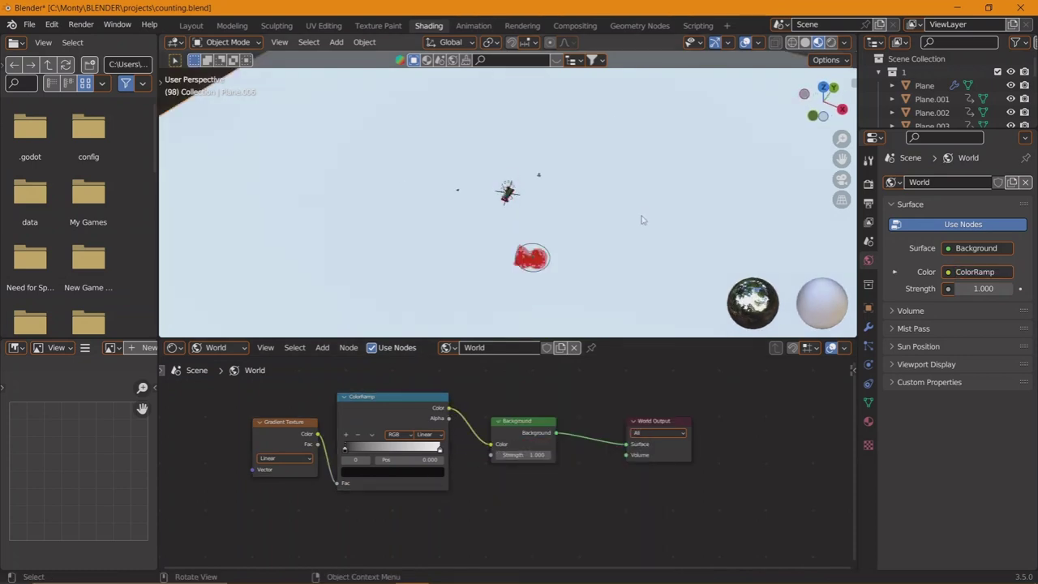
scroll(up, 3)
drag(687, 143, 638, 261)
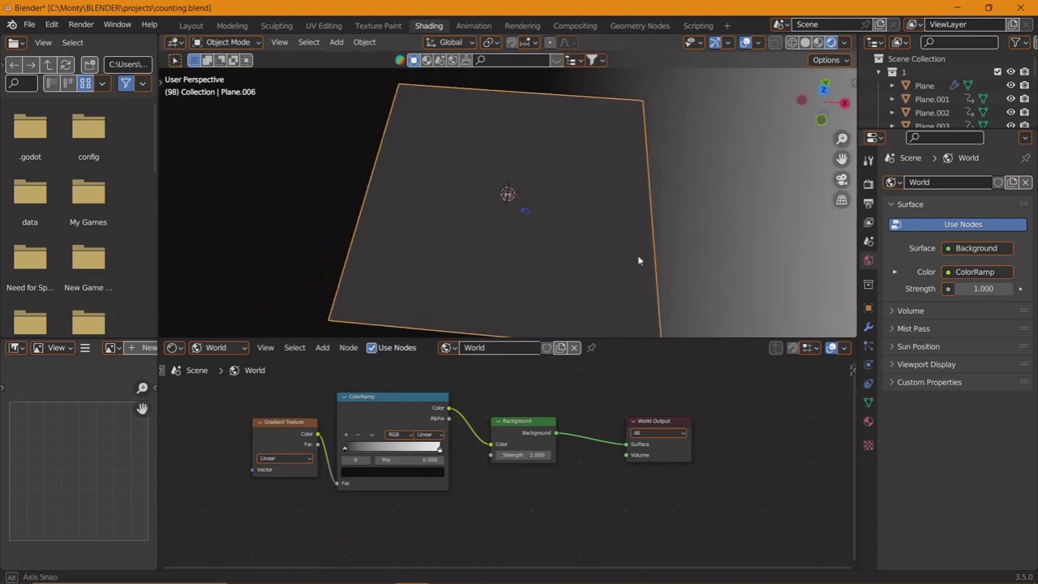
drag(486, 459, 497, 445)
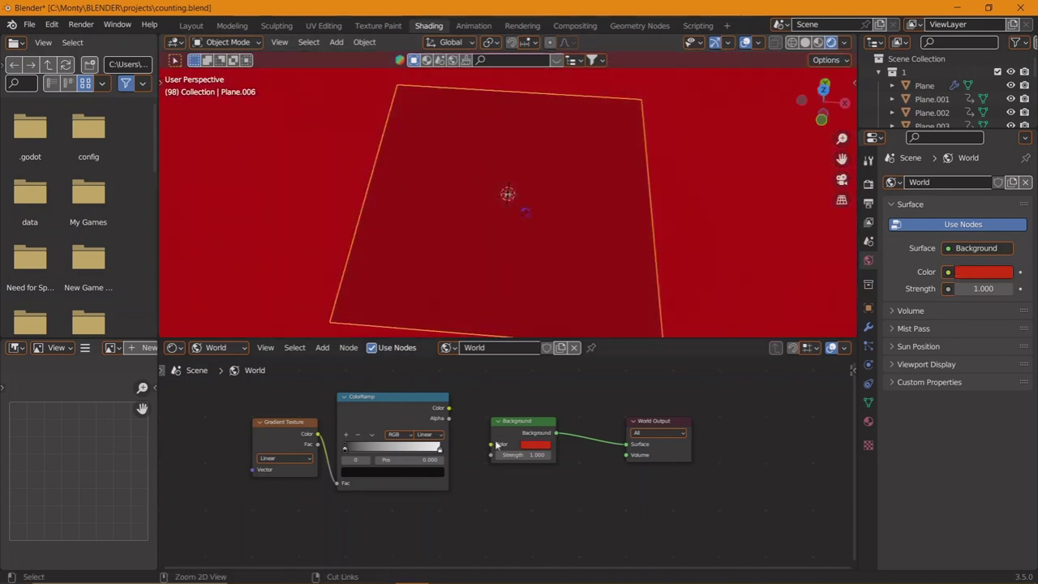
drag(458, 527, 247, 388)
key(Delete)
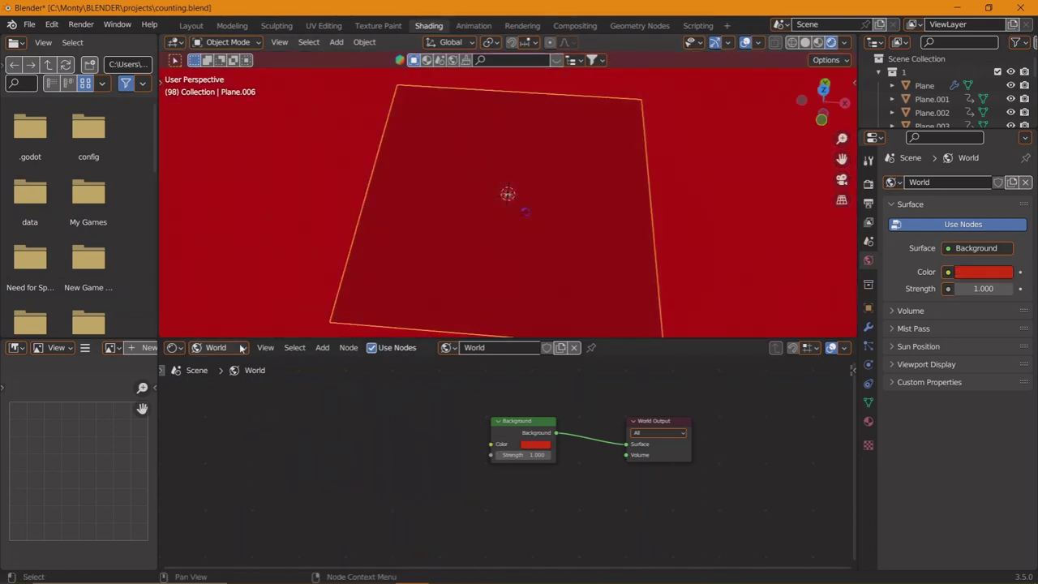
click(241, 347)
click(213, 365)
- Create a new plane material, replacing Principled BSDF with ColorRamp, Diffuse BSDF and Gradient Texture nodes
click(534, 347)
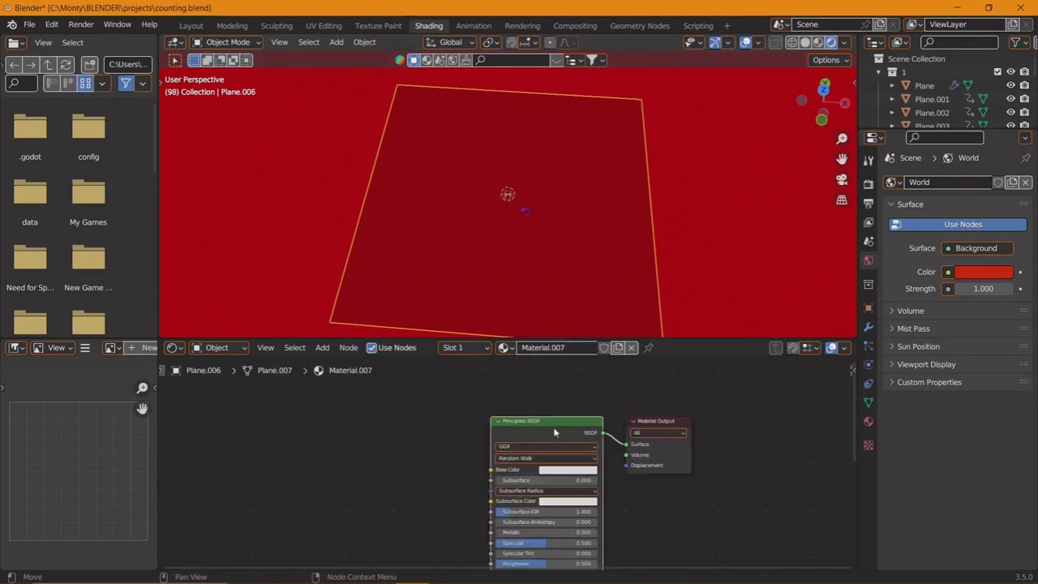
key(Delete)
key(shift+a)
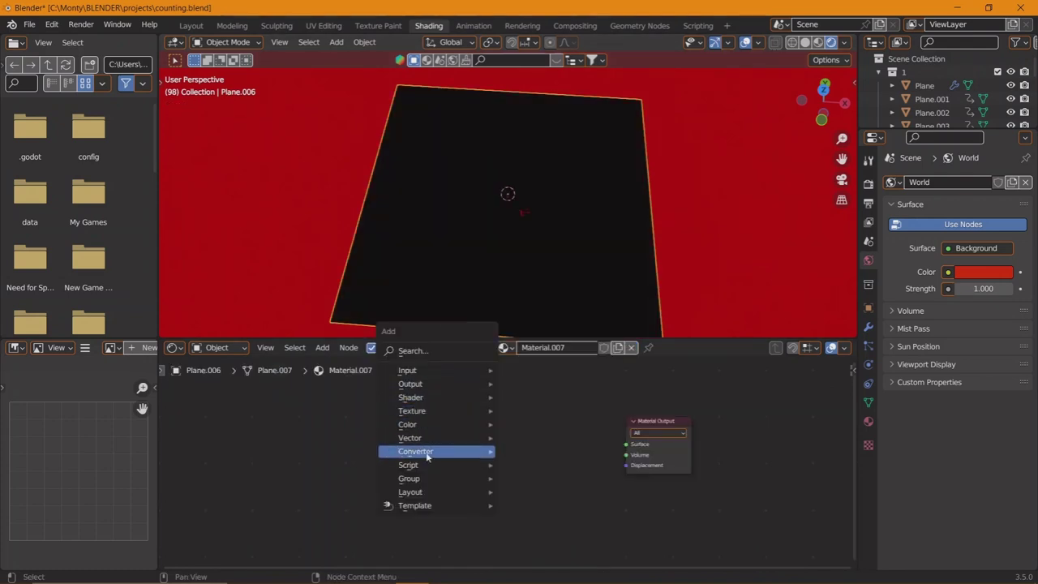
click(560, 301)
click(379, 437)
key(shift+a)
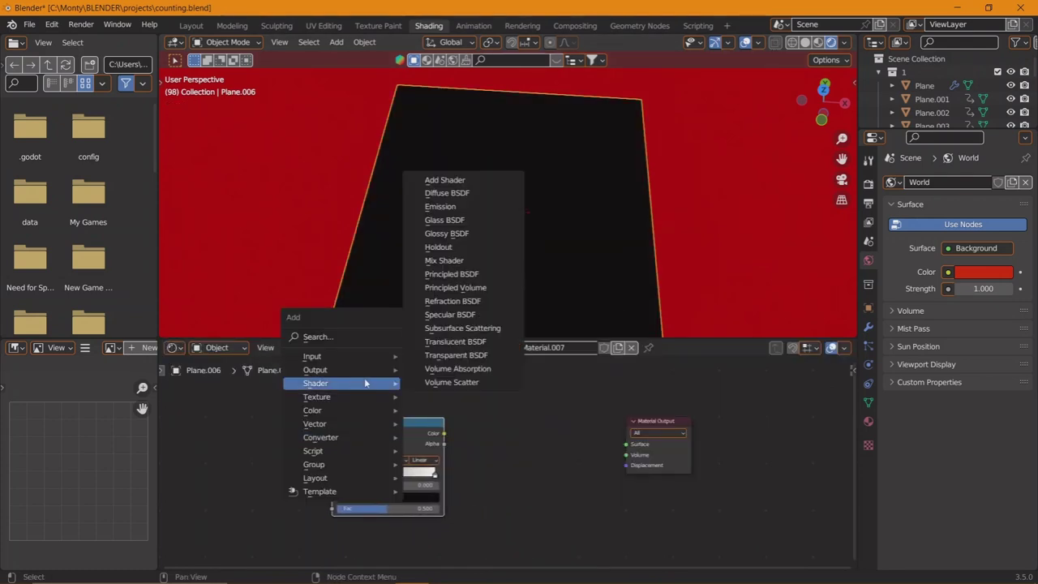
click(447, 193)
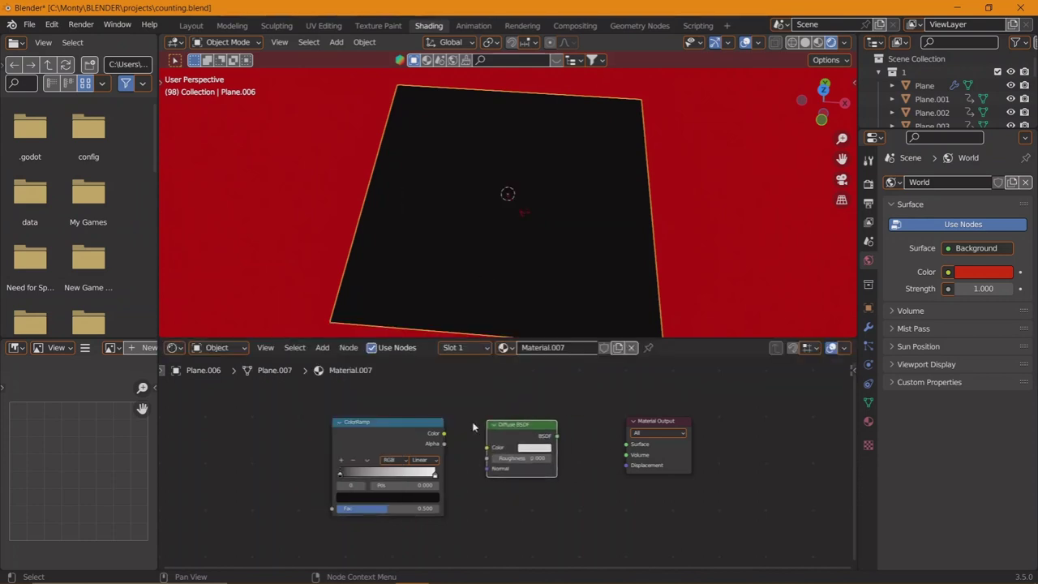
key(shift+a)
click(381, 338)
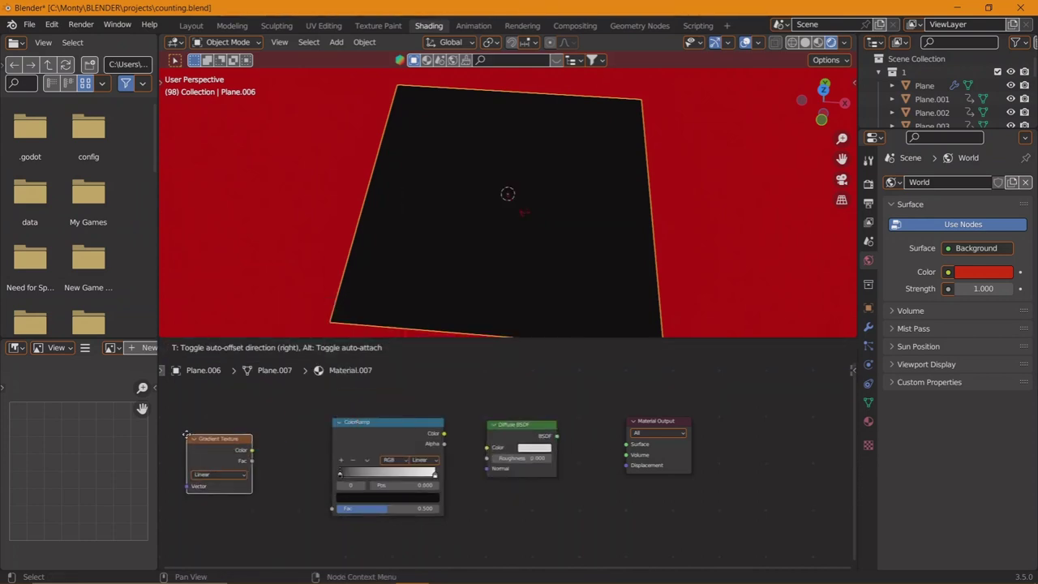
click(218, 446)
- Chain Gradient Texture into ColorRamp into Diffuse BSDF into the material surface, and tidy the nodes
drag(284, 463, 334, 509)
drag(444, 434, 486, 446)
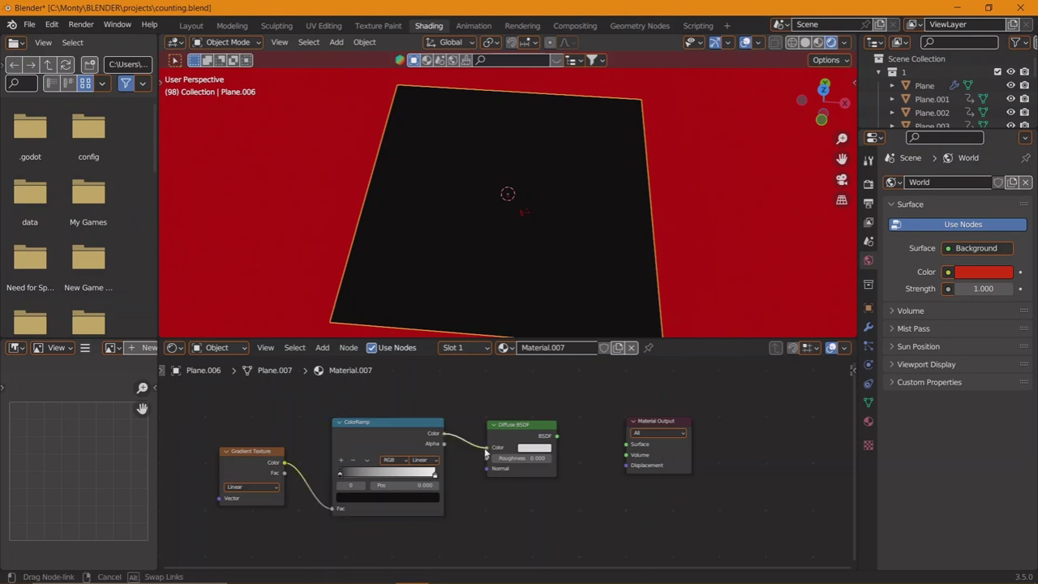
drag(557, 436, 629, 446)
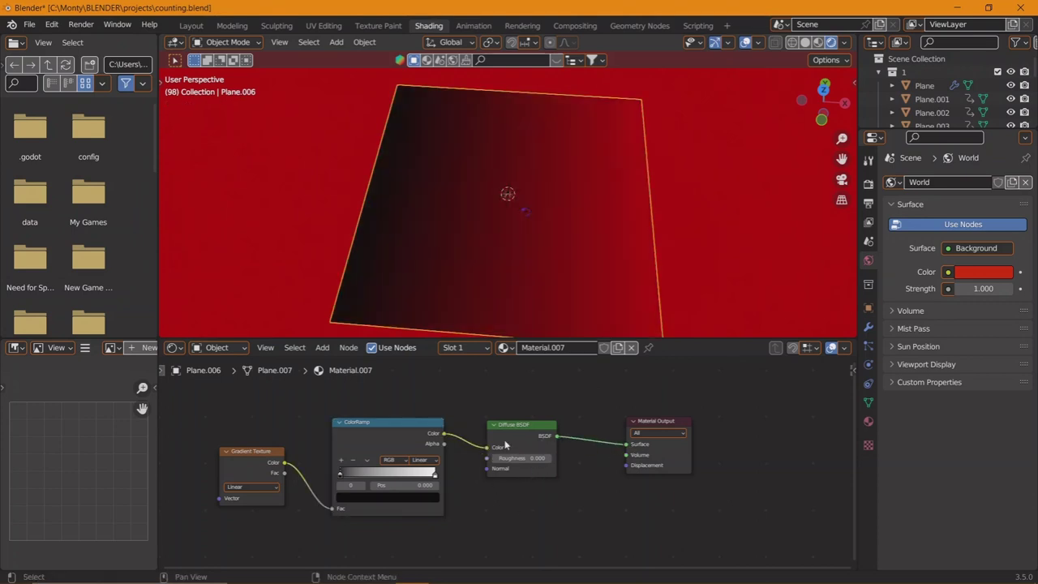
drag(533, 449, 581, 450)
drag(424, 425, 478, 425)
drag(251, 451, 328, 439)
- View the scene through the camera with viewport overlays hidden
key(KP_0)
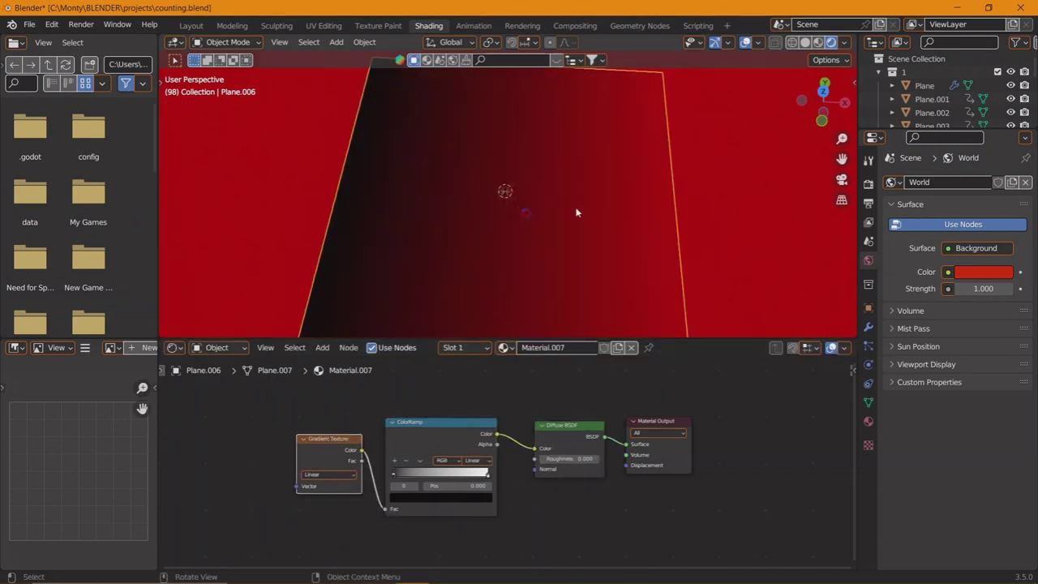
click(756, 42)
click(746, 42)
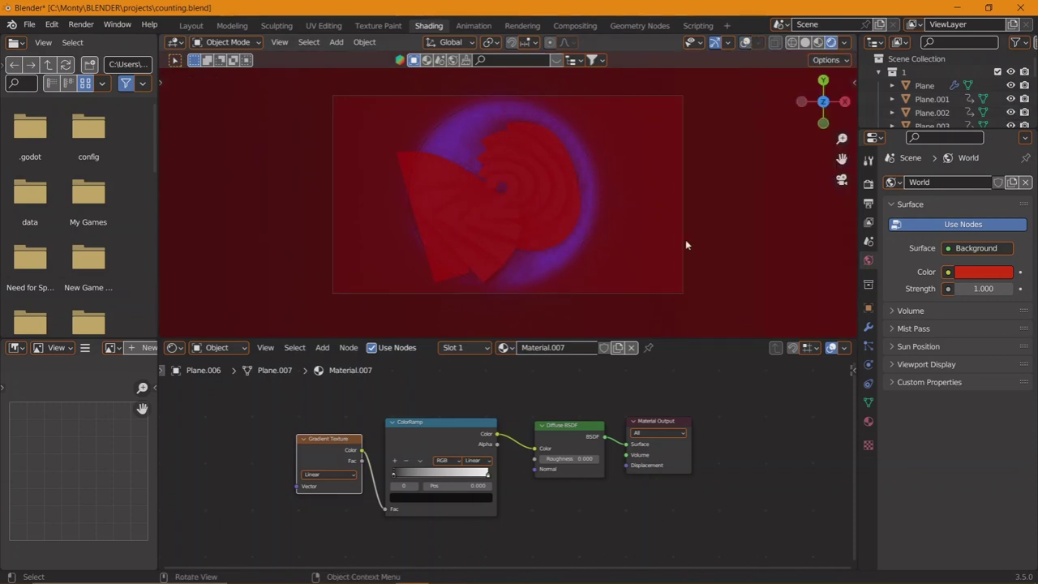
- Move the ColorRamp stop to about 0.513, adjust the Diffuse roughness, and make room for a node
scroll(up, 3)
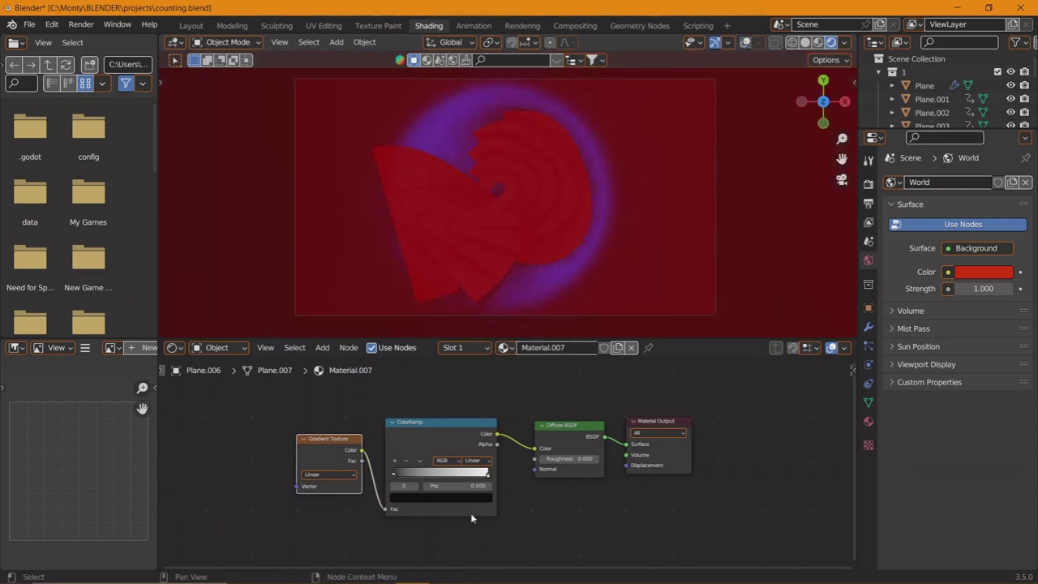
drag(395, 475, 463, 481)
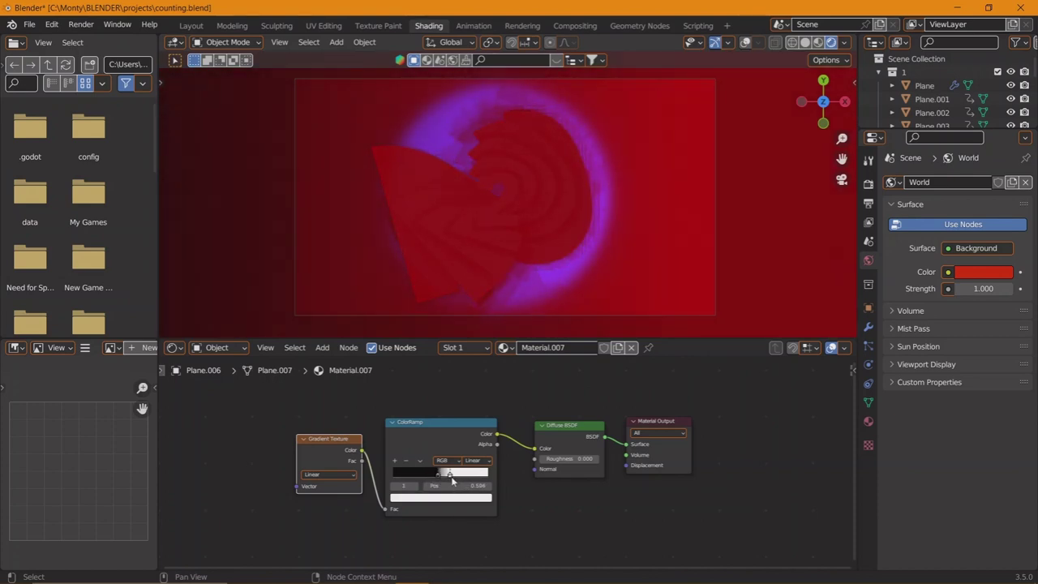
drag(462, 480, 442, 484)
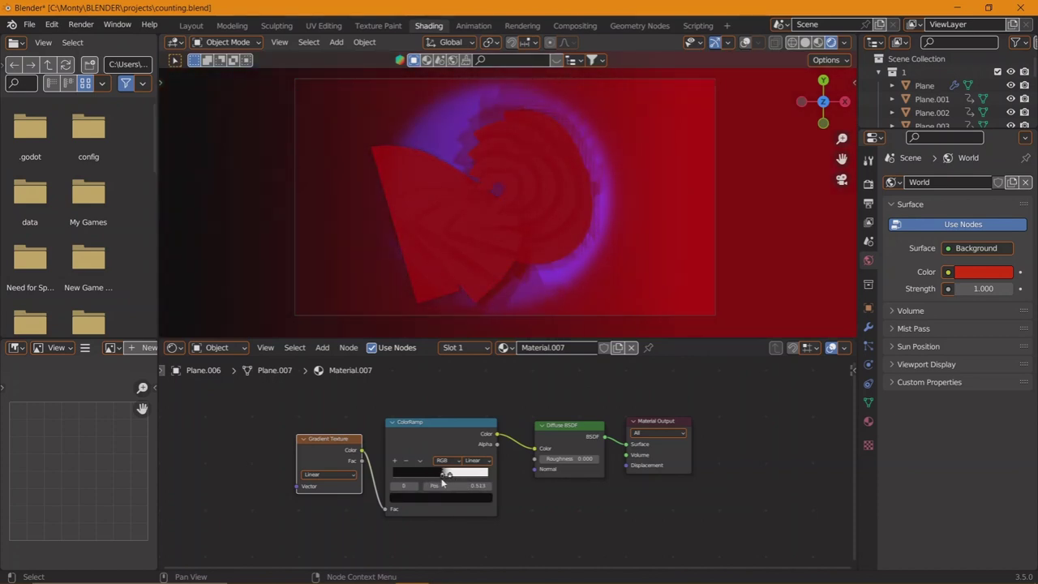
drag(559, 458, 600, 458)
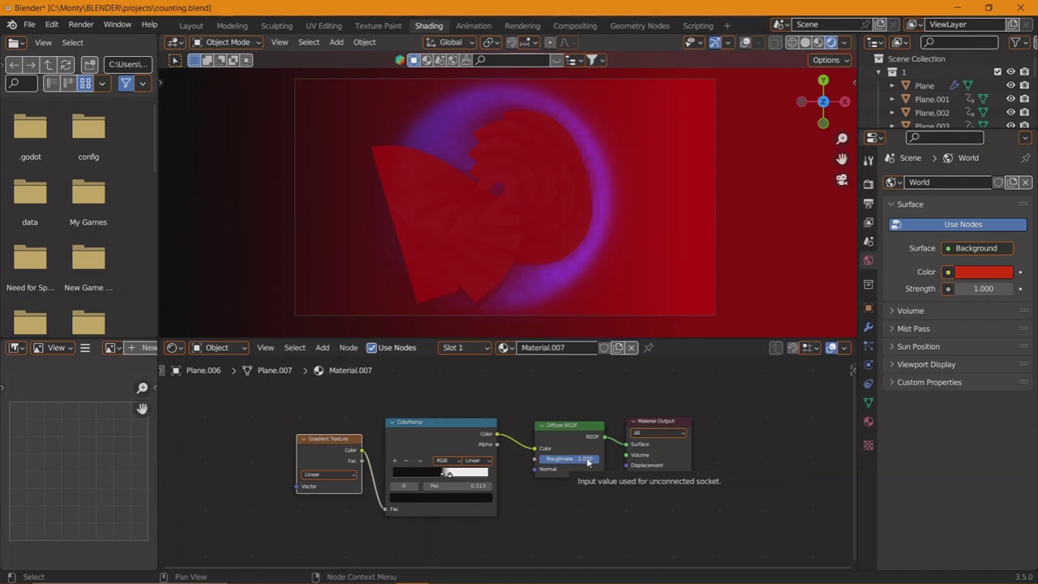
drag(588, 462, 570, 462)
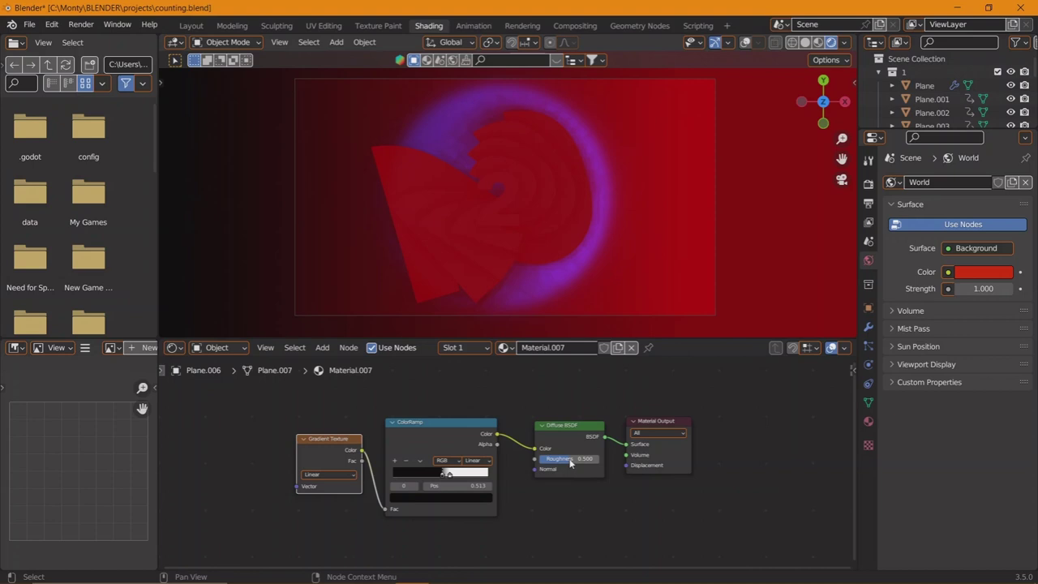
drag(171, 477, 281, 477)
key(shift+a)
mouse_move(254, 474)
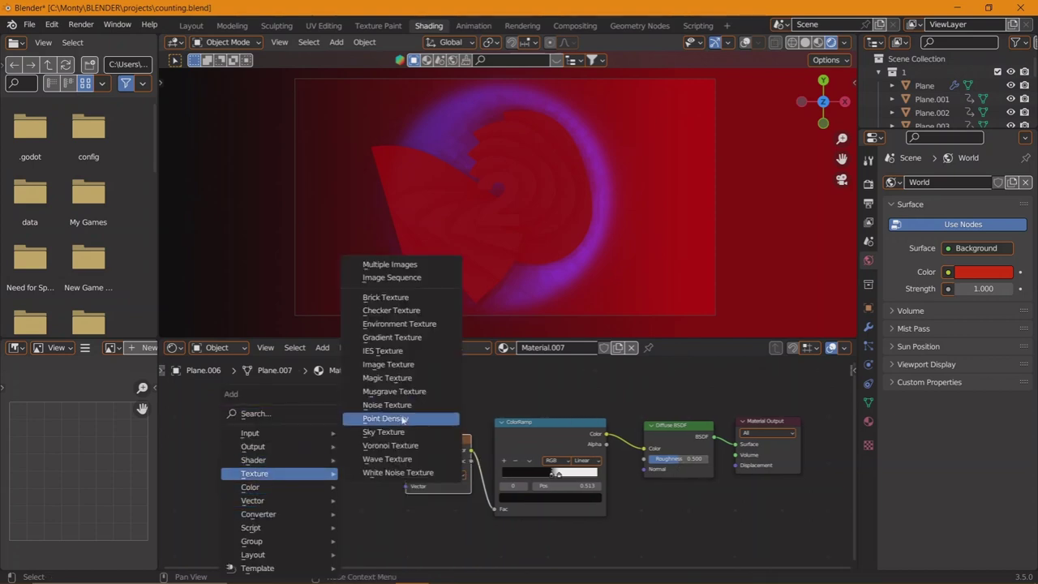
- Add a Noise Texture linked into the Gradient Texture's Vector input
click(387, 404)
click(350, 449)
drag(346, 450, 410, 486)
- Set the noise scale to 5.9 and roughness to 0.547, then play the animation
drag(589, 216, 475, 404)
drag(313, 485, 300, 507)
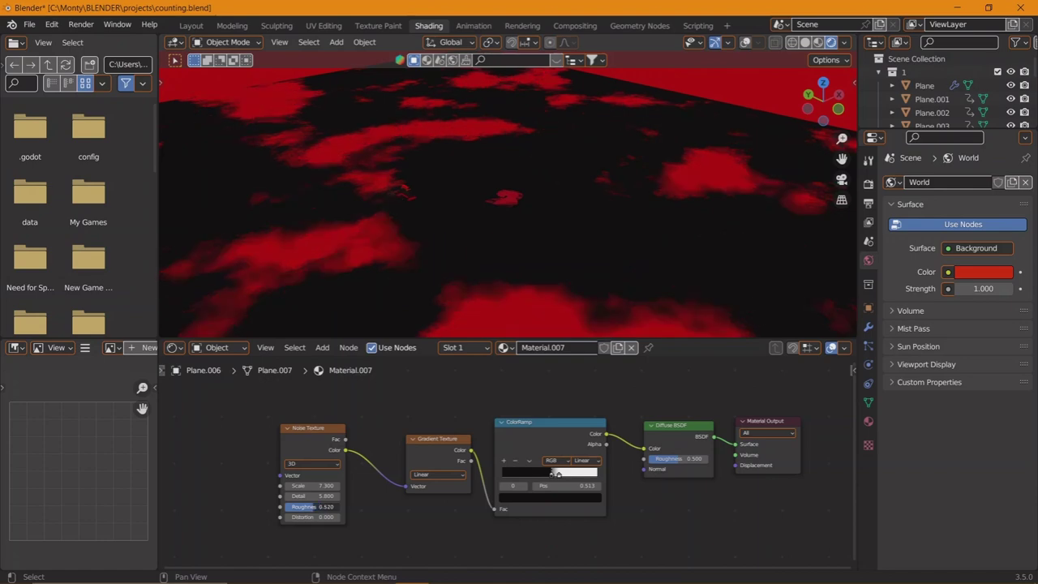
drag(300, 507, 312, 485)
key(KP_7)
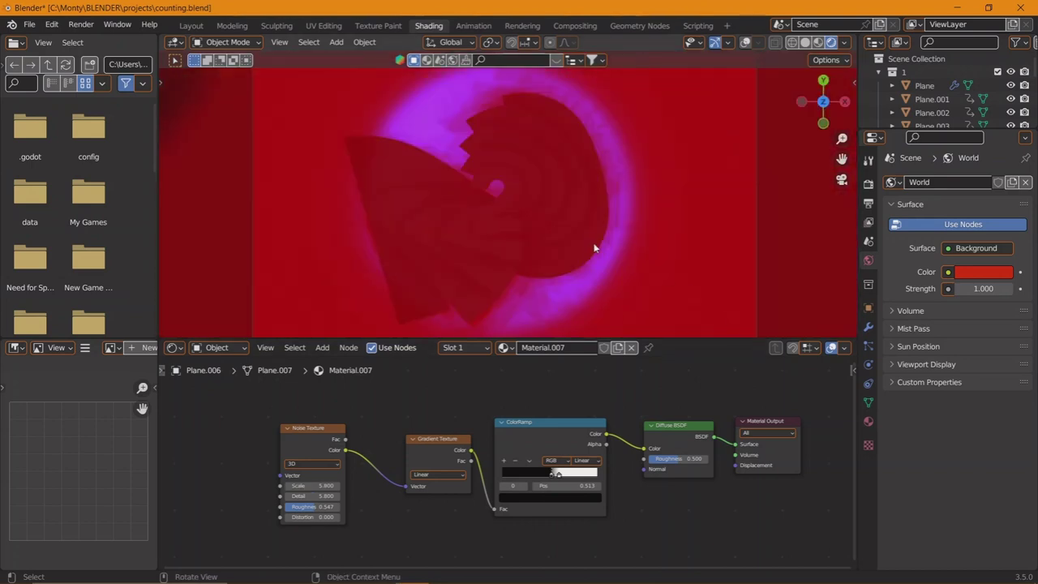
key(space)
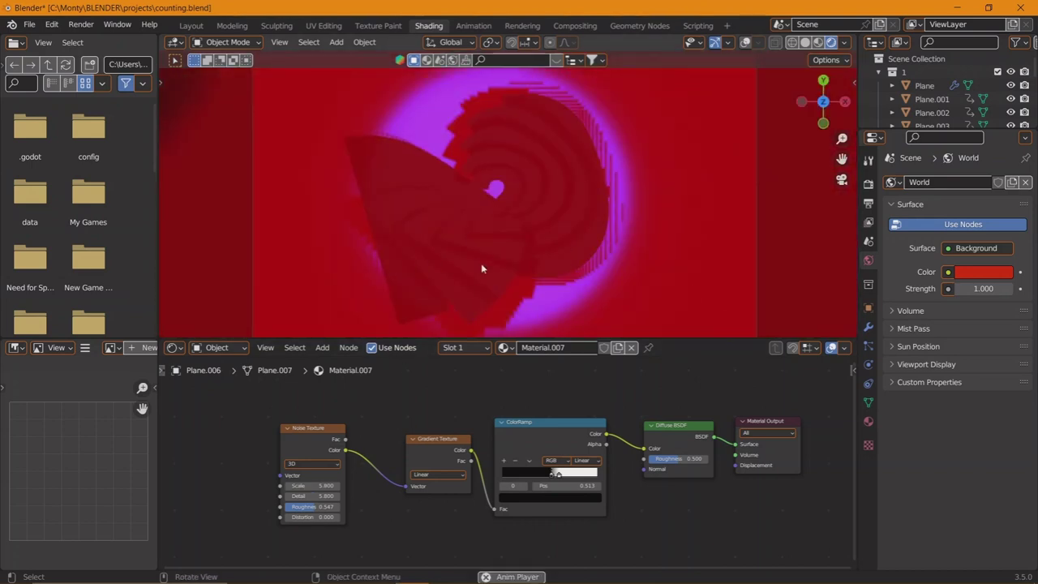
- Set the animation's end frame to 100 in Layout and play it
click(191, 25)
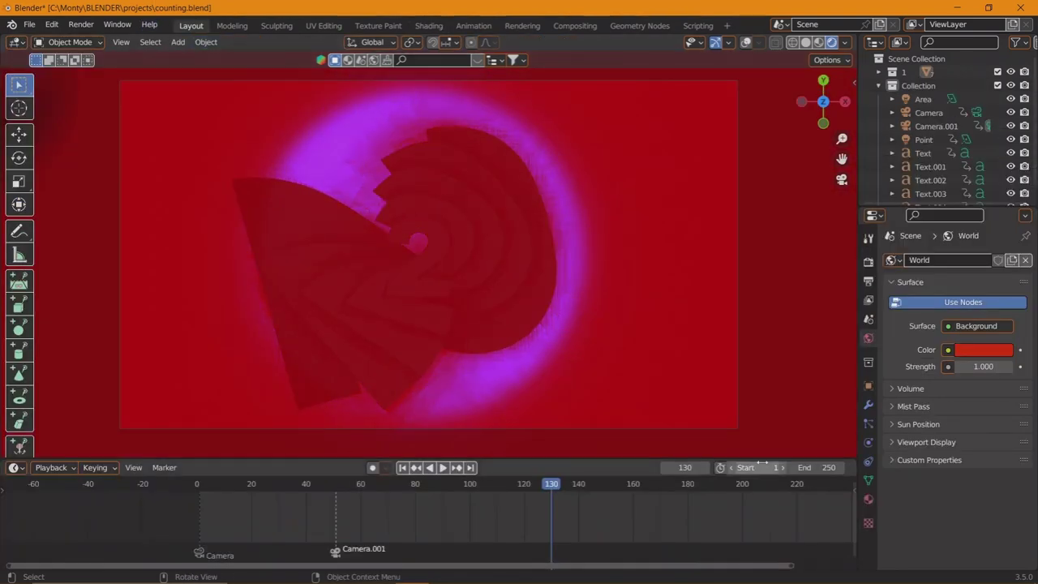
click(816, 468)
text(100)
key(Return)
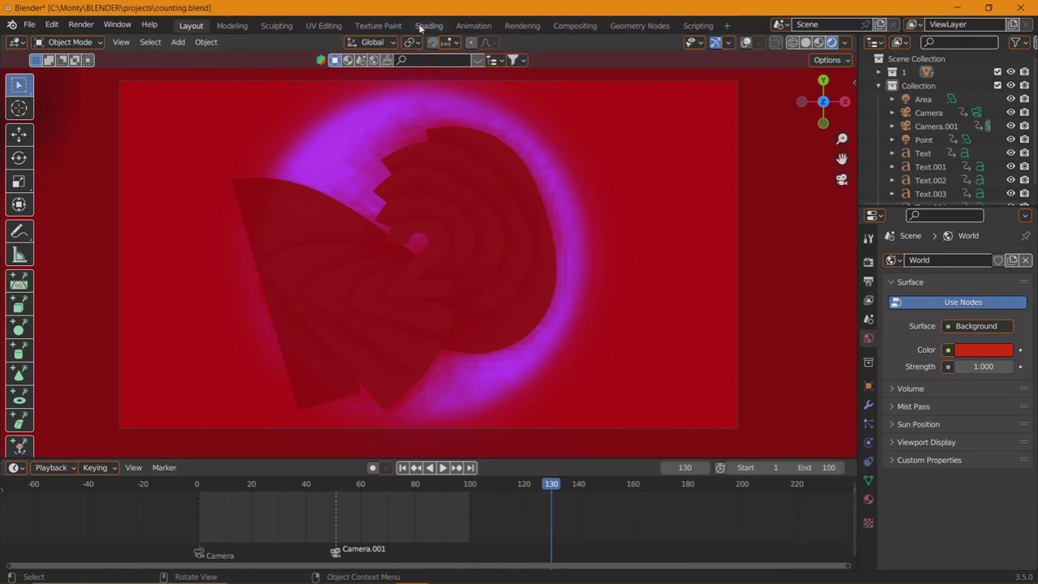
key(space)
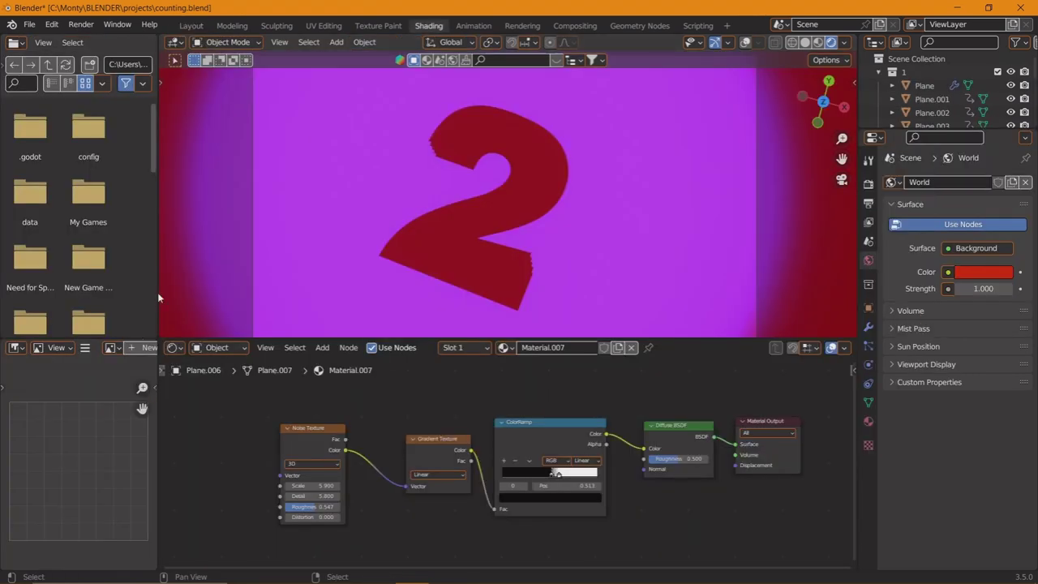
- Swap the node editor and file browser areas, make the bottom area a Timeline, and play Text.001's animation
drag(158, 298, 365, 300)
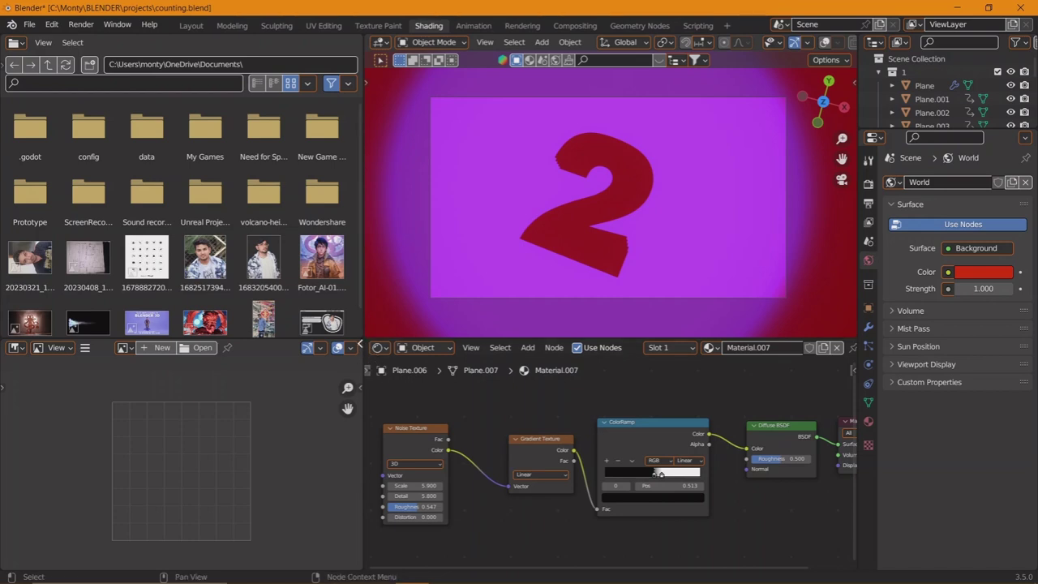
drag(366, 341, 249, 443)
right_click(272, 337)
click(243, 383)
click(249, 326)
click(13, 452)
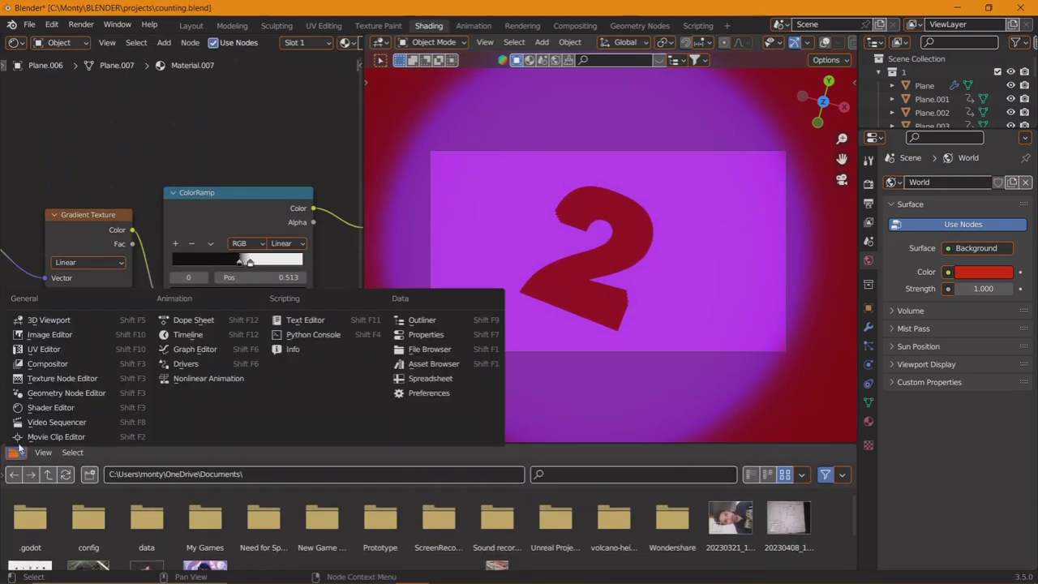
click(188, 334)
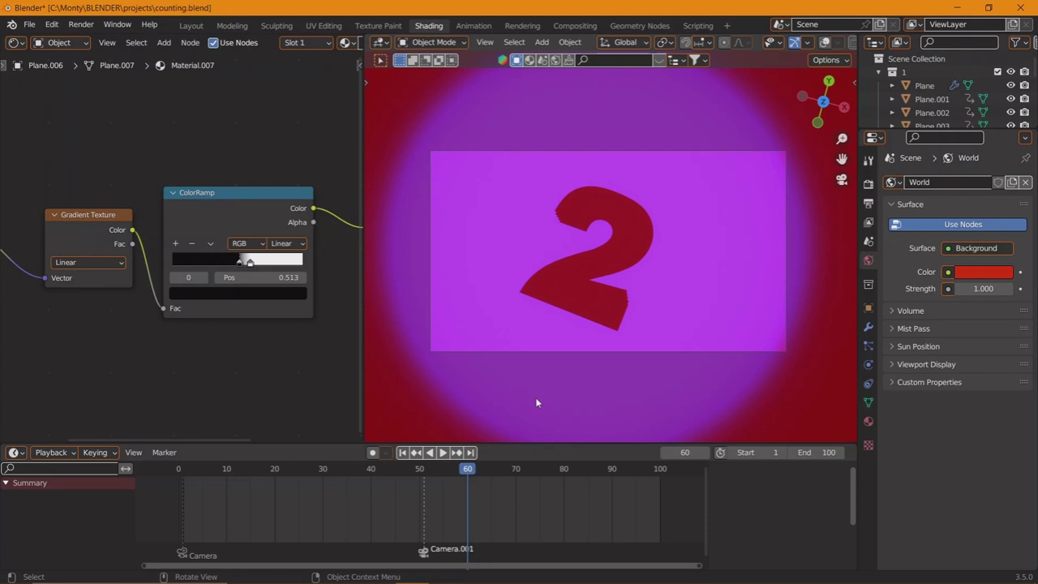
click(535, 403)
key(space)
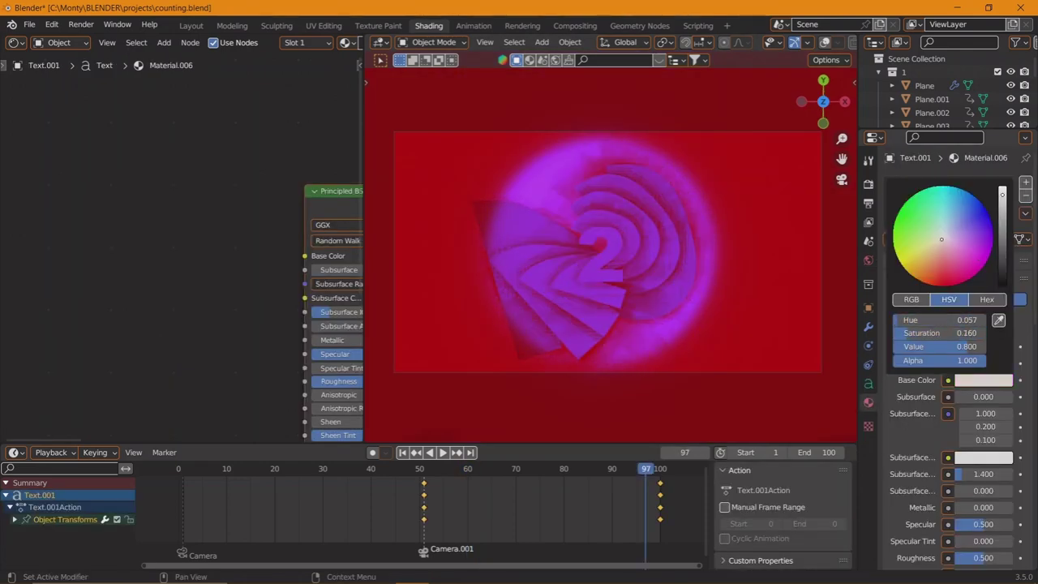
- Colour the digit's material blue and jump to frame 99
click(966, 191)
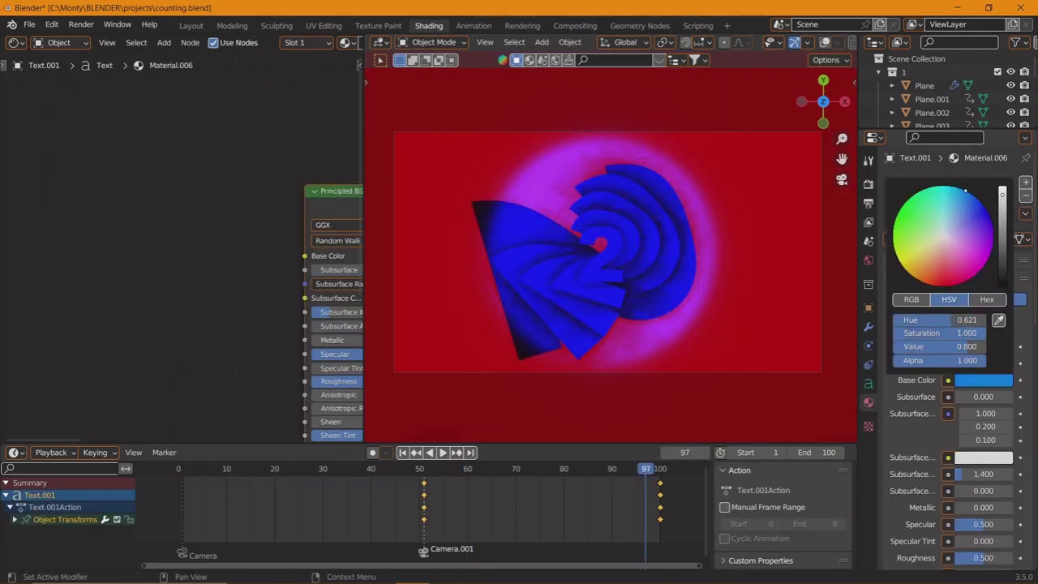
drag(966, 191, 993, 236)
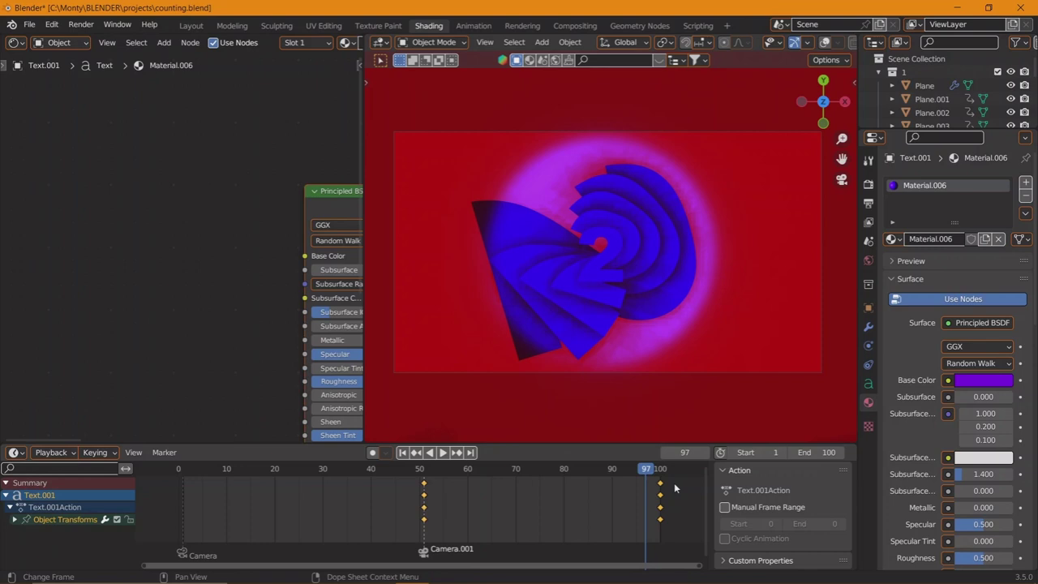
click(655, 469)
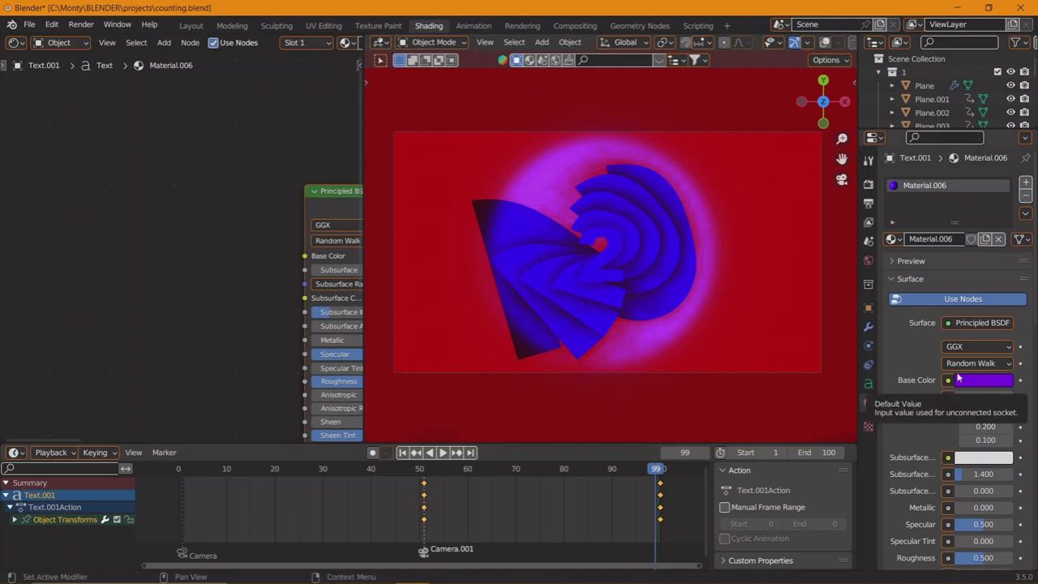
- Desaturate and darken the world background colour to black
click(869, 260)
click(998, 270)
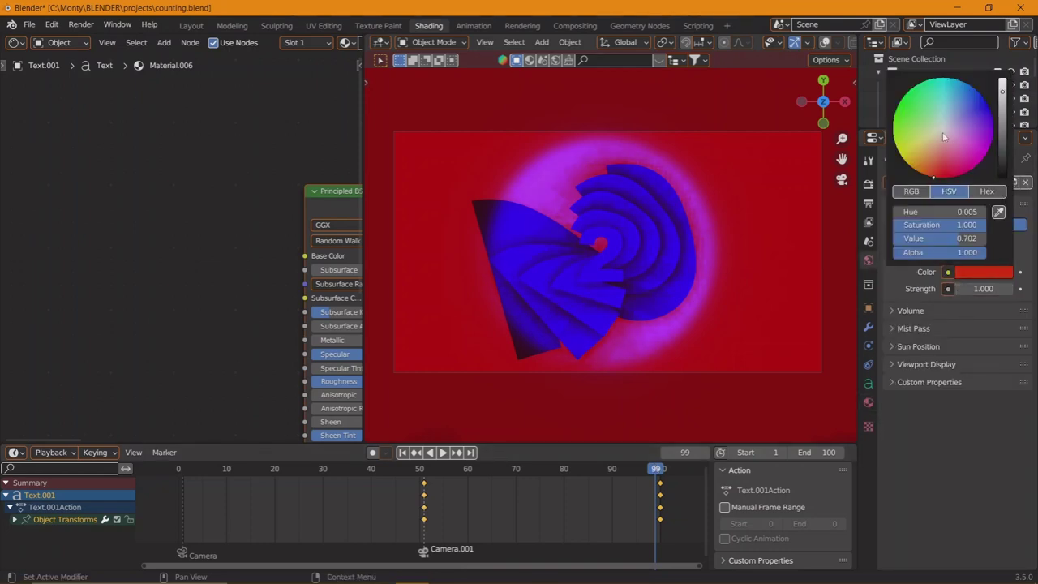
click(943, 137)
drag(1003, 160, 1003, 174)
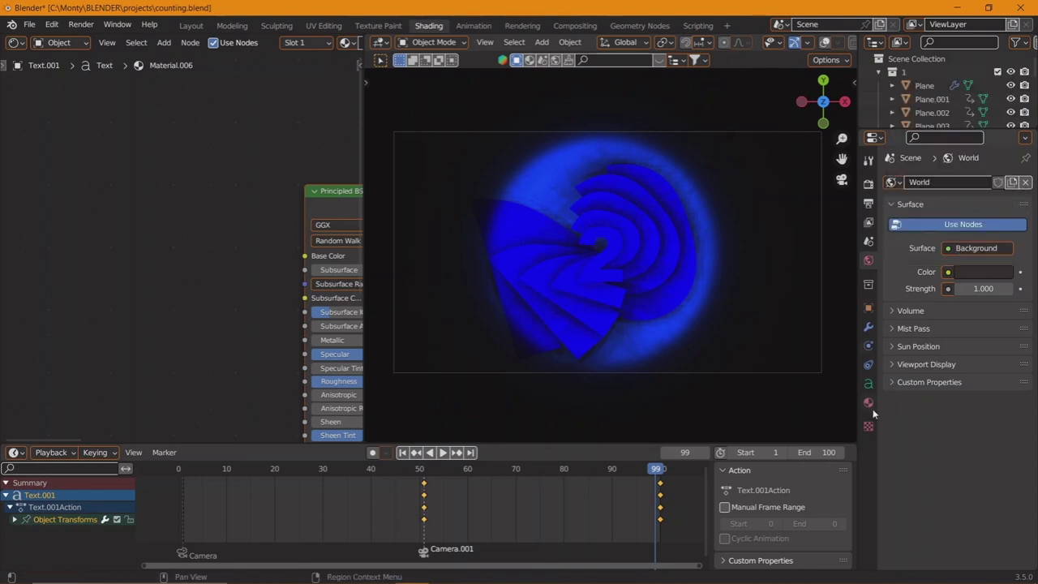
- Deepen the digit's base colour to a darker blue
click(868, 402)
click(984, 379)
drag(916, 276, 976, 198)
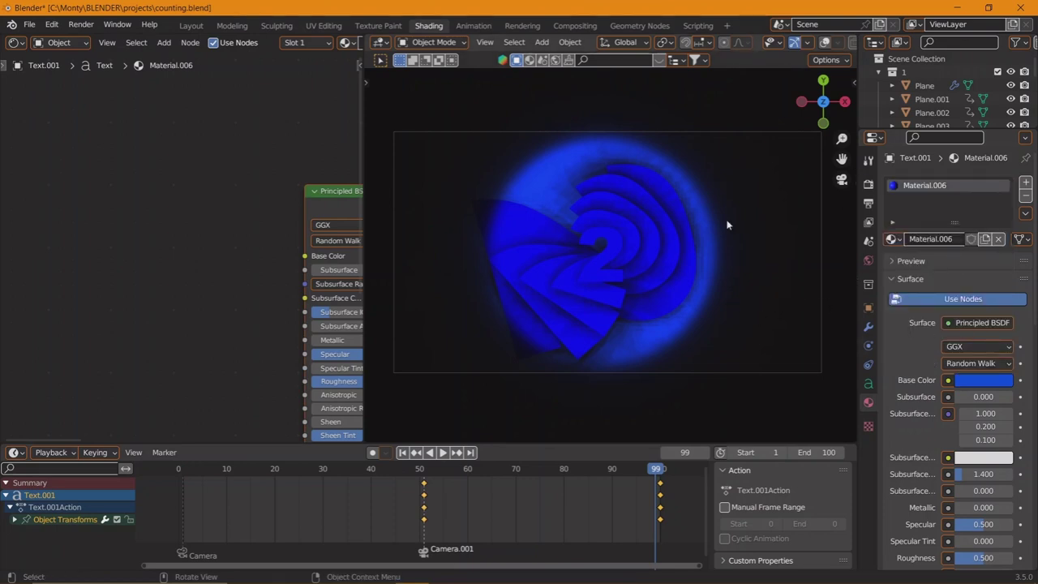
- Inspect the Area light, Camera and Camera.001 in the Outliner
drag(937, 131, 953, 175)
scroll(down, 3)
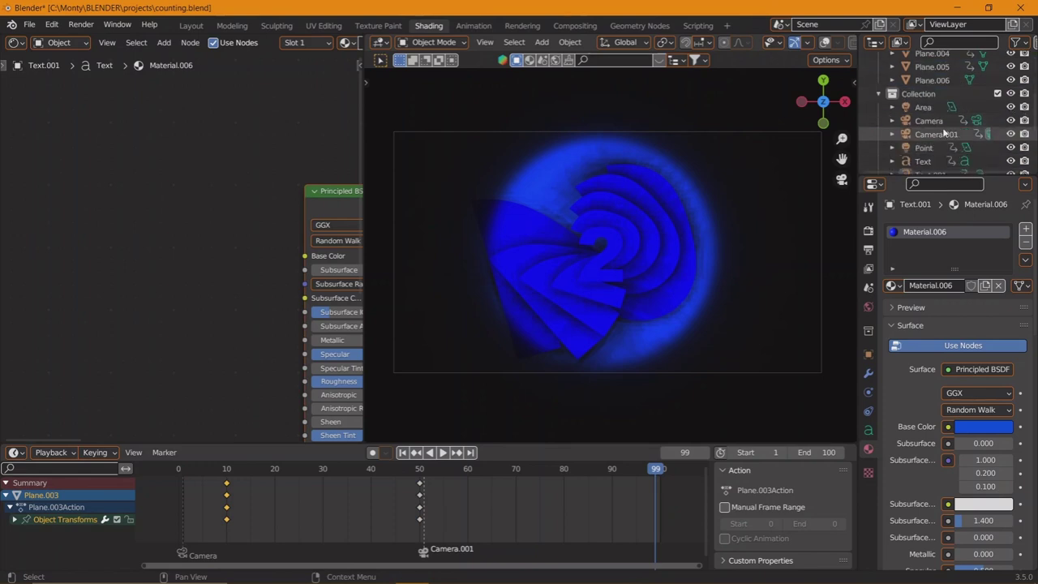
click(923, 107)
key(s)
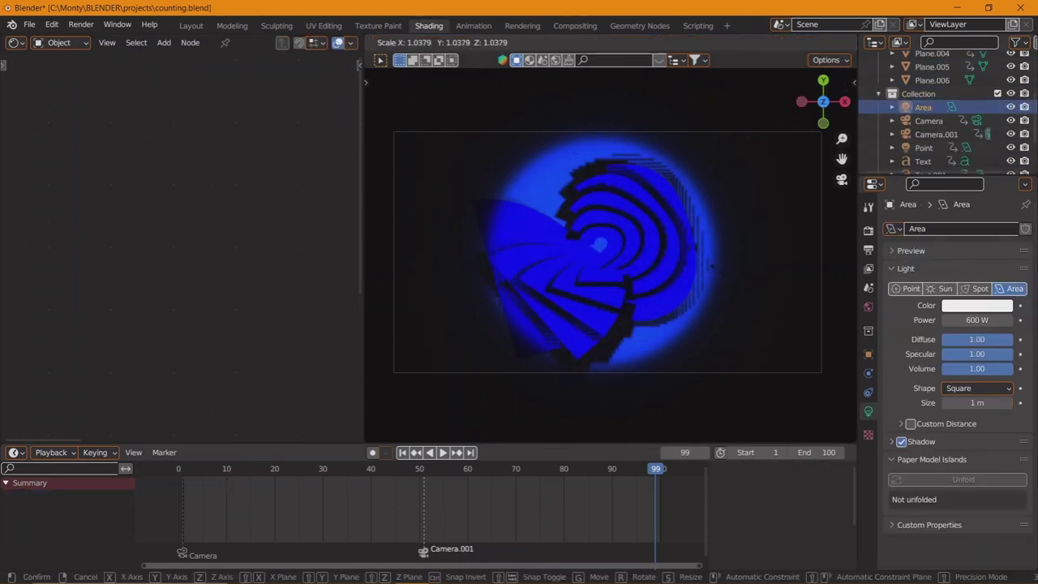
key(Return)
scroll(down, 3)
click(929, 99)
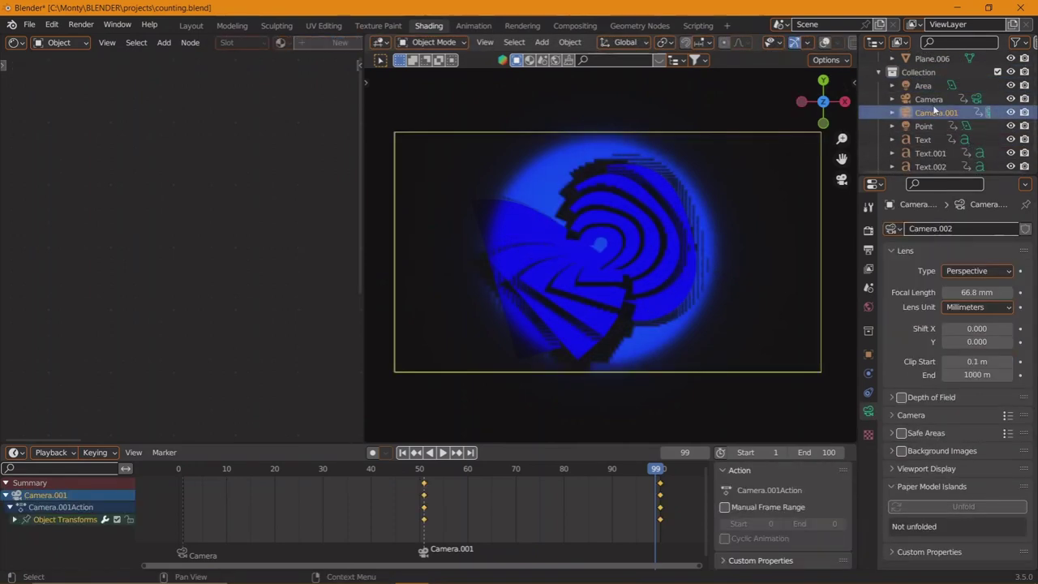
click(937, 113)
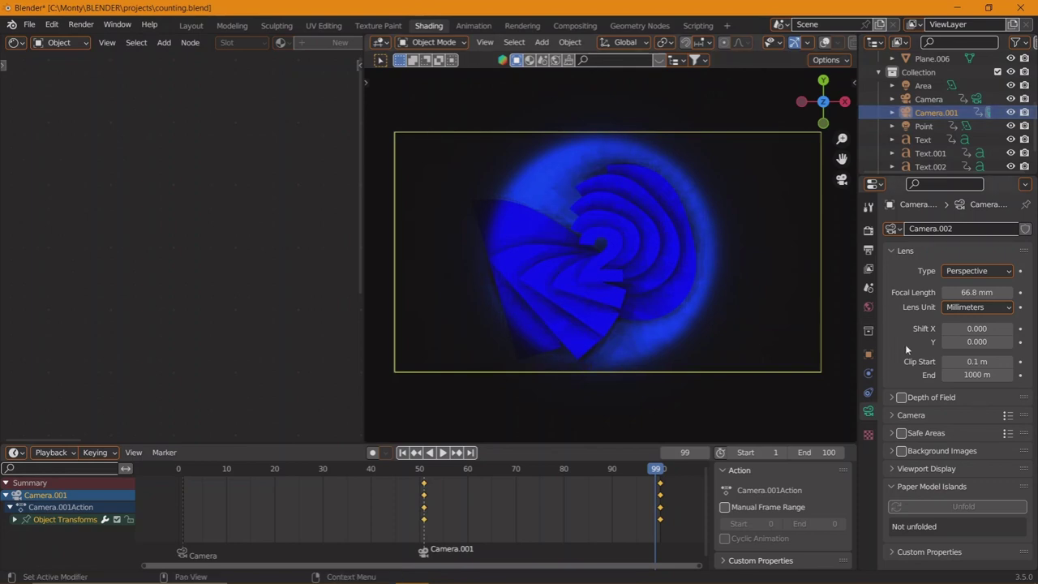
click(923, 85)
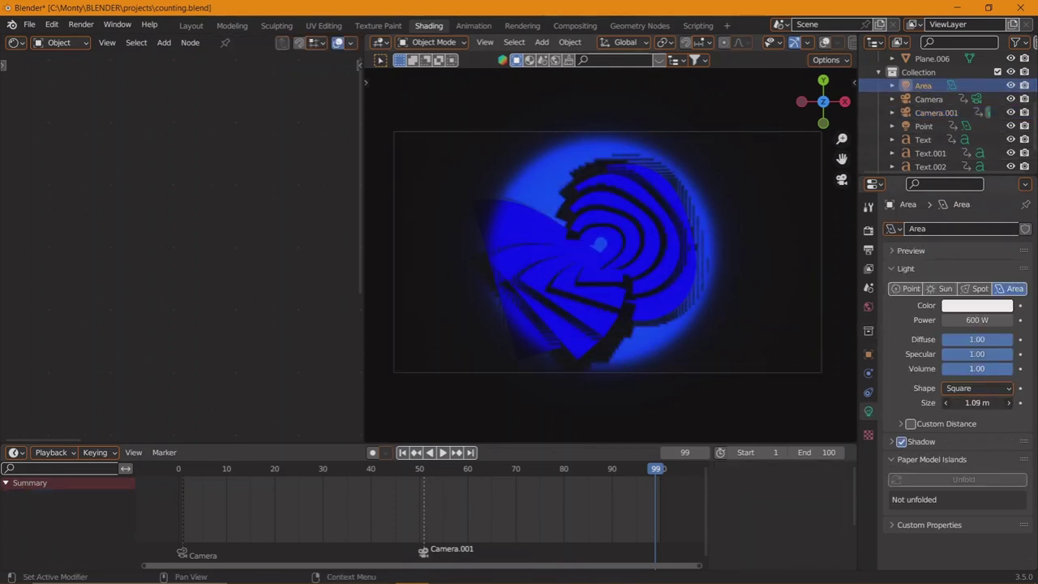
- Move the Point light along X and set its size to 16.2 m
click(608, 251)
drag(977, 403, 938, 389)
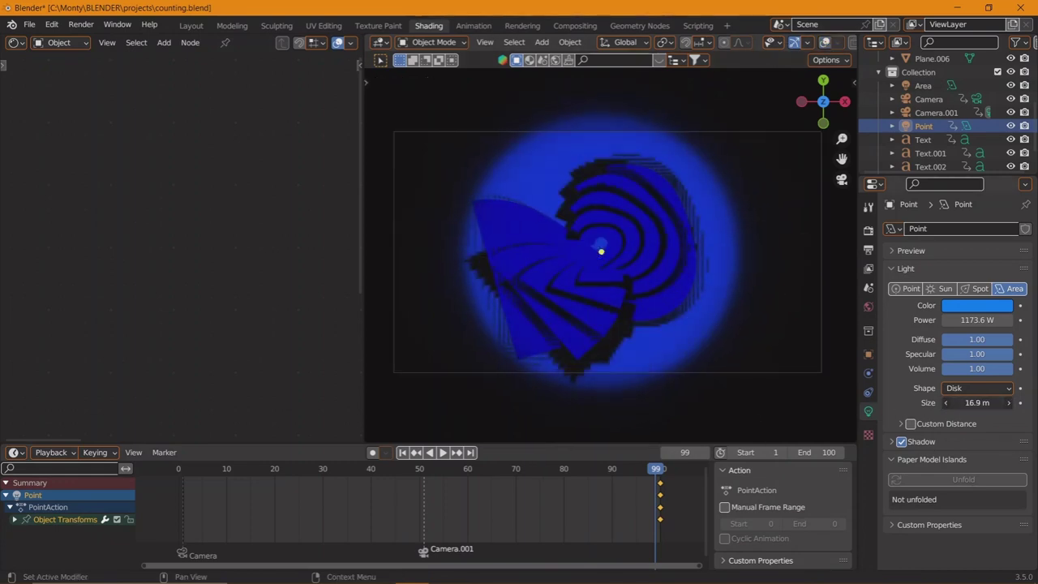
key(g)
key(x)
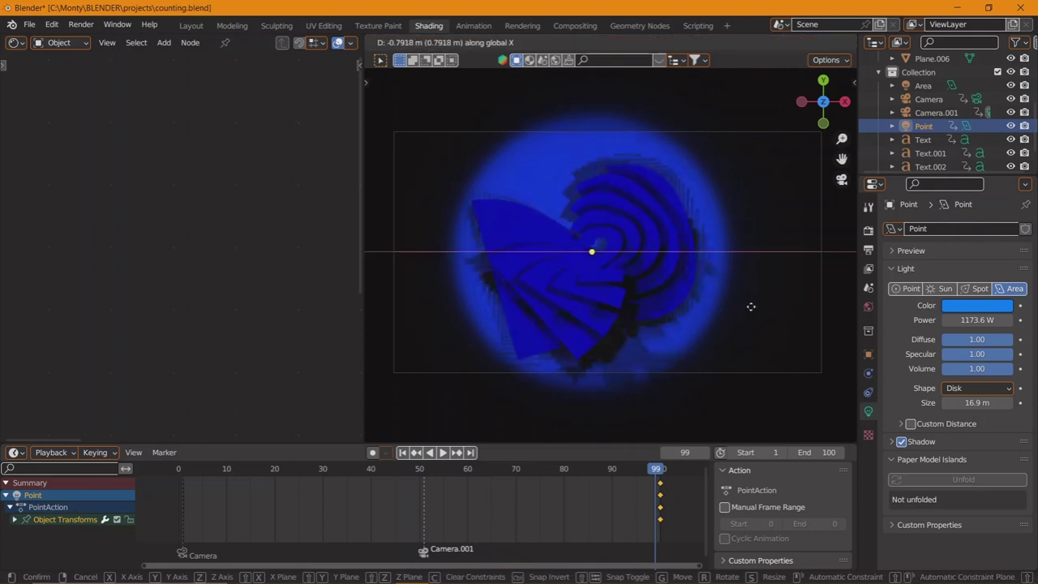
click(751, 307)
drag(978, 403, 961, 402)
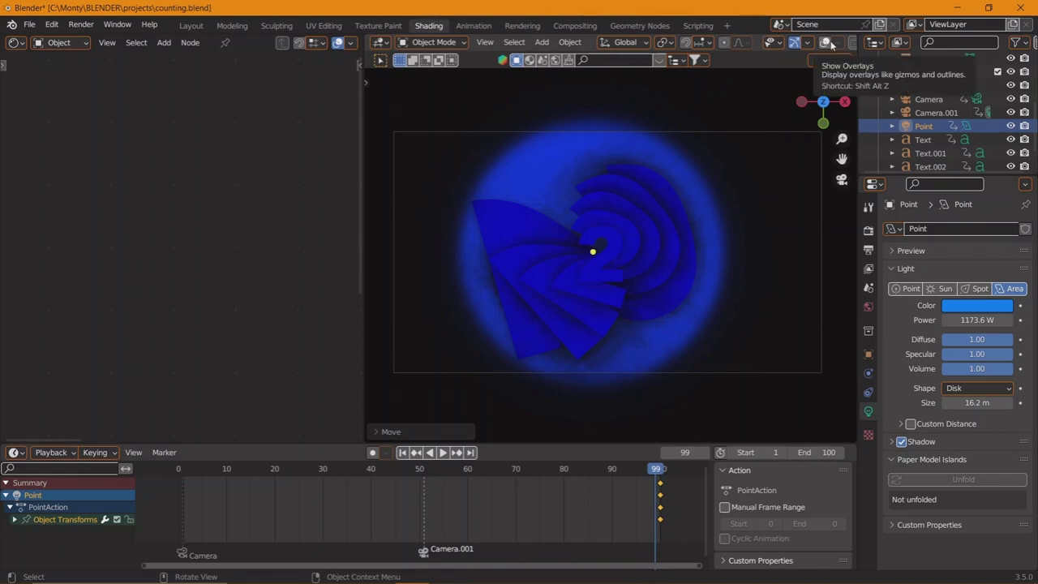
- Set the viewport to solid shading coloured by texture, with shadows, cavity and depth of field
scroll(down, 3)
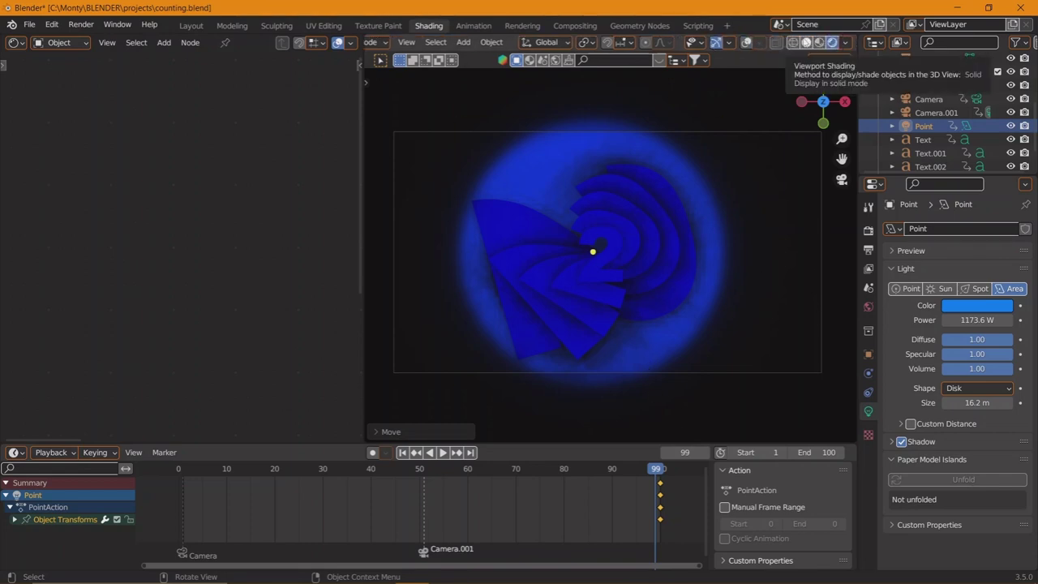
click(807, 42)
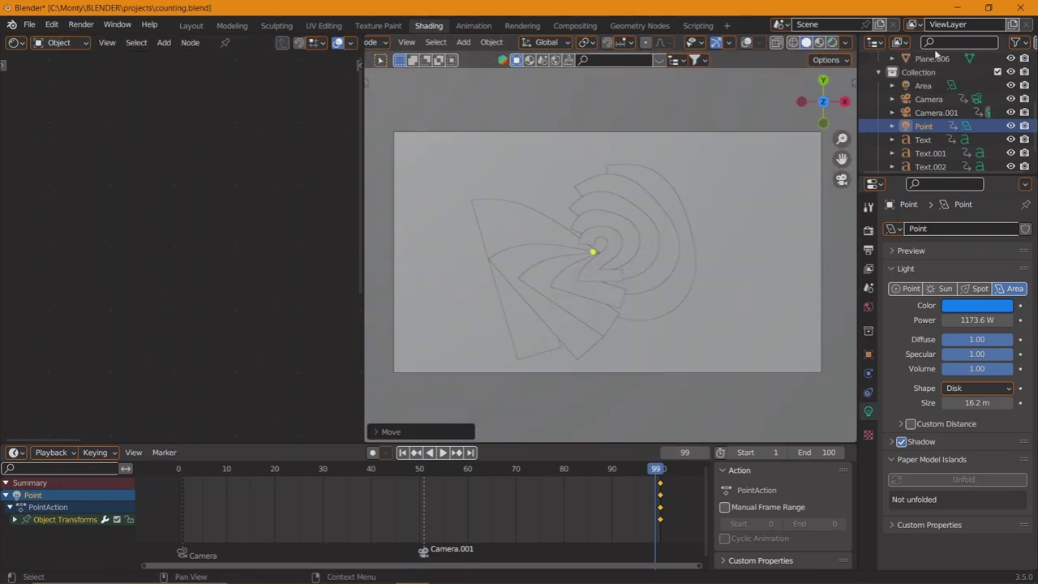
click(819, 42)
click(806, 42)
click(845, 42)
click(893, 227)
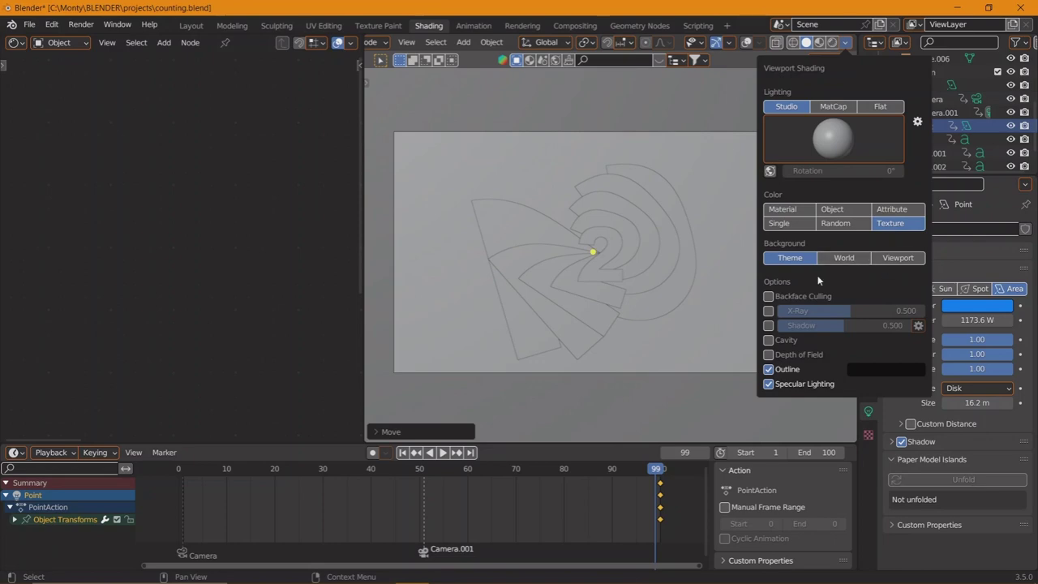
click(768, 355)
click(768, 339)
click(768, 325)
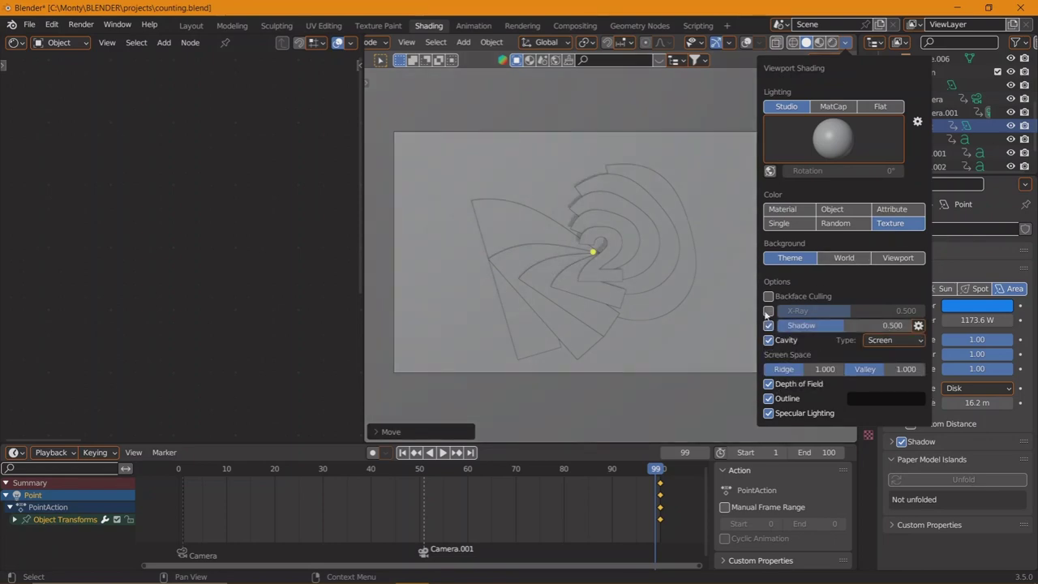
click(768, 311)
click(770, 310)
- Select Plane.006 and render the current frame as an image
click(603, 301)
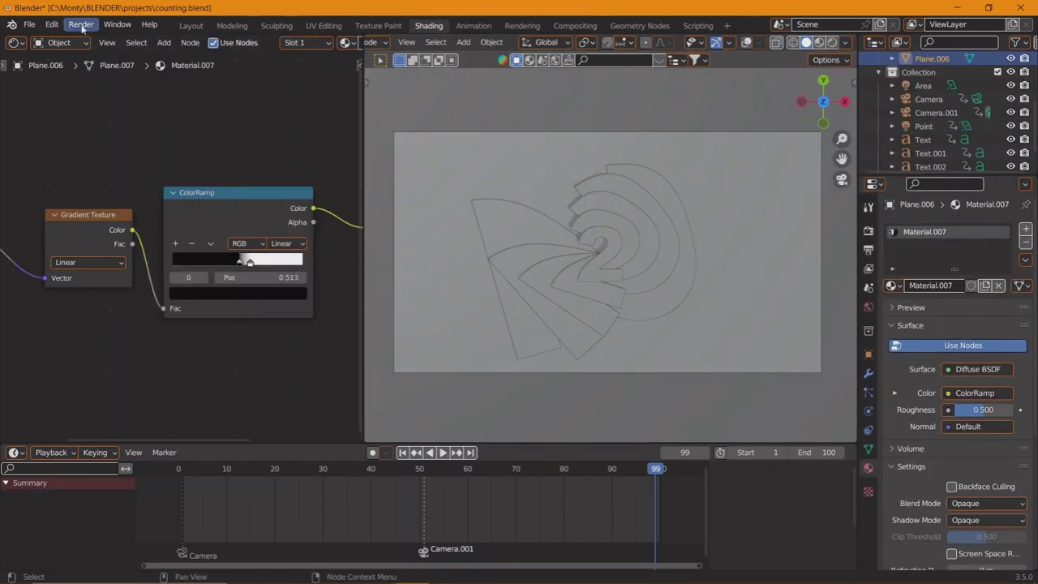
click(82, 25)
click(116, 40)
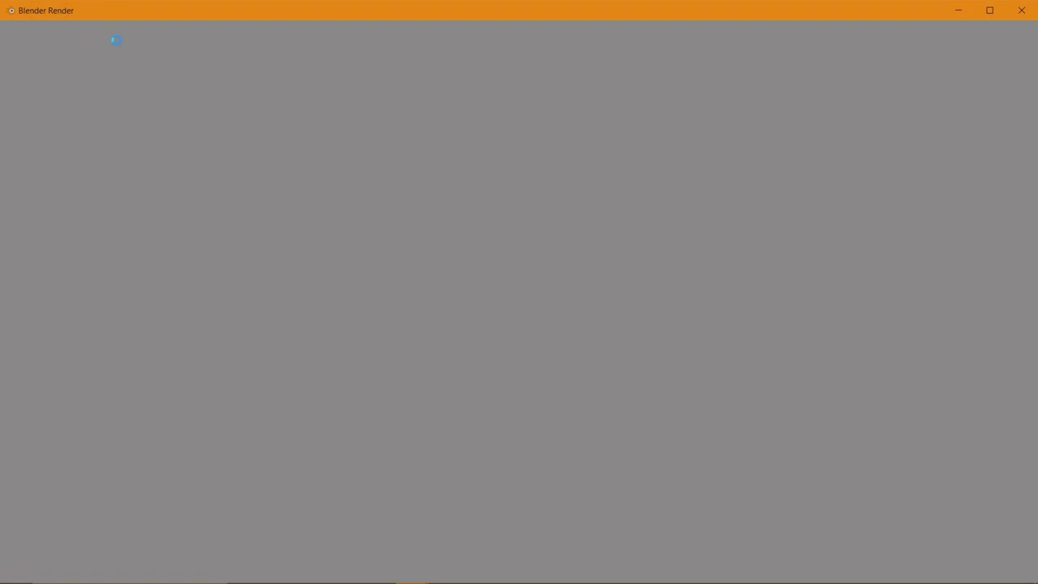
- Close the render preview and show the Output Properties with resolution and frame range
scroll(down, 3)
scroll(down, 3)
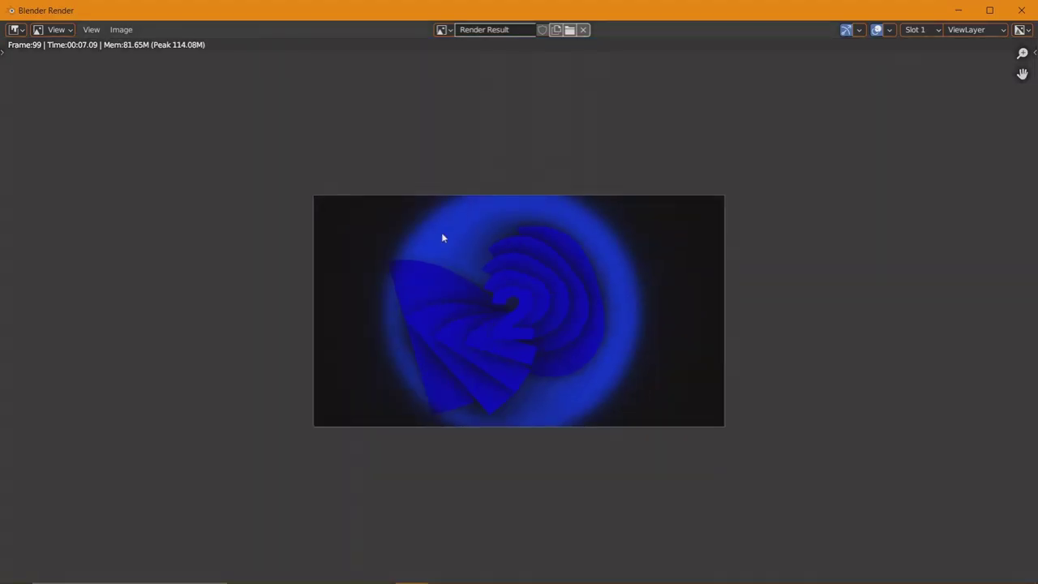
click(1021, 9)
click(869, 249)
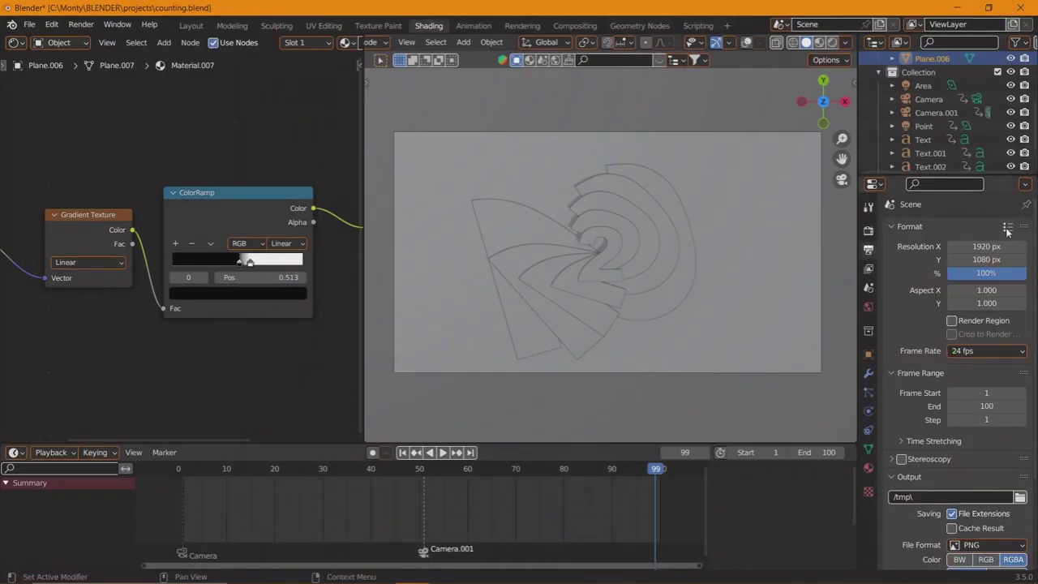
- Set Resolution % to 200 and render frame 99 again at the new size
click(987, 274)
text(200)
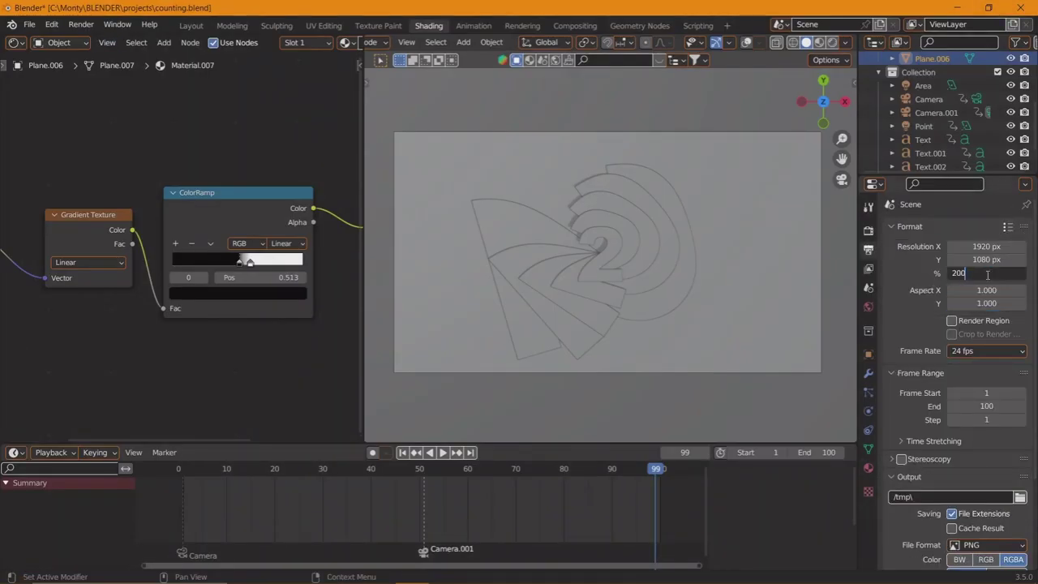
key(Return)
click(78, 25)
click(105, 40)
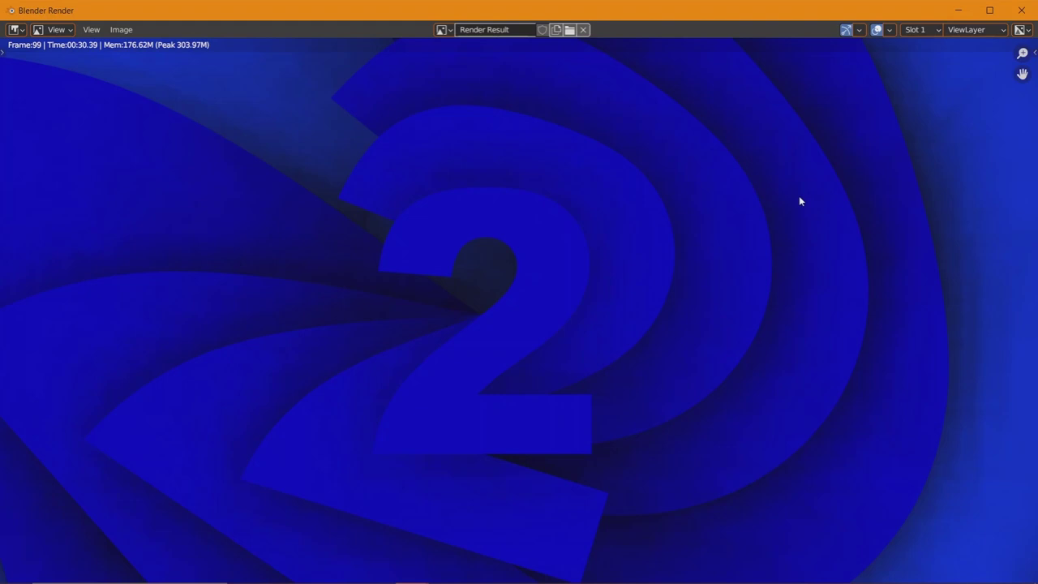
- Fit the whole frame 99 render into the render window view
key(Home)
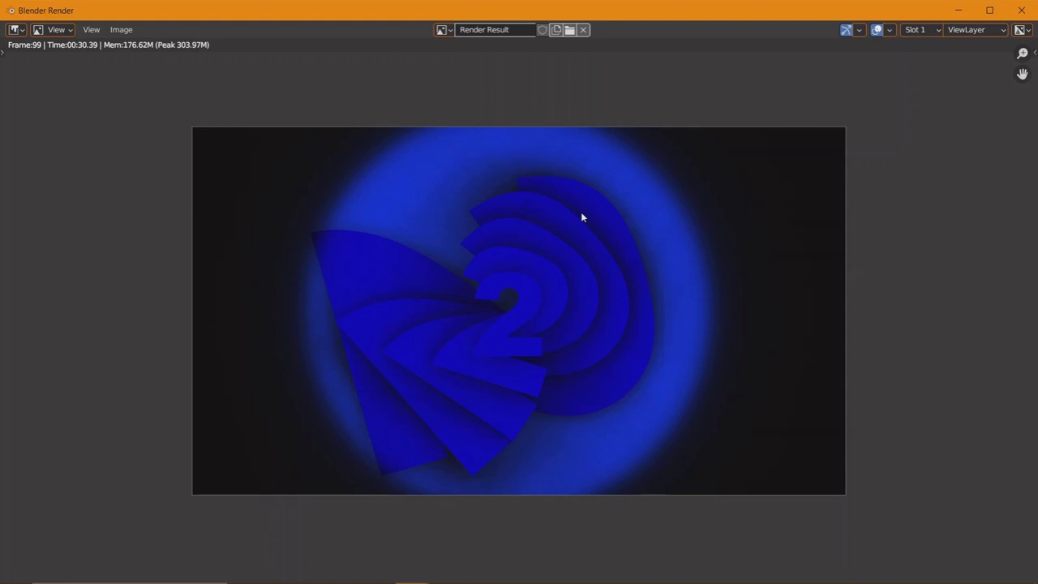
- Save the render as counting.png in Pictures with 16-bit colour depth
click(120, 30)
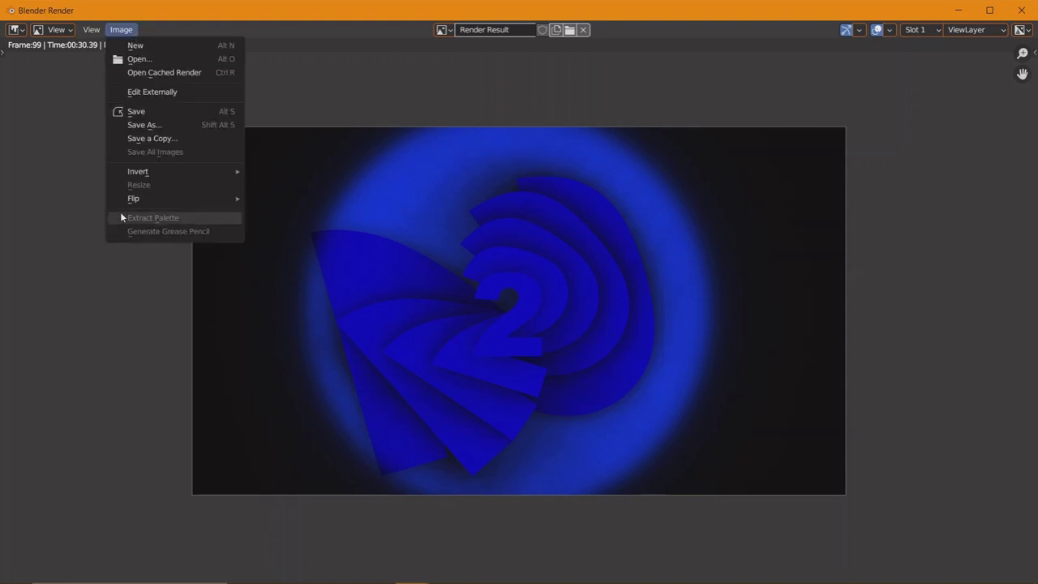
click(202, 132)
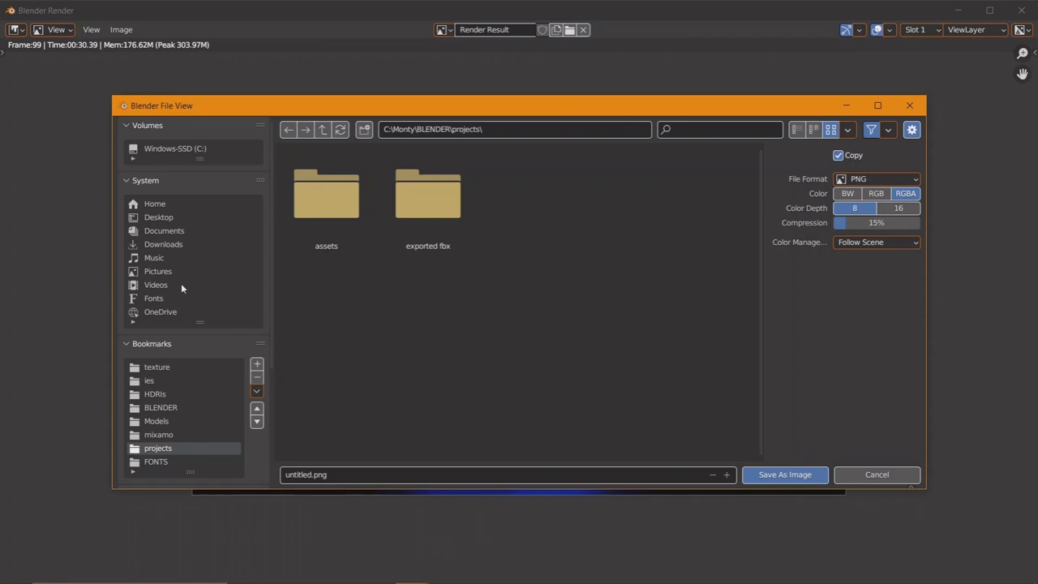
click(166, 271)
key(ctrl+BackSpace)
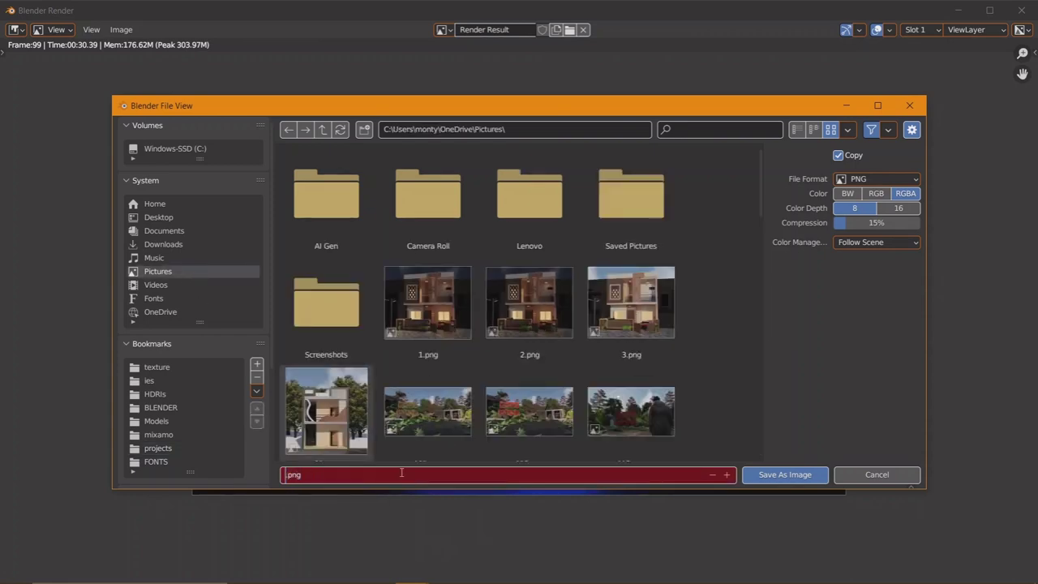
text(counting)
key(Return)
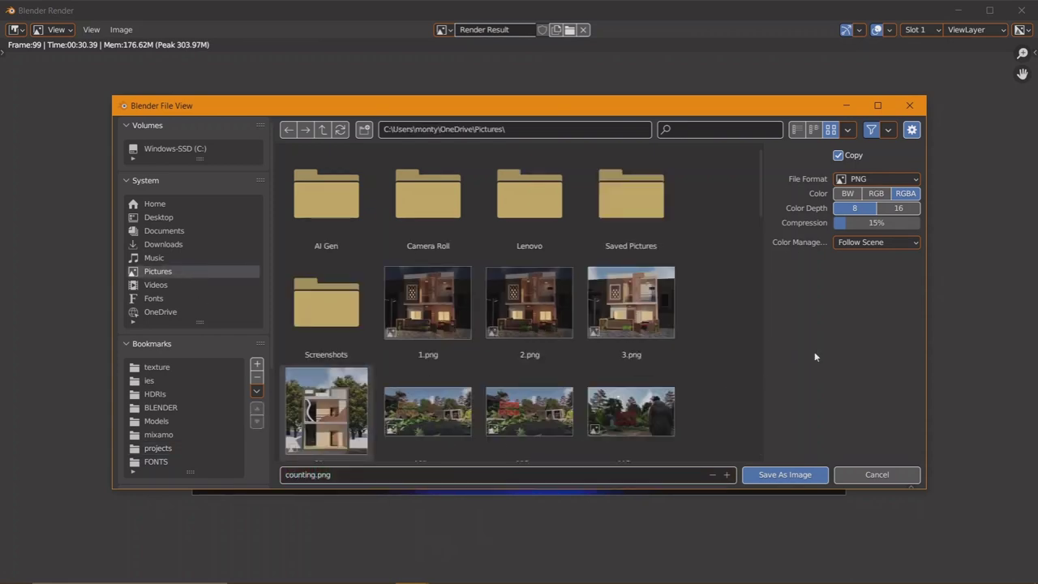
click(898, 208)
click(791, 482)
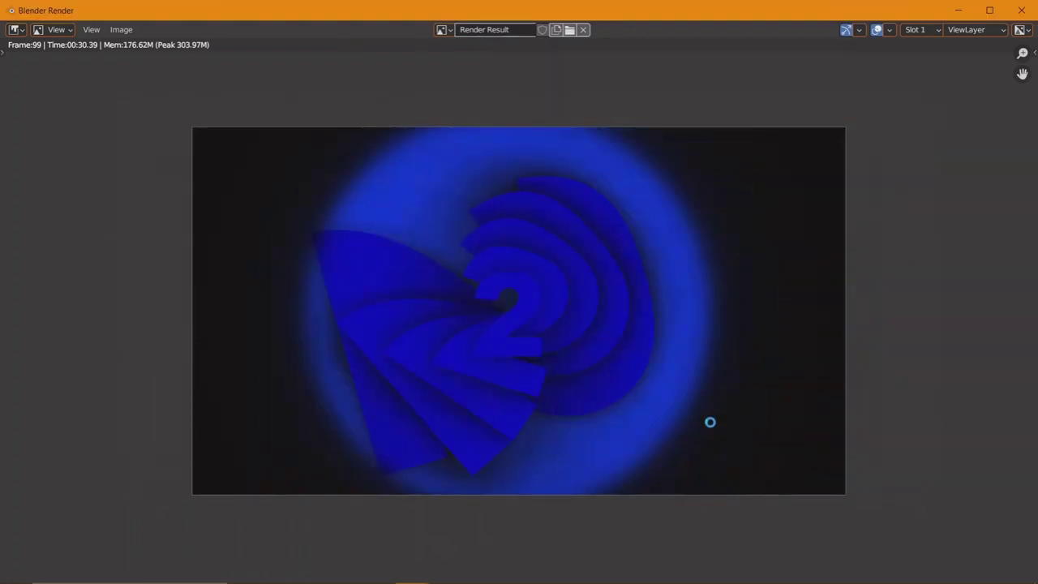
- Close the render window, launch Paint from the taskbar search and bring up its Paste options
click(1022, 10)
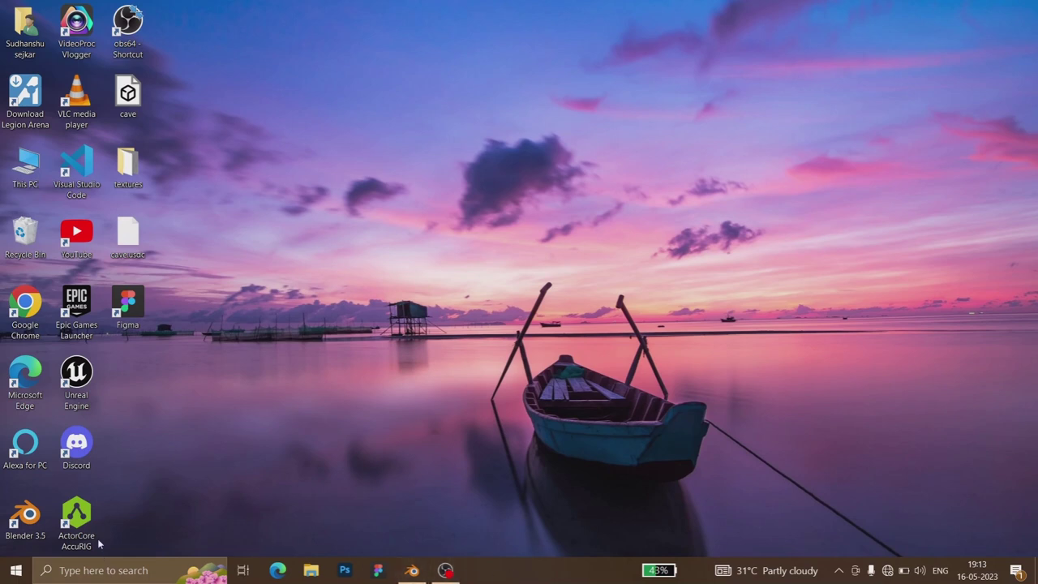
click(102, 570)
click(171, 93)
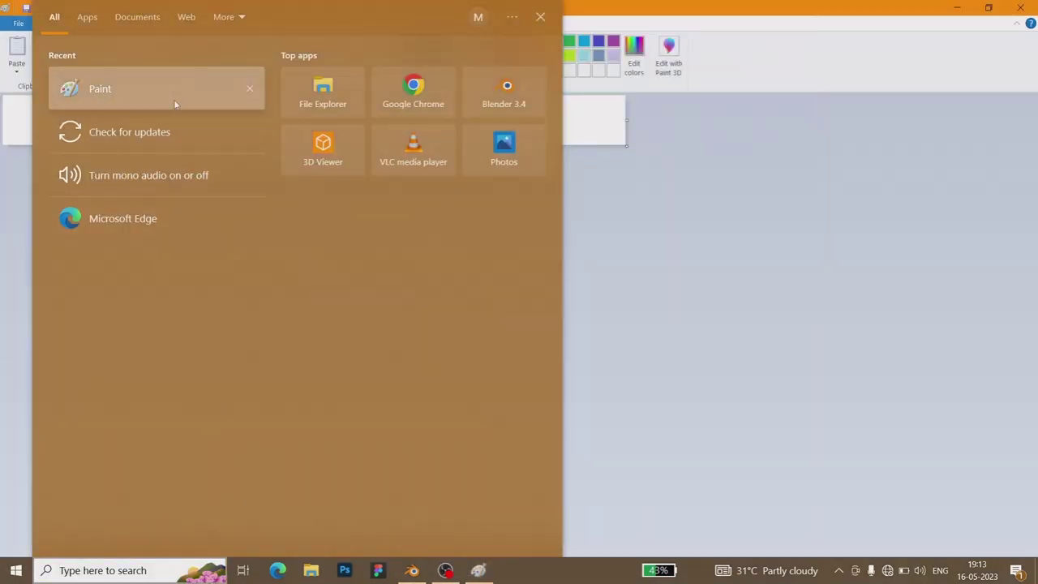
click(16, 71)
- Paste the counting image from file onto the Paint canvas
click(36, 99)
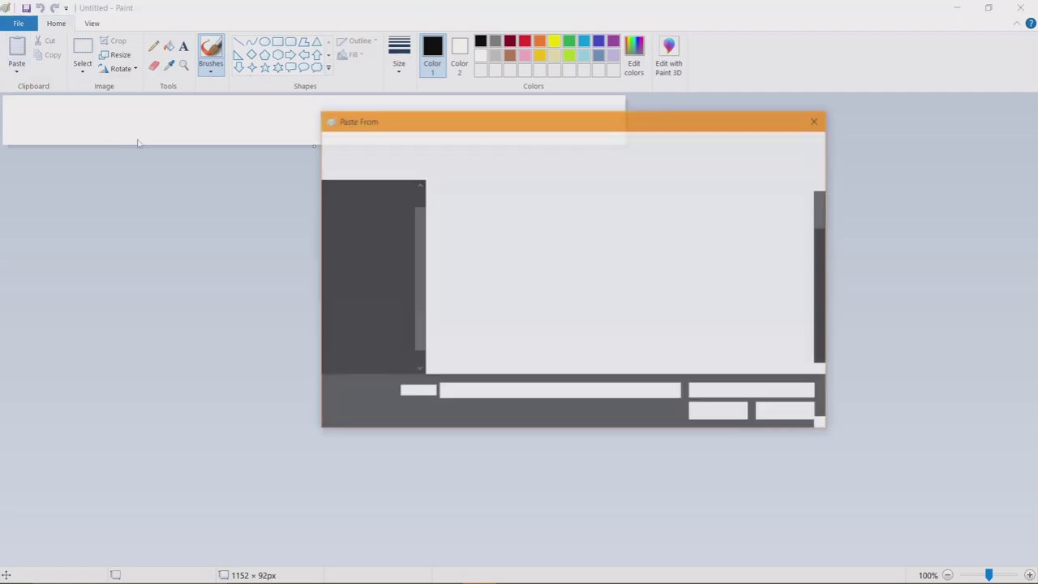
scroll(down, 3)
scroll(down, 3)
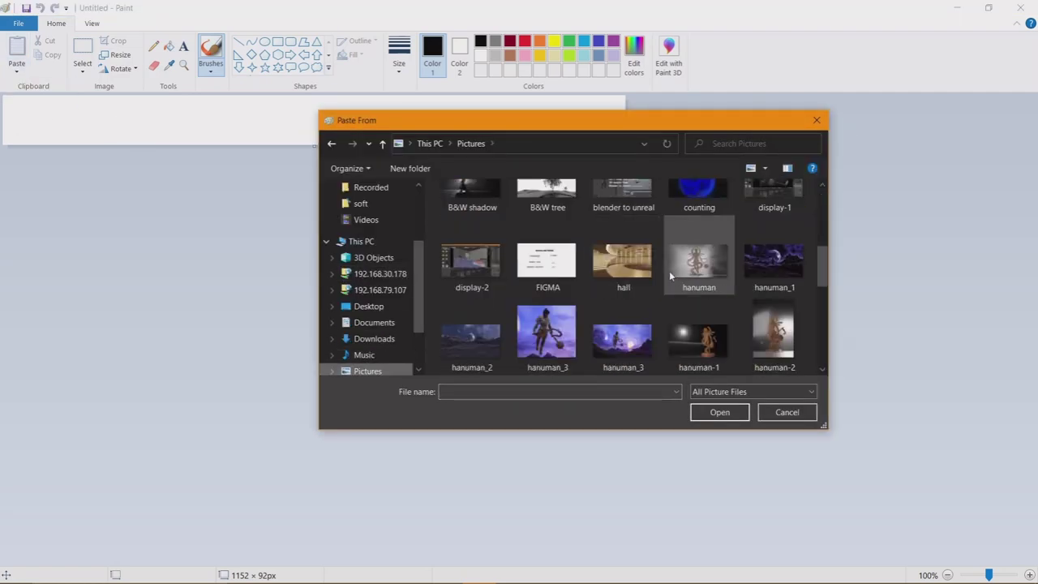
double_click(700, 193)
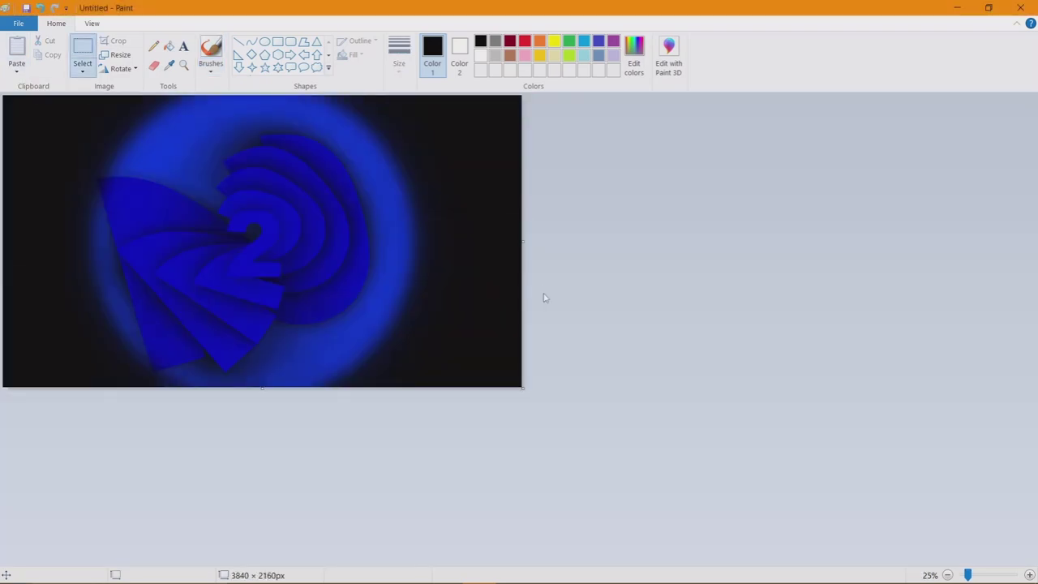
- Start a text box near the top of the image, discarding the first empty attempt
click(184, 47)
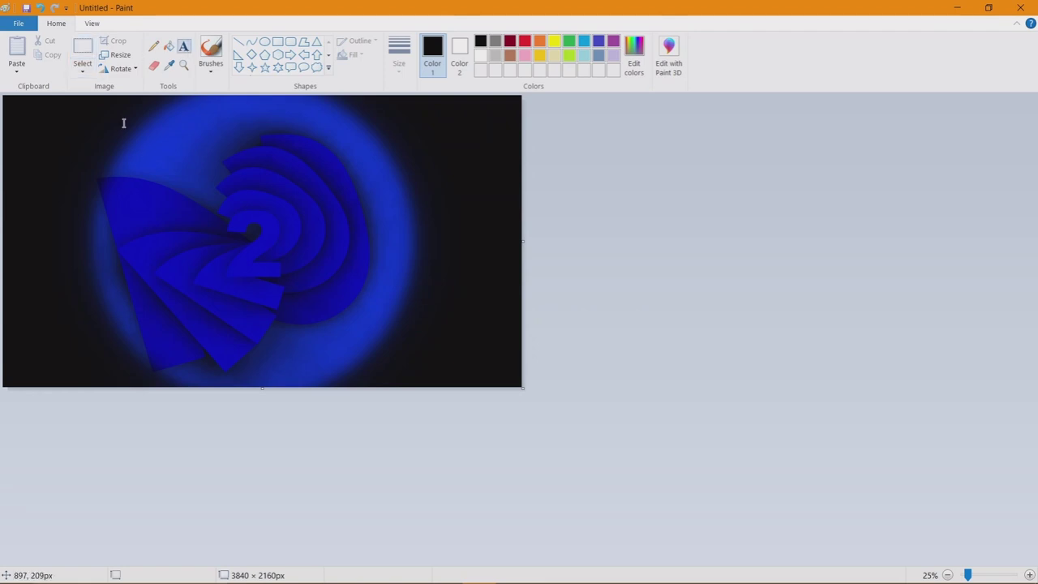
click(113, 104)
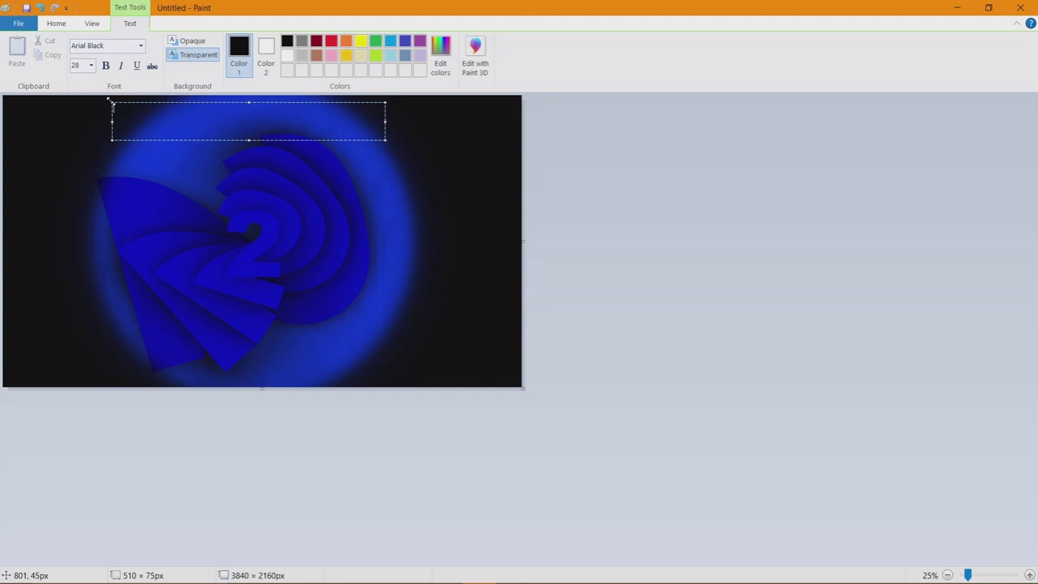
drag(109, 99, 103, 106)
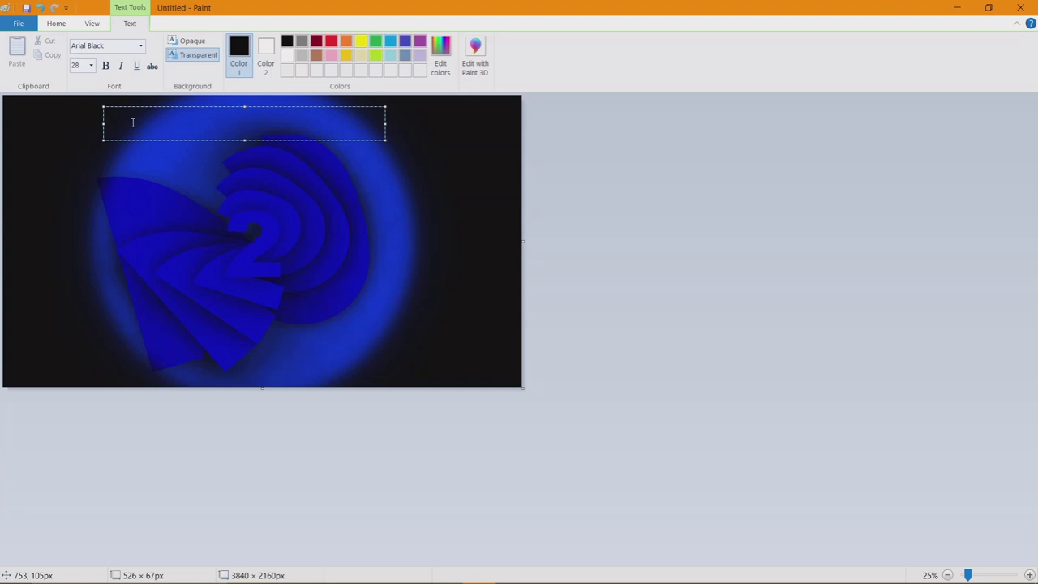
click(104, 175)
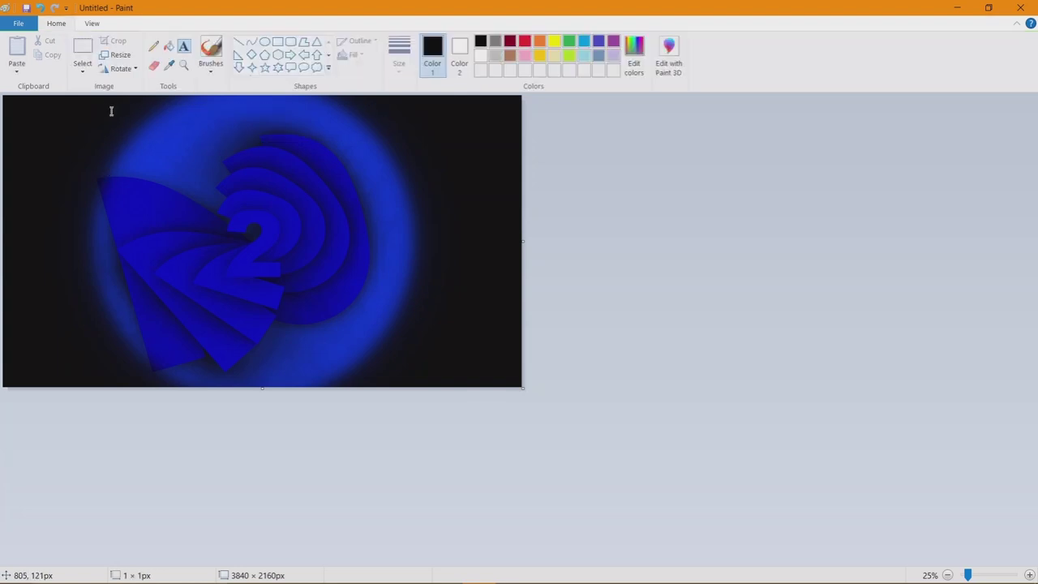
click(112, 106)
- Type the caption "let's create a number counting scene in Blender 3D" and make it white
drag(273, 130, 278, 144)
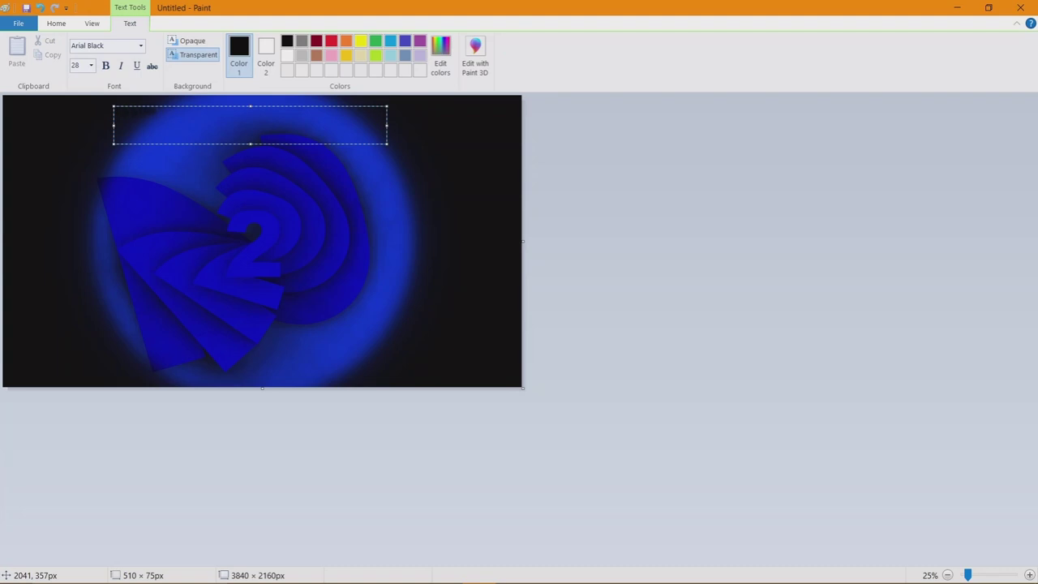
text(mouse)
text( between)
text( team)
text( 1)
text(Elem)
text(en)
text( 3D)
key(ctrl+a)
click(287, 54)
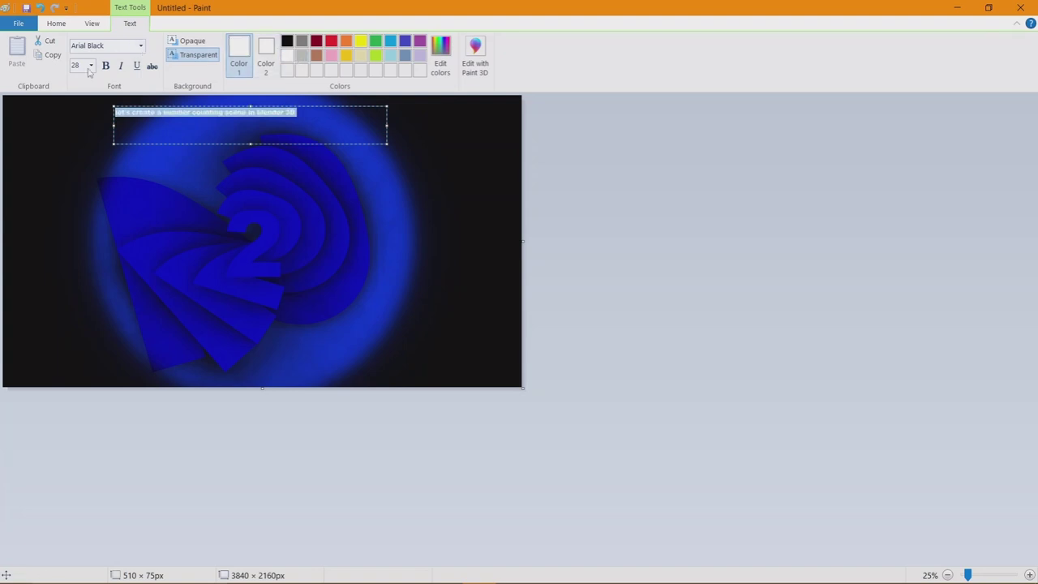
- Enlarge the caption through 36 and 48 to 72 pt, widening its text box to fit
click(91, 66)
click(279, 121)
click(91, 66)
click(81, 233)
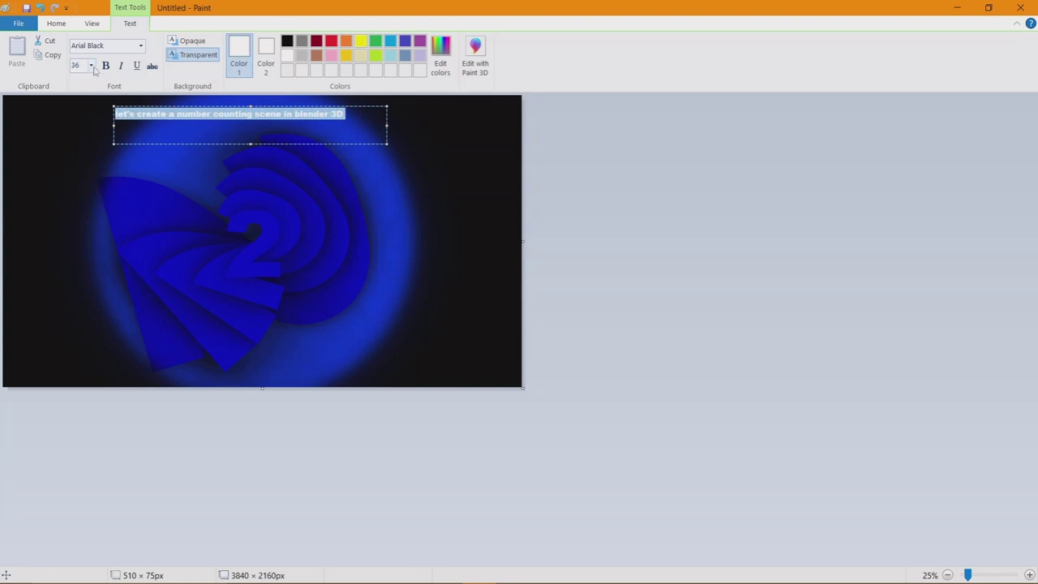
click(91, 66)
click(82, 244)
drag(387, 144, 462, 187)
drag(427, 105, 424, 113)
click(434, 115)
key(ctrl+a)
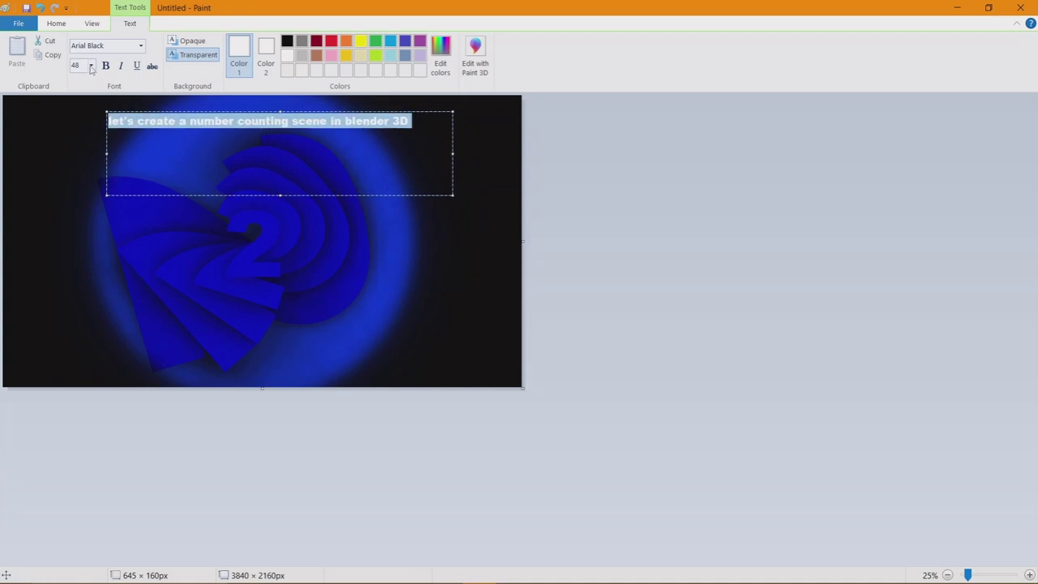
click(91, 66)
click(81, 251)
click(325, 163)
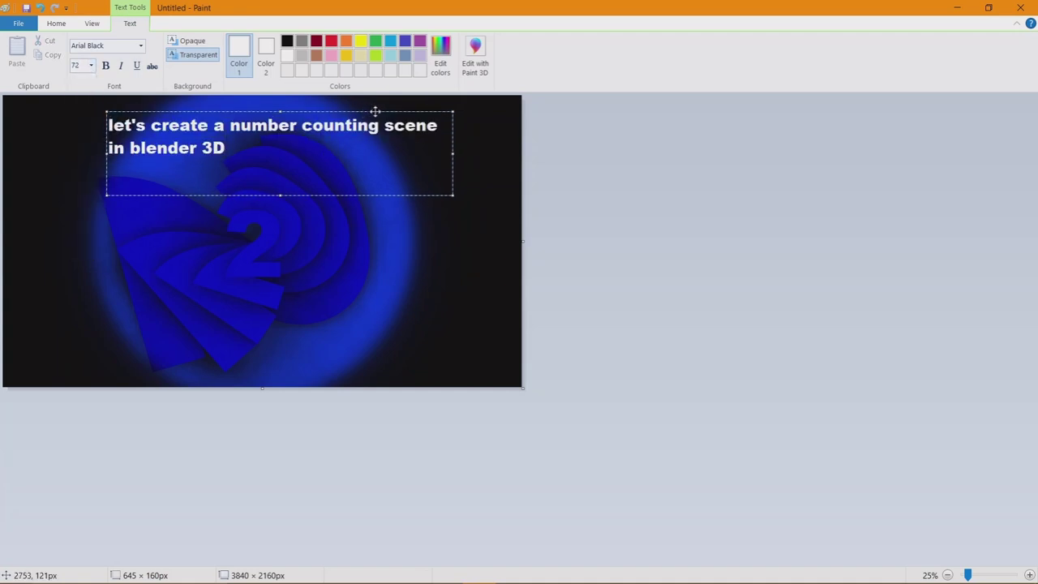
- Move the caption to the top-left, break it before 'scene', and capitalise Blender
drag(375, 111, 358, 110)
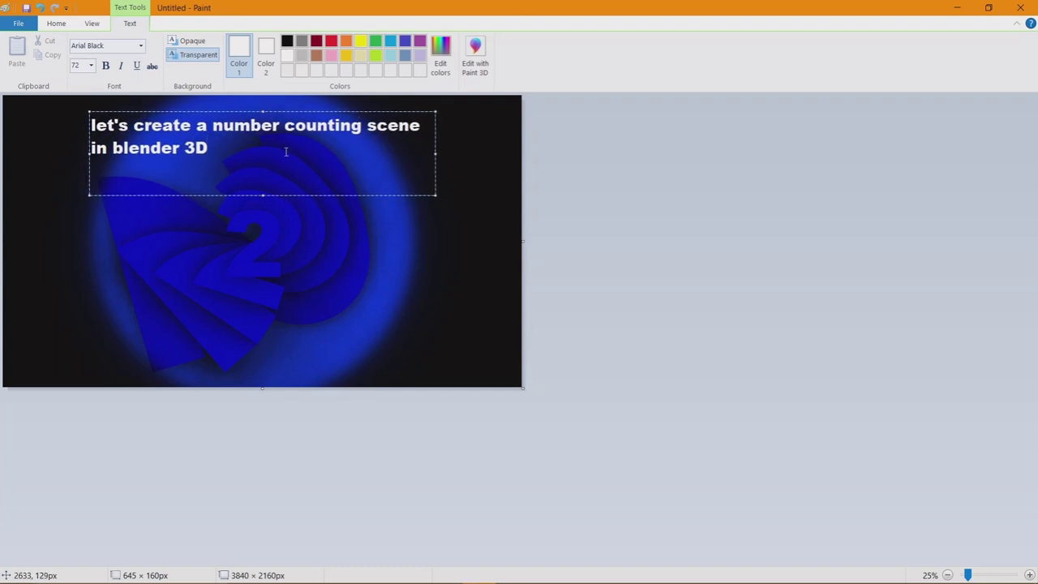
drag(338, 111, 262, 103)
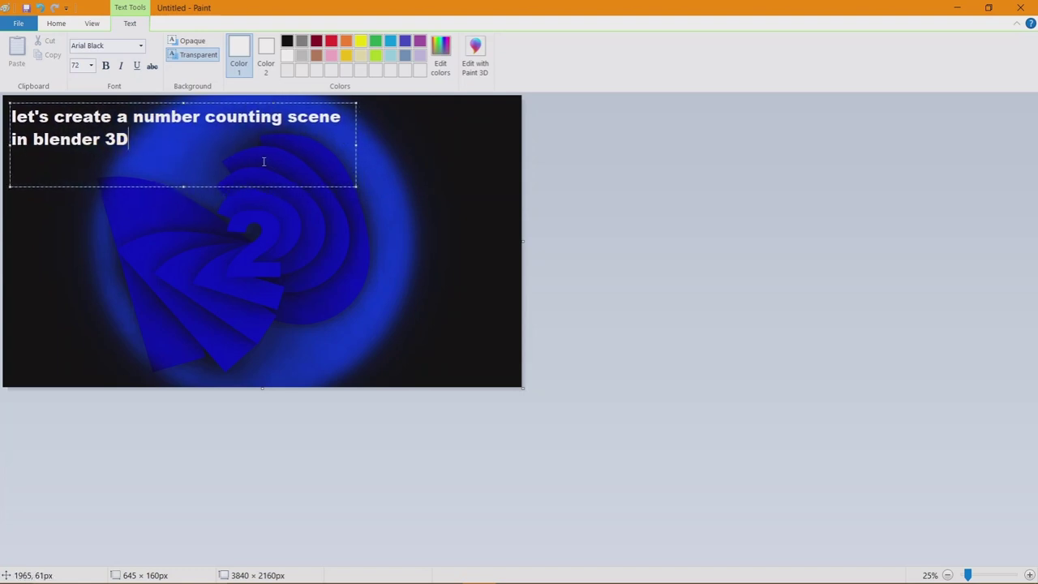
click(285, 116)
key(Return)
key(BackSpace)
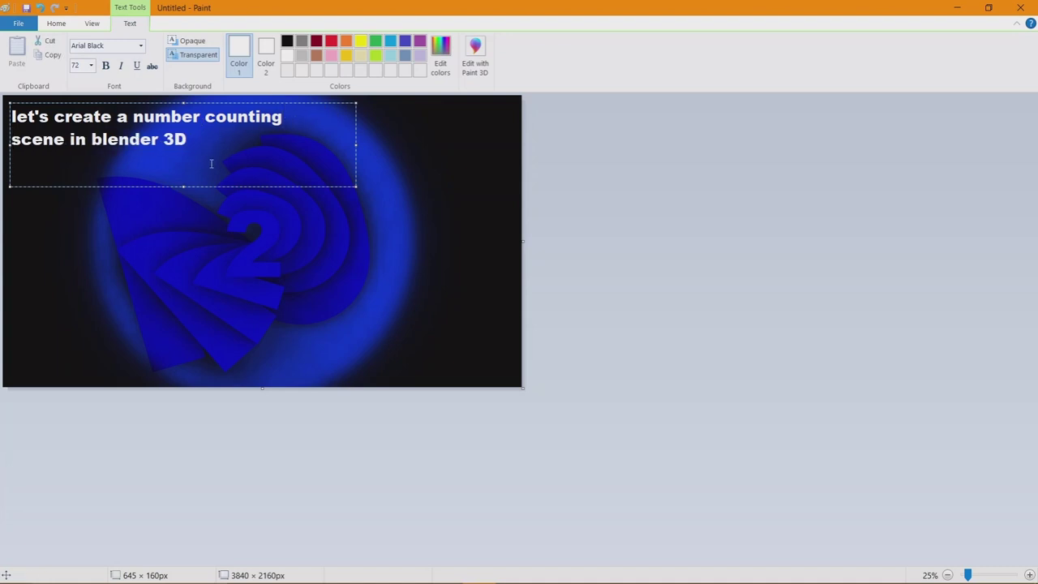
click(103, 139)
key(BackSpace)
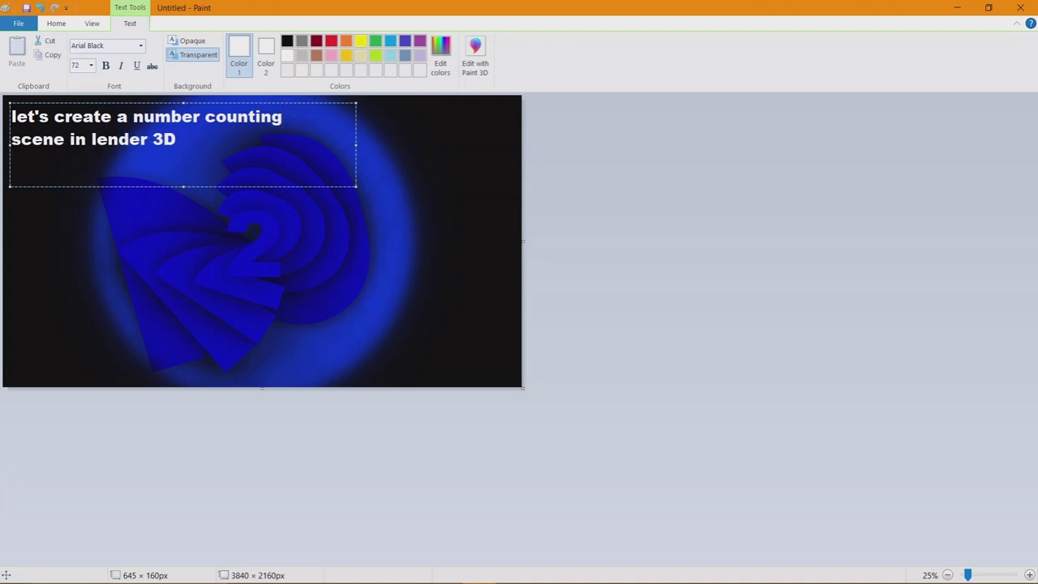
text(B)
click(220, 151)
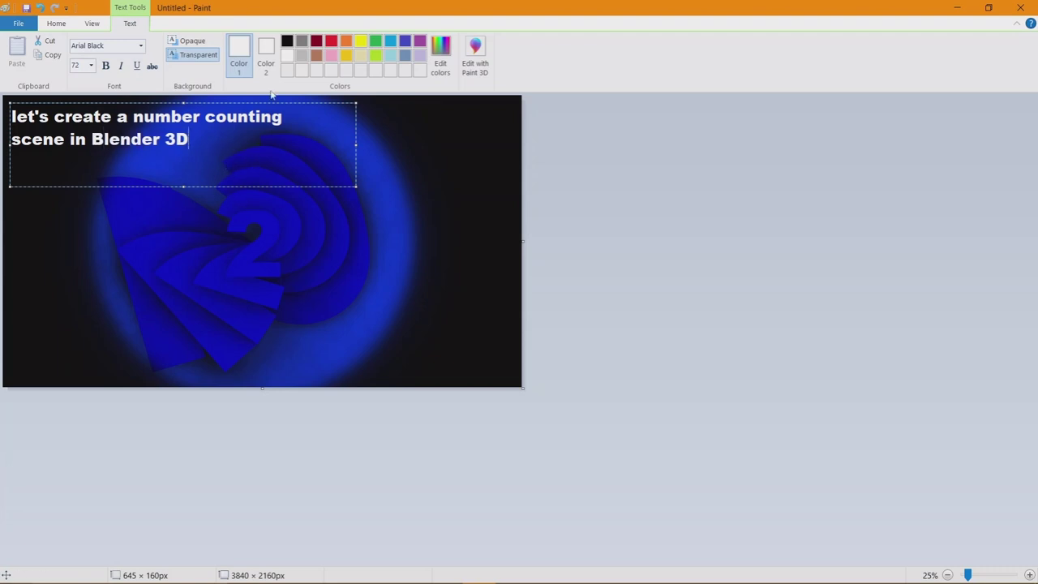
- Commit the caption and add a credit line "with 3D-sejkar" at size 48
click(419, 264)
click(348, 281)
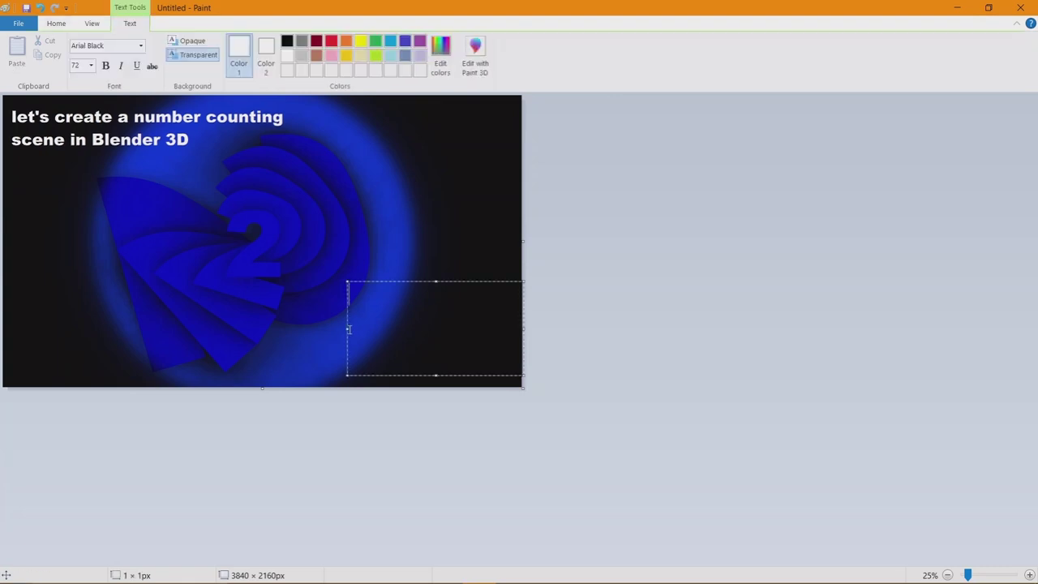
text(with )
text(3D-se)
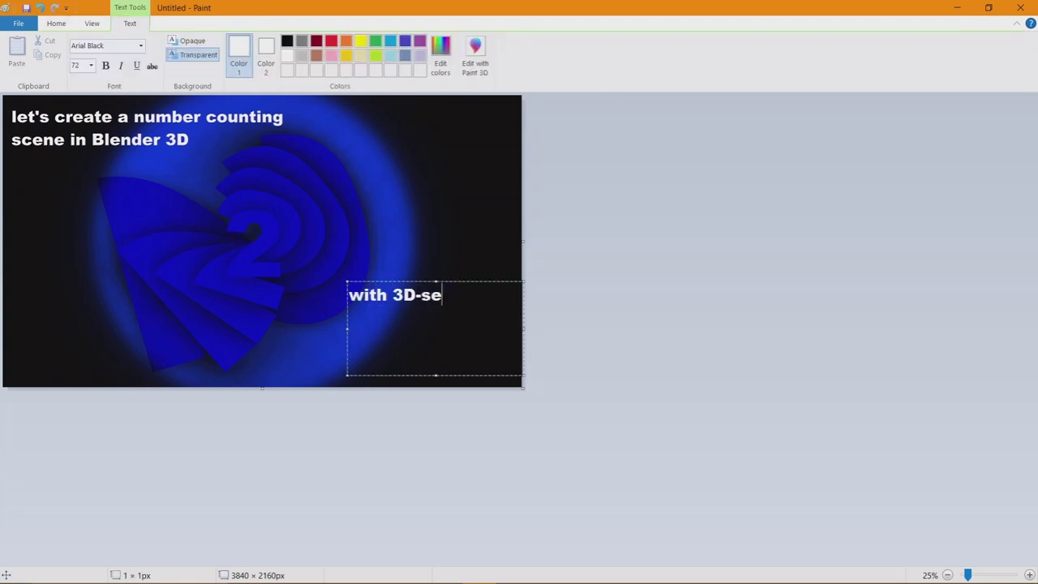
text(jkar)
key(ctrl+a)
click(91, 65)
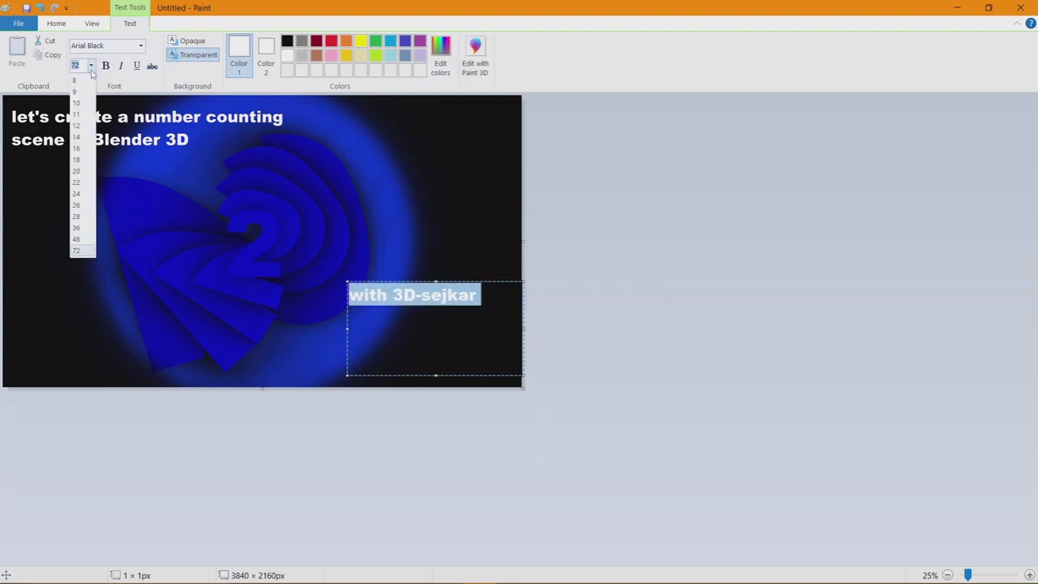
click(81, 243)
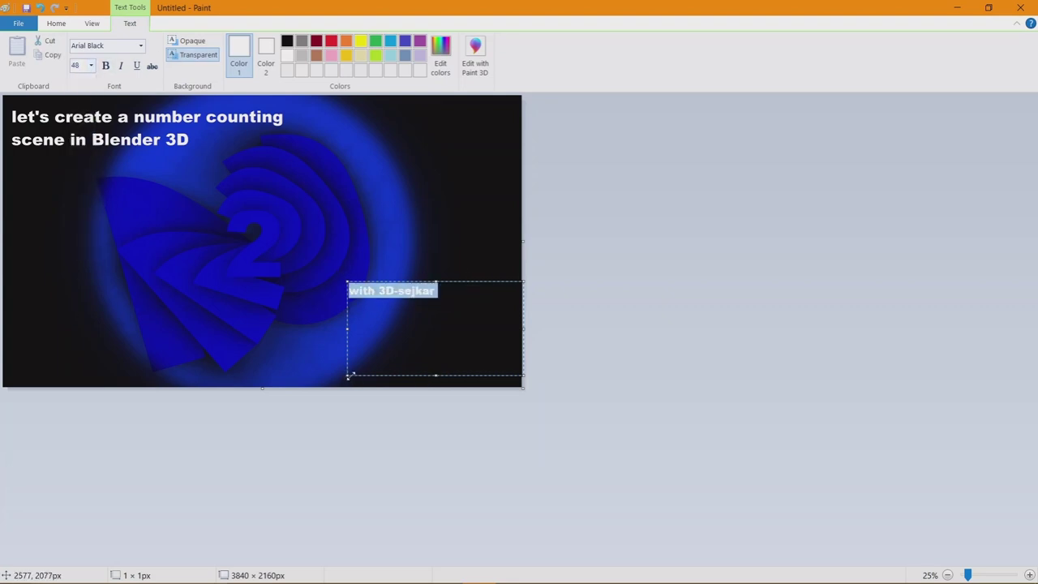
- Make the credit size 60, fit it to one line, and fix it in the top-right corner
drag(348, 374, 422, 323)
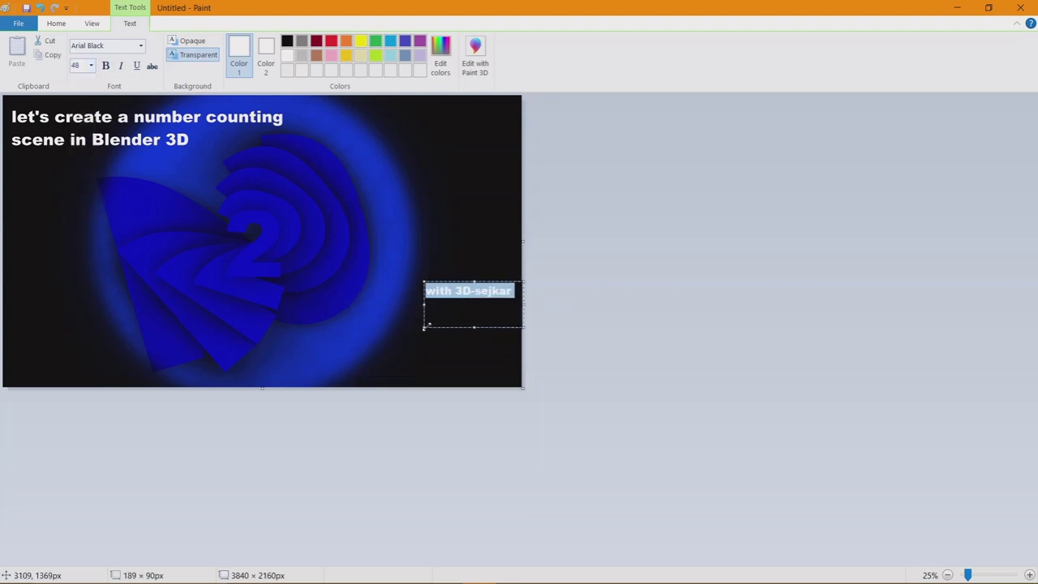
drag(505, 280, 510, 358)
drag(470, 389, 503, 365)
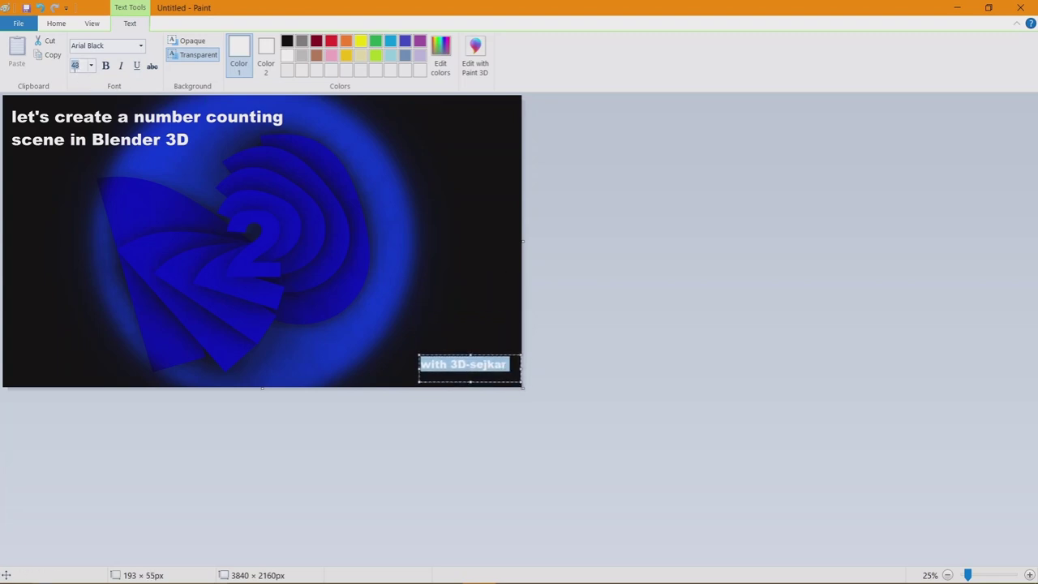
click(83, 65)
text(60)
key(Return)
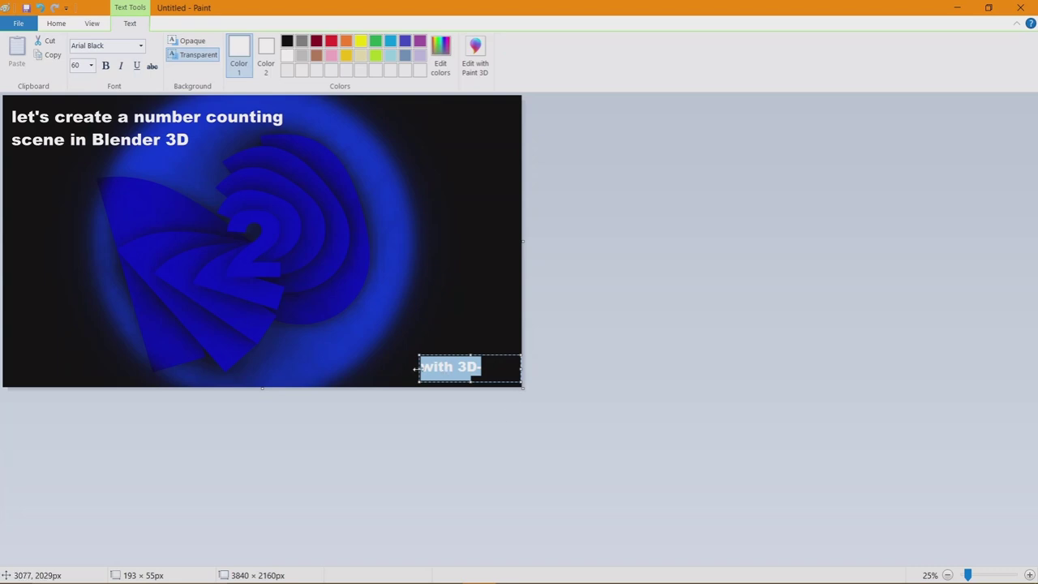
drag(420, 367, 401, 372)
click(439, 368)
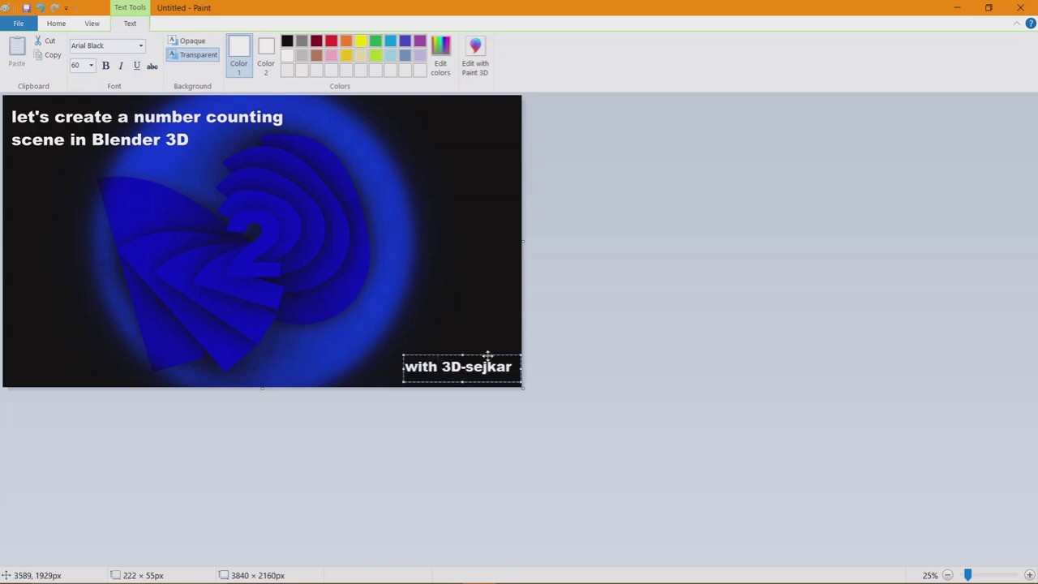
drag(489, 354, 487, 96)
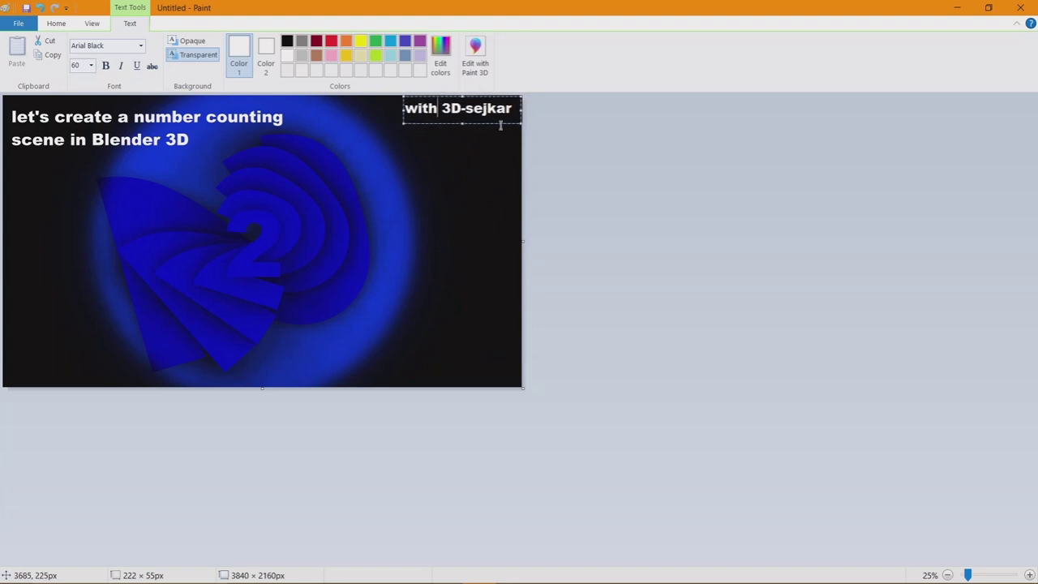
drag(402, 108, 401, 109)
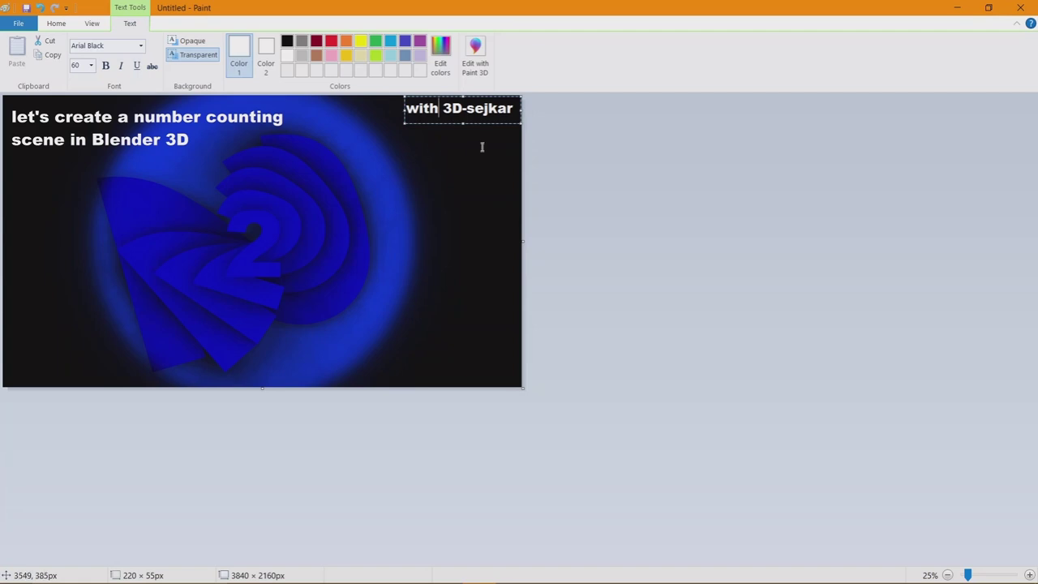
click(476, 140)
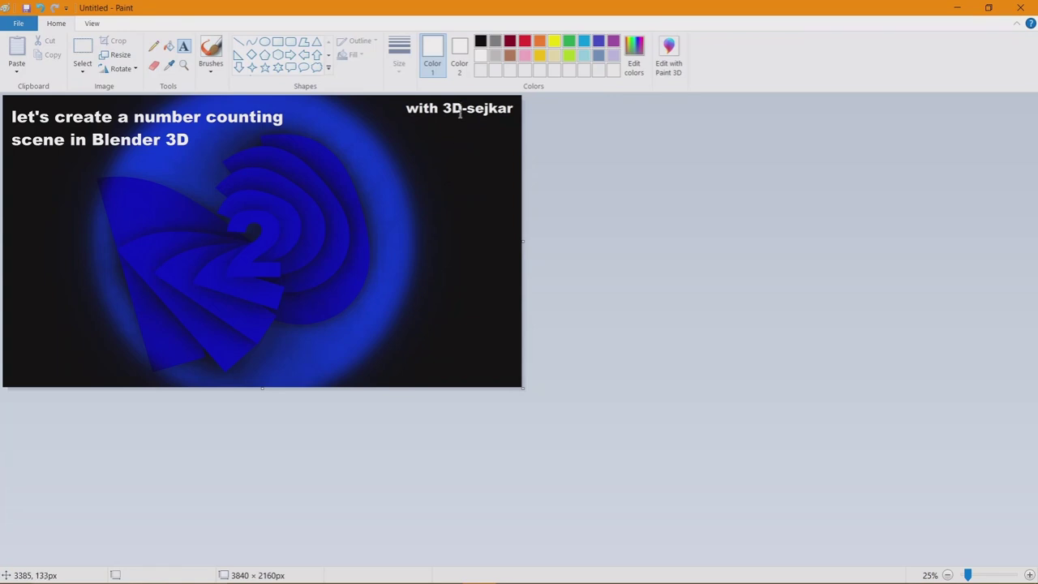
- Undo the placed credit and retype it as "with 3D-Sejkar" with a capital S
key(ctrl+z)
click(398, 237)
text(w)
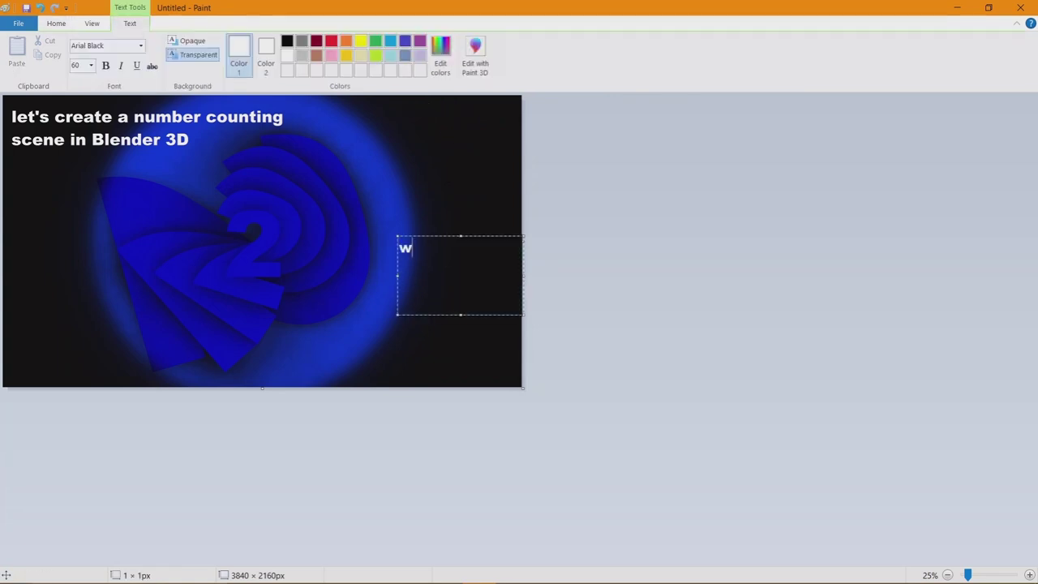
text(ith 3)
text(D-)
text(sejkar)
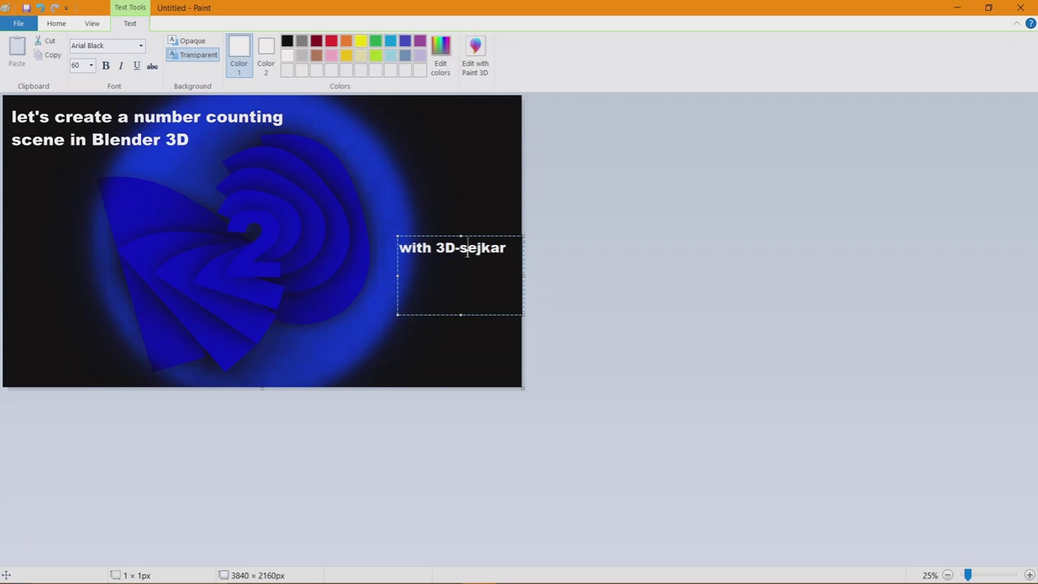
click(468, 251)
key(BackSpace)
text(S)
- Fit the credit to one line, position it in the top-right corner and commit it
drag(465, 315, 490, 105)
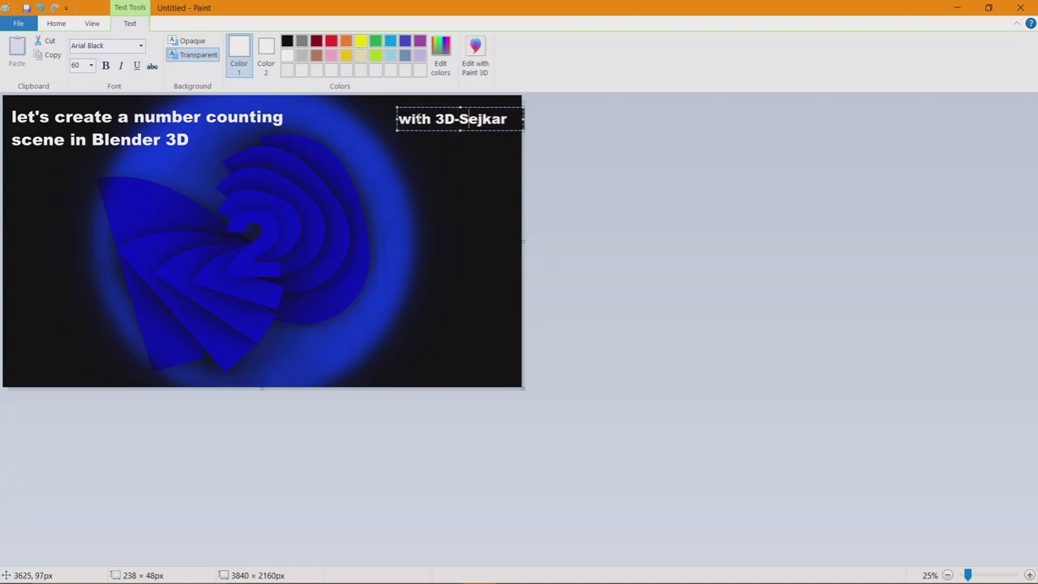
drag(449, 131, 462, 130)
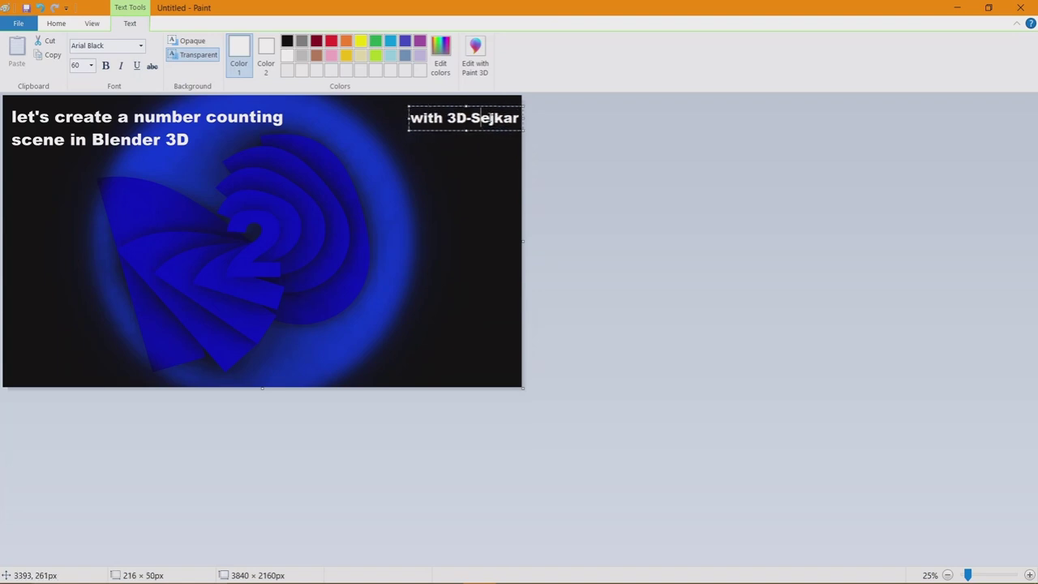
drag(409, 106, 405, 106)
click(472, 145)
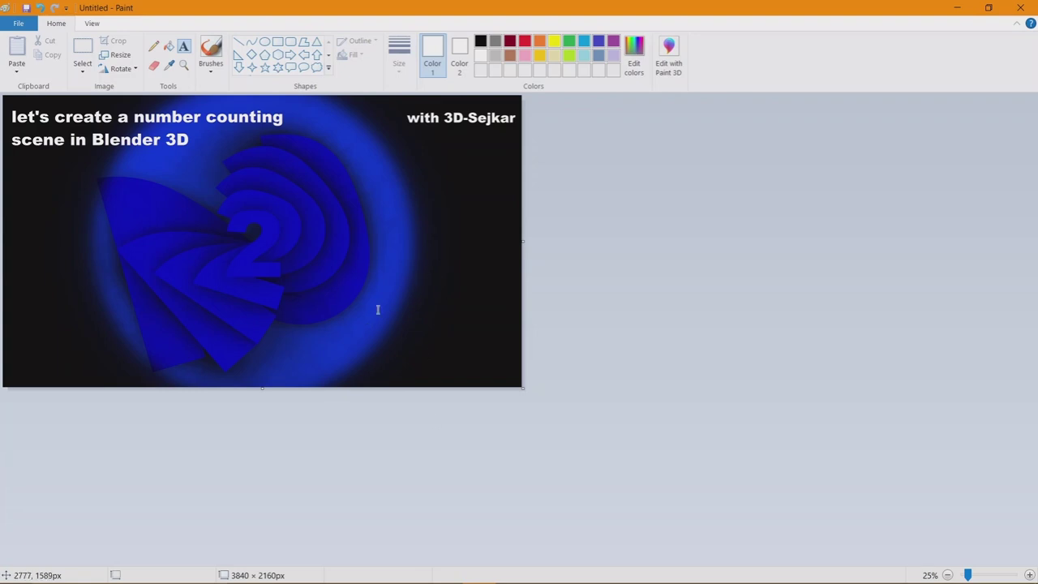
- Save the captioned image as PNG "no. counting" in Pictures, then close Paint
click(18, 23)
mouse_move(42, 135)
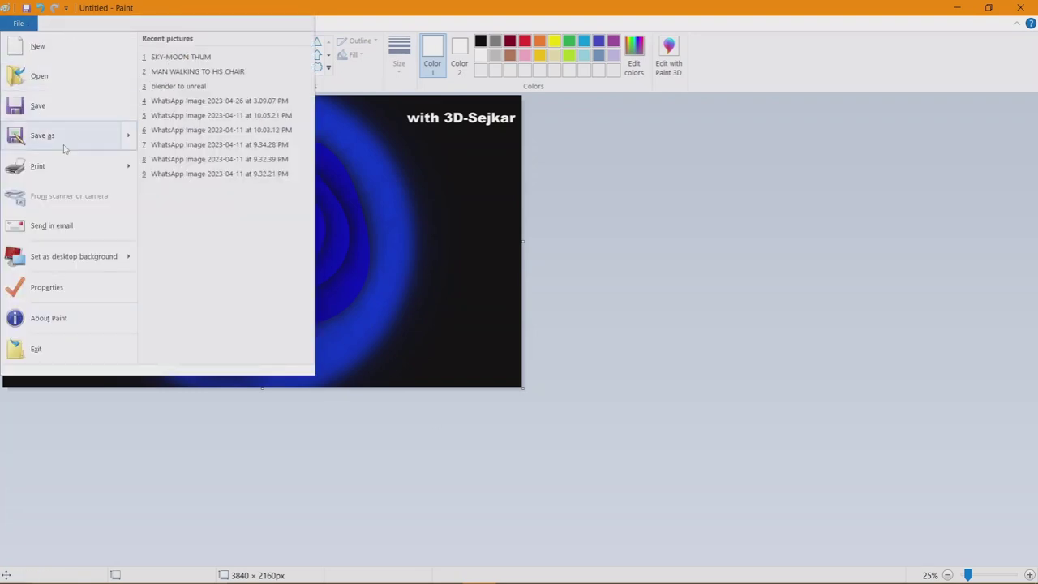
click(65, 138)
text(c)
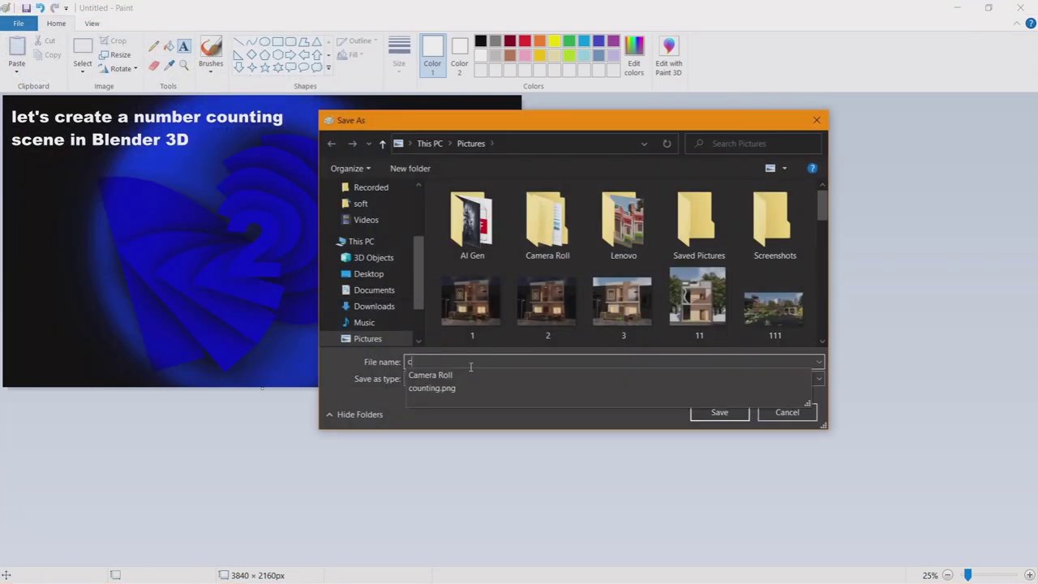
text(ou)
key(BackSpace)
key(BackSpace)
key(BackSpace)
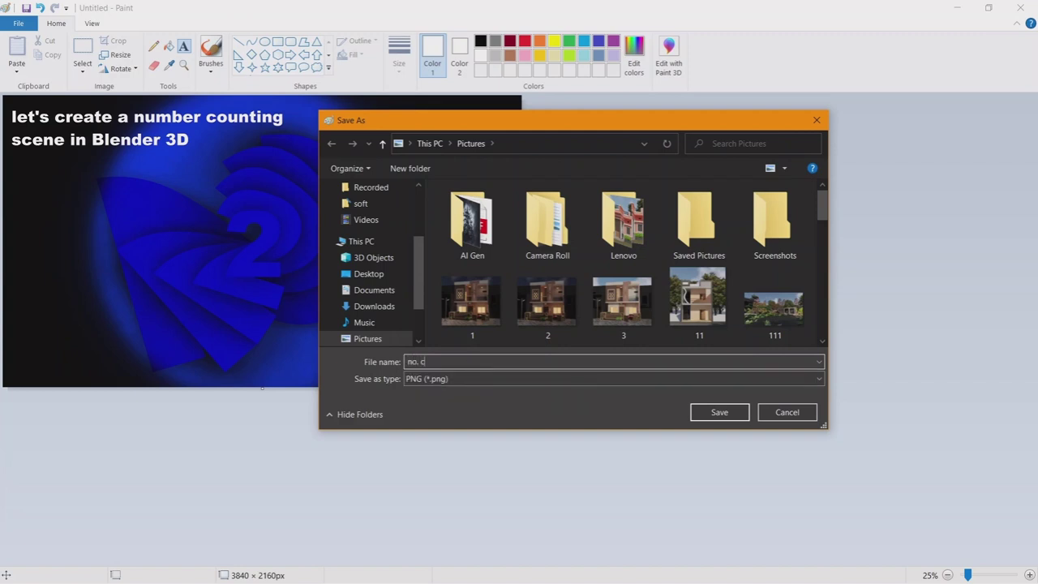
scroll(down, 3)
click(470, 316)
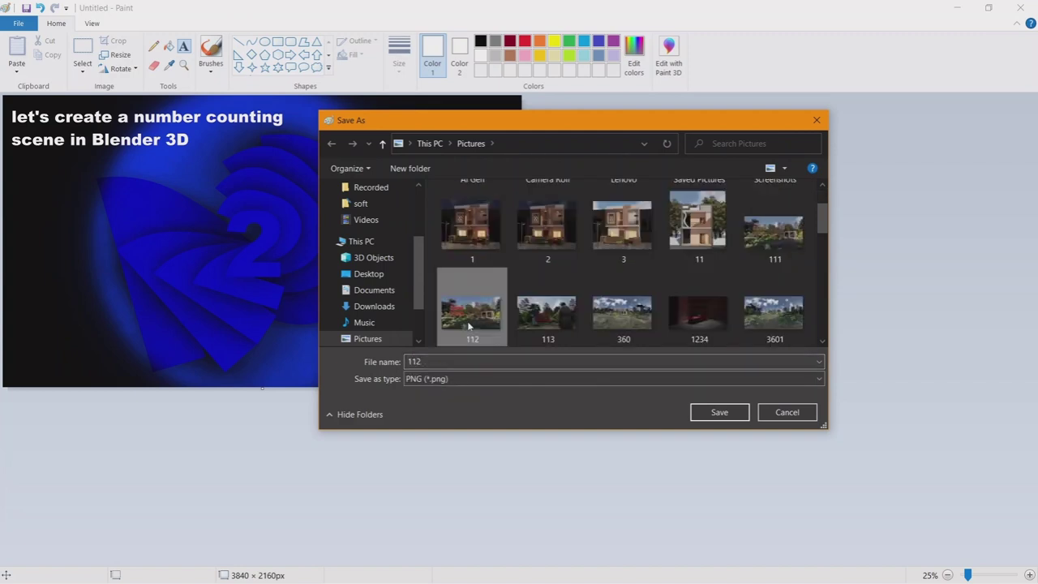
double_click(422, 362)
text(nu)
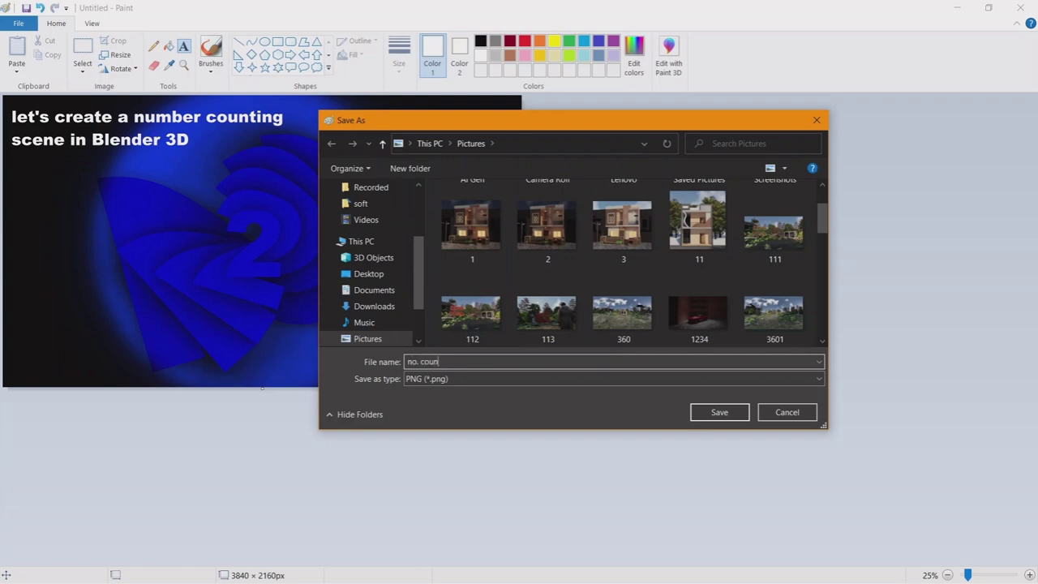
click(740, 411)
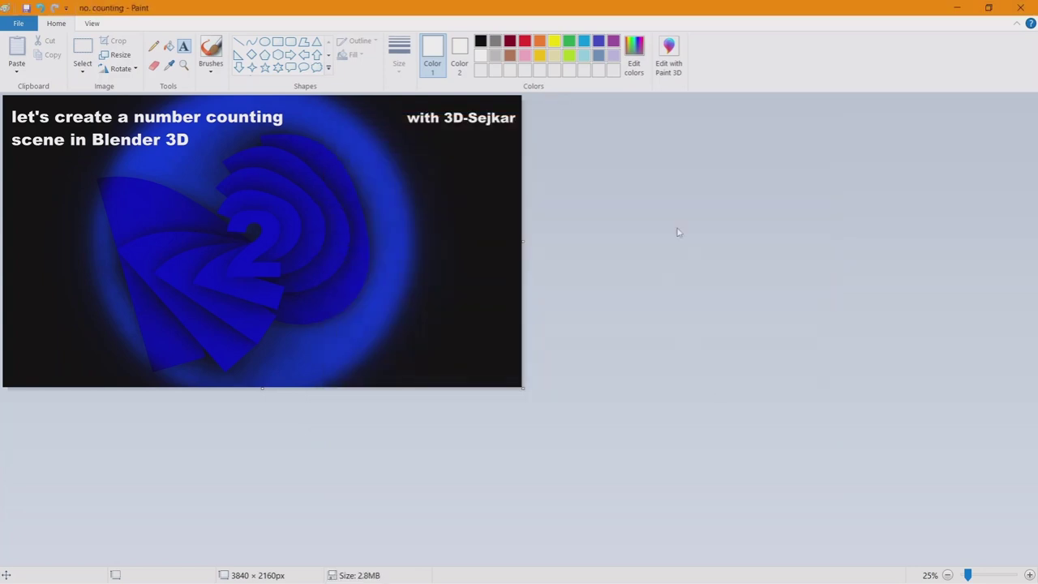
click(1021, 8)
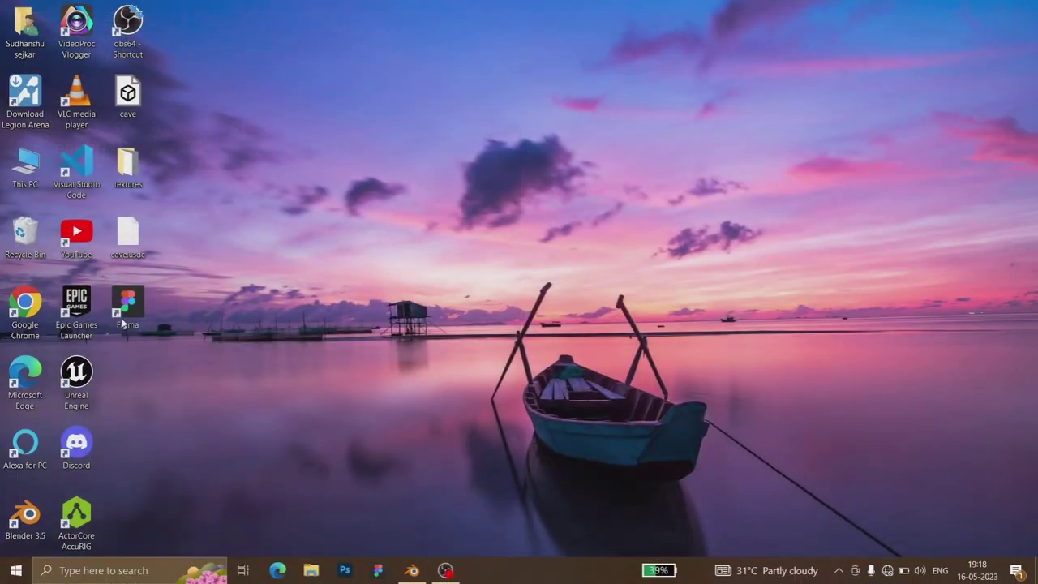
- Launch VideoProc Vlogger and create the new project 202305-16-1, dismissing the login prompt
double_click(82, 52)
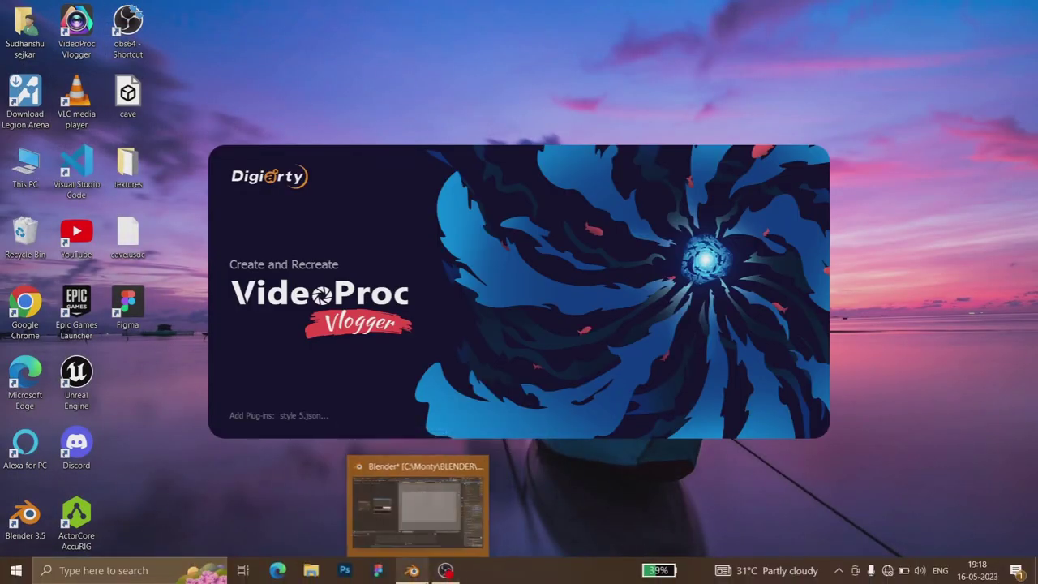
click(844, 503)
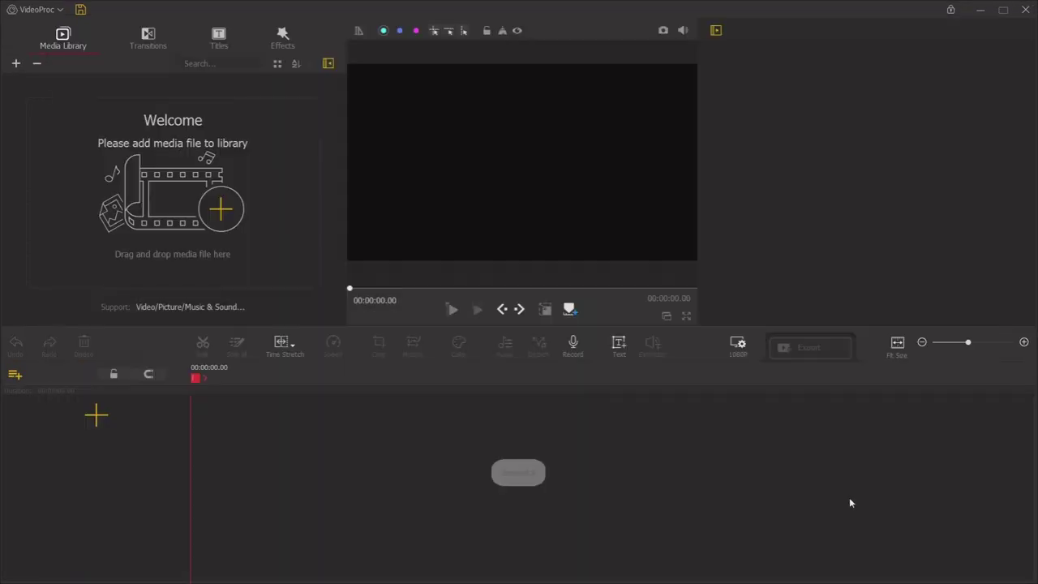
click(734, 153)
- Browse the media import dialog, then cancel it without adding any files
click(220, 210)
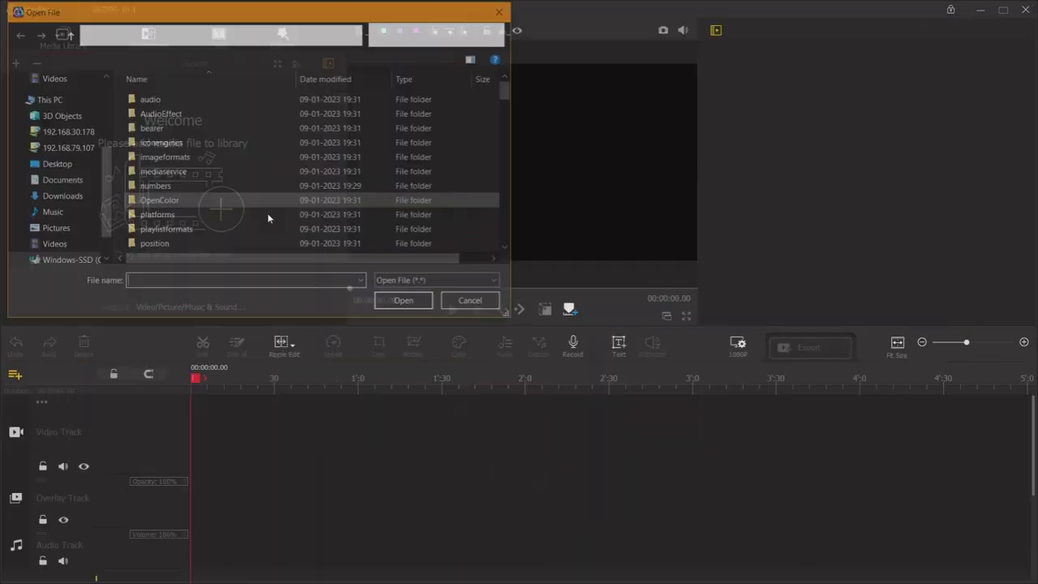
click(51, 245)
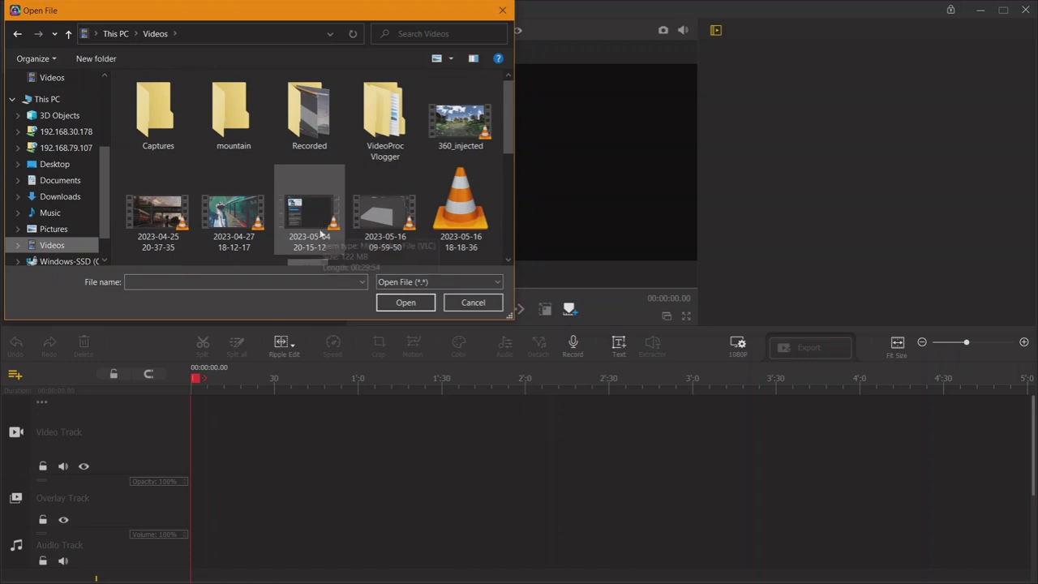
scroll(down, 3)
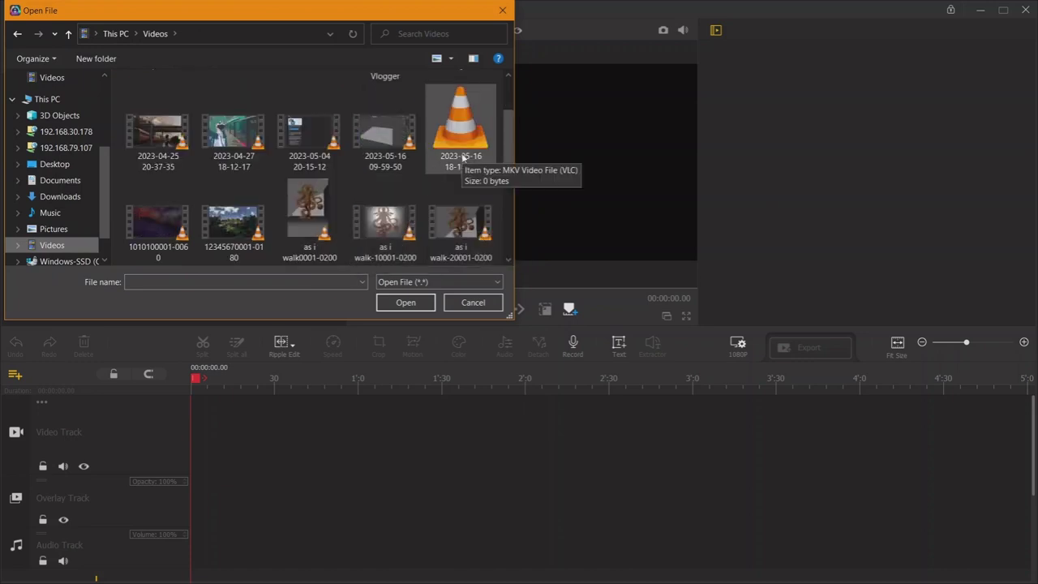
scroll(up, 3)
click(502, 12)
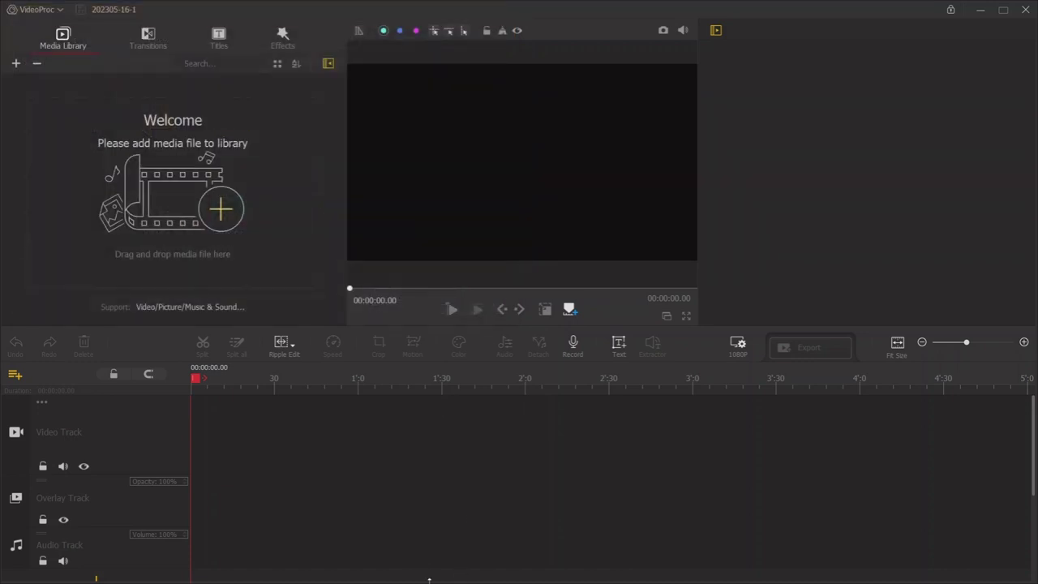